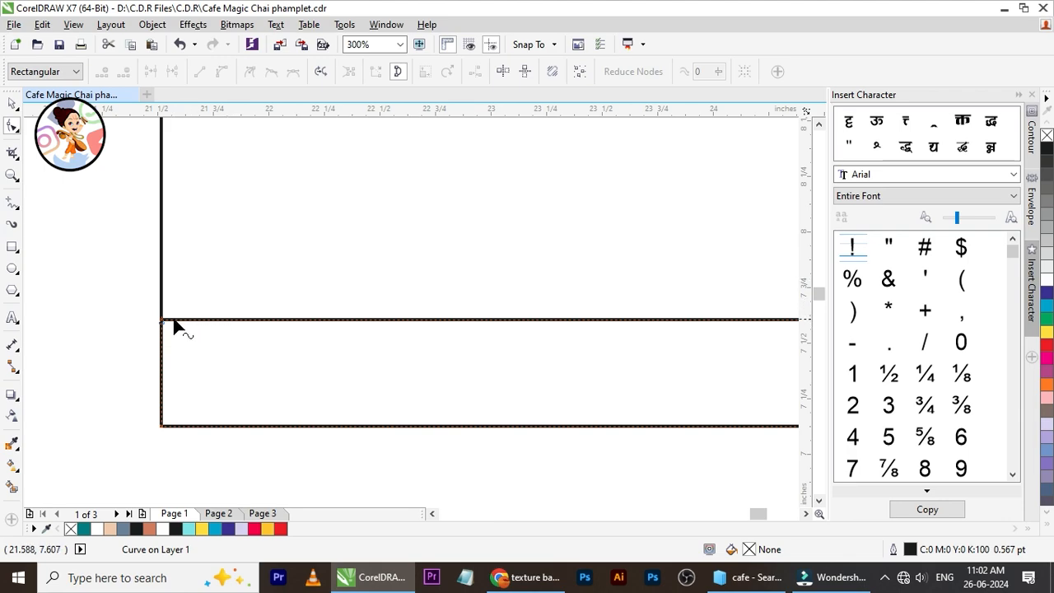
# Convert the bottom strip's upper edge to a curve and bend it downward with the Shape tool
pyautogui.click(498, 320)
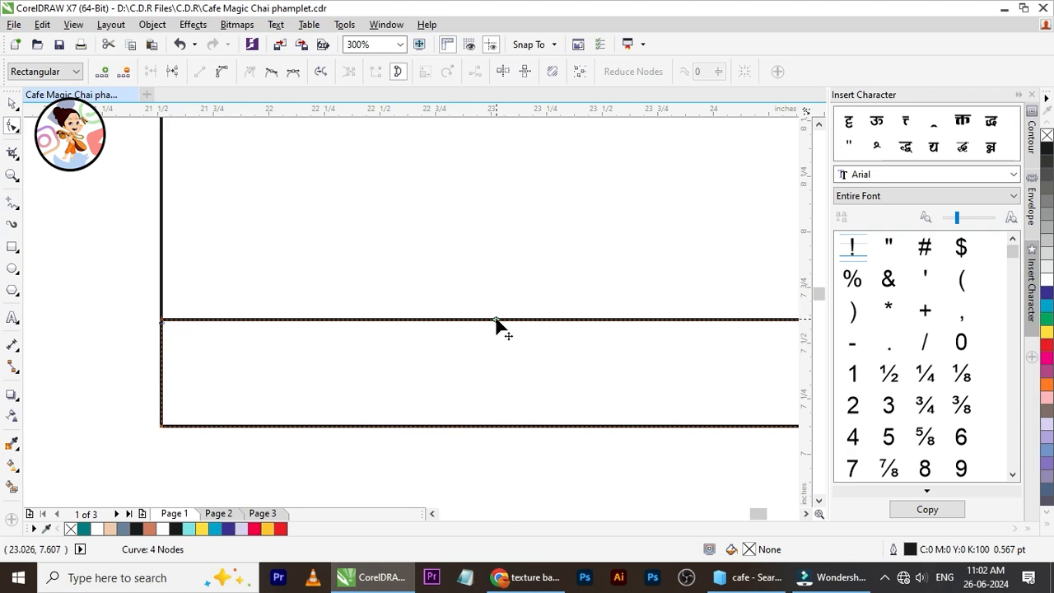
pyautogui.click(222, 74)
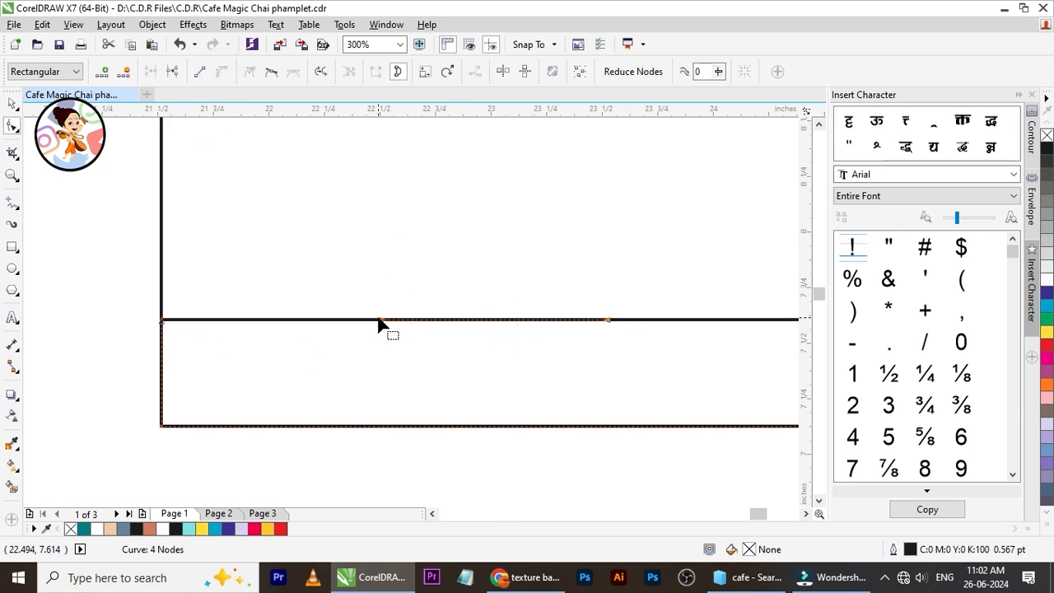
pyautogui.moveTo(386, 330); pyautogui.dragTo(392, 364)
pyautogui.scroll(-3, 412, 349)
pyautogui.scroll(3, 502, 372)
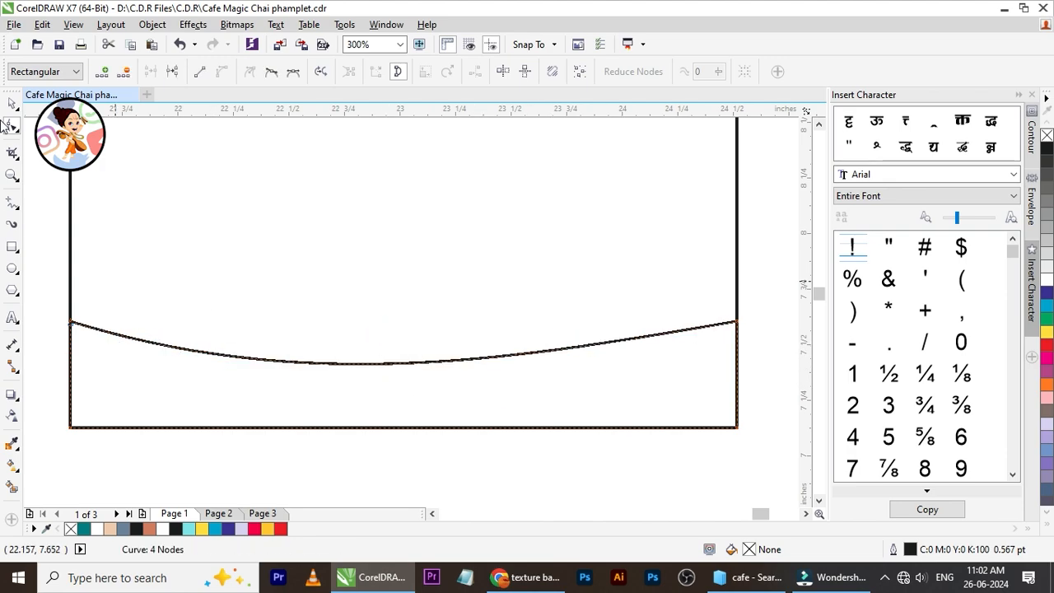
pyautogui.click(12, 106)
pyautogui.scroll(-2, 358, 330)
pyautogui.click(613, 300)
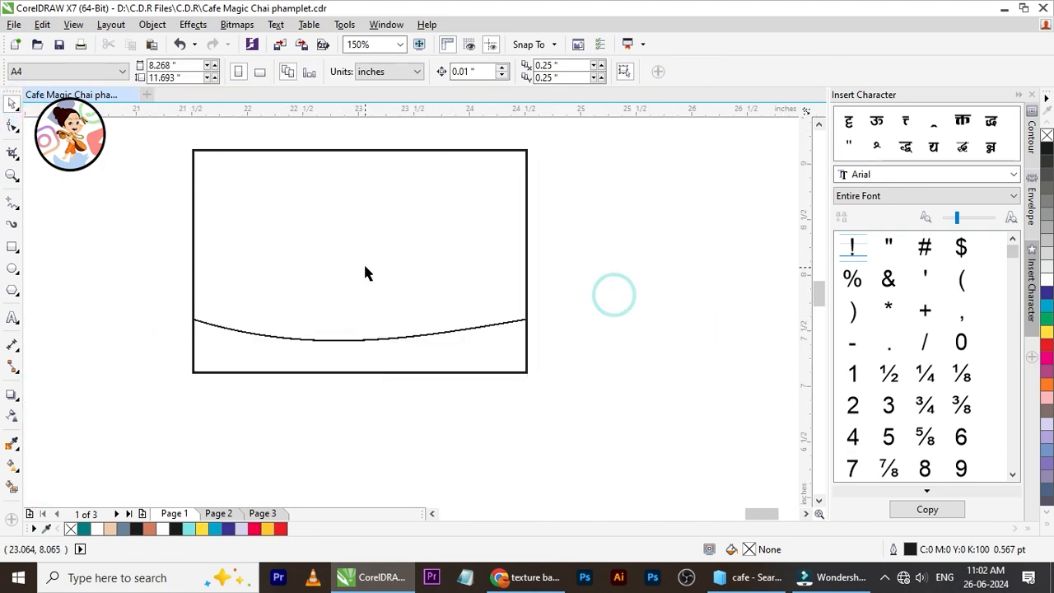
# Fill the card rectangle with teal (#007D83) and the curved bottom strip with peach (#EACDAD)
pyautogui.click(362, 244)
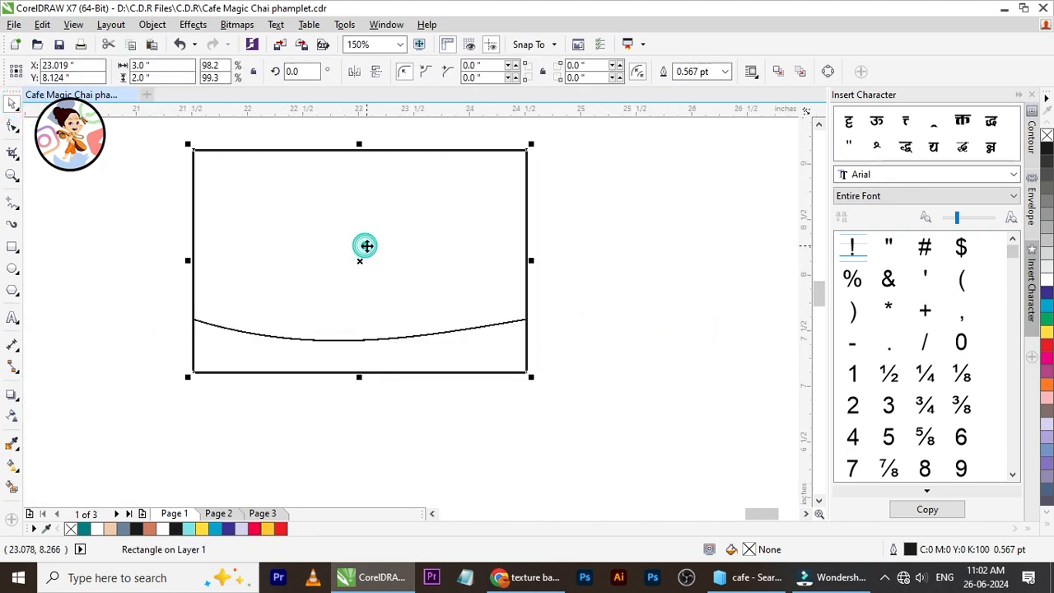
pyautogui.click(84, 528)
pyautogui.click(616, 369)
pyautogui.click(436, 357)
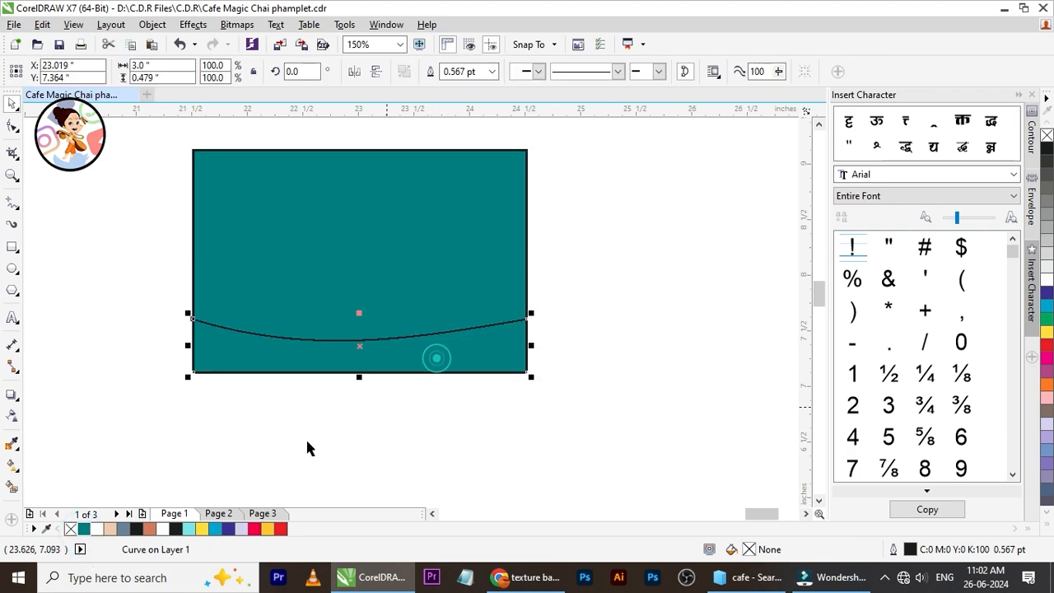
pyautogui.click(110, 528)
pyautogui.click(656, 359)
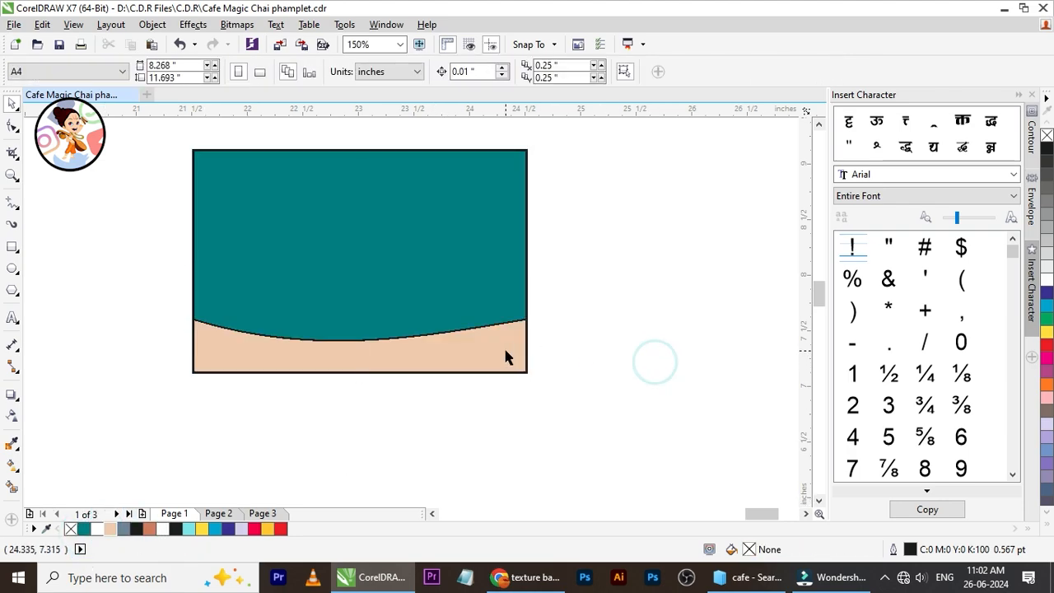
# Remove the outline from the curved bottom strip
pyautogui.click(502, 349)
pyautogui.click(598, 261)
pyautogui.click(475, 266)
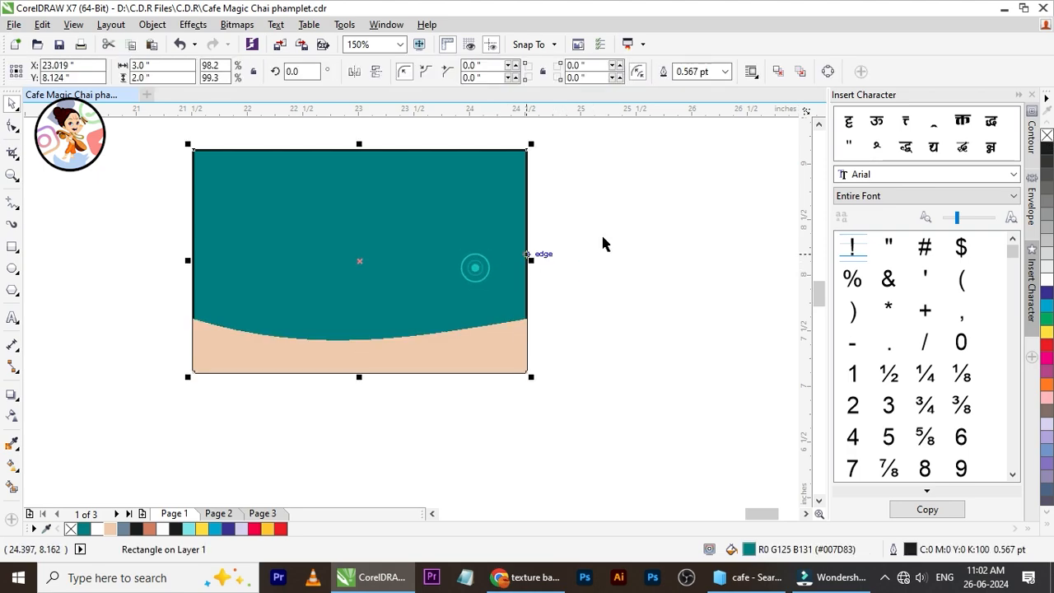
pyautogui.click(625, 309)
pyautogui.scroll(-4, 375, 329)
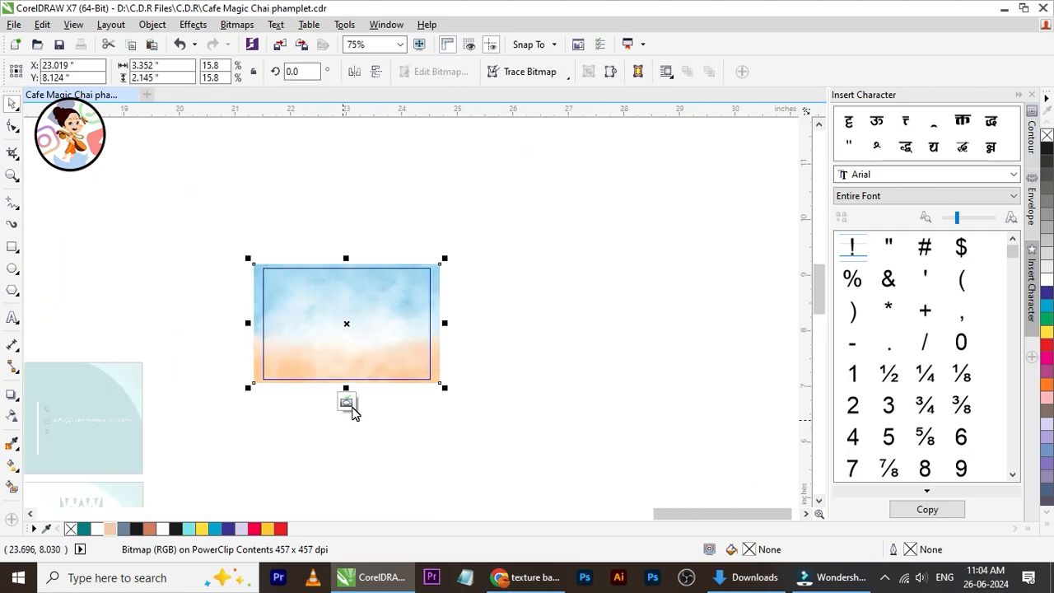
# Finish editing the sky background in the card's PowerClip and recolor the curved bottom strip teal
pyautogui.click(349, 407)
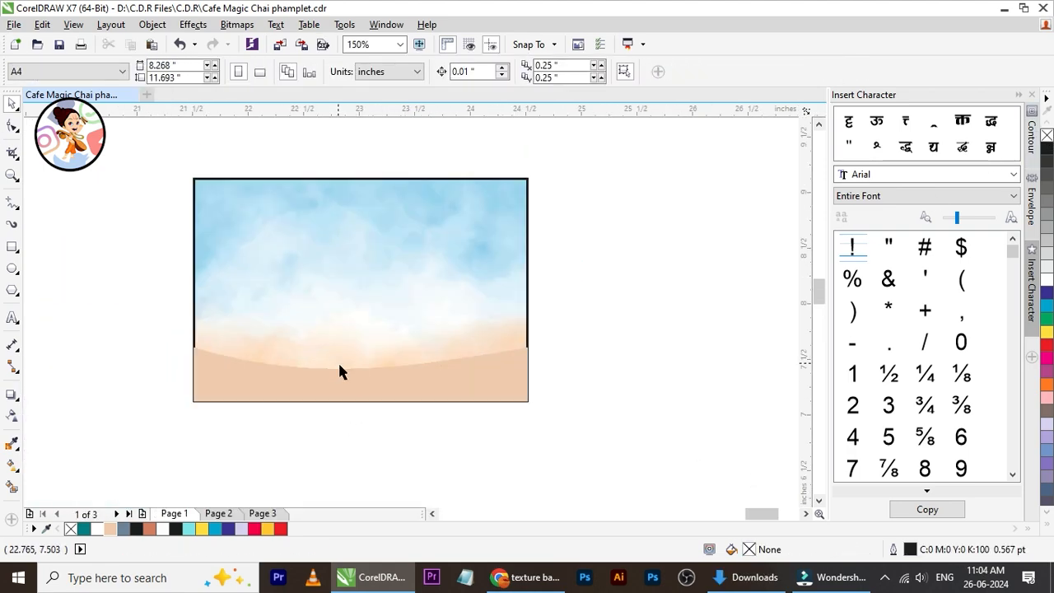
pyautogui.click(339, 369)
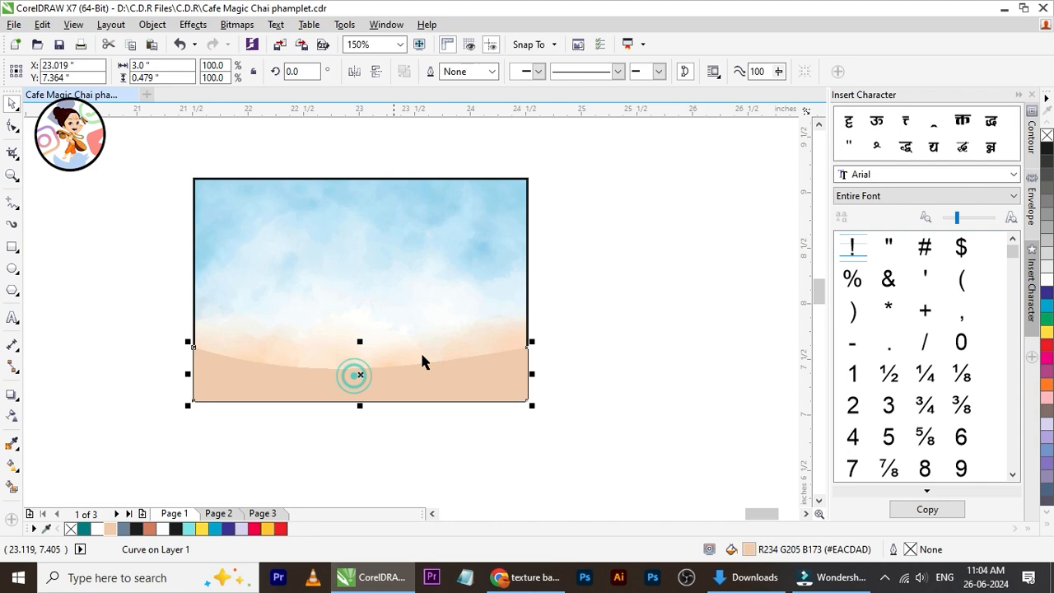
pyautogui.click(80, 528)
pyautogui.click(604, 383)
pyautogui.scroll(2, 386, 286)
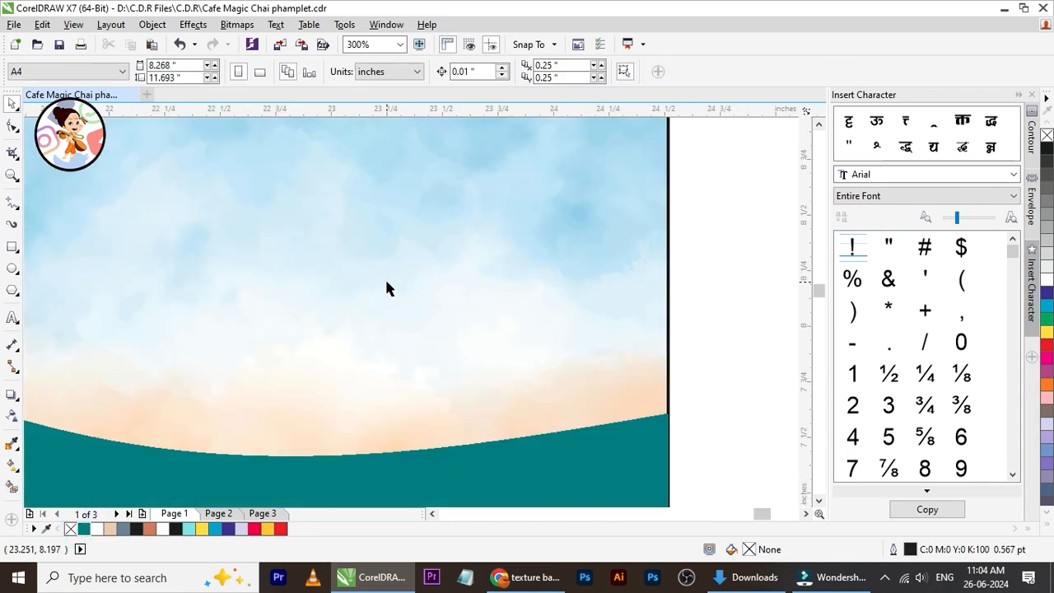
pyautogui.scroll(-2, 386, 286)
pyautogui.click(386, 276)
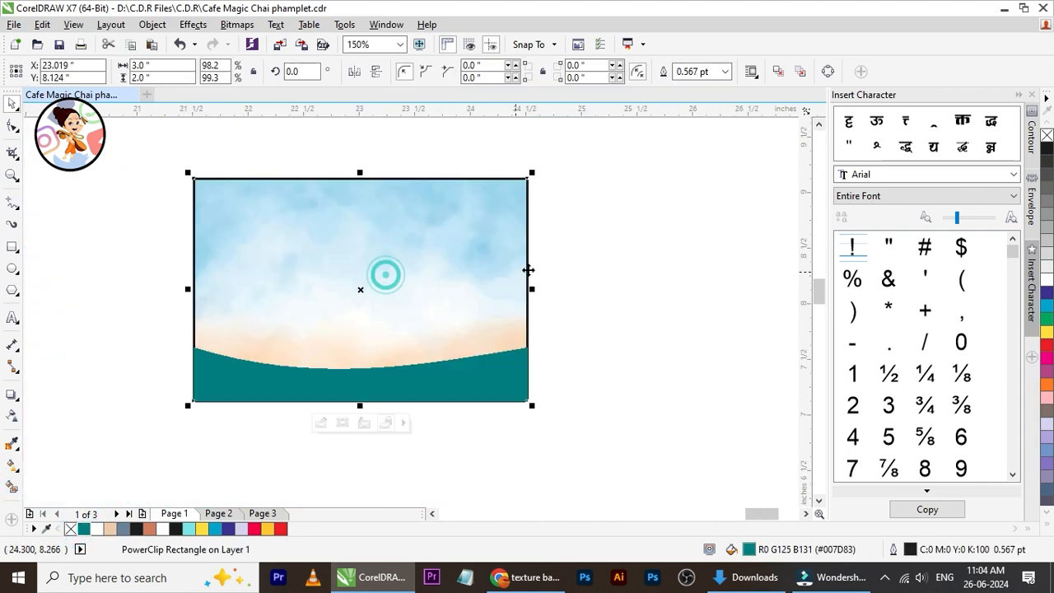
pyautogui.click(627, 274)
# Import the portrait-smart-attractive-brunette-woman-posing-studio image from the Downloads folder into the CorelDRAW document
pyautogui.click(754, 576)
pyautogui.click(370, 177)
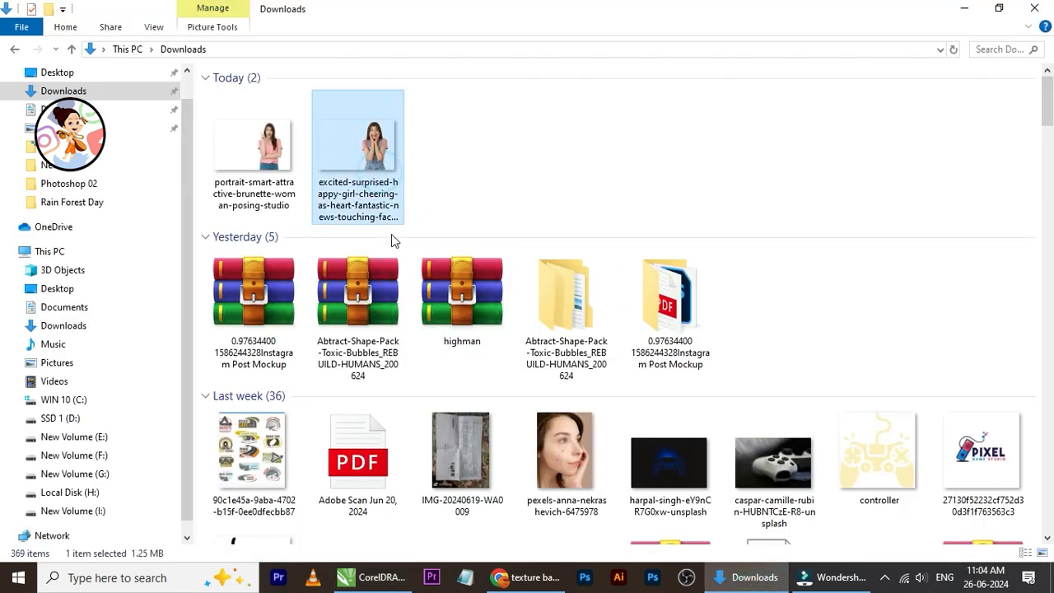
pyautogui.moveTo(288, 173); pyautogui.dragTo(613, 285)
pyautogui.scroll(-5, 549, 289)
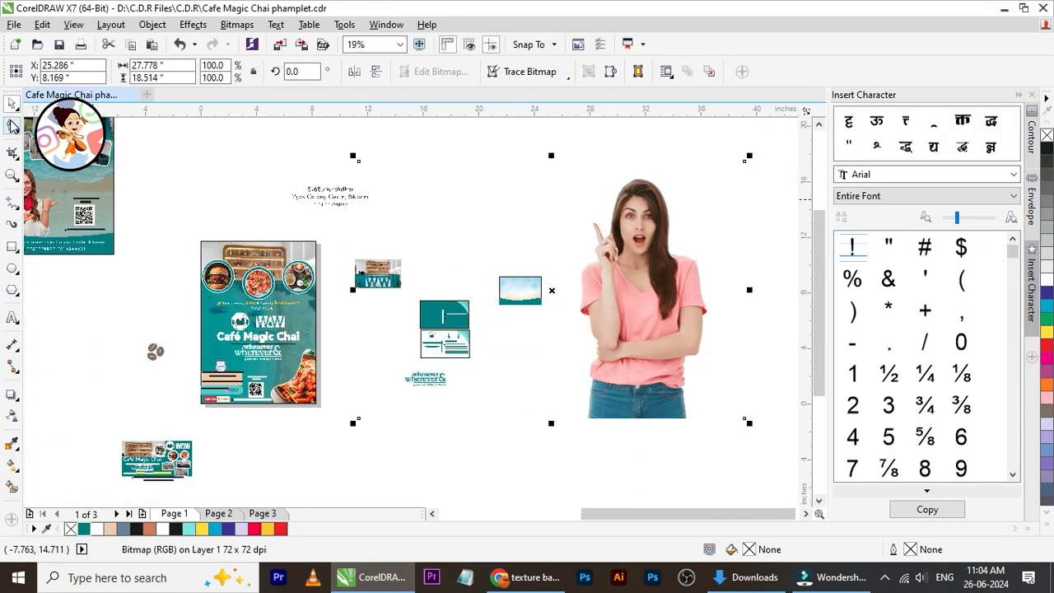
# Crop the empty area beside the woman by moving the image's left nodes inward to a width of about 13.28 inches
pyautogui.click(12, 125)
pyautogui.moveTo(324, 134); pyautogui.dragTo(458, 404)
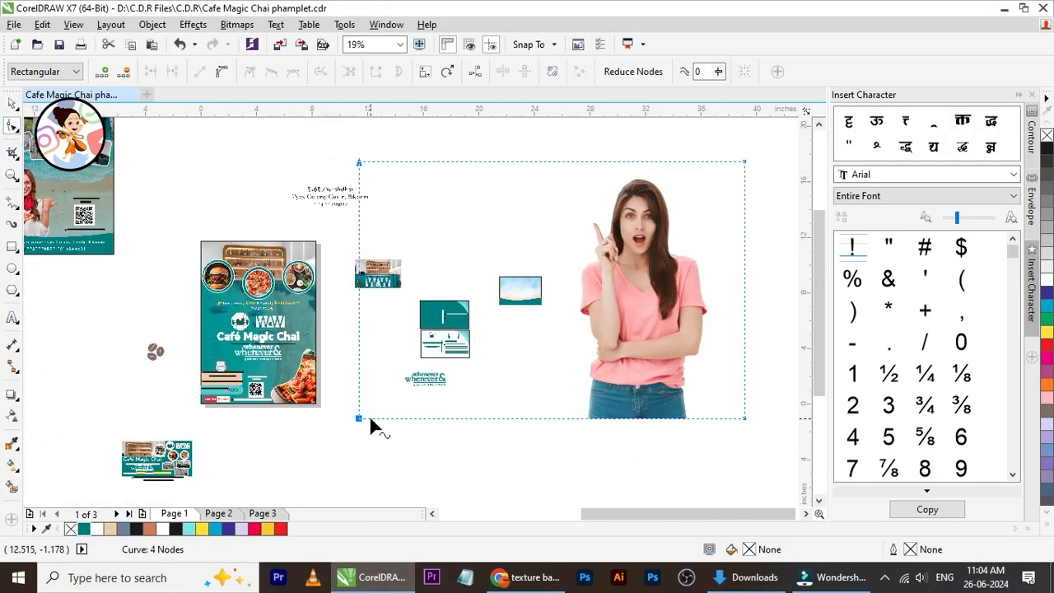
pyautogui.moveTo(355, 421); pyautogui.dragTo(561, 422)
pyautogui.moveTo(650, 393); pyautogui.dragTo(650, 393)
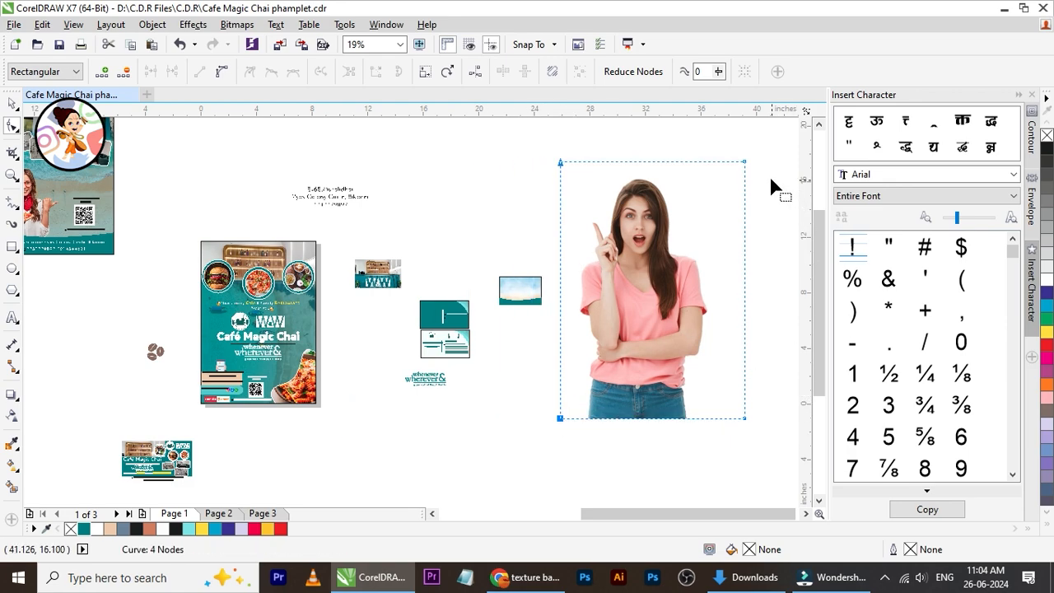
pyautogui.click(11, 106)
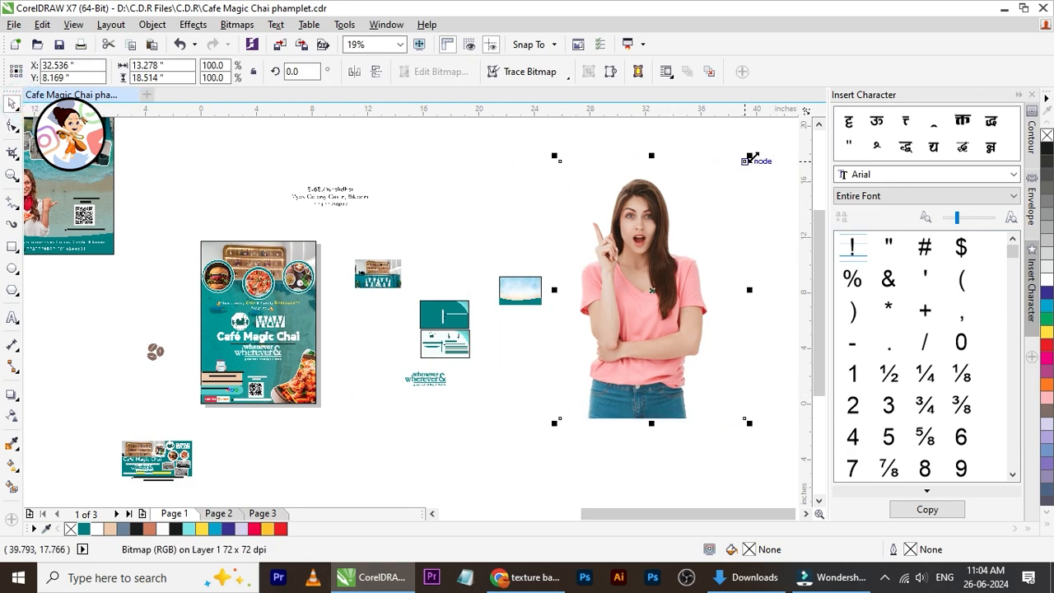
# Scale the woman's image down to about 1.33 by 1.85 inches and place it over the card's right edge
pyautogui.moveTo(751, 156); pyautogui.dragTo(604, 356)
pyautogui.moveTo(582, 402); pyautogui.dragTo(548, 322)
pyautogui.scroll(2, 555, 293)
pyautogui.moveTo(618, 218); pyautogui.dragTo(506, 359)
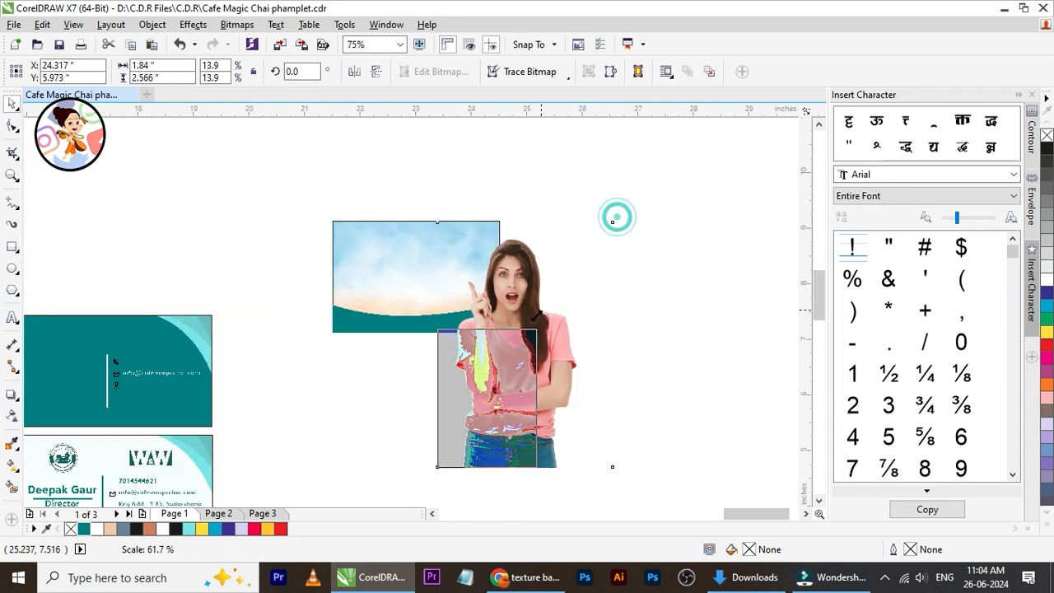
pyautogui.moveTo(478, 407); pyautogui.dragTo(501, 266)
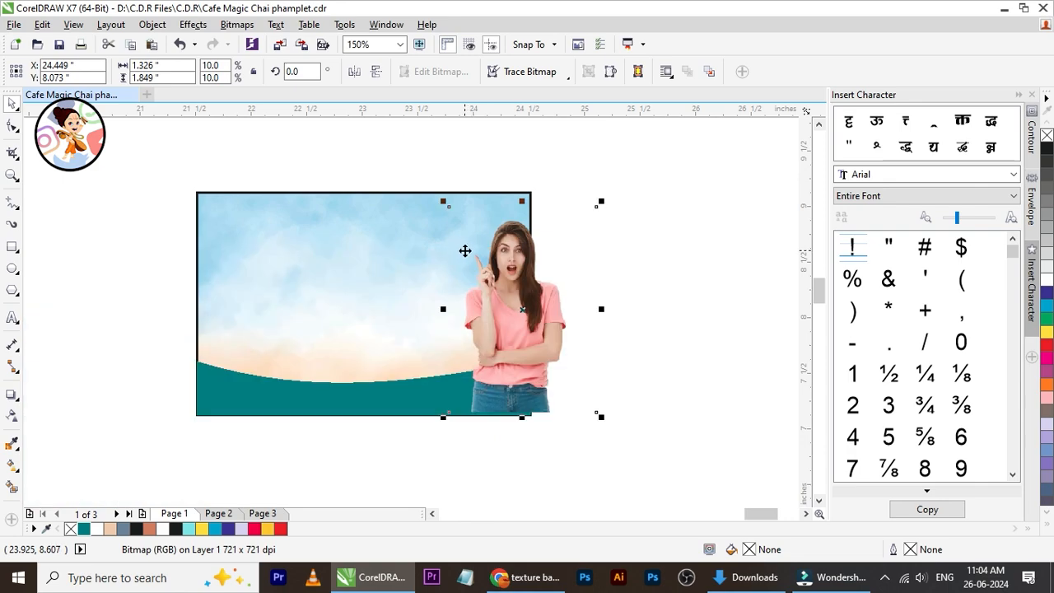
# Put the woman's image inside the card's PowerClip, shift it left within the frame, nudge it down and finish editing the contents
pyautogui.doubleClick(407, 285)
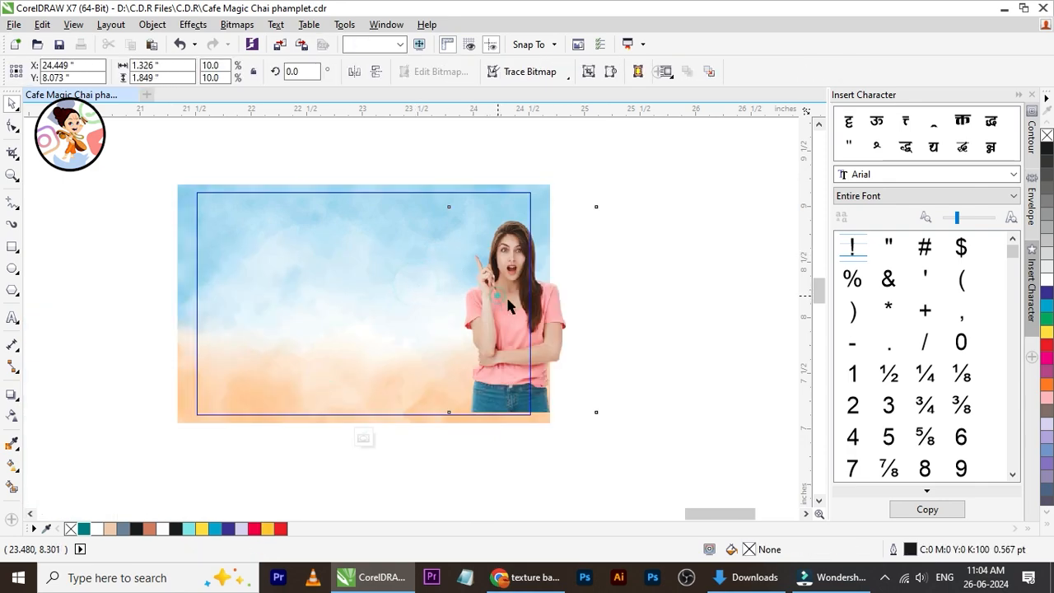
pyautogui.moveTo(523, 321); pyautogui.dragTo(490, 325)
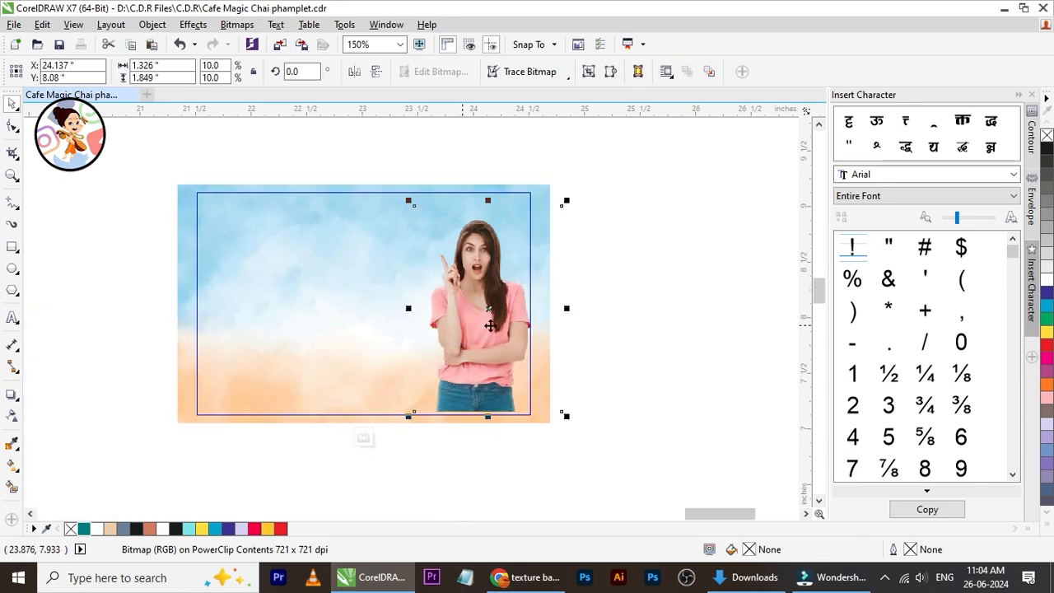
pyautogui.press('Down')
pyautogui.press('Down')
pyautogui.press('Down')
pyautogui.press('Down')
pyautogui.press('Down')
pyautogui.press('Down')
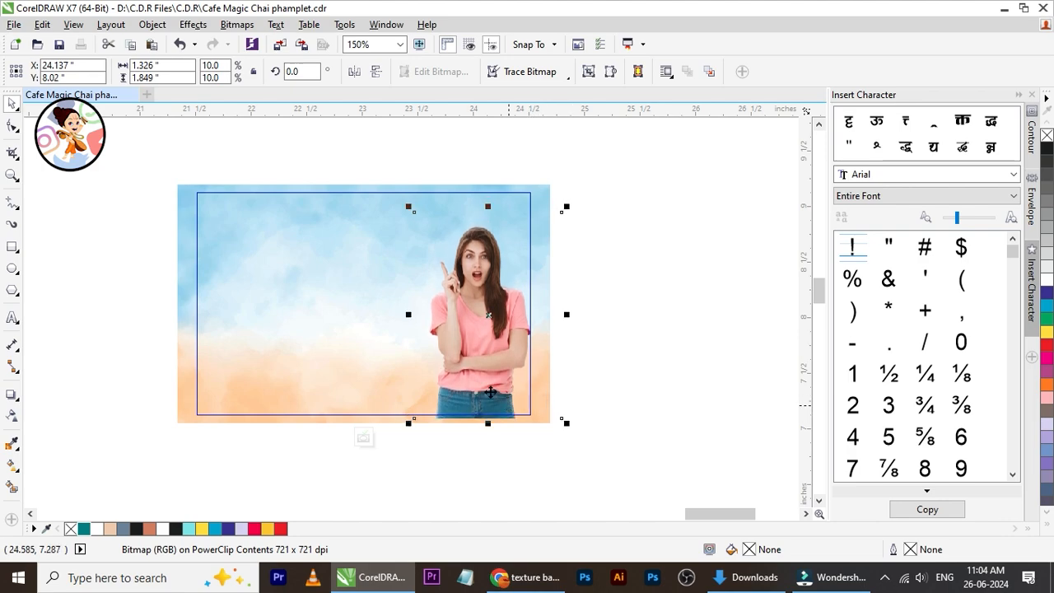
pyautogui.click(366, 441)
pyautogui.click(645, 306)
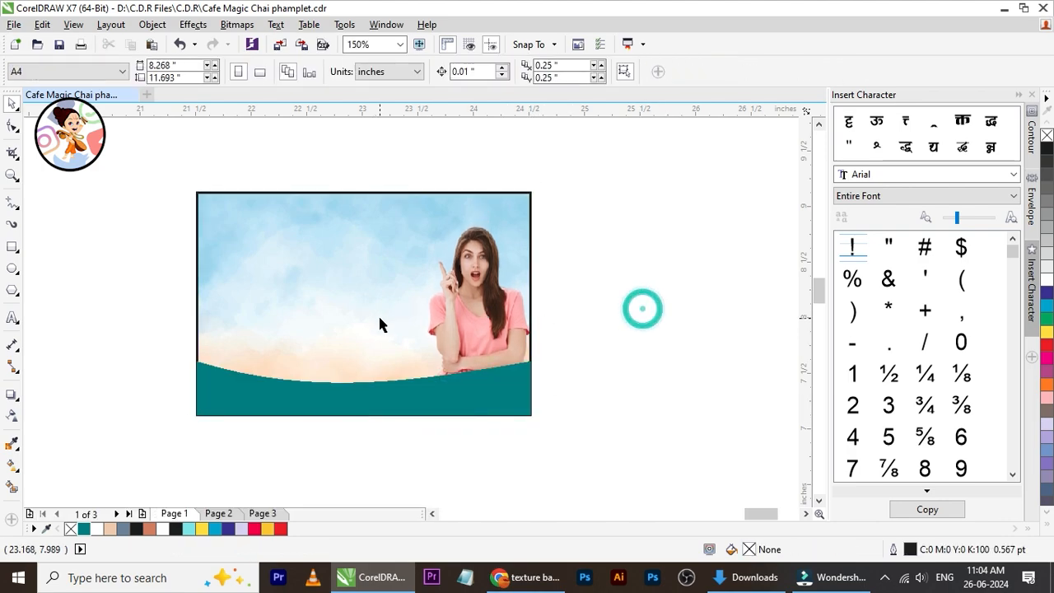
# Move the teal curved strip into the card's PowerClip contents
pyautogui.scroll(1, 442, 329)
pyautogui.click(486, 330)
pyautogui.scroll(-1, 488, 331)
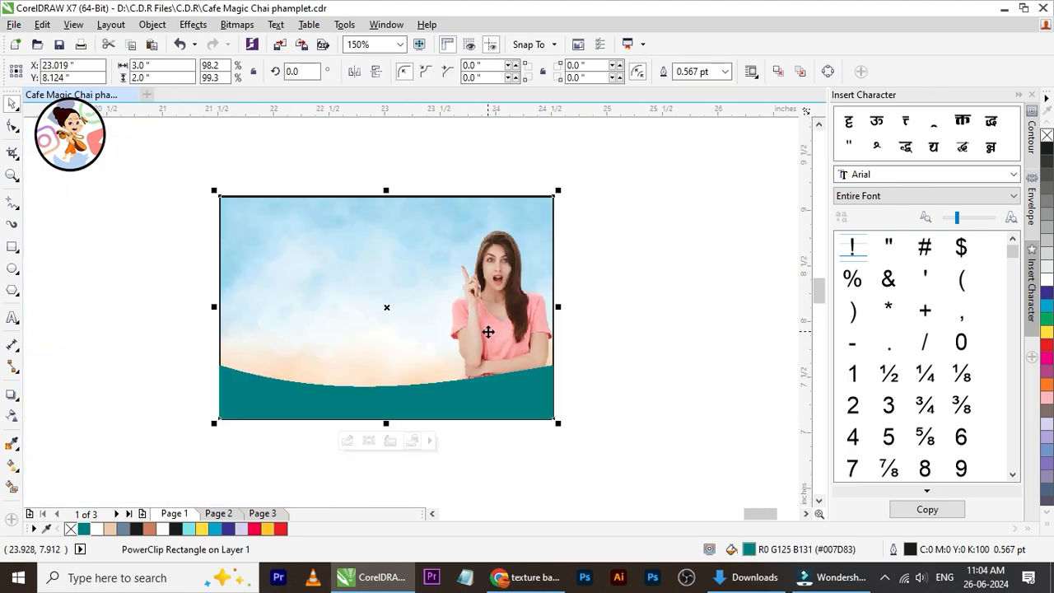
pyautogui.moveTo(447, 404); pyautogui.dragTo(379, 339)
# Nudge the teal curved strip straight down until it sits on the card frame's bottom edge
pyautogui.click(490, 319)
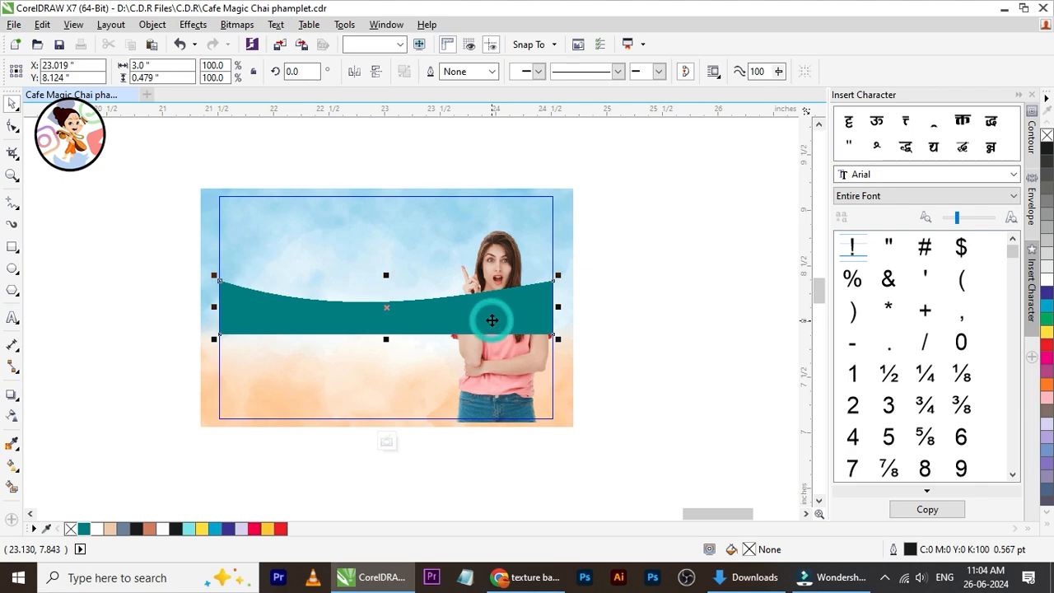
pyautogui.press('Down')
pyautogui.press('Down')
pyautogui.press('Down')
pyautogui.press('Down')
pyautogui.press('Down')
pyautogui.press('Down')
pyautogui.press('Down')
pyautogui.press('Down')
pyautogui.press('Down')
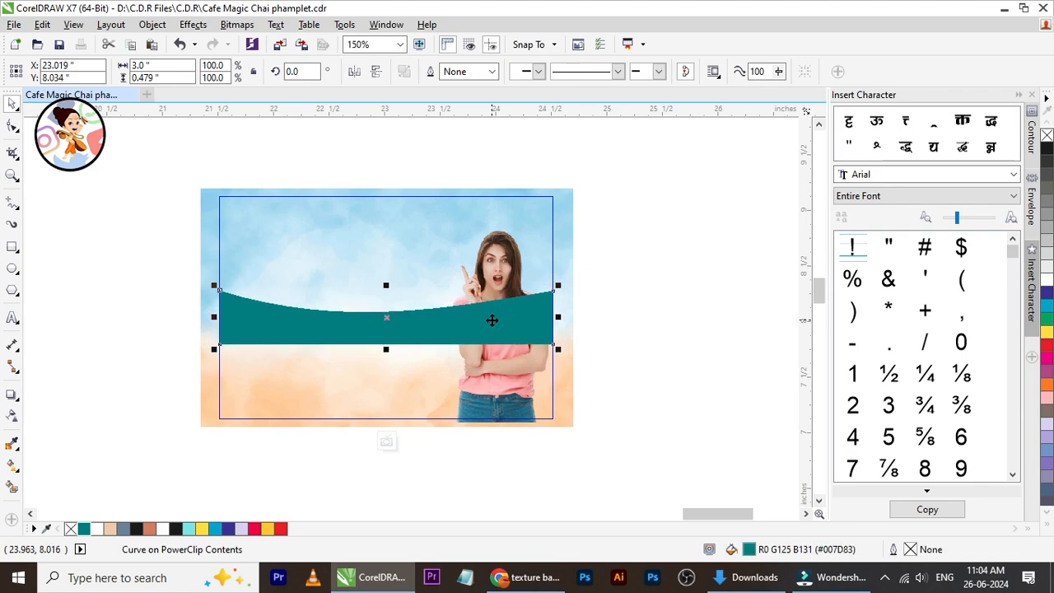
pyautogui.press('Down')
pyautogui.press('Down')
pyautogui.press('Down')
pyautogui.press('Down')
pyautogui.press('Down')
pyautogui.press('Down')
pyautogui.press('Down')
pyautogui.press('Down')
pyautogui.press('Down')
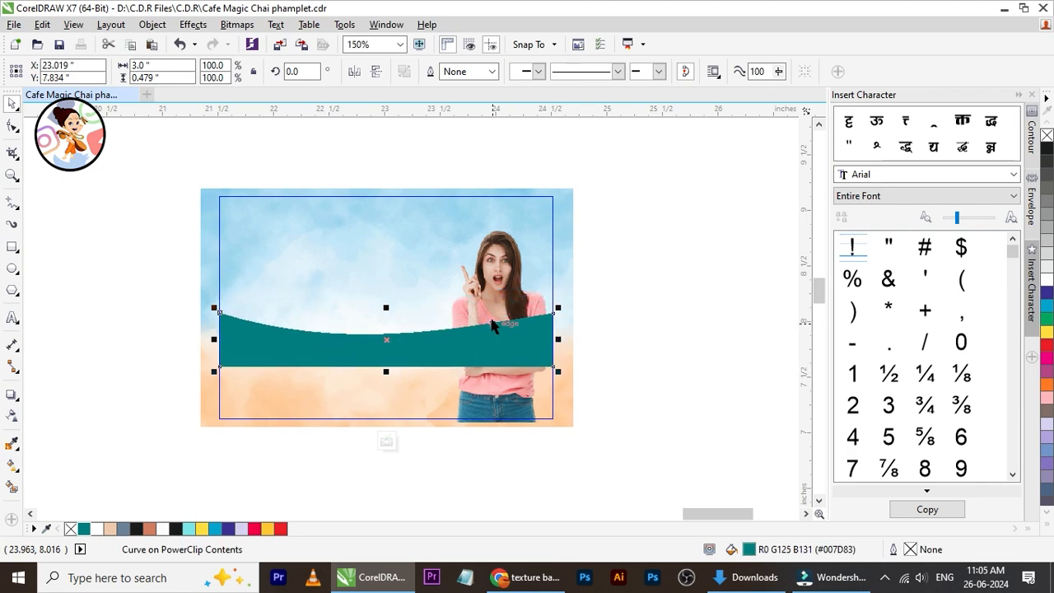
pyautogui.press('Down')
pyautogui.press('Down')
pyautogui.press('Down')
pyautogui.press('Down')
pyautogui.press('Down')
pyautogui.press('Down')
pyautogui.press('Down')
pyautogui.press('Down')
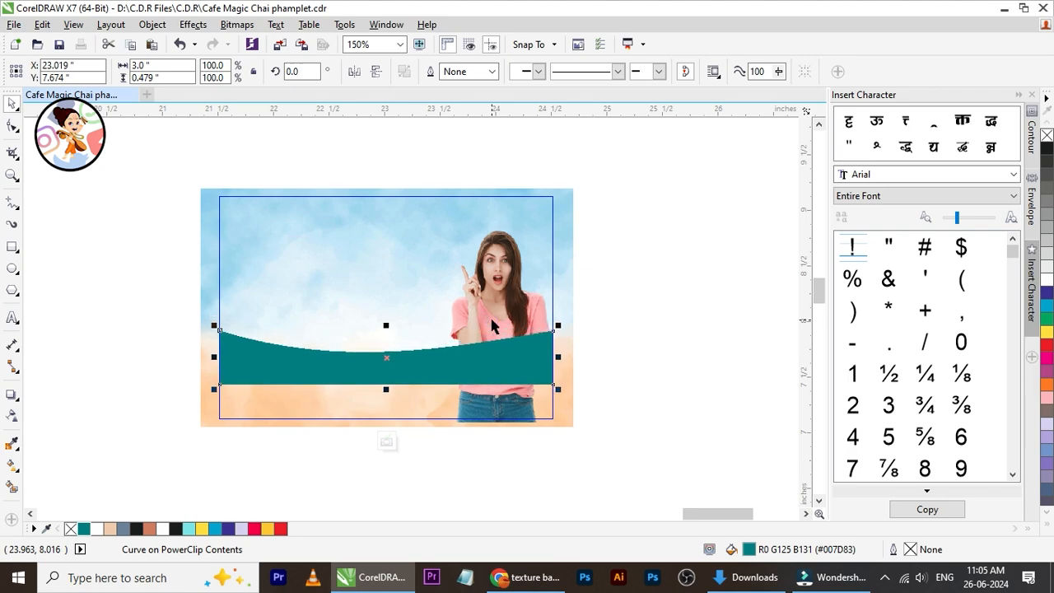
pyautogui.press('Down')
pyautogui.press('Down')
pyautogui.press('Down')
pyautogui.press('Down')
pyautogui.press('Down')
pyautogui.press('Down')
pyautogui.press('Down')
pyautogui.press('Down')
pyautogui.press('Down')
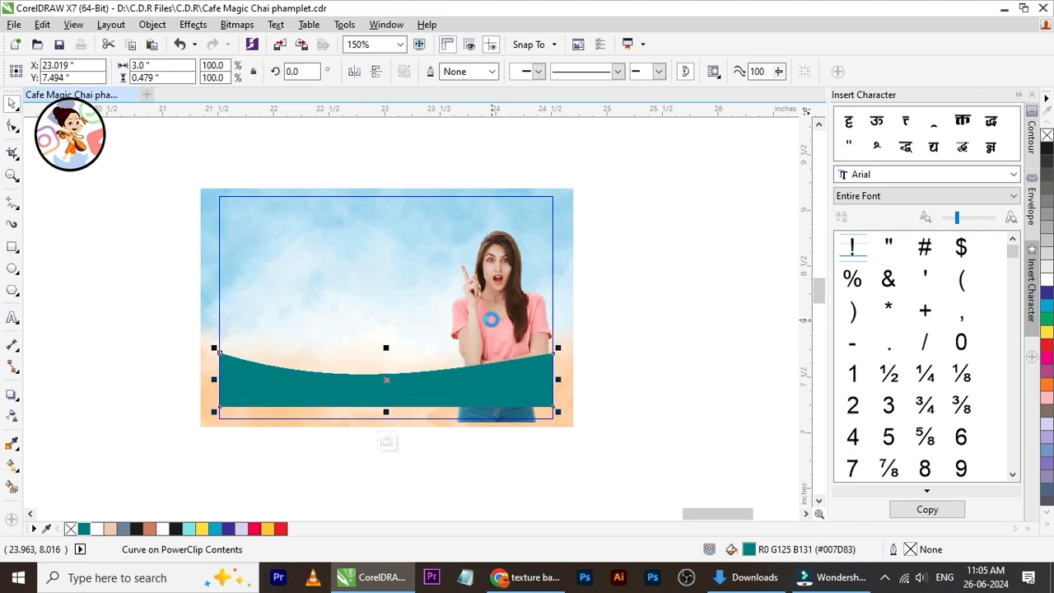
pyautogui.press('Down')
pyautogui.press('Down')
pyautogui.press('Down')
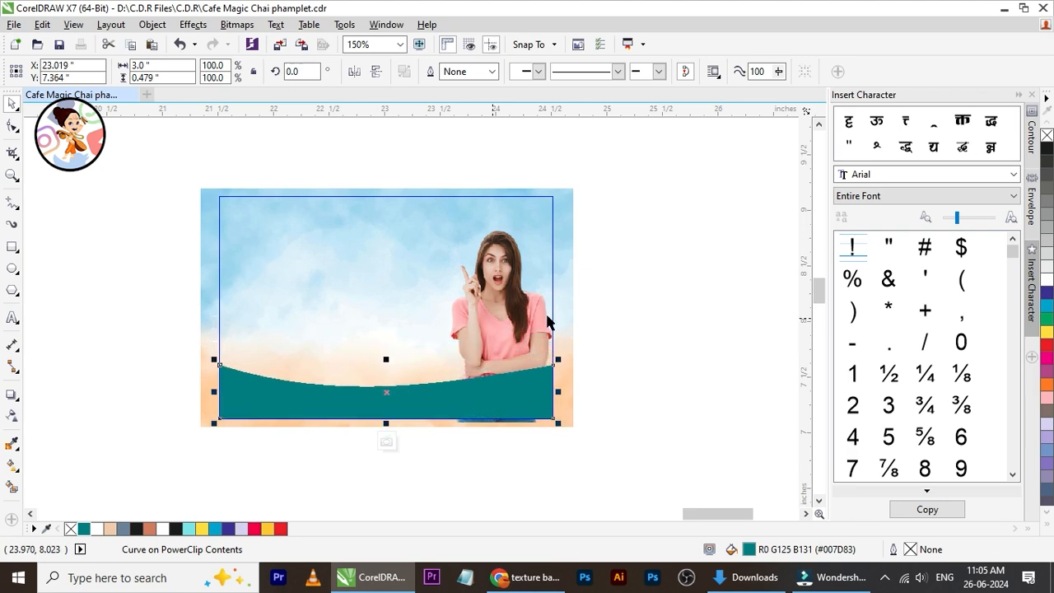
# Bring the woman's image in front of the teal strip and finish editing the PowerClip contents
pyautogui.click(505, 318)
pyautogui.hotkey('shift', 'pageup')
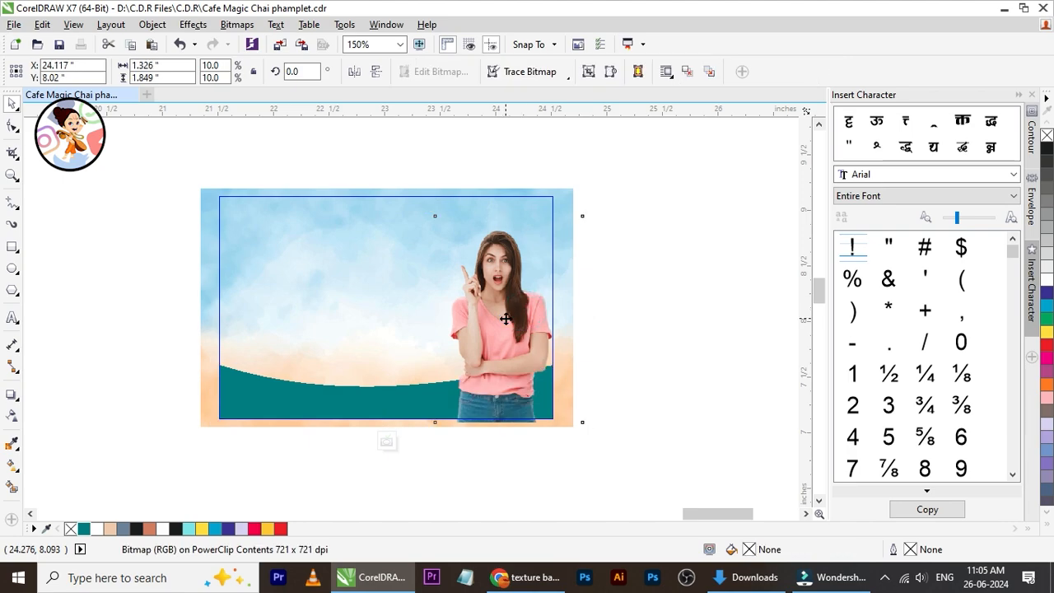
pyautogui.click(669, 361)
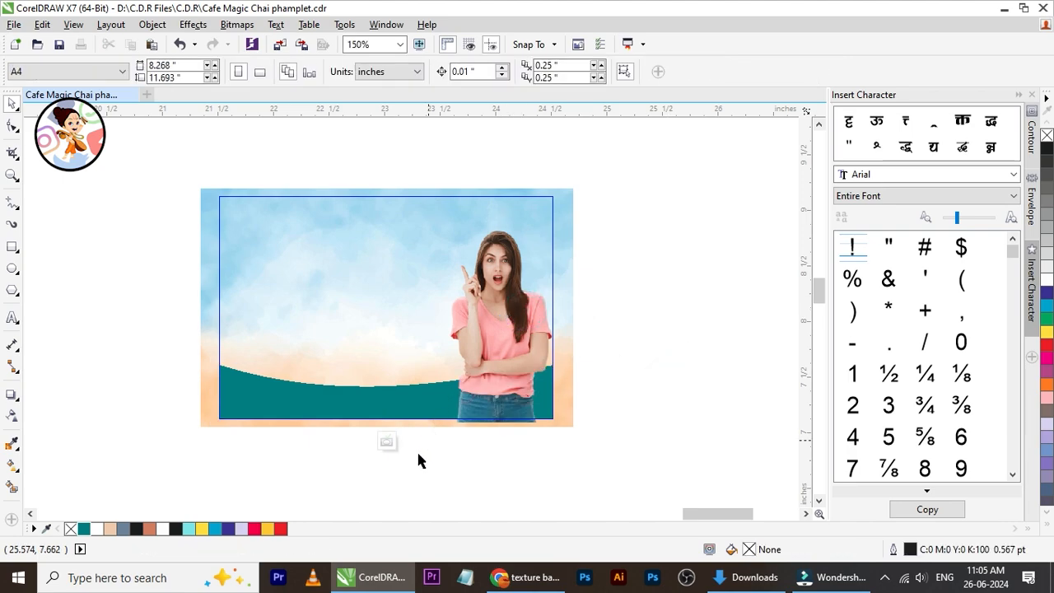
pyautogui.click(381, 443)
pyautogui.click(590, 400)
pyautogui.scroll(1, 465, 342)
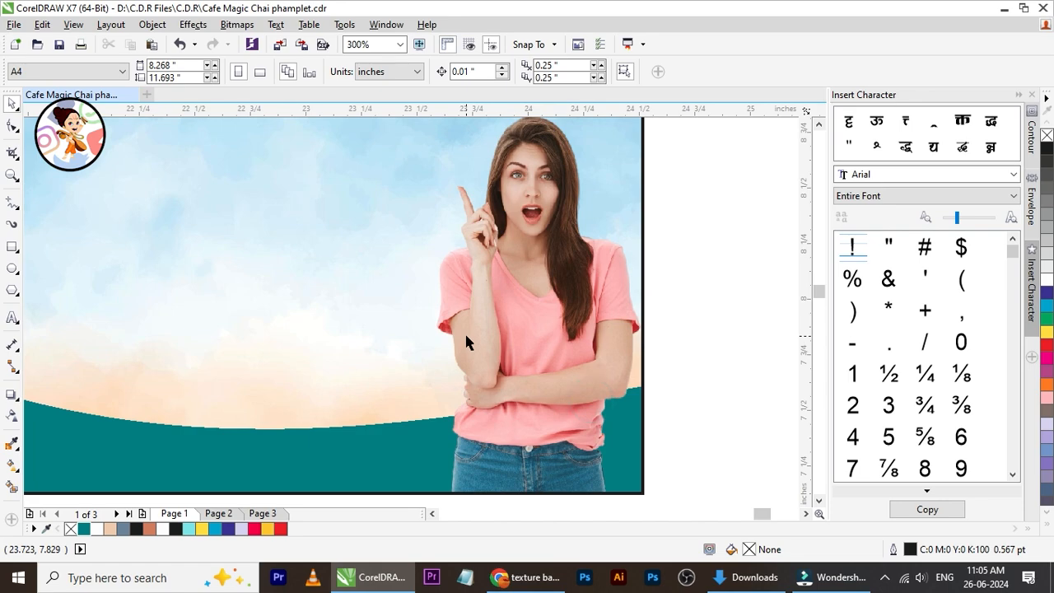
pyautogui.scroll(-1, 478, 333)
pyautogui.click(473, 312)
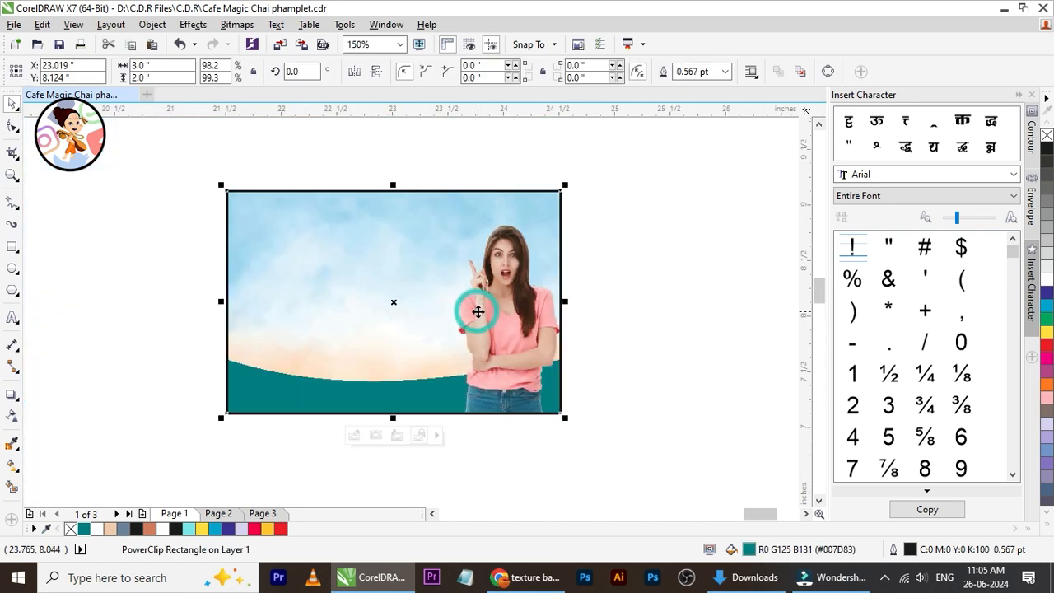
# Ungroup the Café Magic Chai flyer artwork so its logos can be selected individually
pyautogui.click(597, 253)
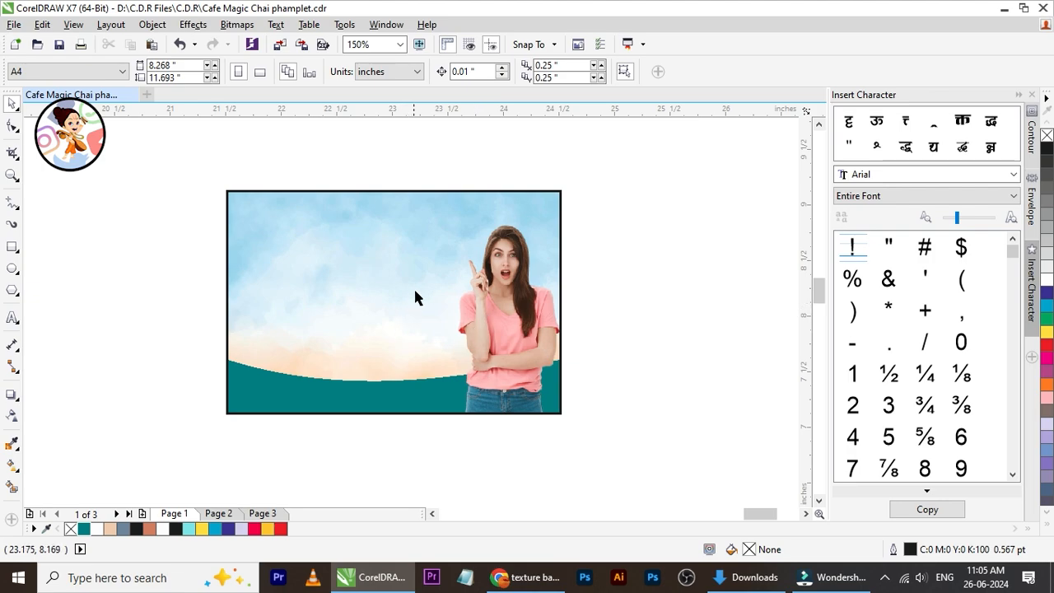
pyautogui.scroll(1, 432, 280)
pyautogui.scroll(-1, 426, 278)
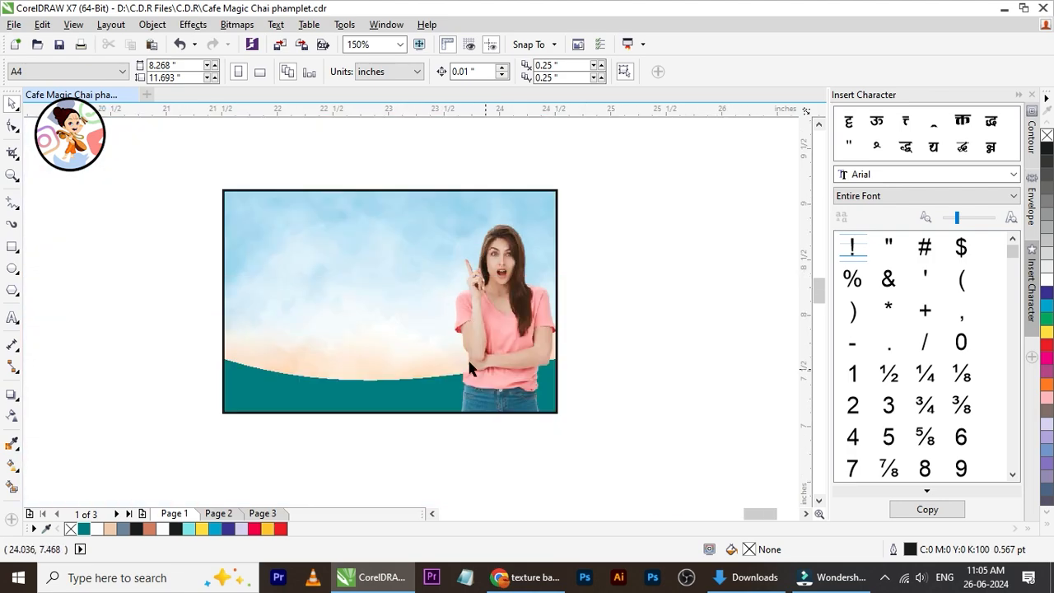
pyautogui.scroll(-2, 452, 355)
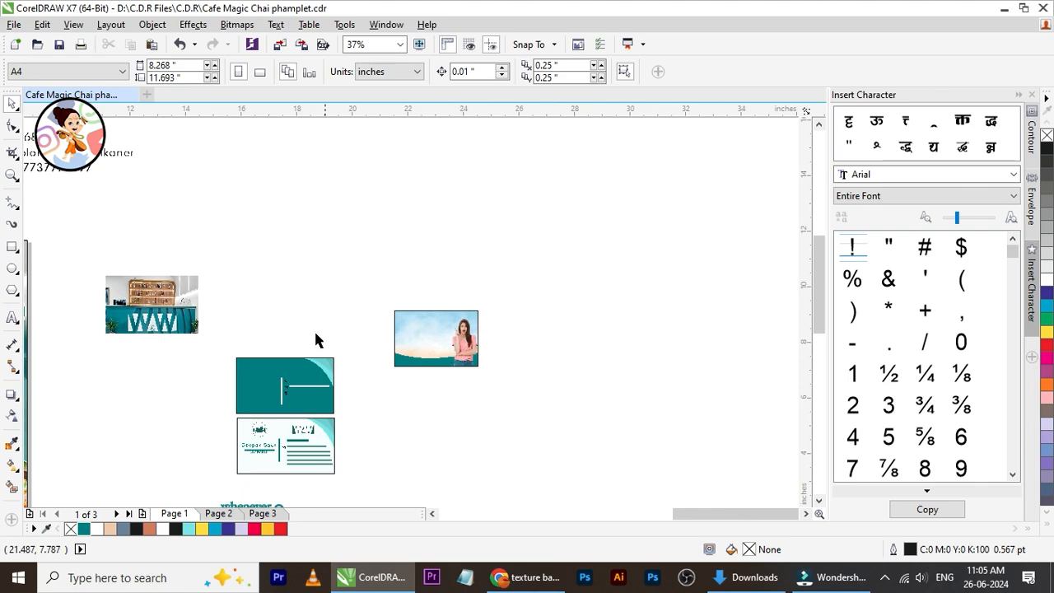
pyautogui.scroll(-1, 218, 390)
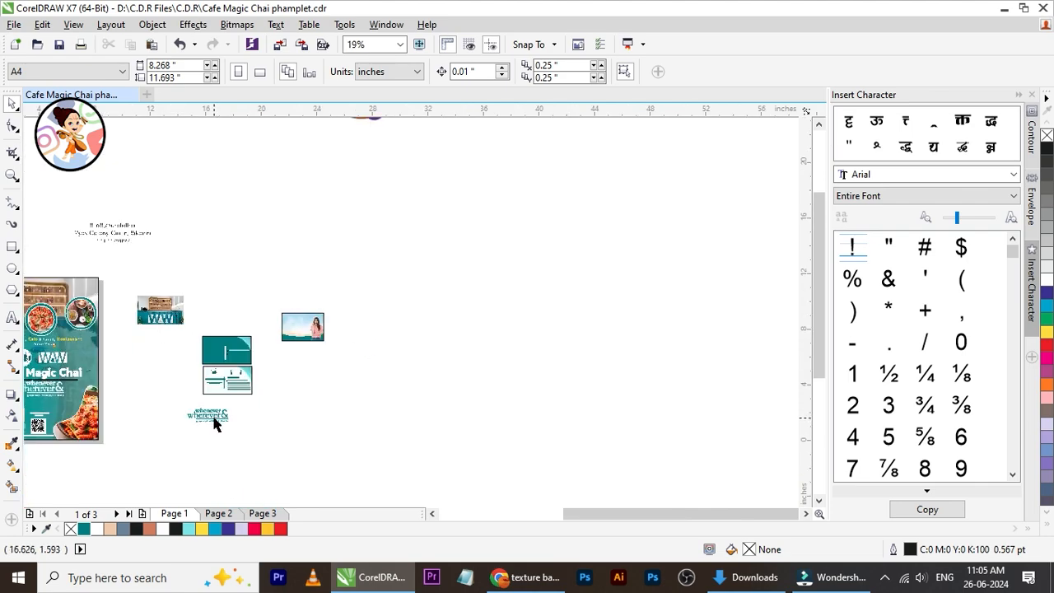
pyautogui.scroll(-1, 165, 423)
pyautogui.scroll(1, 85, 400)
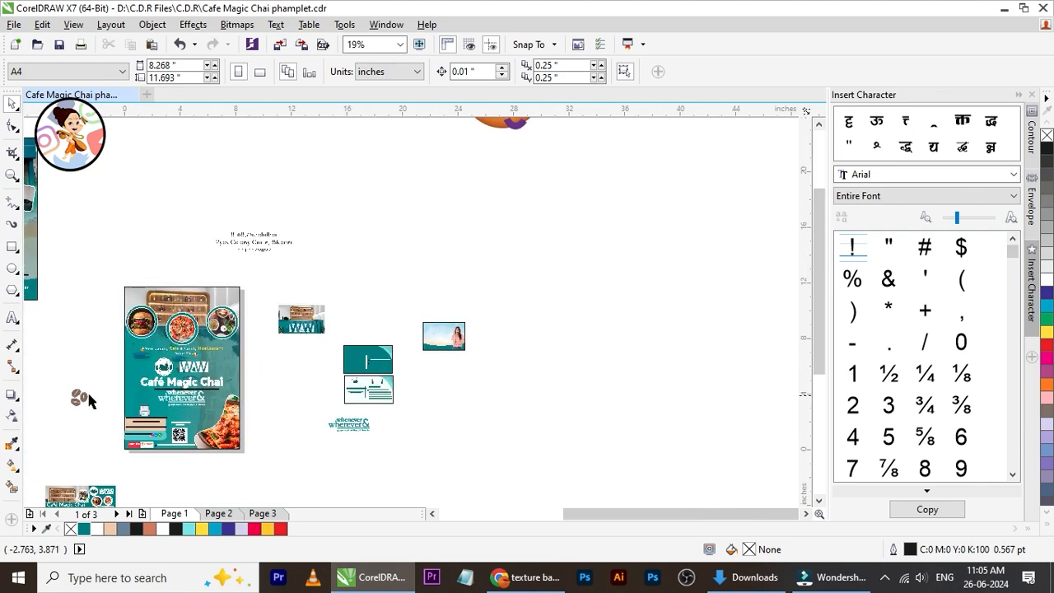
pyautogui.scroll(1, 121, 386)
pyautogui.click(142, 356)
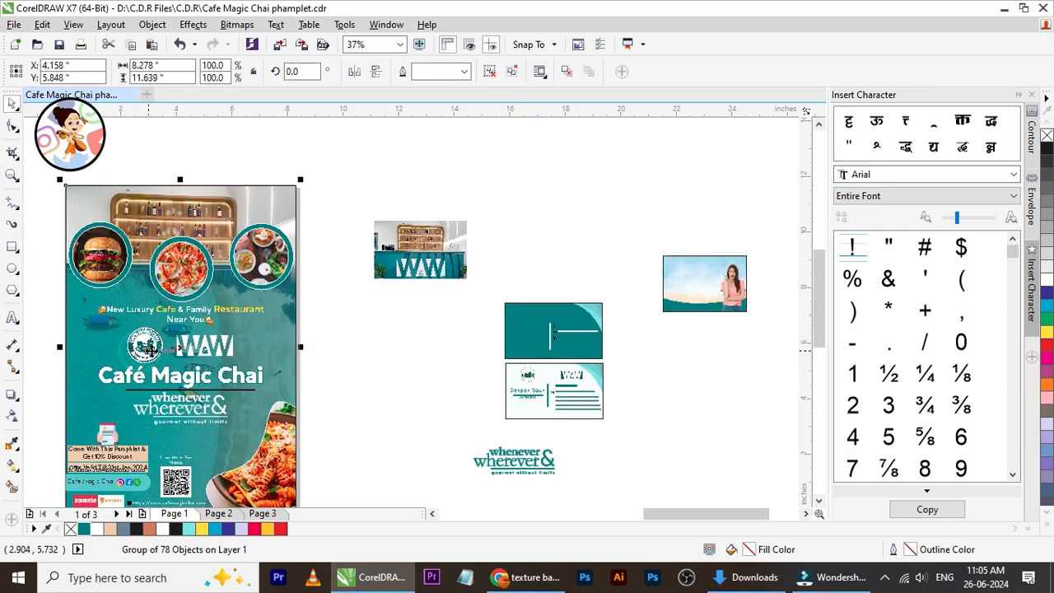
pyautogui.click(515, 72)
pyautogui.click(334, 365)
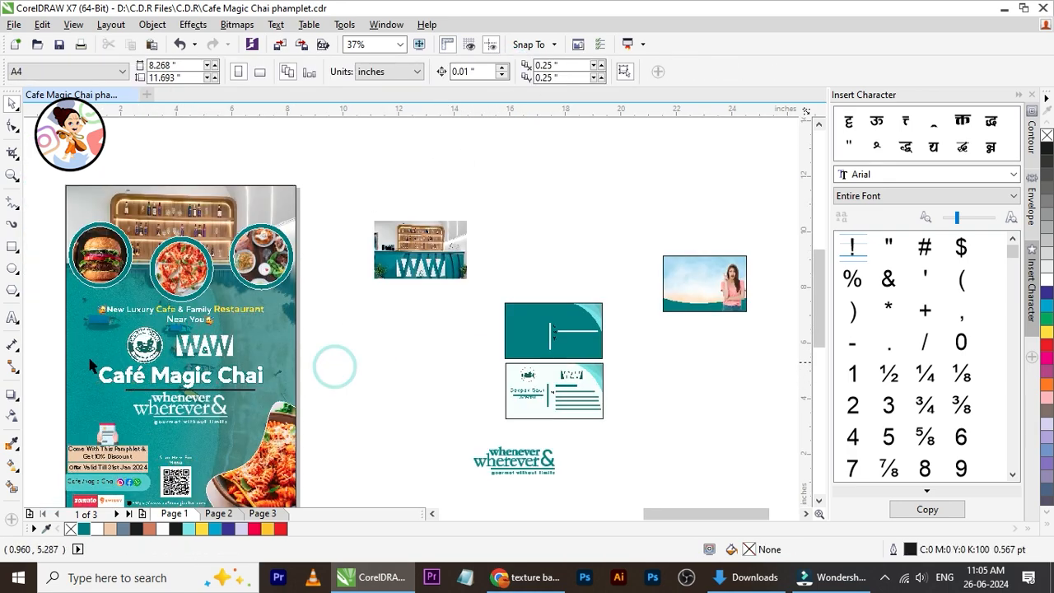
# Group the flyer's round Cafe Magic Chai logo together with the W&W logo beside it
pyautogui.scroll(1, 91, 359)
pyautogui.moveTo(593, 298); pyautogui.dragTo(142, 389)
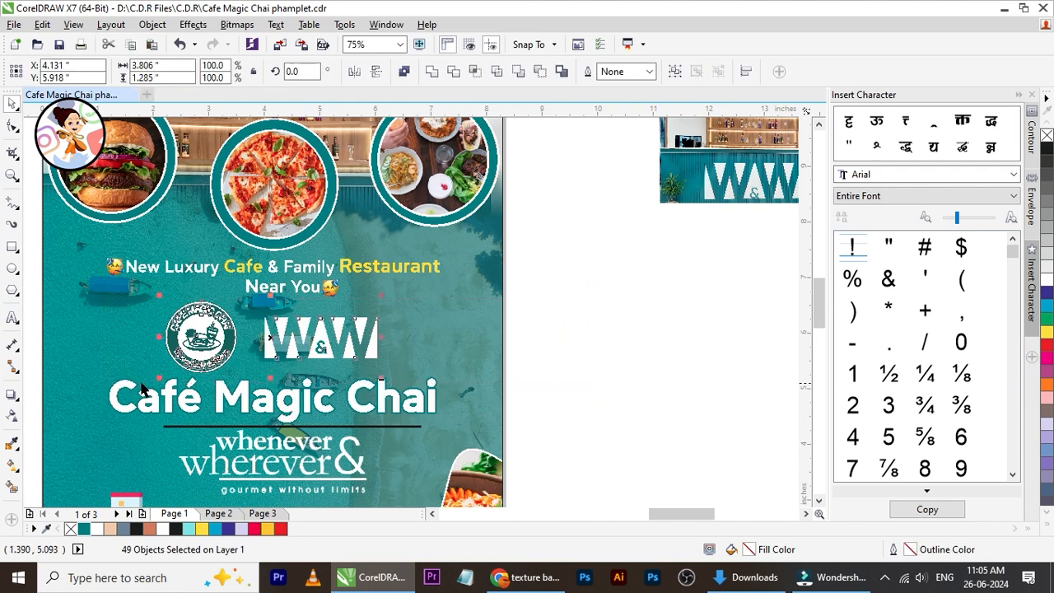
pyautogui.click(673, 72)
# Copy the logo group from the flyer and place it over the sky card
pyautogui.scroll(-1, 300, 356)
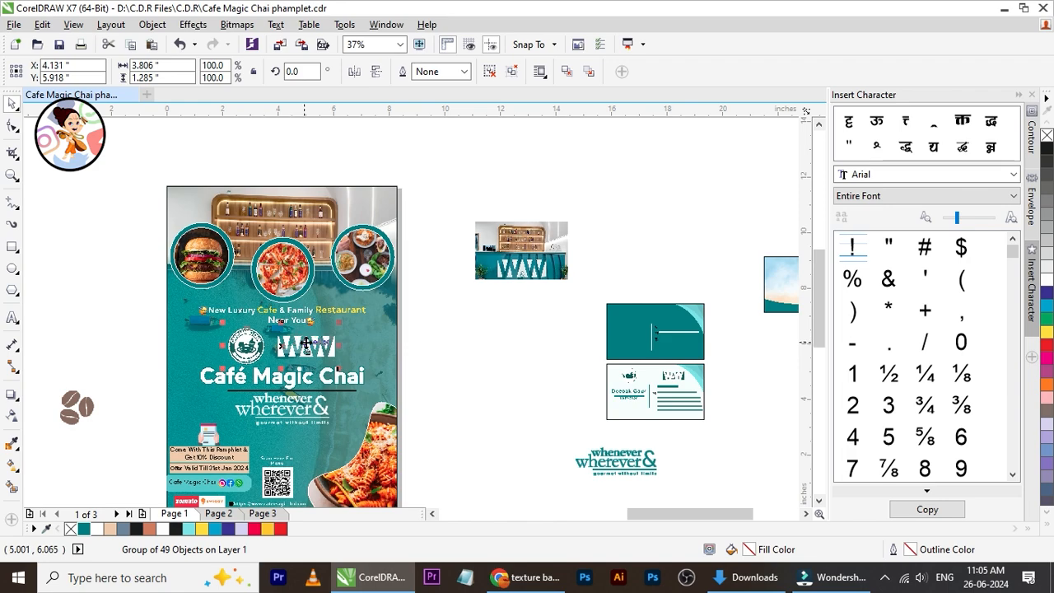
pyautogui.moveTo(302, 350); pyautogui.dragTo(604, 303)
pyautogui.scroll(-1, 592, 305)
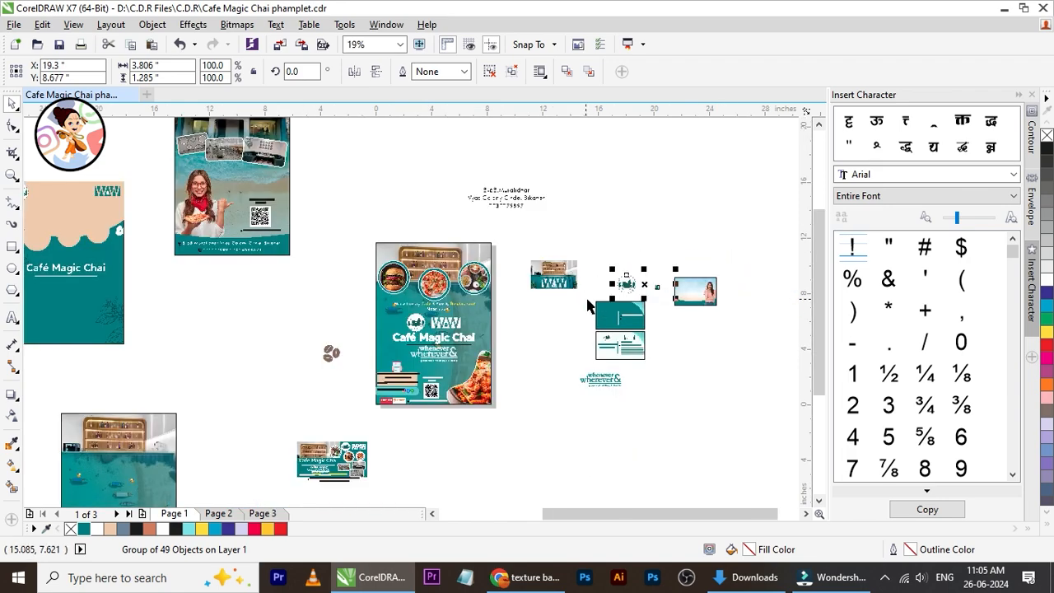
pyautogui.scroll(2, 756, 280)
pyautogui.moveTo(351, 288); pyautogui.dragTo(539, 313)
pyautogui.scroll(1, 539, 314)
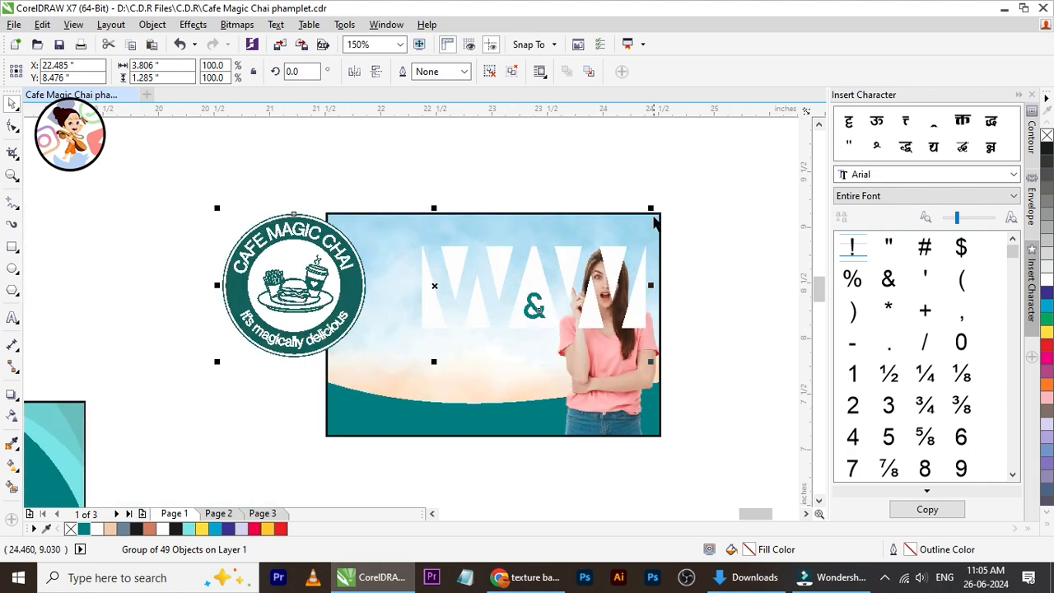
# Shrink the logo group to about 1.97 inches wide and position it in the card's upper-left area, nudging it up and right
pyautogui.moveTo(644, 208); pyautogui.dragTo(447, 279)
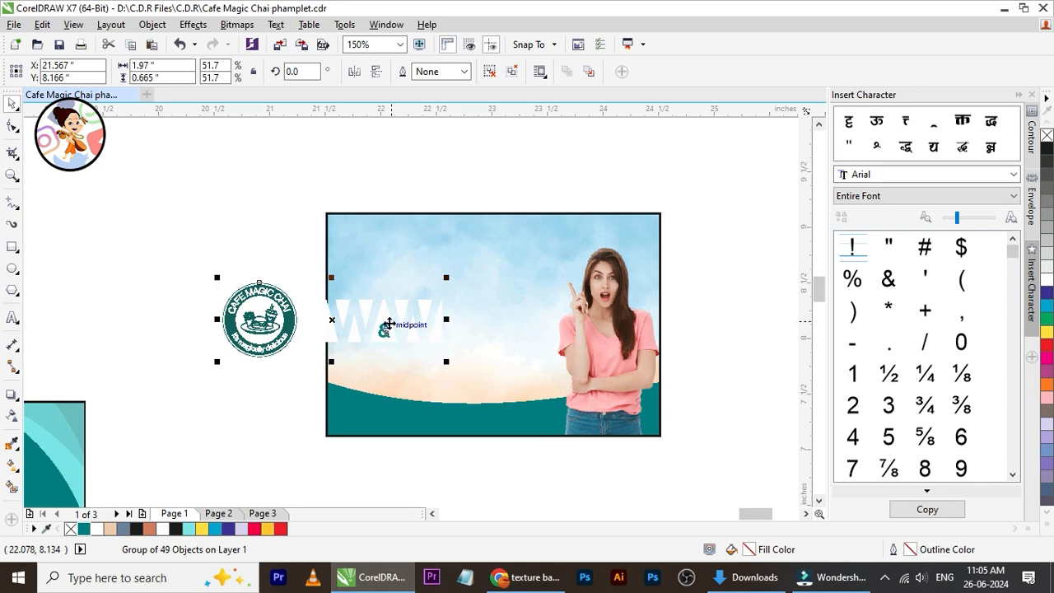
pyautogui.moveTo(390, 323); pyautogui.dragTo(494, 264)
pyautogui.scroll(1, 486, 272)
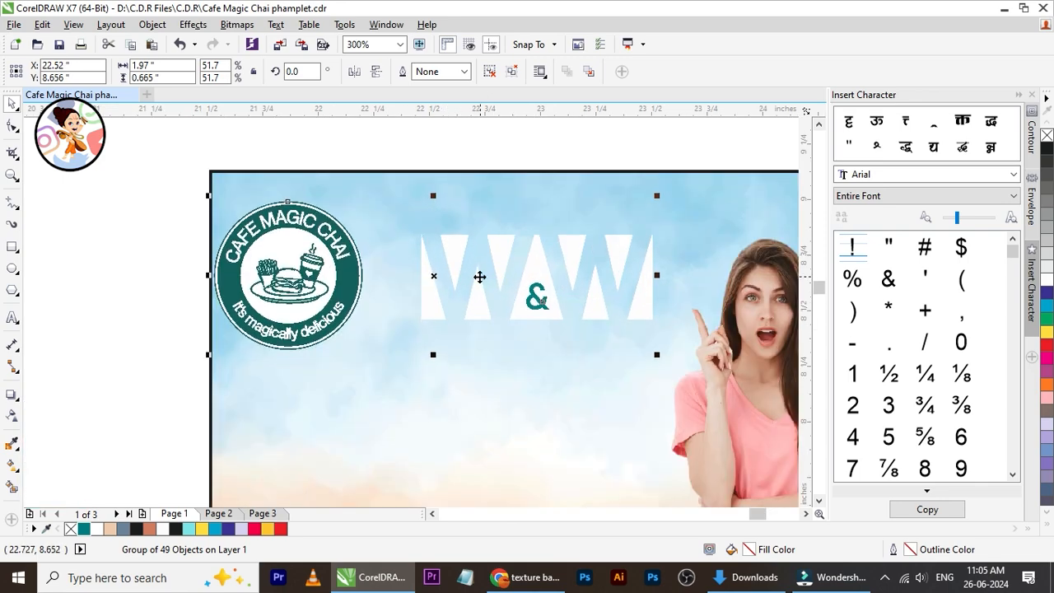
pyautogui.press('Up')
pyautogui.press('Up')
pyautogui.press('Up')
pyautogui.press('Up')
pyautogui.press('Up')
pyautogui.press('Up')
pyautogui.press('Up')
pyautogui.press('Right')
pyautogui.press('Right')
pyautogui.press('Right')
pyautogui.press('Right')
pyautogui.press('Right')
pyautogui.press('Right')
pyautogui.press('Right')
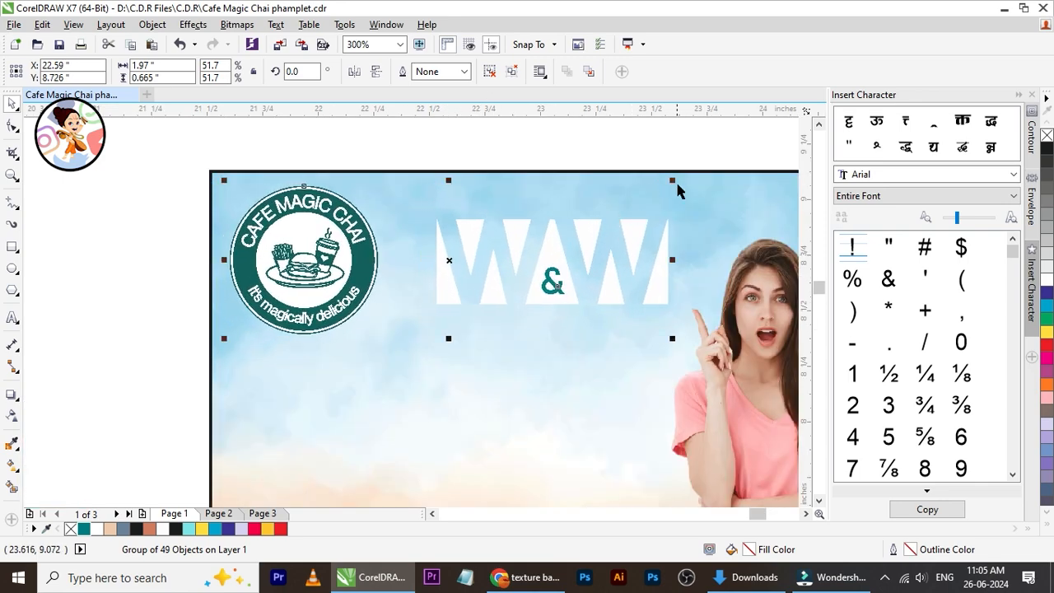
# Shrink the logo group slightly to about 1.89 inches wide and nudge it right and up near the card's top edge
pyautogui.moveTo(672, 182); pyautogui.dragTo(654, 182)
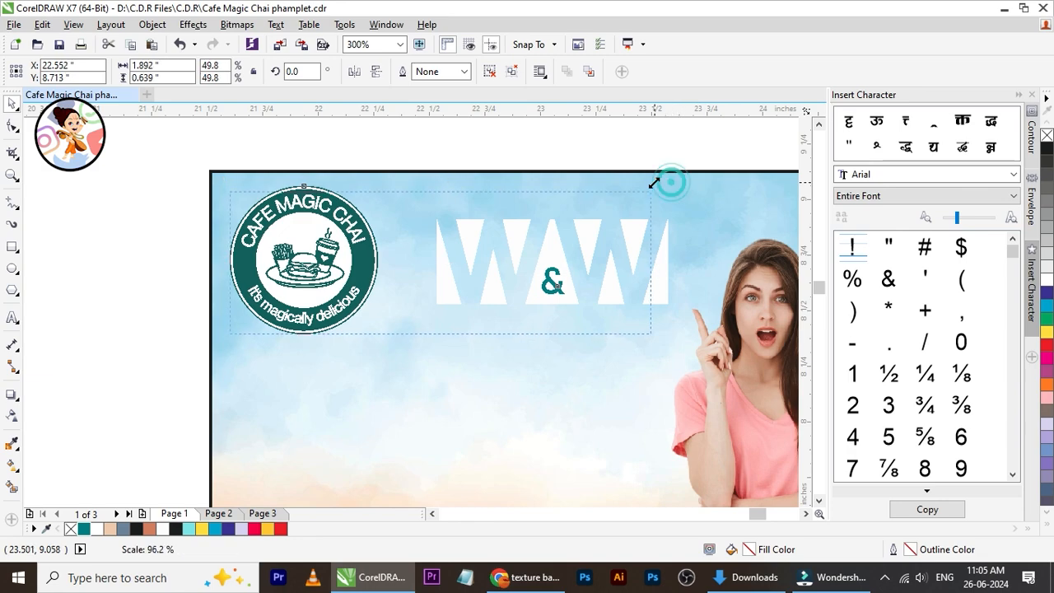
pyautogui.press('Right')
pyautogui.press('Right')
pyautogui.press('Right')
pyautogui.press('Right')
pyautogui.press('Right')
pyautogui.press('Right')
pyautogui.press('Right')
pyautogui.press('Right')
pyautogui.press('Up')
pyautogui.press('Up')
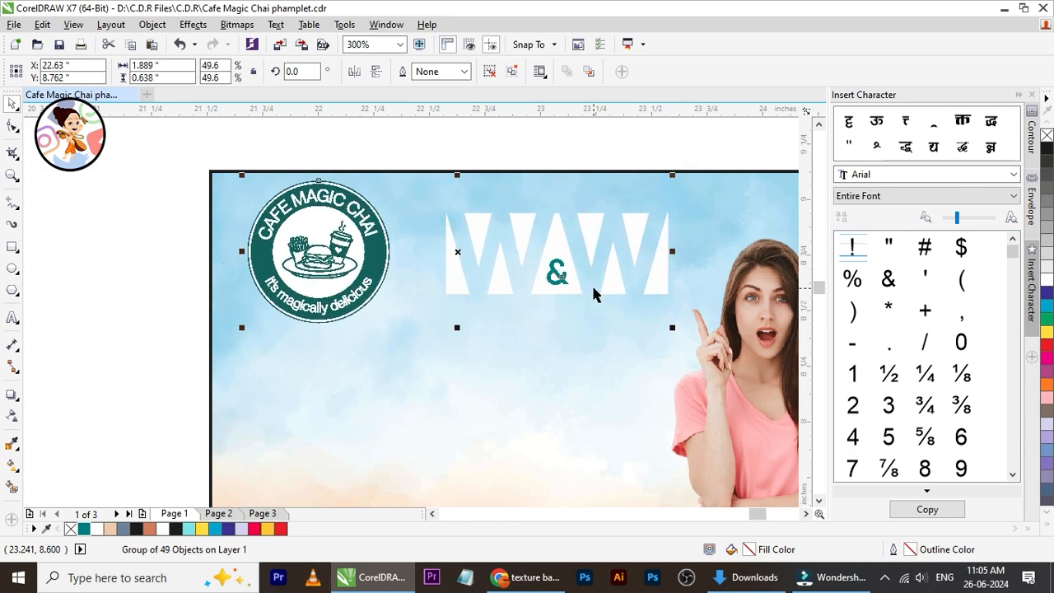
pyautogui.click(457, 136)
# Reduce the logo group to about 1.5 inches wide and nudge it right, clear of the woman's photo
pyautogui.scroll(-1, 354, 220)
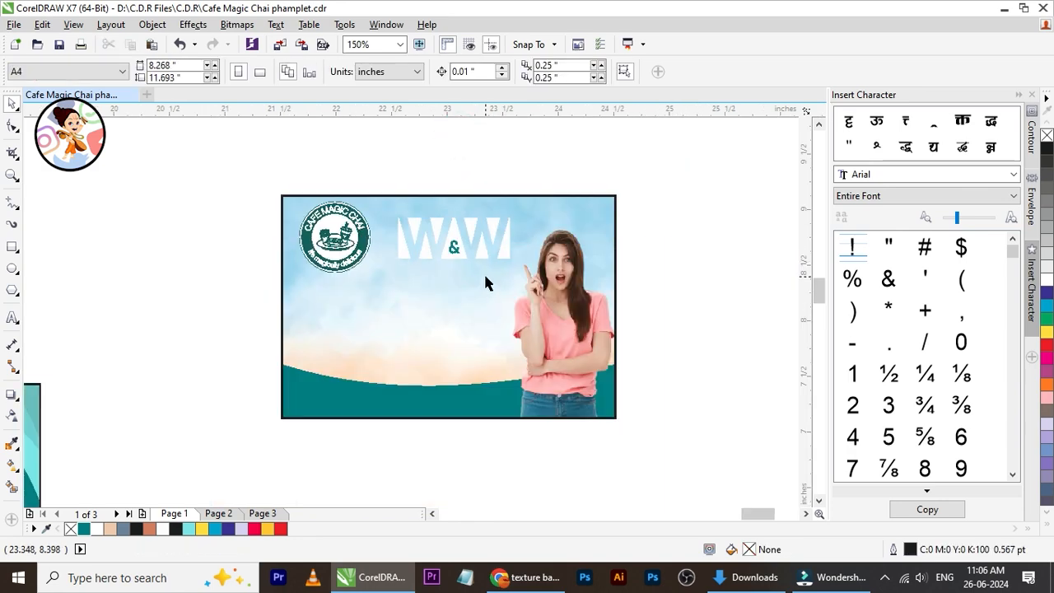
pyautogui.scroll(1, 485, 283)
pyautogui.click(486, 237)
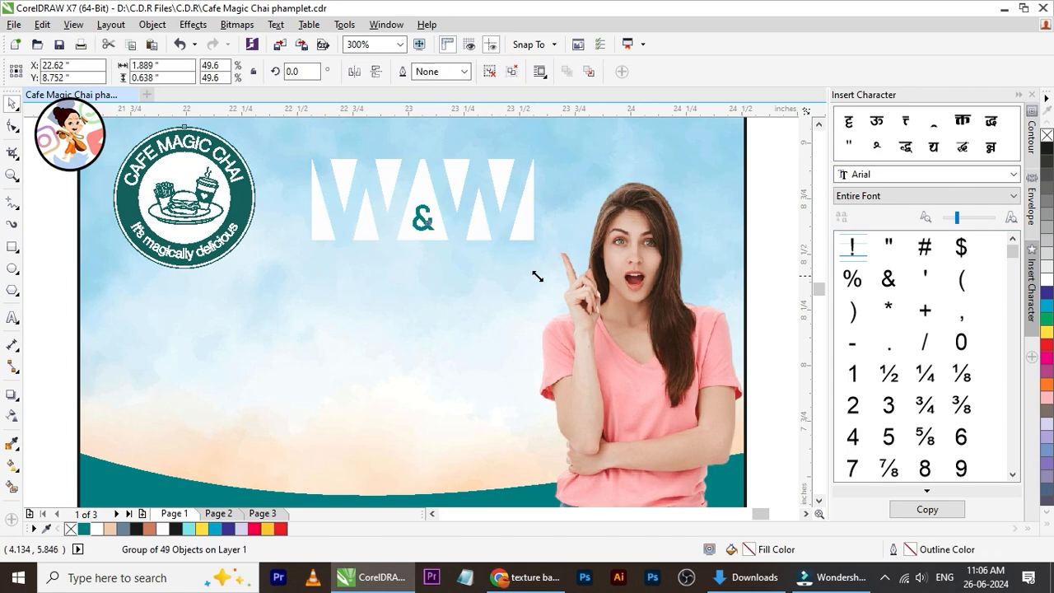
pyautogui.moveTo(538, 275); pyautogui.dragTo(482, 245)
pyautogui.press('Right')
pyautogui.press('Right')
pyautogui.press('Right')
pyautogui.press('Right')
pyautogui.press('Right')
pyautogui.press('Right')
pyautogui.press('Right')
pyautogui.press('Right')
pyautogui.press('Right')
pyautogui.press('Right')
pyautogui.press('Right')
pyautogui.press('Right')
pyautogui.press('Right')
pyautogui.press('Right')
pyautogui.press('Right')
pyautogui.press('Right')
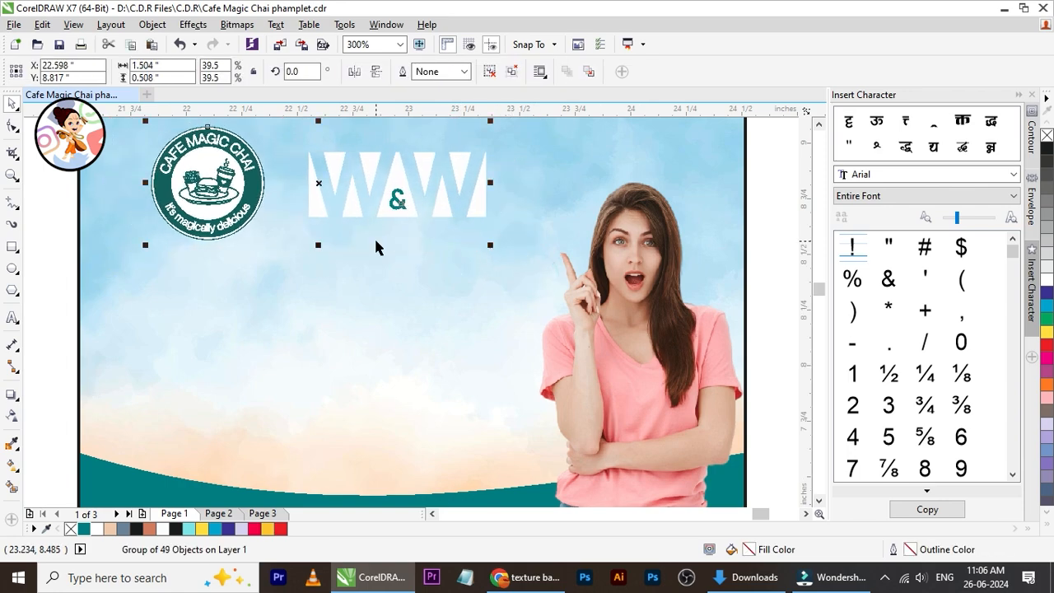
pyautogui.scroll(-1, 376, 246)
pyautogui.scroll(1, 335, 207)
pyautogui.press('Up')
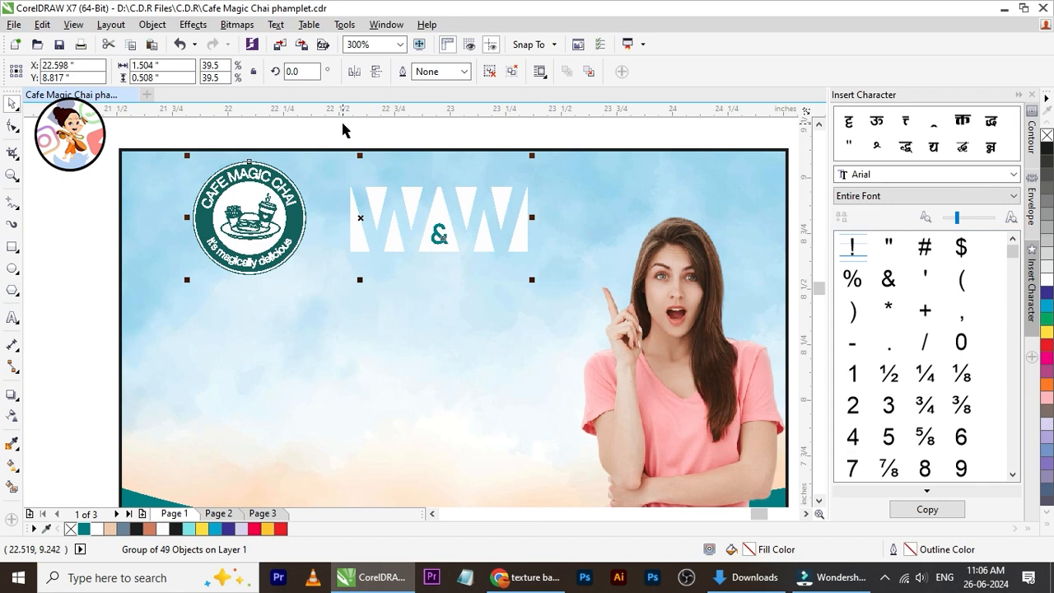
# Ungroup the logo group on the card into separate objects
pyautogui.click(342, 125)
pyautogui.click(418, 212)
pyautogui.click(411, 197)
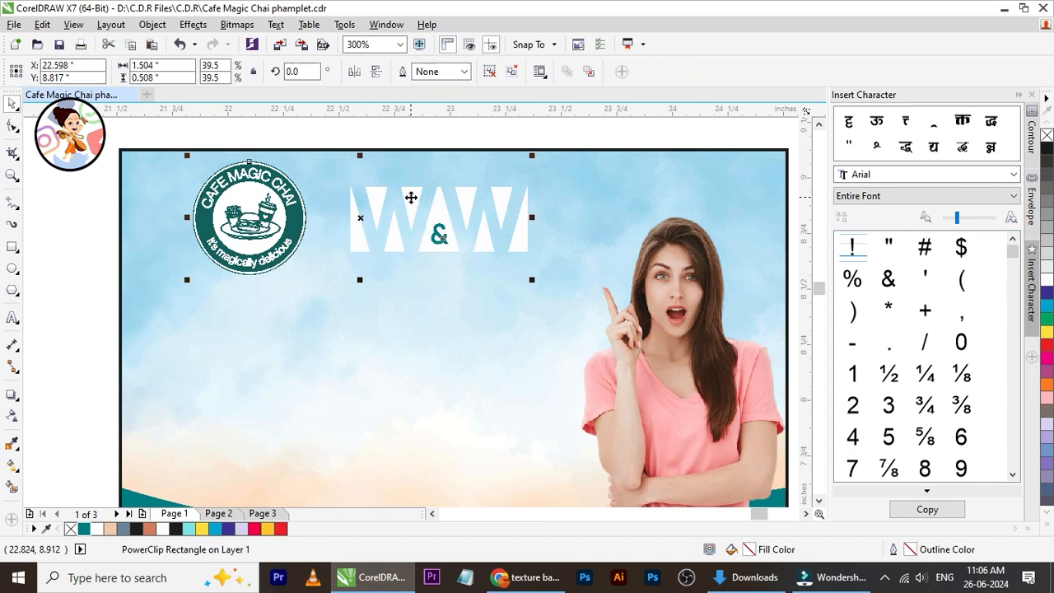
pyautogui.click(508, 71)
pyautogui.click(356, 127)
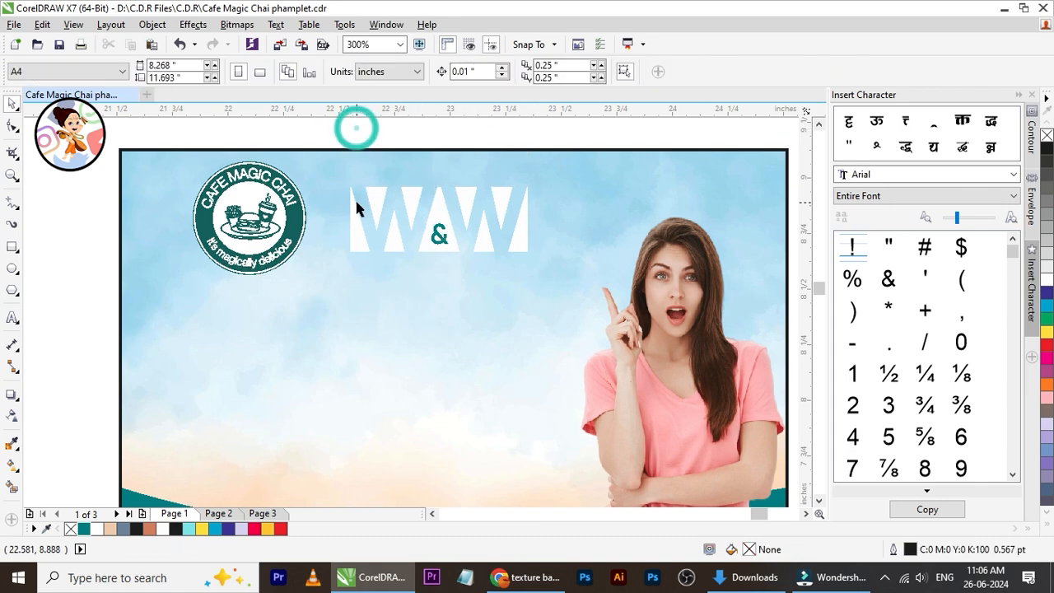
# Fill the white shapes of the W&W logo with the teal R0 G125 B131 (#007D83)
pyautogui.click(356, 203)
pyautogui.click(83, 529)
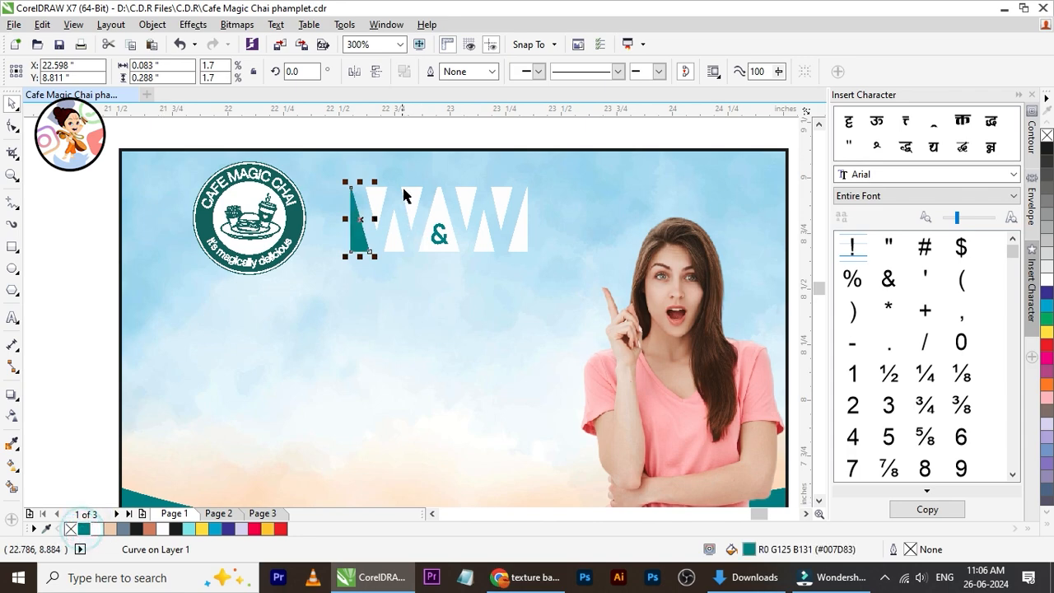
pyautogui.click(380, 132)
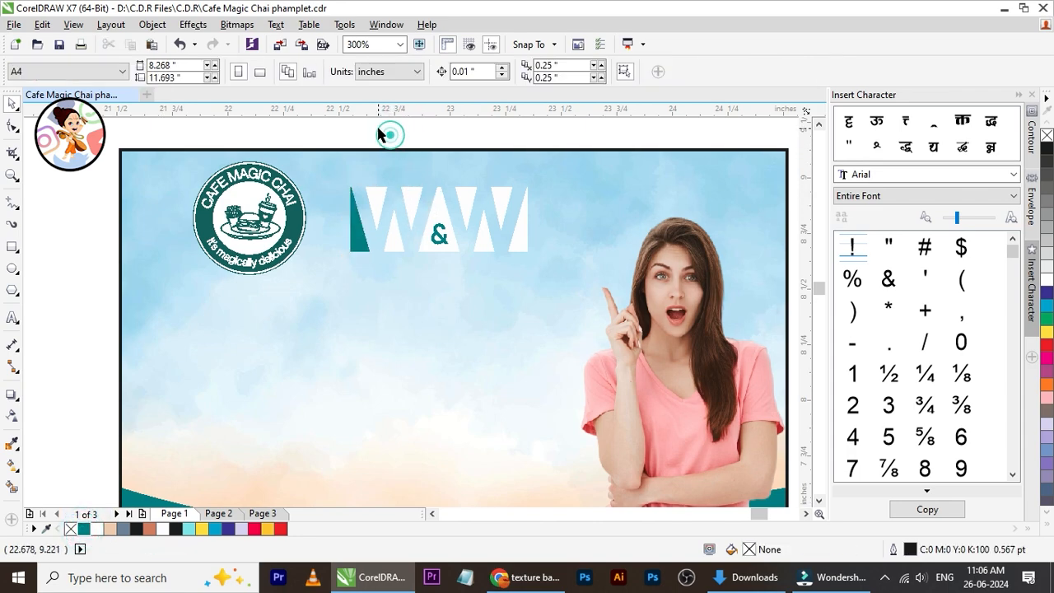
pyautogui.moveTo(434, 263); pyautogui.dragTo(550, 269)
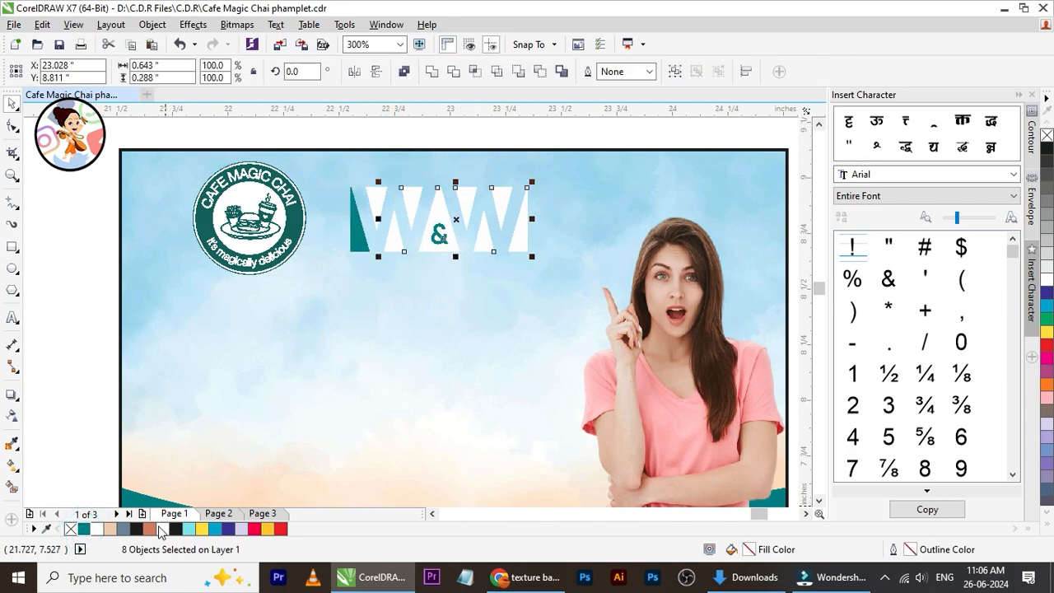
pyautogui.click(85, 529)
pyautogui.click(375, 189)
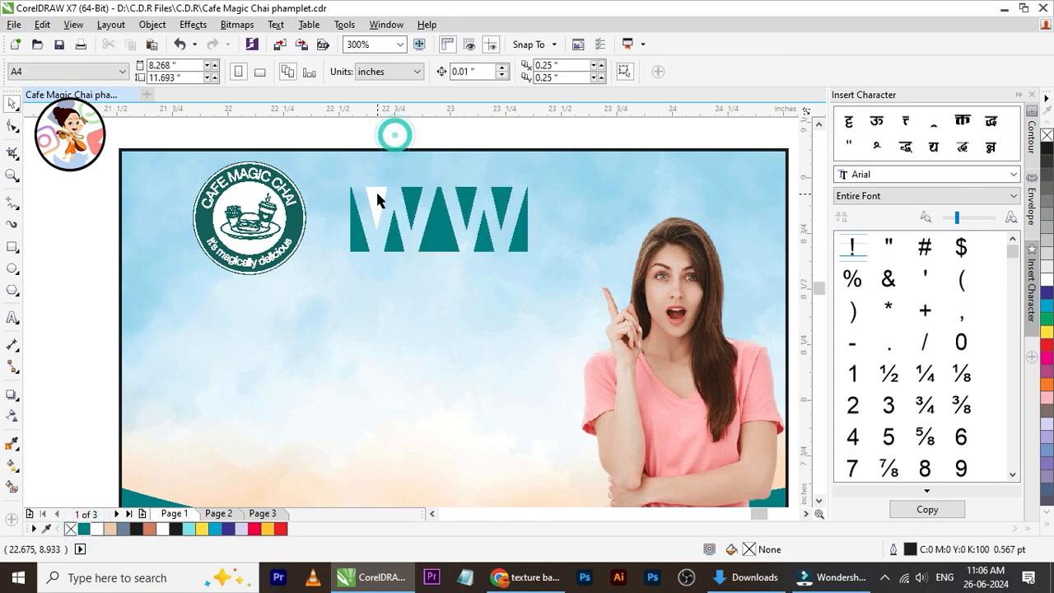
# Fill the ampersand in the W&W logo with white
pyautogui.click(439, 234)
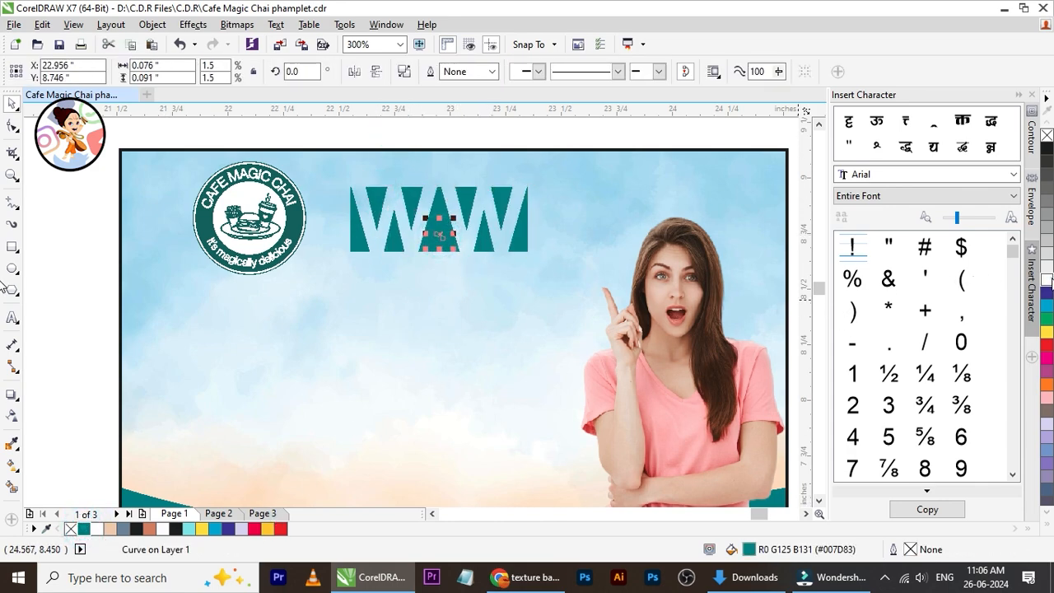
pyautogui.click(1048, 279)
pyautogui.click(88, 179)
# Regroup the round logo with the W&W logo and fine-tune the group's horizontal position on the card
pyautogui.moveTo(87, 132); pyautogui.dragTo(575, 295)
pyautogui.click(673, 73)
pyautogui.press('Left')
pyautogui.press('Left')
pyautogui.press('Left')
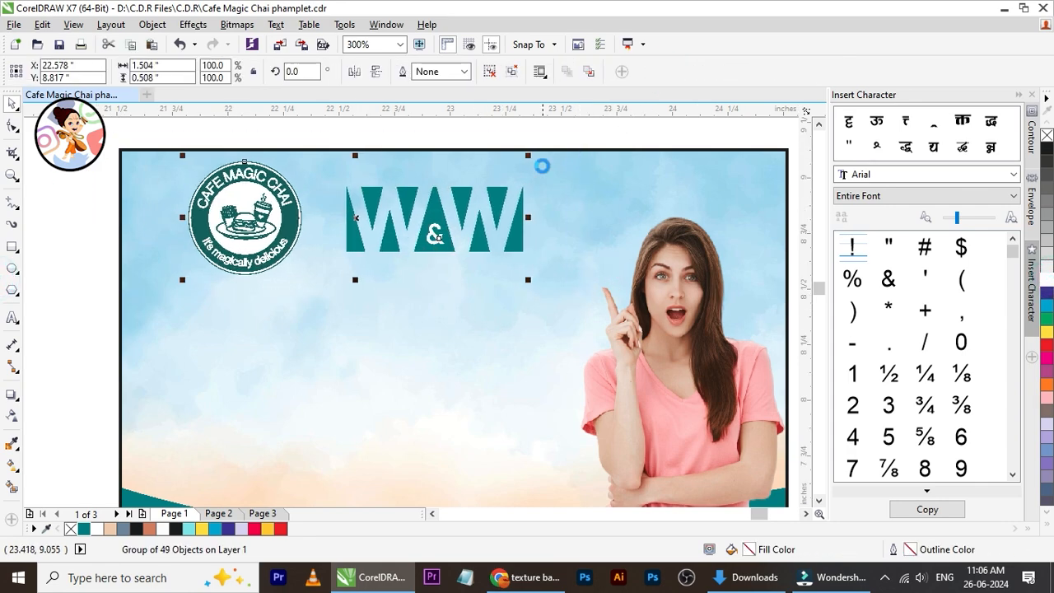
pyautogui.press('Right')
pyautogui.press('Right')
pyautogui.click(381, 133)
pyautogui.scroll(-1, 379, 203)
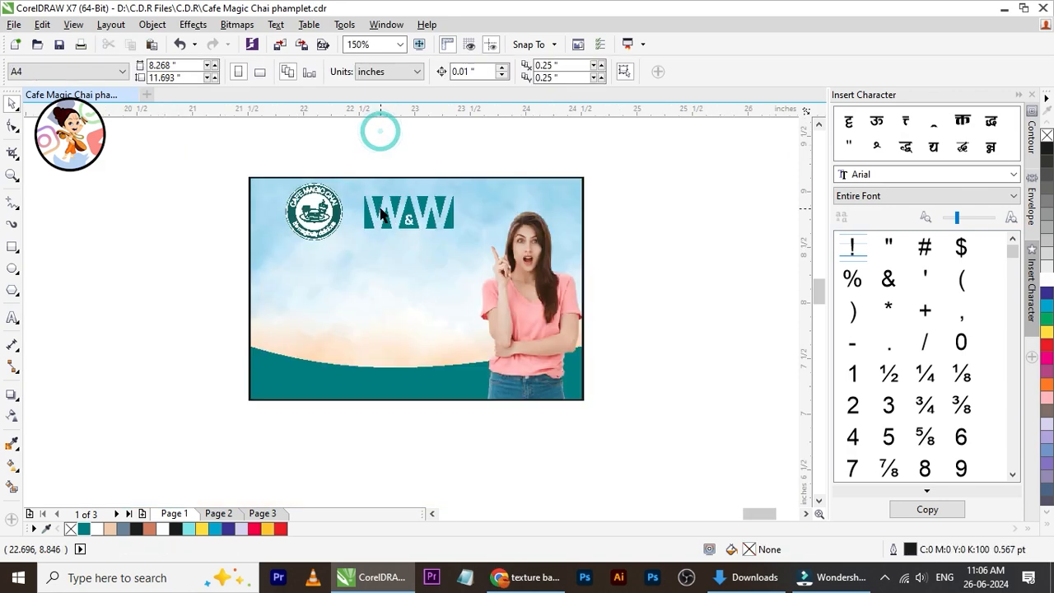
pyautogui.scroll(1, 366, 236)
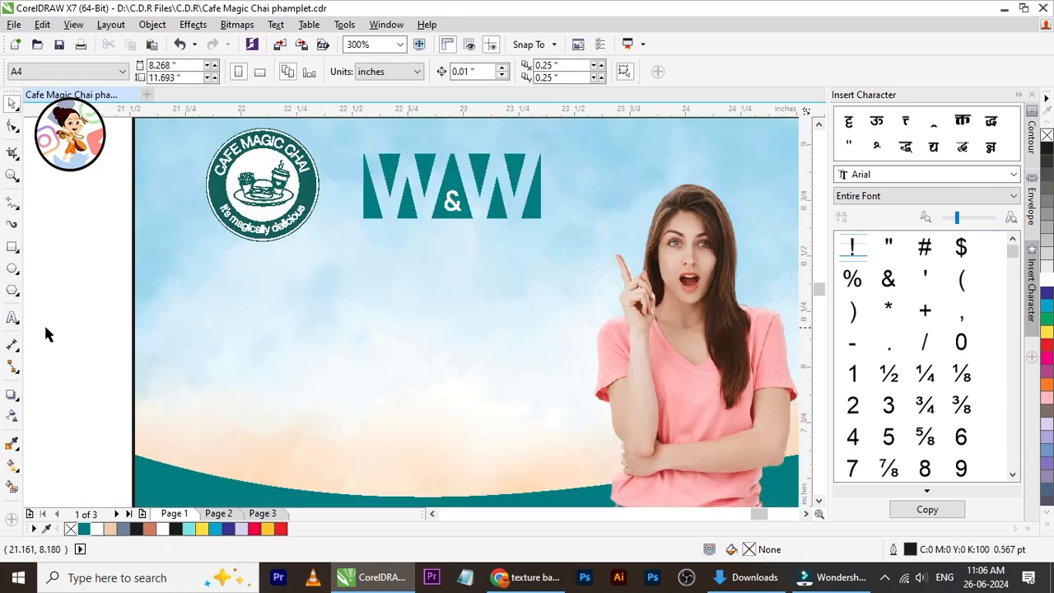
# Add the artistic text "2 Outlet" to the card and move it just beneath the logos
pyautogui.click(11, 317)
pyautogui.click(325, 325)
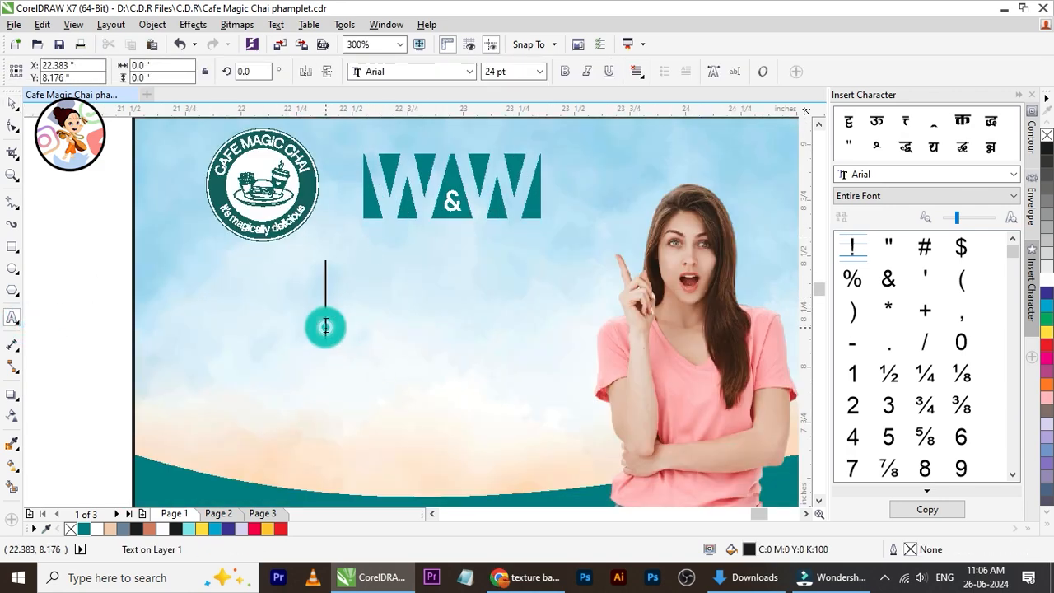
pyautogui.write('2 ')
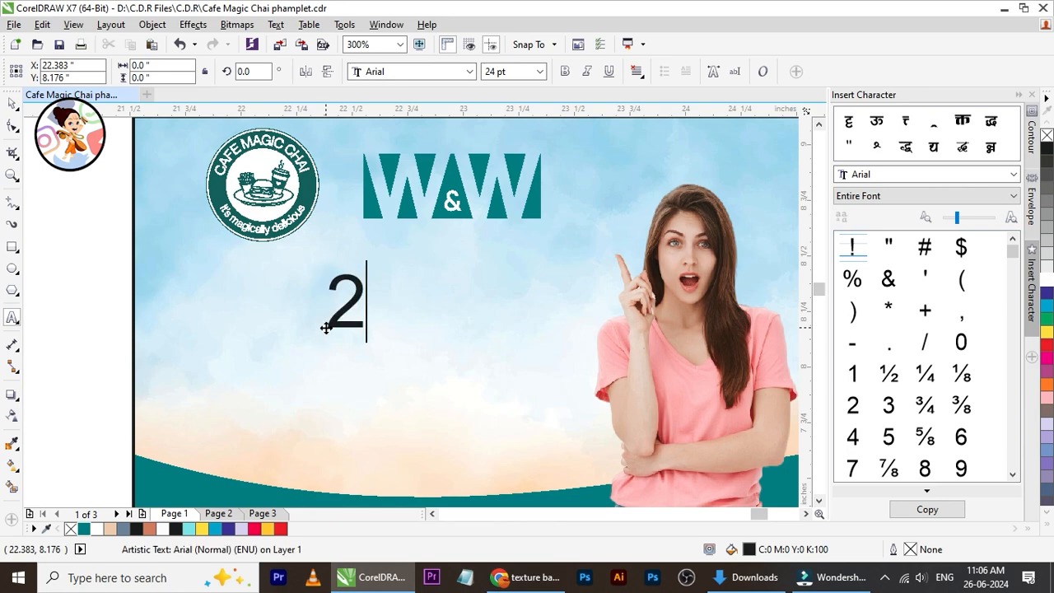
pyautogui.write('outlet')
pyautogui.moveTo(425, 325); pyautogui.dragTo(394, 323)
pyautogui.write('O')
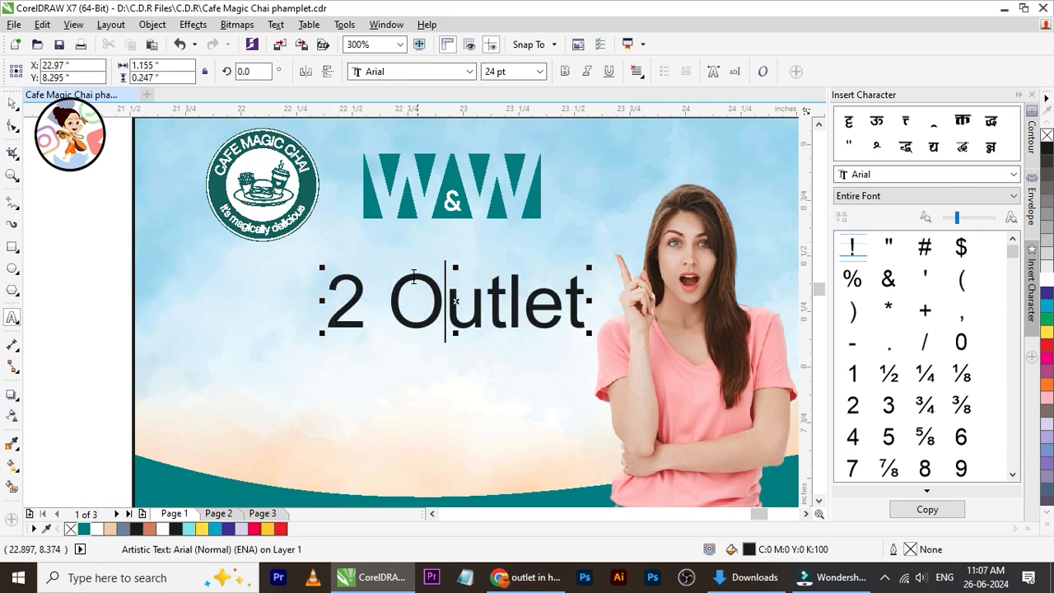
pyautogui.click(12, 103)
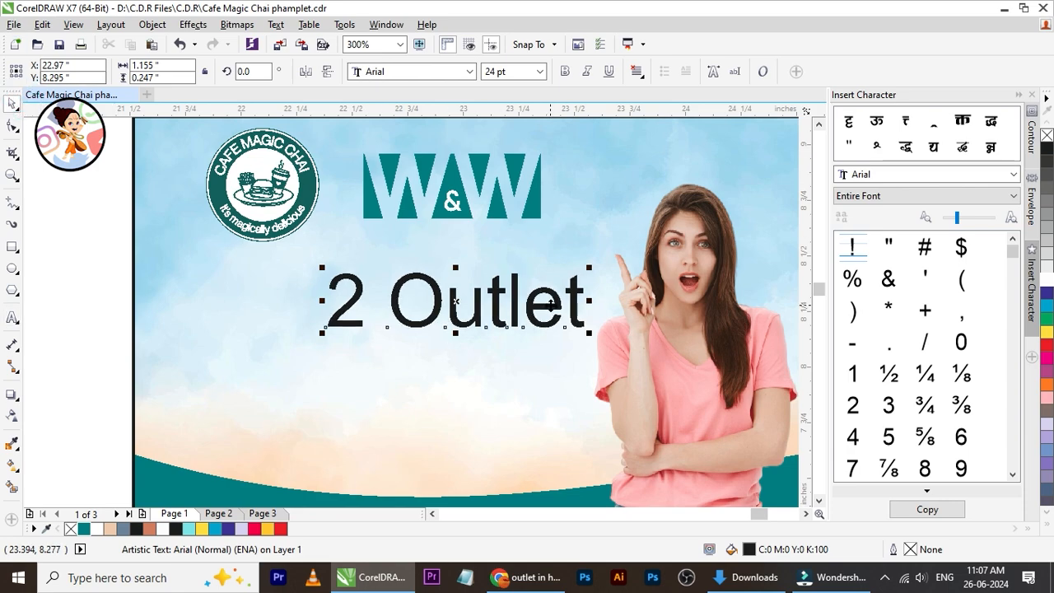
pyautogui.moveTo(458, 310); pyautogui.dragTo(385, 296)
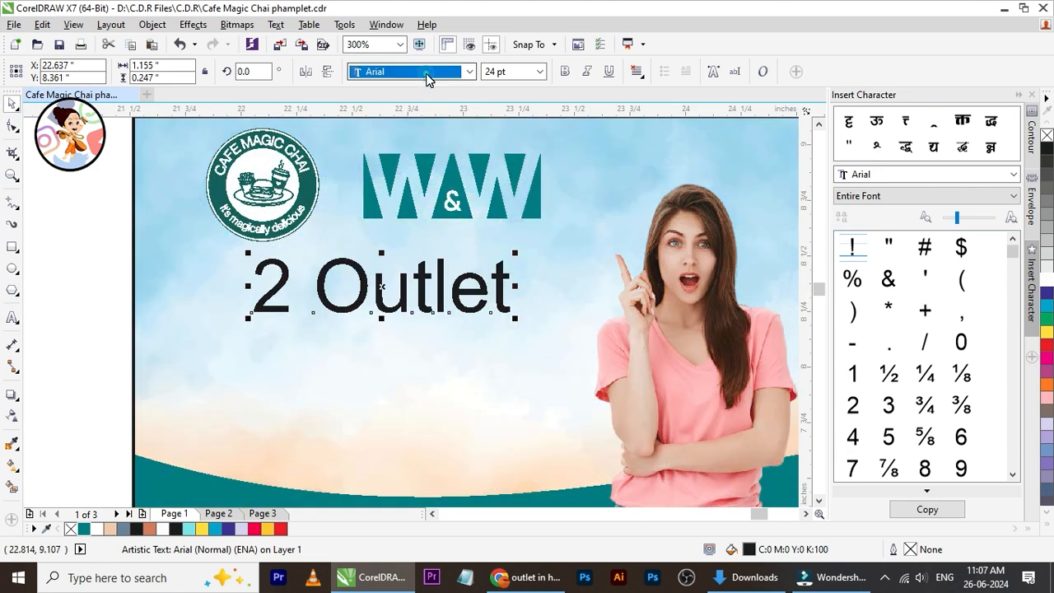
# Set the "2 Outlet" text in the Arsitek font and enlarge it to about 28 pt
pyautogui.click(424, 72)
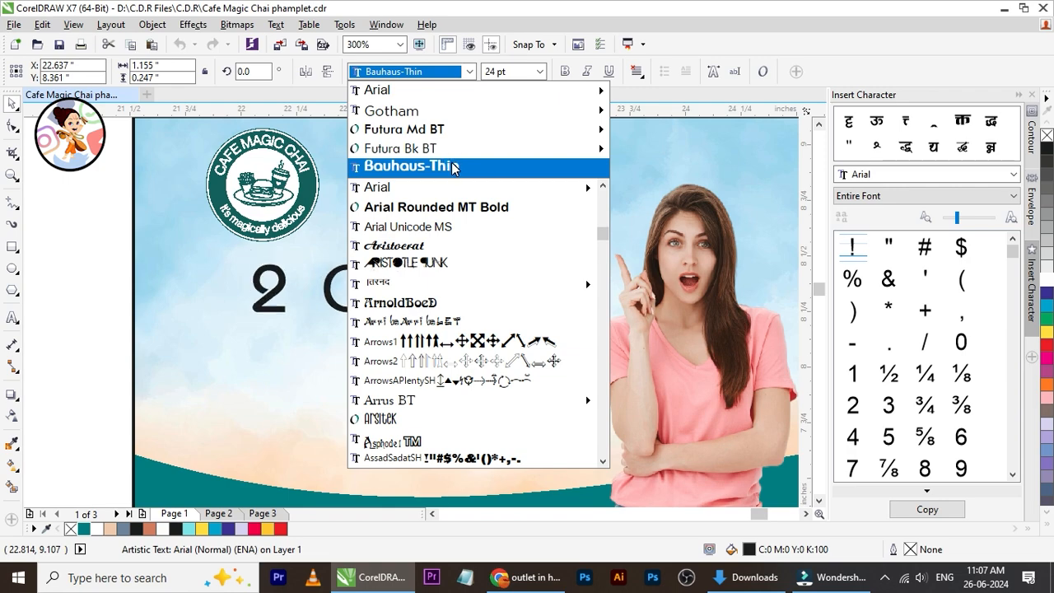
pyautogui.scroll(-3, 461, 200)
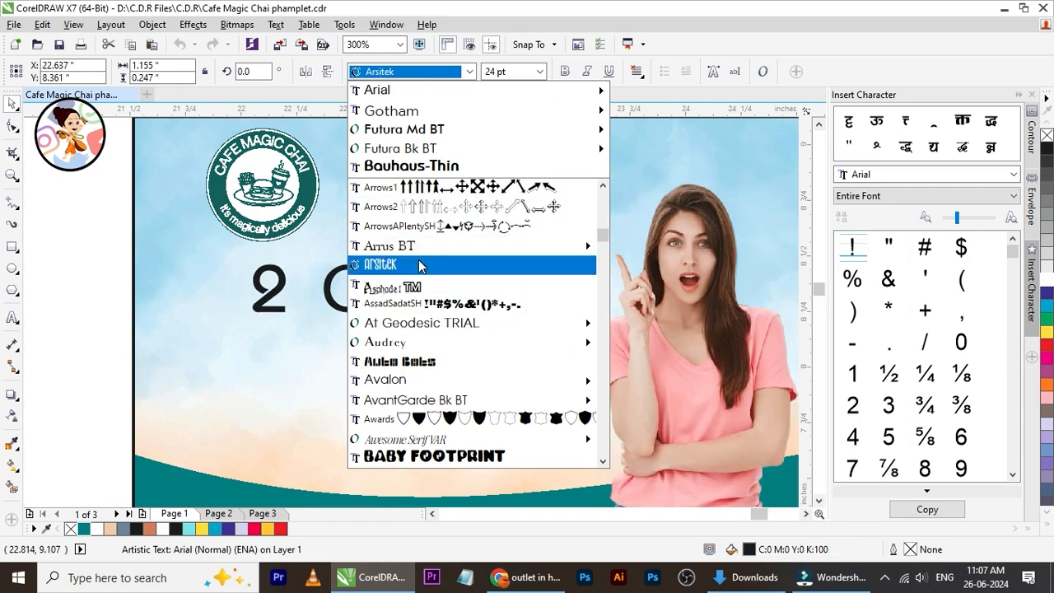
pyautogui.click(419, 265)
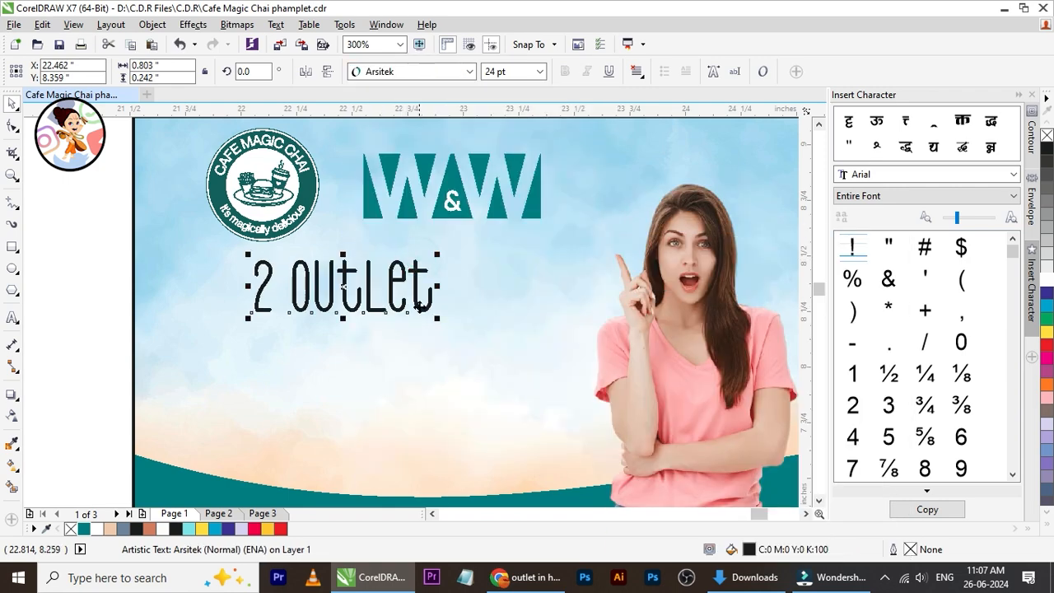
pyautogui.moveTo(437, 319); pyautogui.dragTo(483, 315)
pyautogui.scroll(-1, 370, 305)
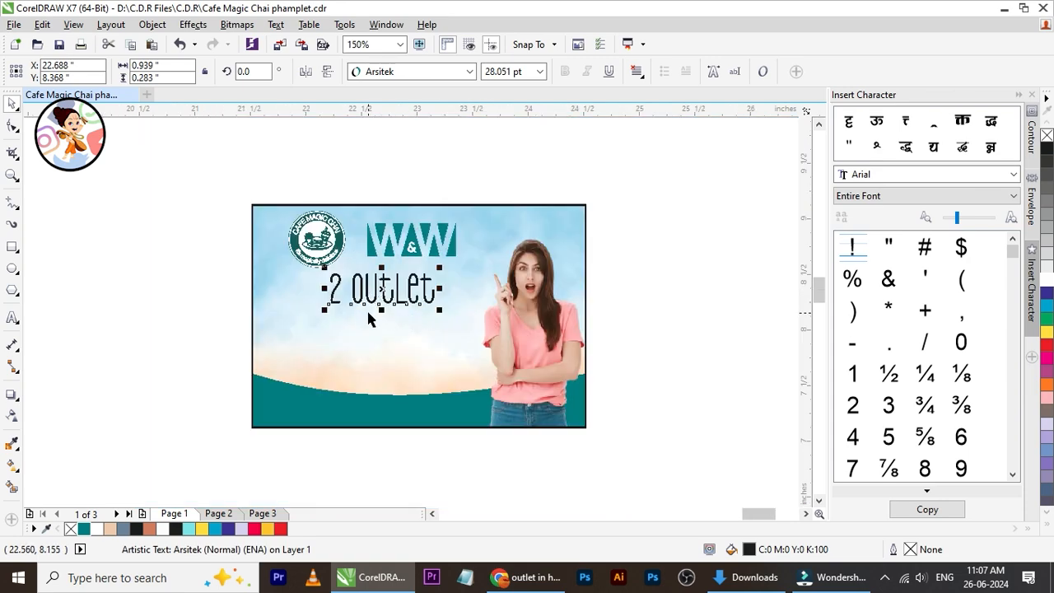
pyautogui.scroll(1, 370, 310)
pyautogui.scroll(-1, 433, 273)
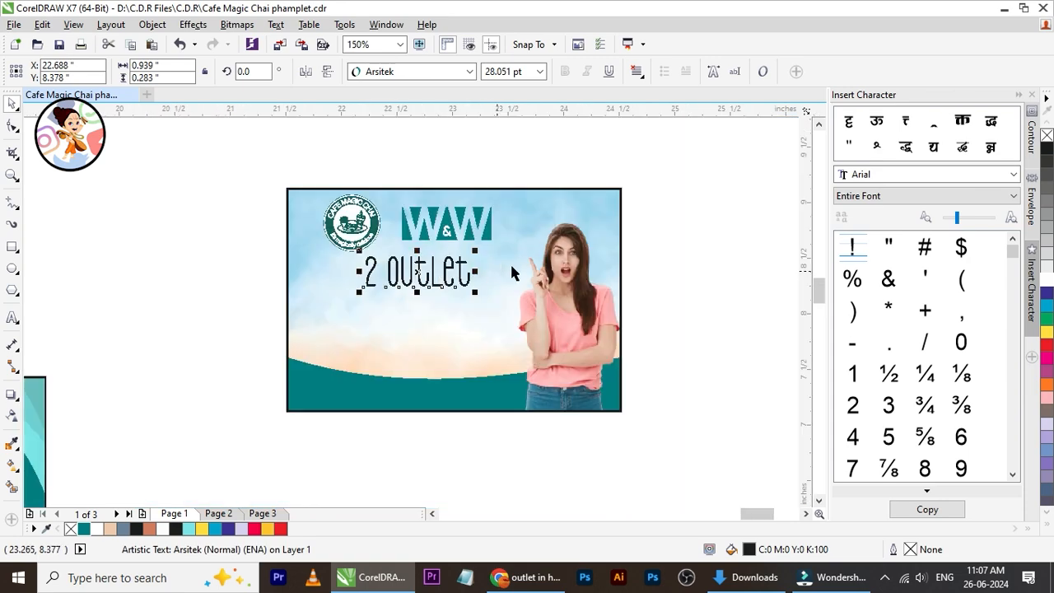
# Align the "2 Outlet" text to the horizontal centre of the card background
pyautogui.keyDown('shift'); pyautogui.click(535, 218); pyautogui.keyUp('shift')
pyautogui.press('c')
pyautogui.click(738, 246)
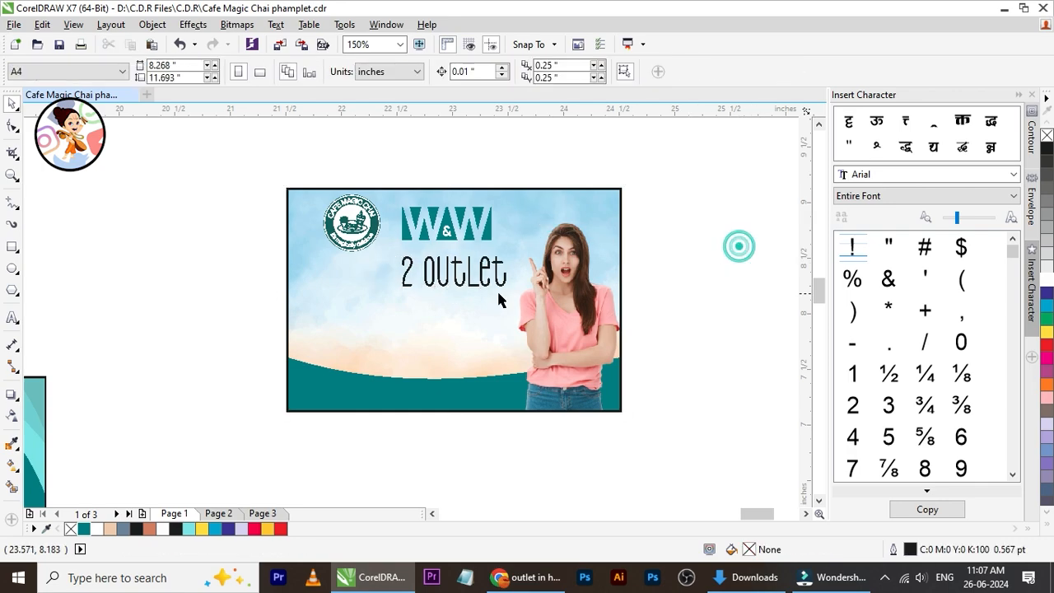
# Nudge the "2 Outlet" text left beneath the two logos, to an X position of 22.589 in
pyautogui.click(497, 290)
pyautogui.press('Left')
pyautogui.press('Left')
pyautogui.press('Left')
pyautogui.press('Left')
pyautogui.press('Left')
pyautogui.press('Left')
pyautogui.press('Left')
pyautogui.press('Left')
pyautogui.press('Left')
pyautogui.press('Left')
pyautogui.press('Left')
pyautogui.press('Left')
pyautogui.press('Left')
pyautogui.press('Left')
pyautogui.press('Left')
pyautogui.press('Left')
pyautogui.press('Left')
pyautogui.press('Left')
pyautogui.press('Left')
pyautogui.press('Left')
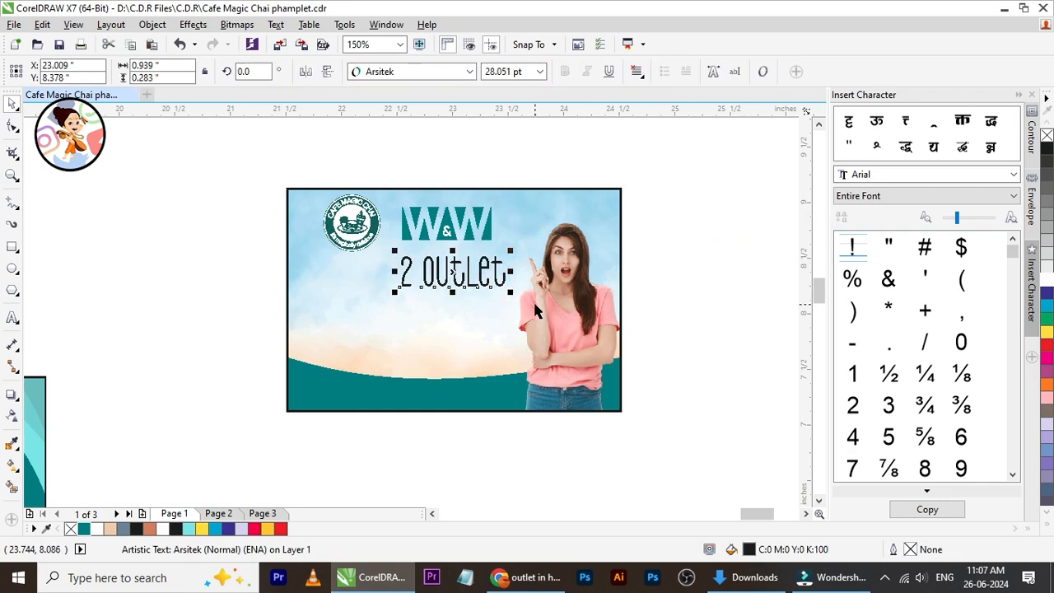
pyautogui.press('Left')
pyautogui.press('Left')
pyautogui.press('Left')
pyautogui.press('Left')
pyautogui.press('Left')
pyautogui.press('Left')
pyautogui.press('Left')
pyautogui.press('Left')
pyautogui.press('Left')
pyautogui.press('Left')
pyautogui.press('Left')
pyautogui.press('Left')
pyautogui.press('Left')
pyautogui.press('Left')
pyautogui.press('Left')
pyautogui.press('Left')
pyautogui.press('Left')
pyautogui.press('Left')
pyautogui.press('Left')
pyautogui.press('Left')
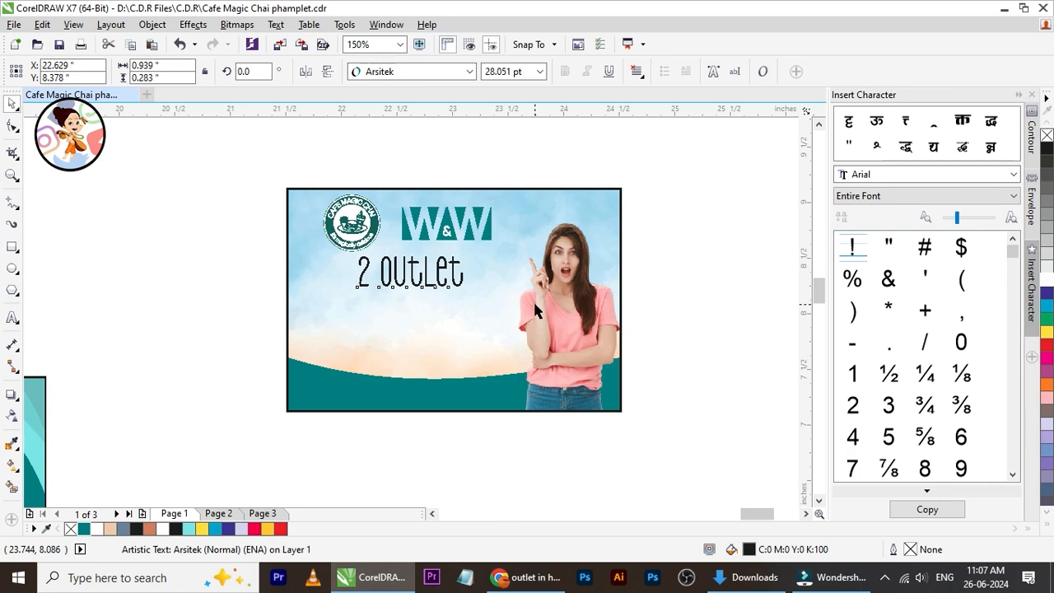
# Fill the "2 Outlet" text with red
pyautogui.scroll(2, 465, 311)
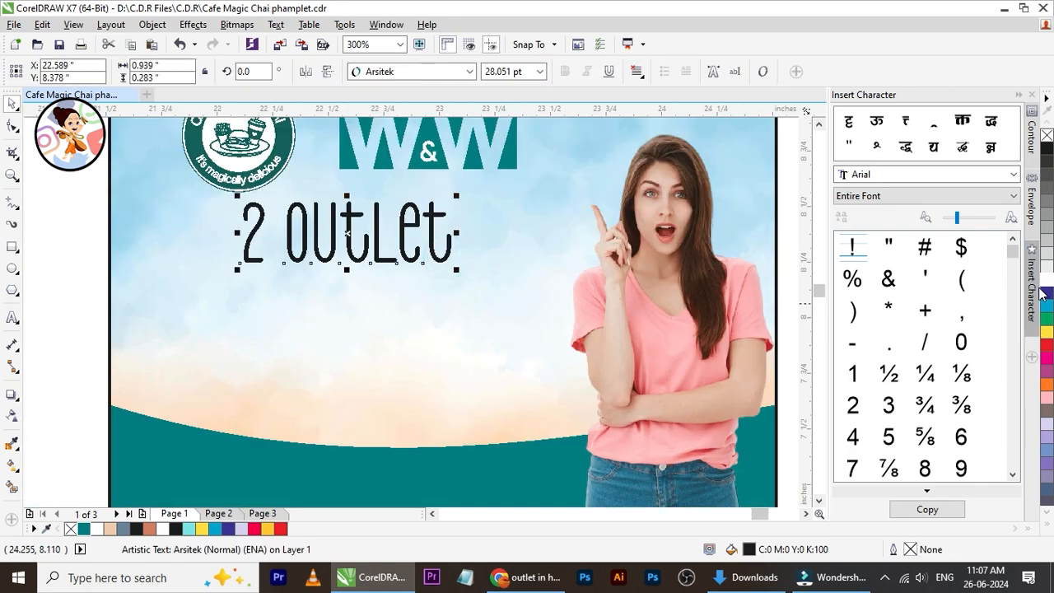
pyautogui.click(1046, 346)
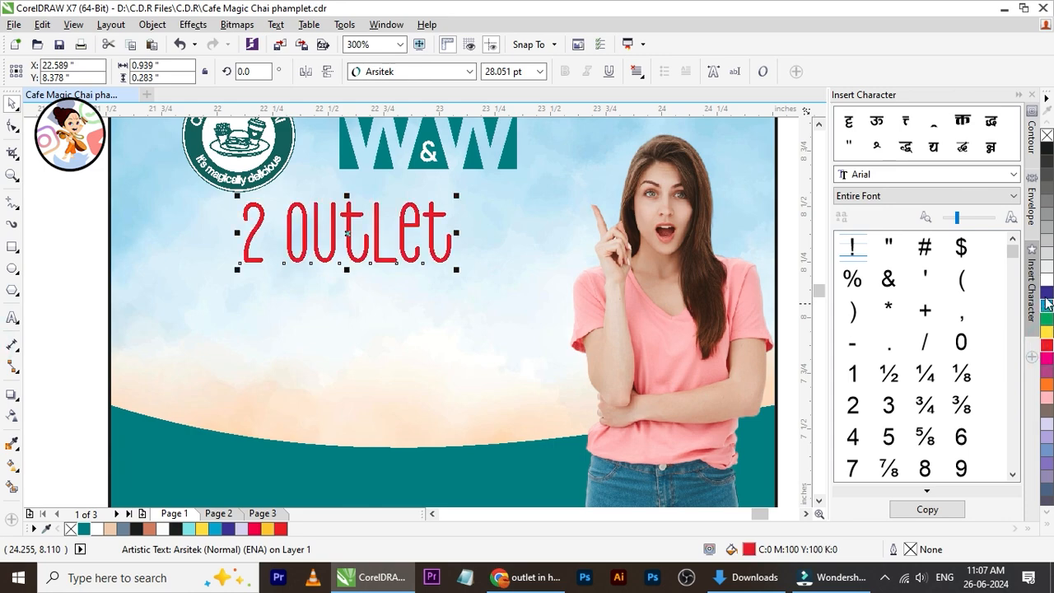
pyautogui.click(280, 529)
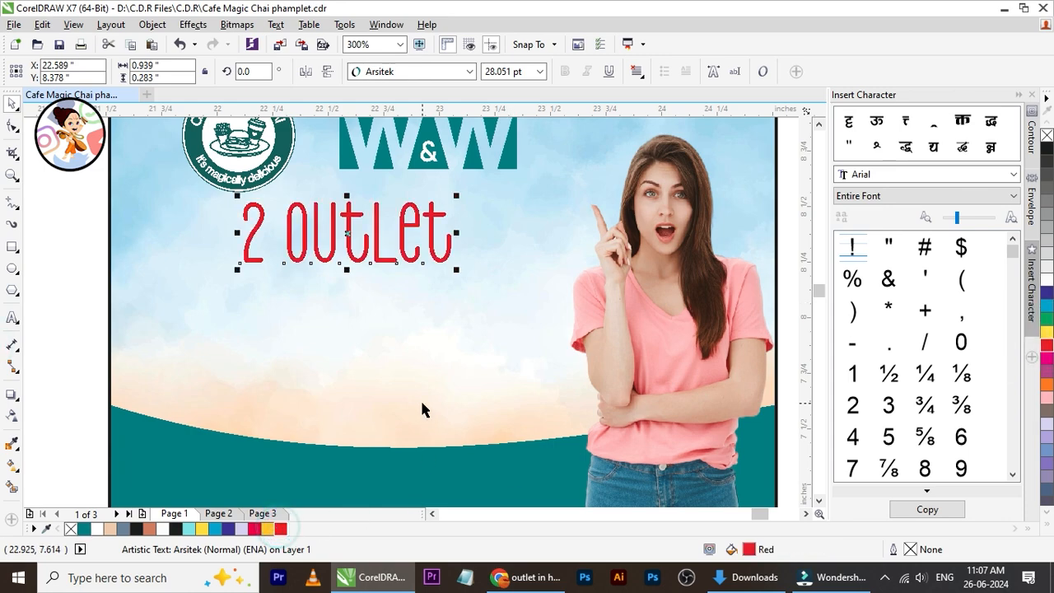
# Give the "2 Outlet" text a 2 pt white outline placed behind the fill
pyautogui.press('F12')
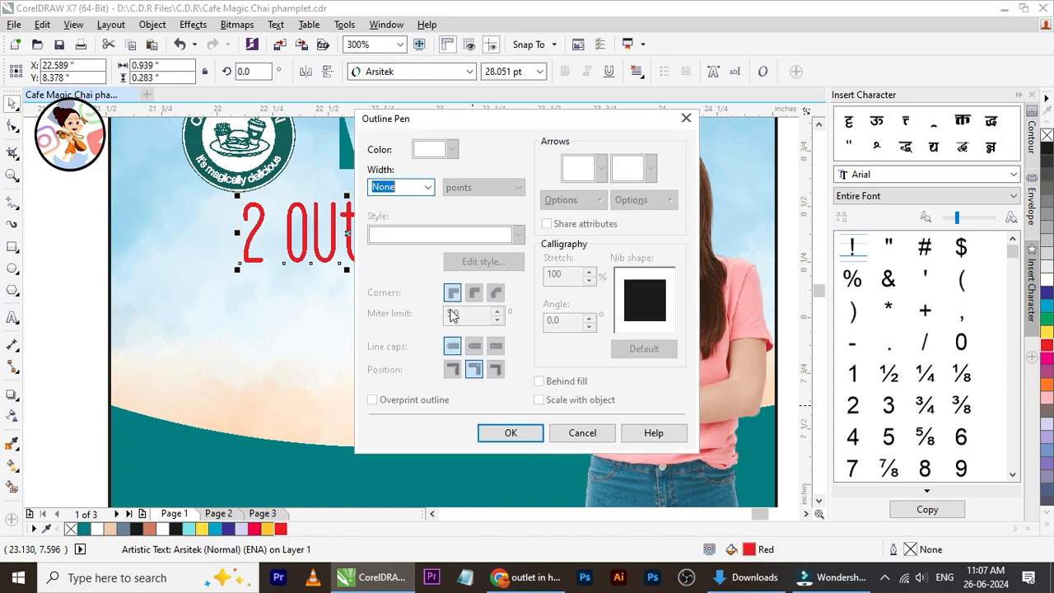
pyautogui.click(427, 188)
pyautogui.click(397, 284)
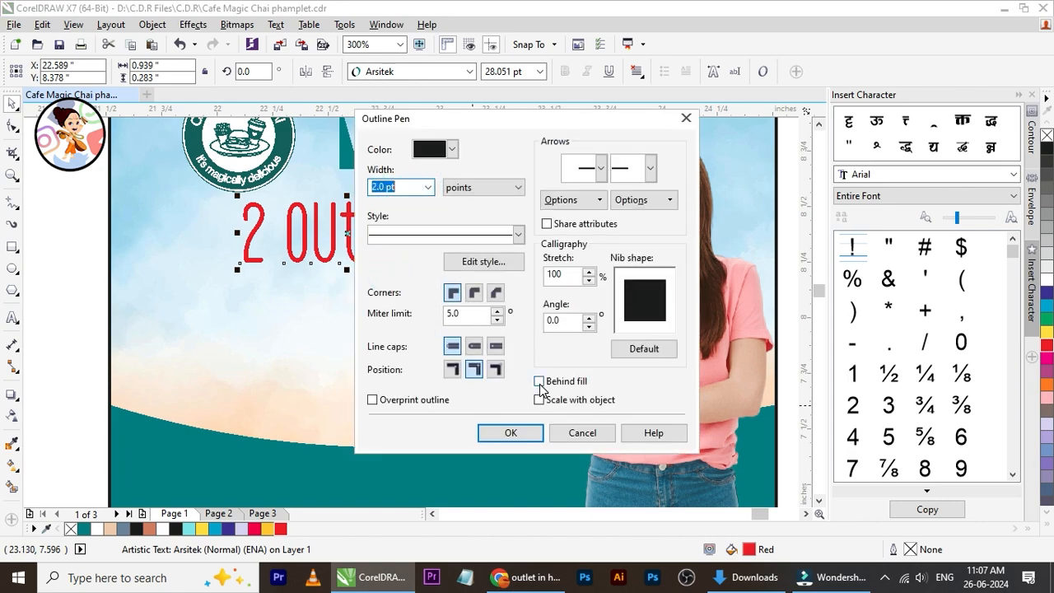
pyautogui.click(527, 431)
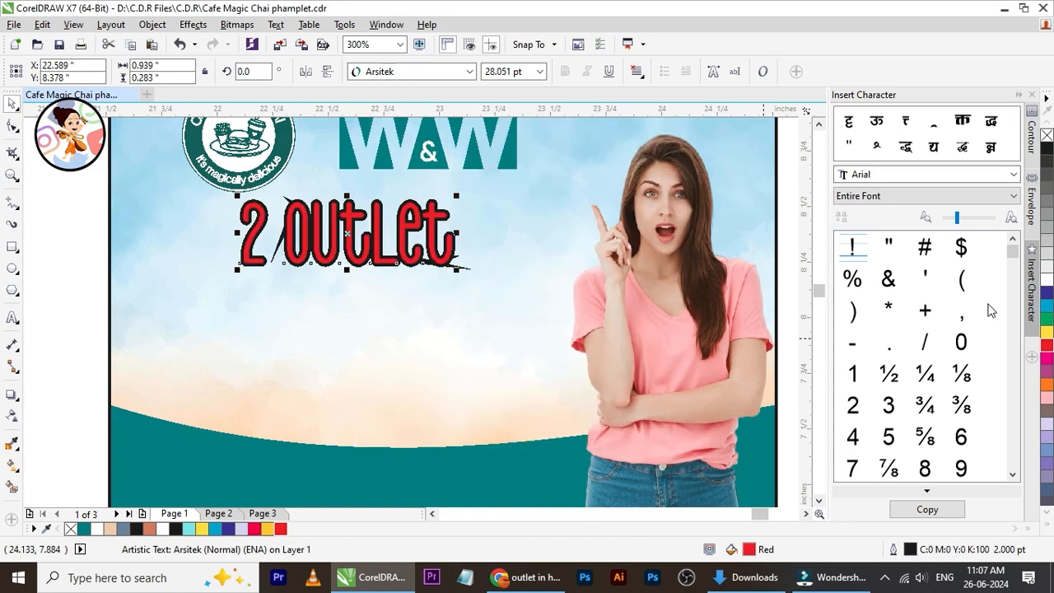
pyautogui.rightClick(1046, 281)
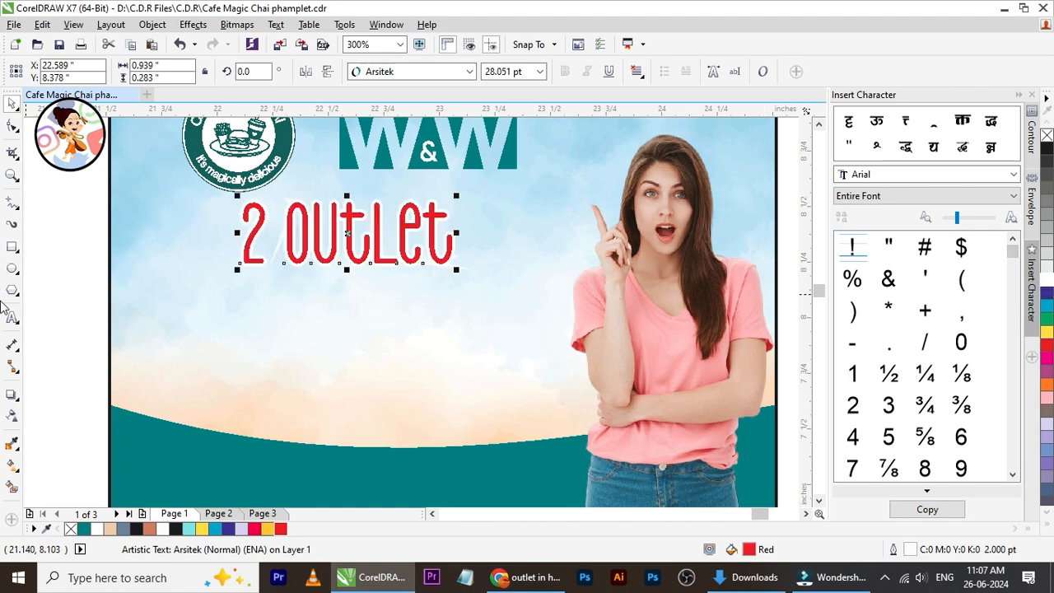
# Examine the white outline around the "2 Outlet" letters up close and within the whole card
pyautogui.click(58, 280)
pyautogui.scroll(2, 313, 233)
pyautogui.scroll(-2, 324, 240)
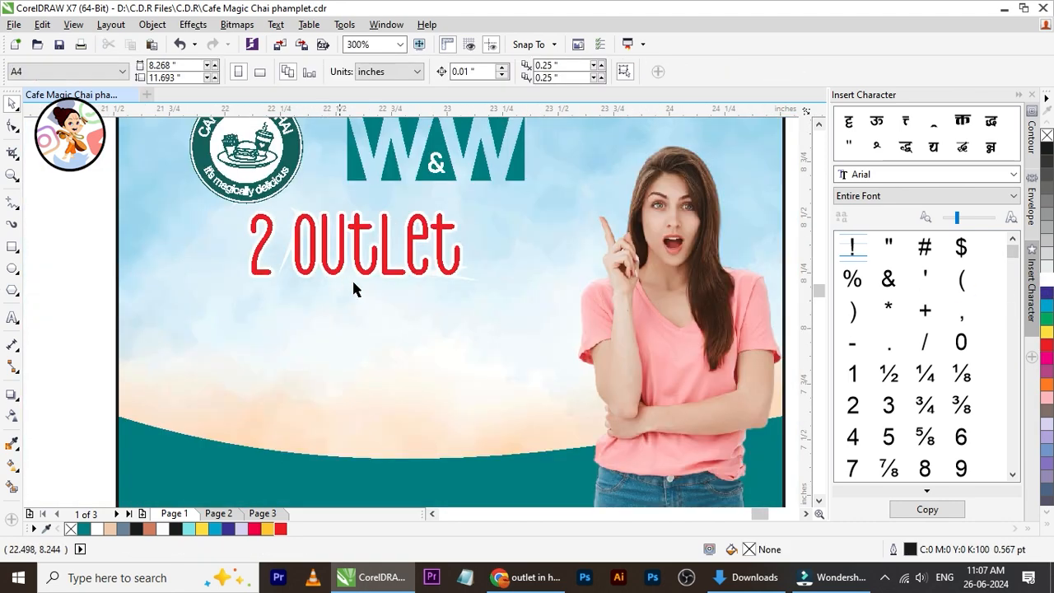
pyautogui.click(338, 277)
pyautogui.scroll(3, 354, 263)
pyautogui.scroll(-3, 371, 271)
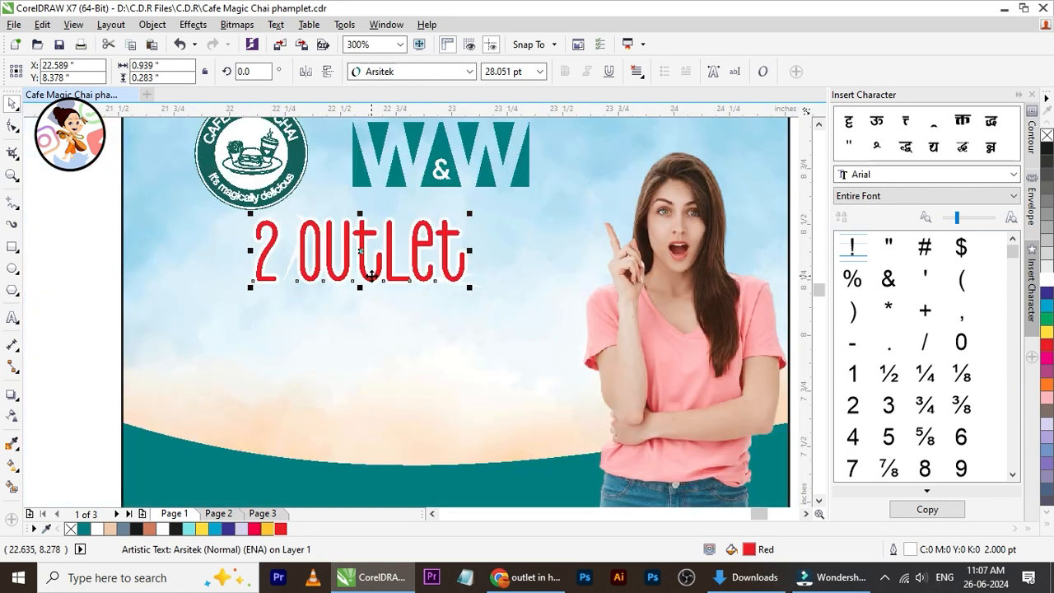
pyautogui.click(103, 295)
pyautogui.scroll(-2, 343, 284)
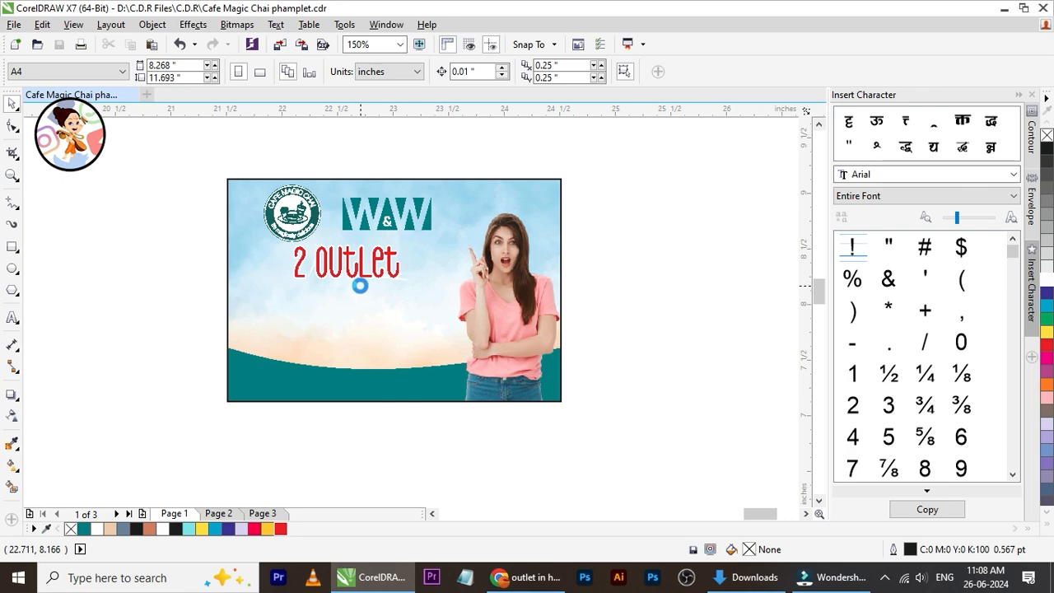
# Open the card's PowerClip contents for editing and enlarge the woman's photo to about 1.504 by 2.097 in
pyautogui.click(443, 405)
pyautogui.doubleClick(506, 301)
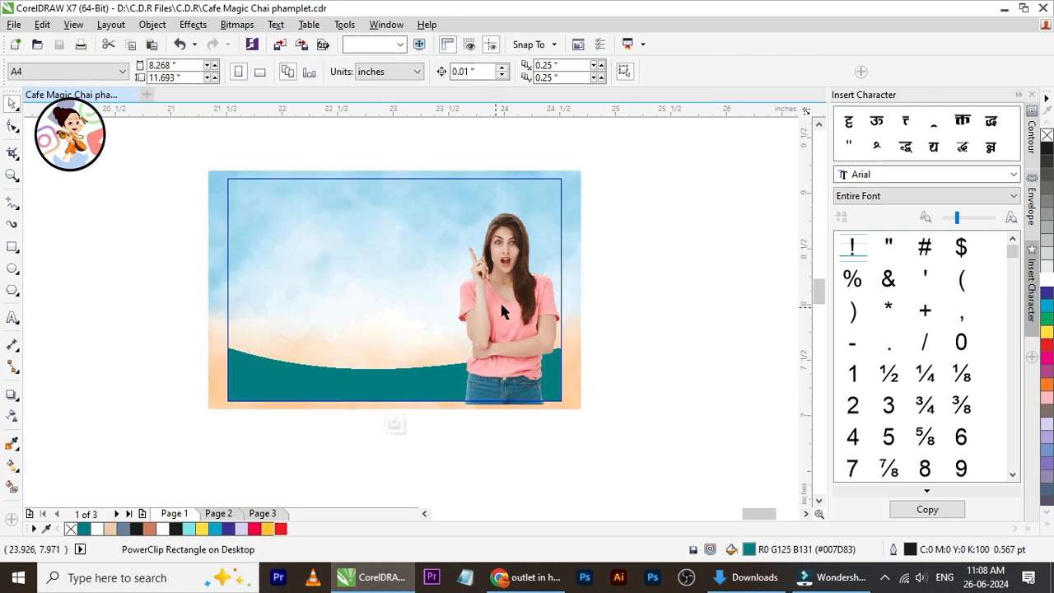
pyautogui.moveTo(597, 194); pyautogui.dragTo(608, 180)
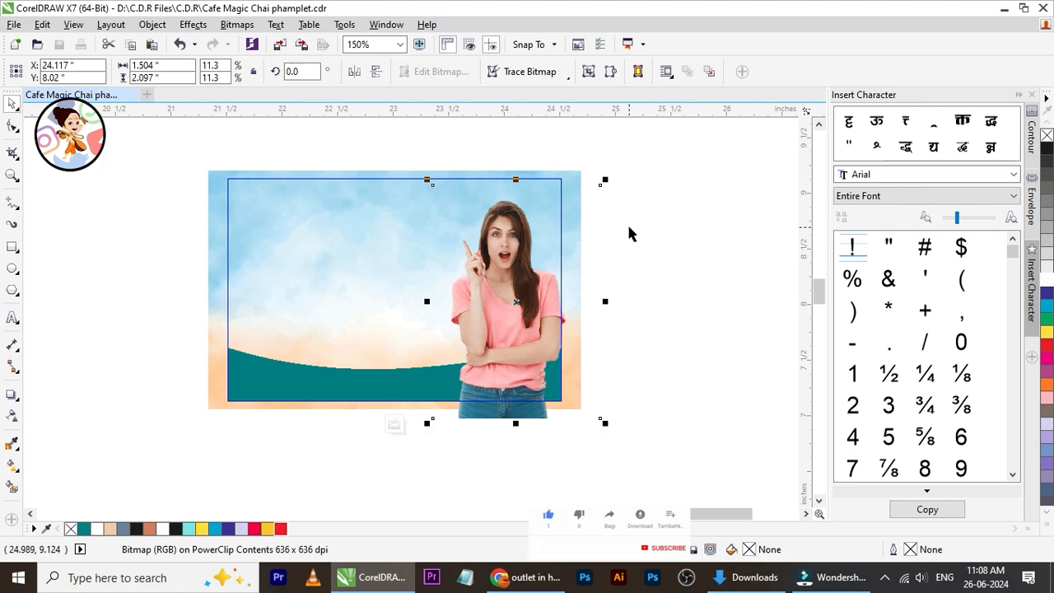
# Nudge the woman's photo 0.05 in left and 0.05 in up, and finish editing the PowerClip contents
pyautogui.press('Left')
pyautogui.press('Left')
pyautogui.press('Left')
pyautogui.press('Left')
pyautogui.press('Left')
pyautogui.press('Up')
pyautogui.press('Up')
pyautogui.press('Up')
pyautogui.press('Up')
pyautogui.press('Up')
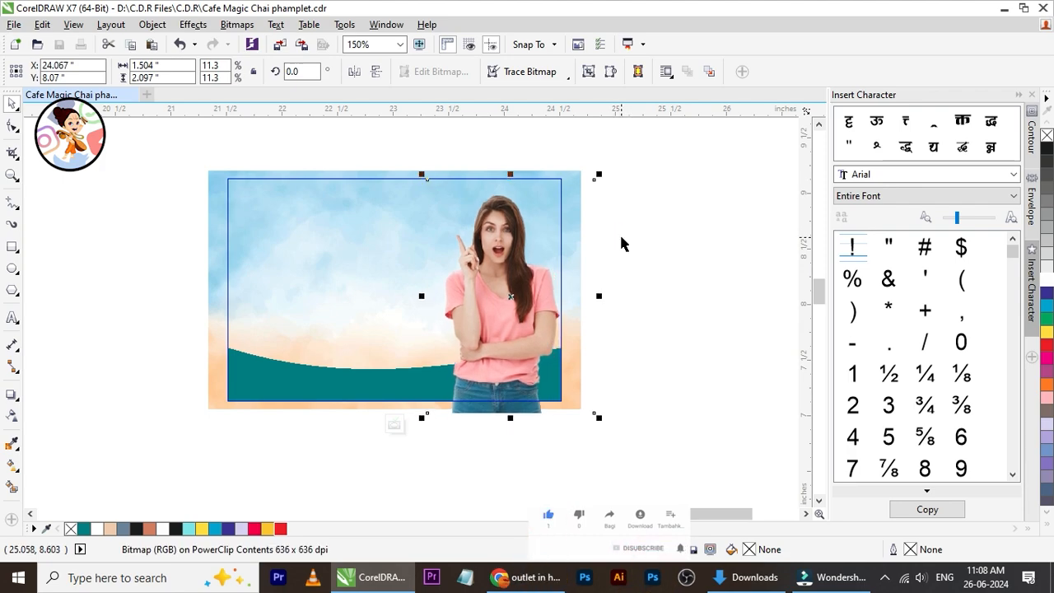
pyautogui.click(395, 425)
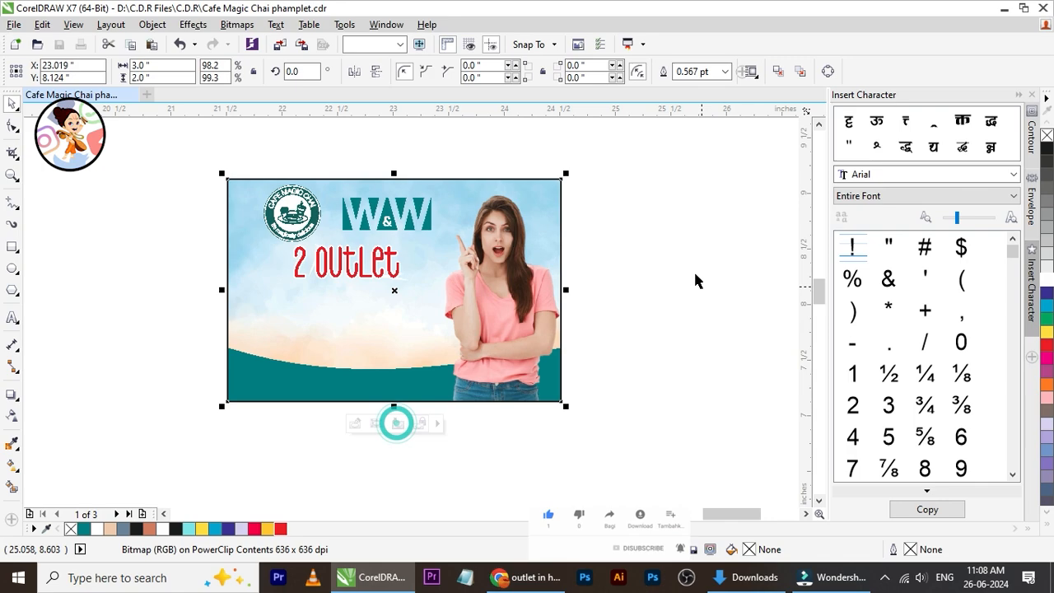
pyautogui.press('Escape')
# Add the artistic text "Coming Soon" on the card below the "2 Outlet" heading
pyautogui.scroll(2, 312, 333)
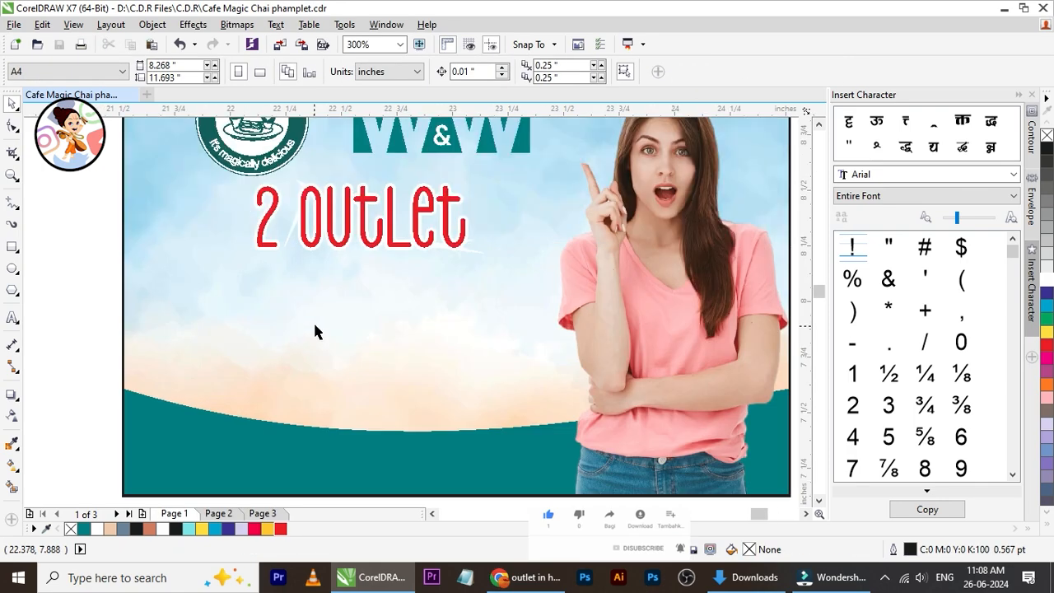
pyautogui.click(13, 318)
pyautogui.click(228, 329)
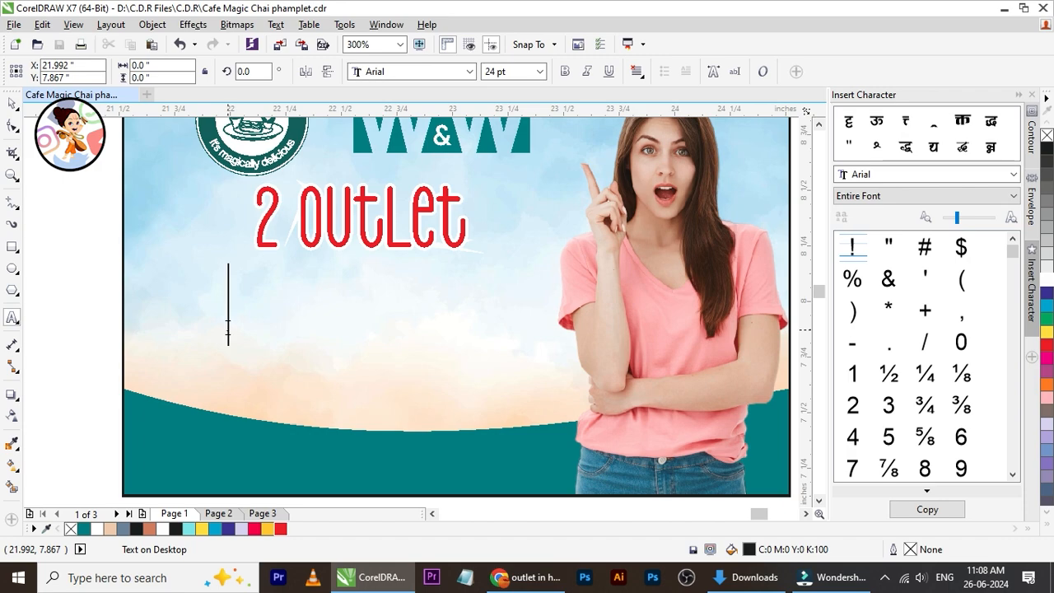
pyautogui.write('Co')
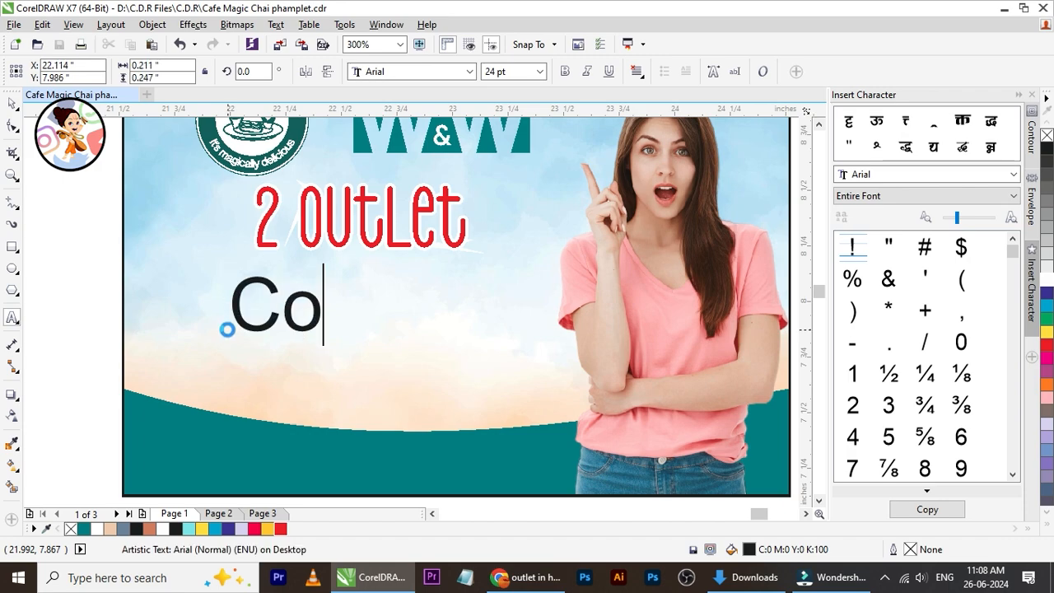
pyautogui.write('ming s')
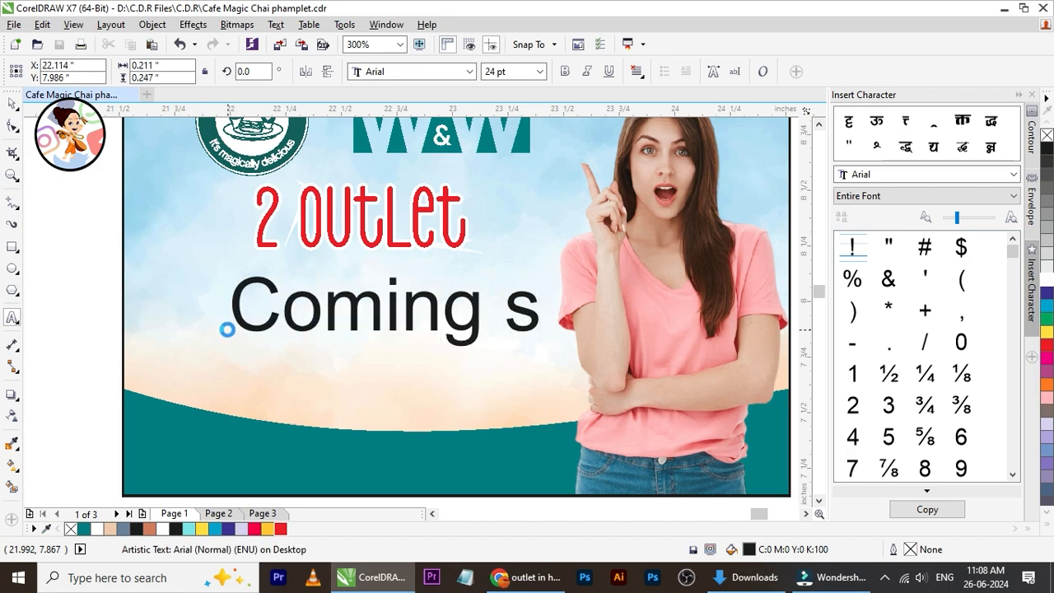
pyautogui.press('BackSpace')
pyautogui.write('Soo')
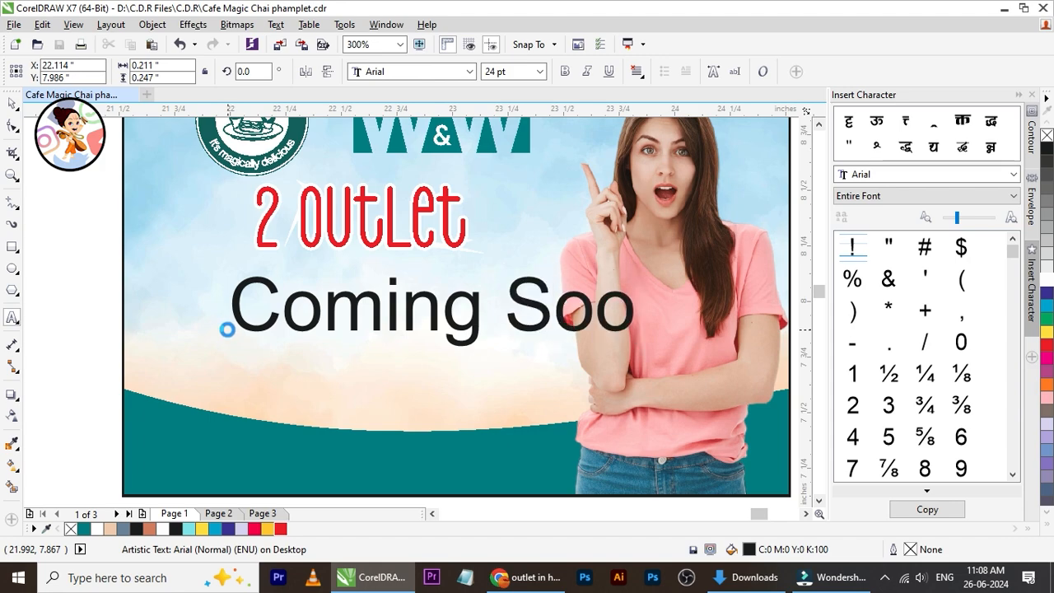
pyautogui.write('n')
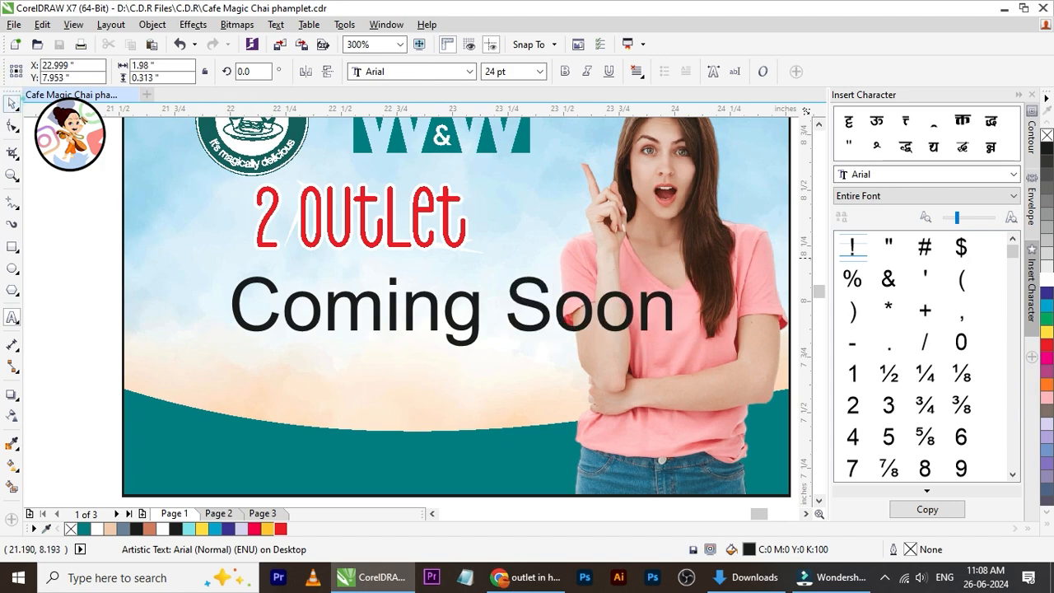
pyautogui.click(12, 103)
# Scale the "Coming Soon" text down to about 17 pt and move it left, clear of the woman's photo
pyautogui.moveTo(677, 270); pyautogui.dragTo(550, 290)
pyautogui.click(503, 327)
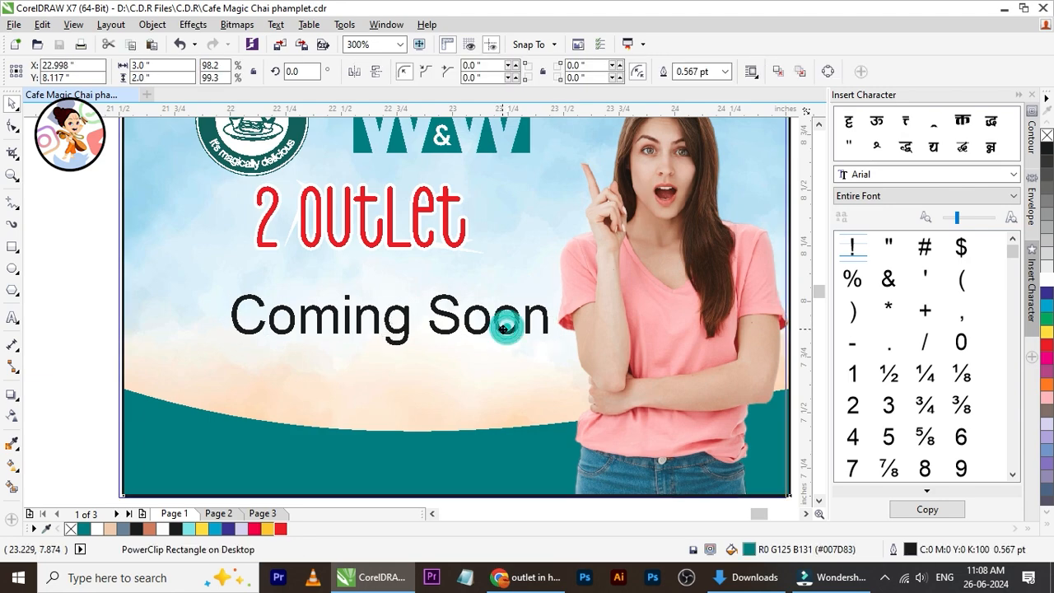
pyautogui.click(47, 379)
pyautogui.click(348, 326)
pyautogui.moveTo(347, 327); pyautogui.dragTo(320, 325)
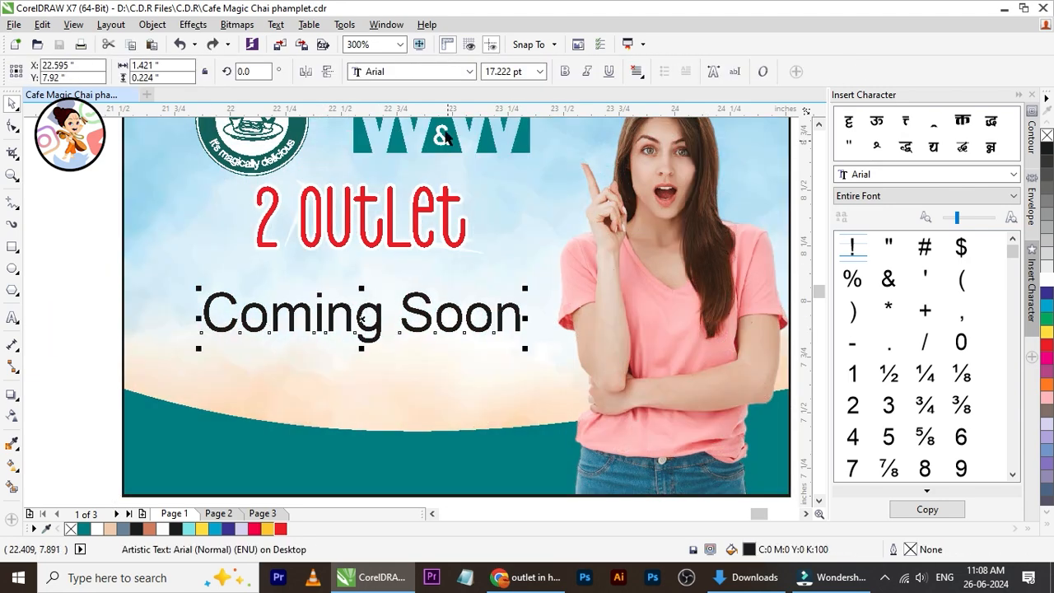
# Set the "Coming Soon" text in the Bulldogs font
pyautogui.click(440, 74)
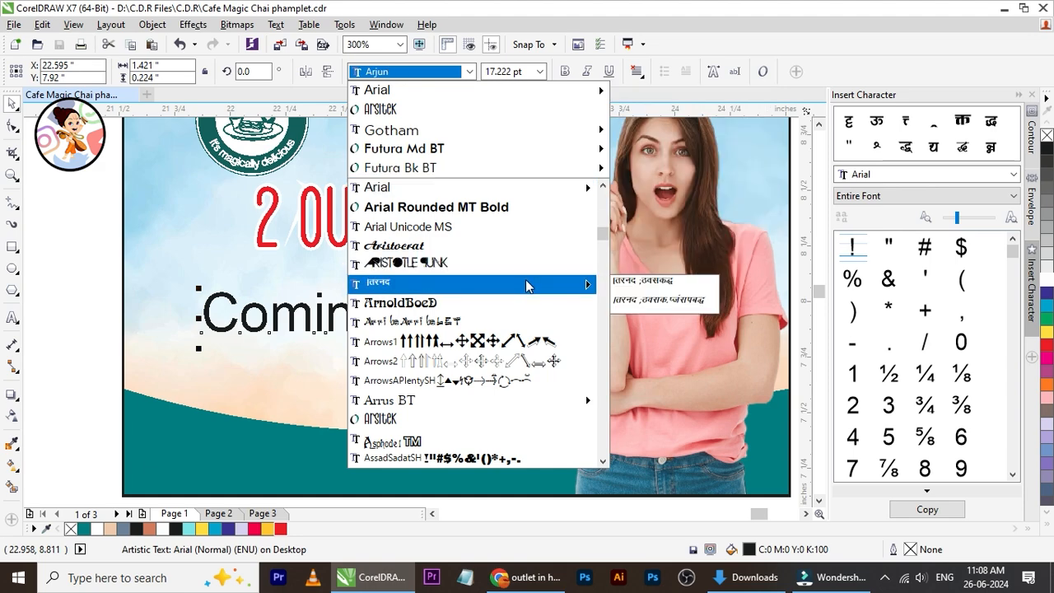
pyautogui.moveTo(605, 232); pyautogui.dragTo(601, 258)
pyautogui.moveTo(453, 211)
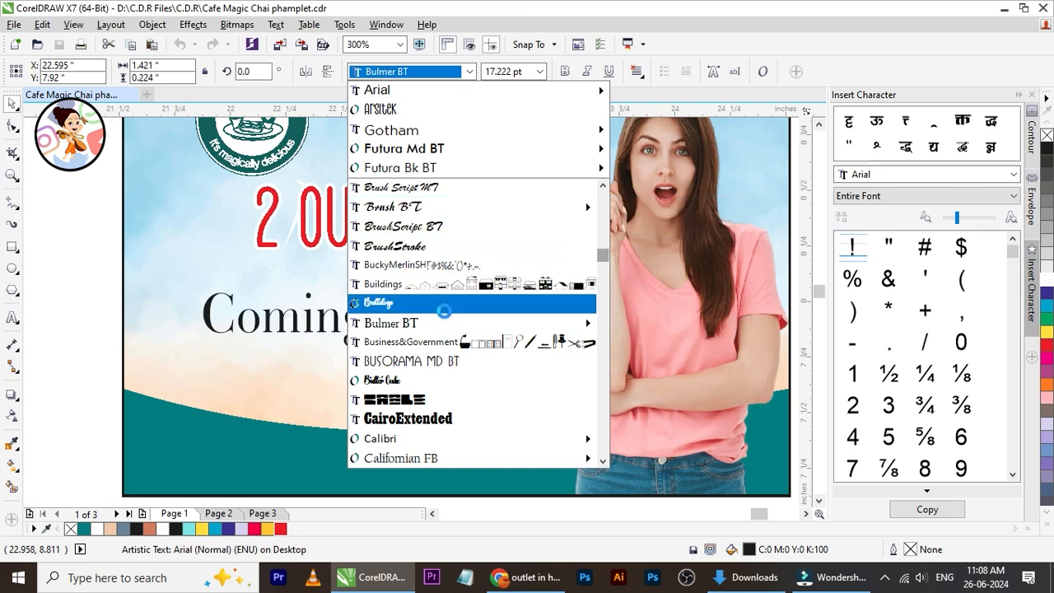
pyautogui.click(443, 303)
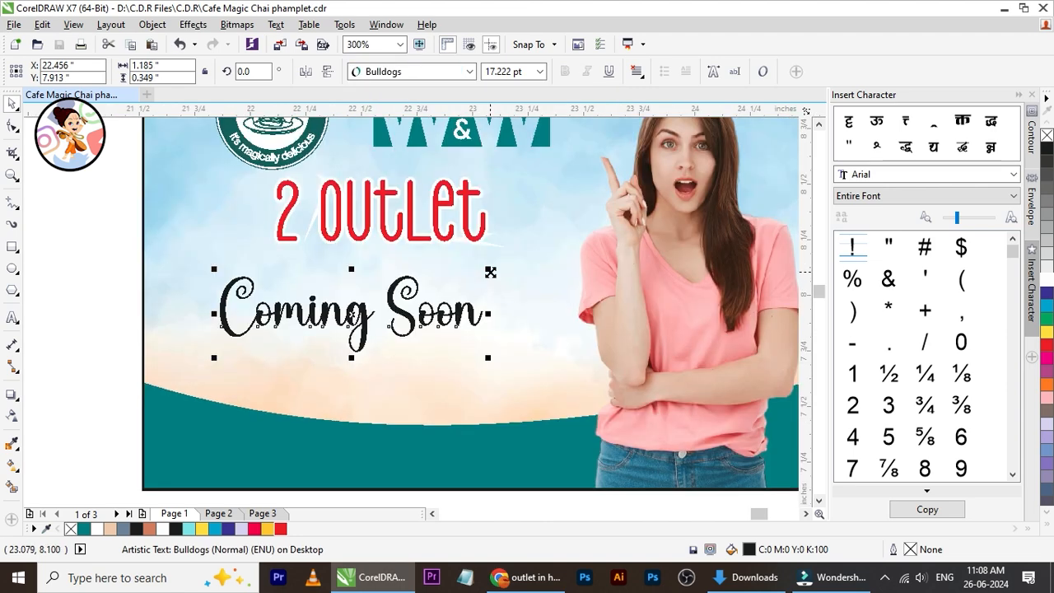
# Enlarge the "Coming Soon" text to about 24 pt and place it directly beneath the "2 Outlet" heading
pyautogui.moveTo(490, 273); pyautogui.dragTo(529, 246)
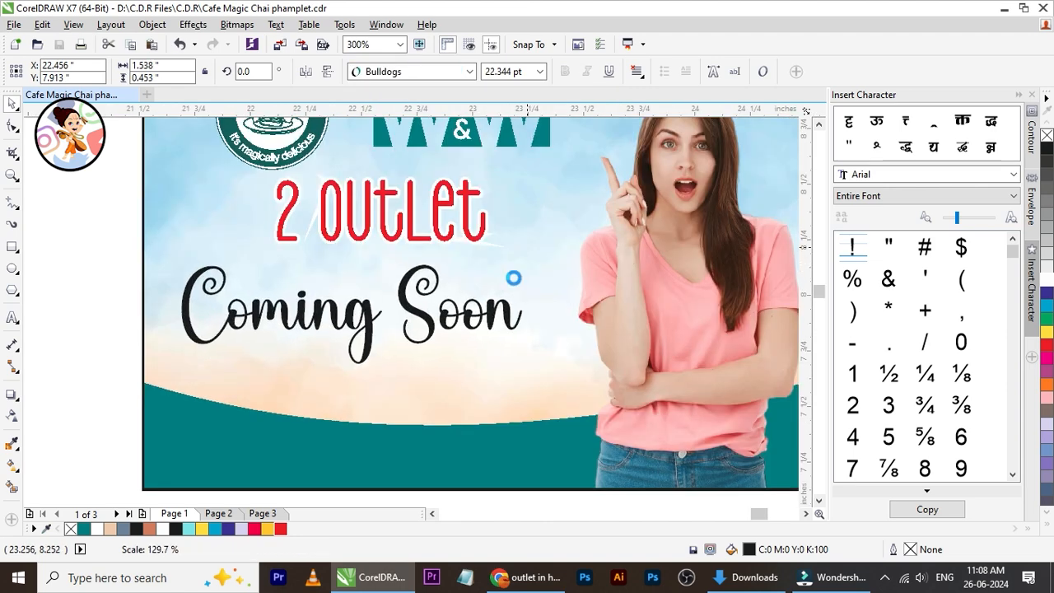
pyautogui.moveTo(491, 313)
pyautogui.mouseDown()
pyautogui.moveTo(520, 294)
pyautogui.moveTo(502, 312)
pyautogui.mouseUp()
pyautogui.moveTo(566, 351); pyautogui.dragTo(579, 354)
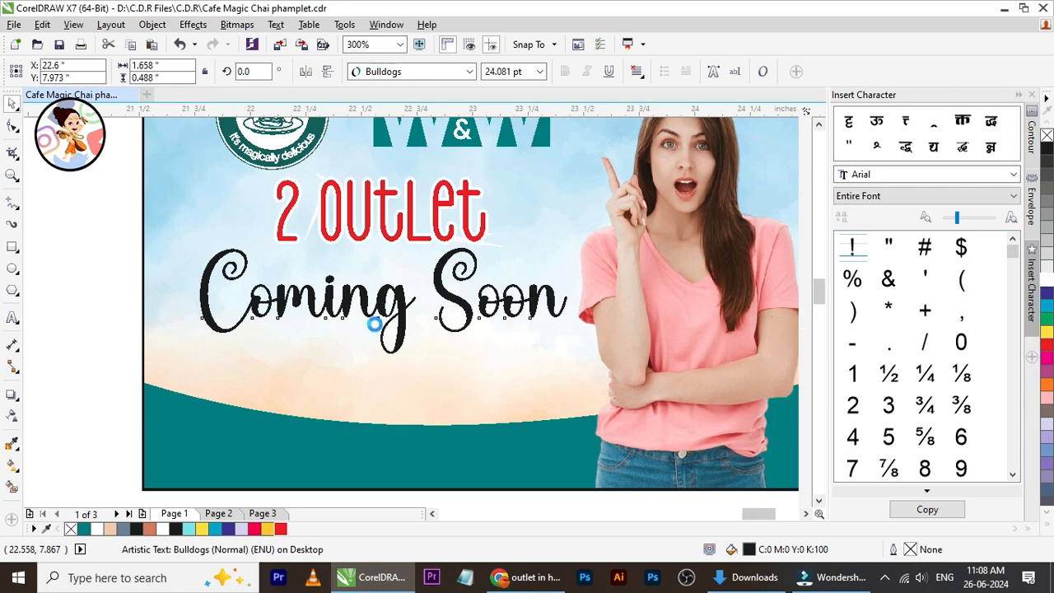
# Scale the "2 Outlet" heading down to about 24 pt and place it just above the "Coming Soon" text
pyautogui.scroll(-1, 494, 327)
pyautogui.scroll(1, 428, 311)
pyautogui.scroll(-1, 390, 319)
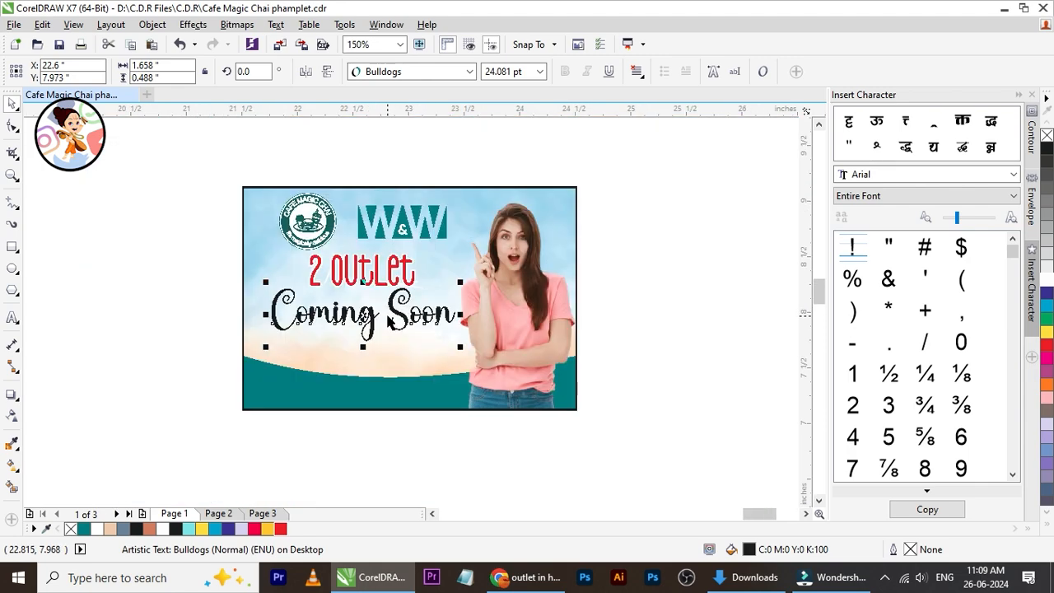
pyautogui.scroll(1, 381, 306)
pyautogui.click(422, 247)
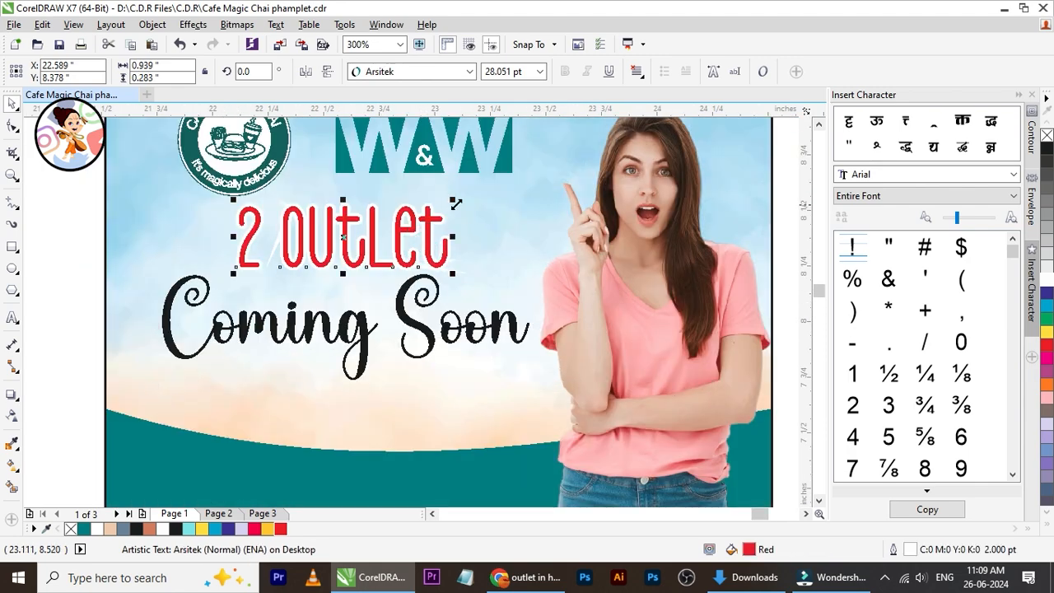
pyautogui.moveTo(453, 203); pyautogui.dragTo(424, 210)
pyautogui.moveTo(398, 245); pyautogui.dragTo(367, 255)
pyautogui.scroll(-1, 330, 262)
# Center the "2 Outlet" heading horizontally over the "Coming Soon" text
pyautogui.click(172, 268)
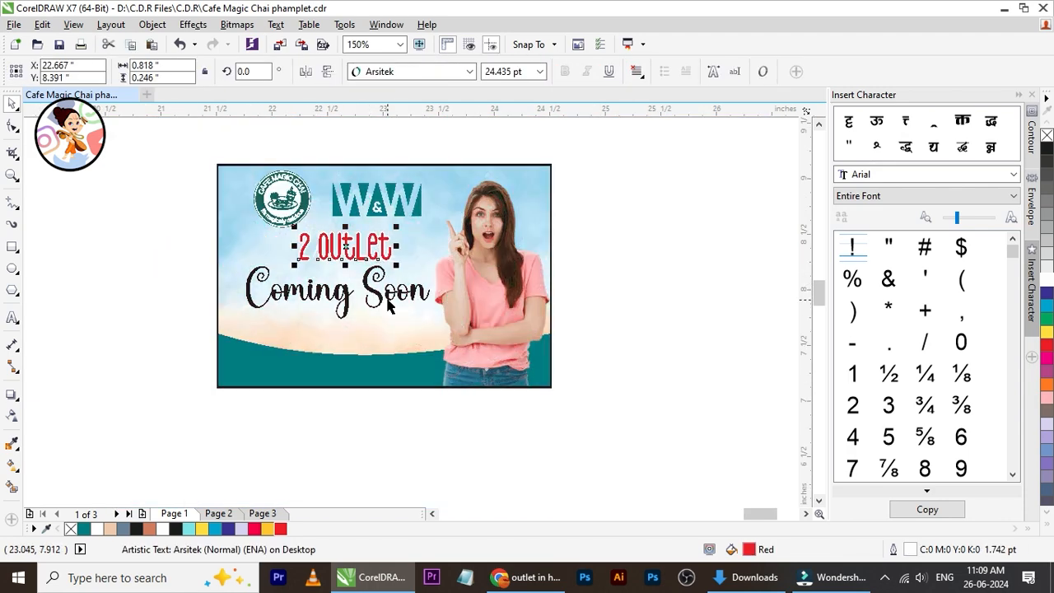
pyautogui.keyDown('shift'); pyautogui.click(387, 294); pyautogui.keyUp('shift')
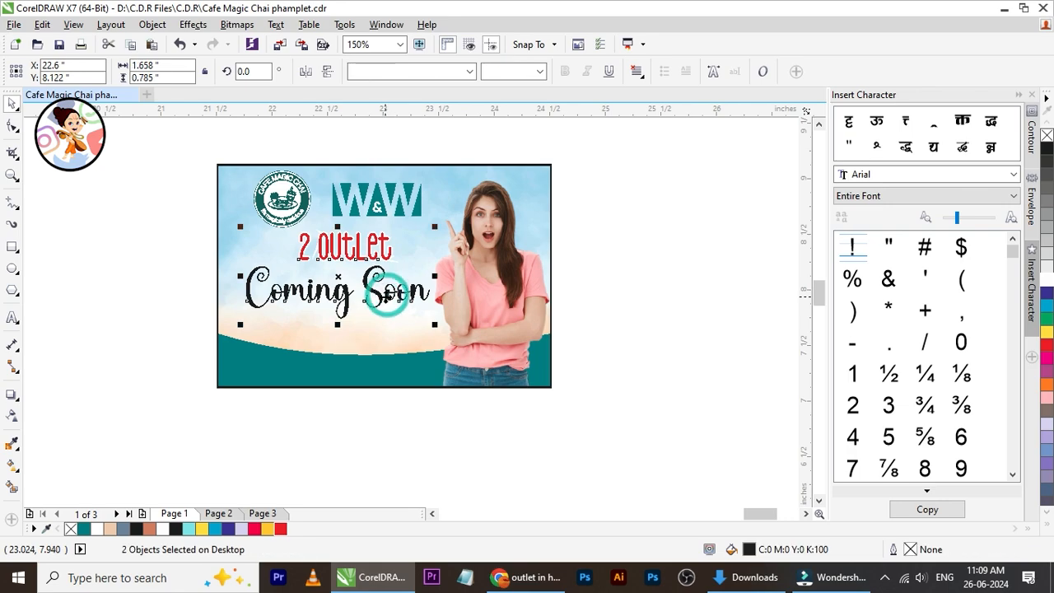
pyautogui.click(143, 299)
pyautogui.scroll(-1, 363, 280)
pyautogui.scroll(1, 398, 298)
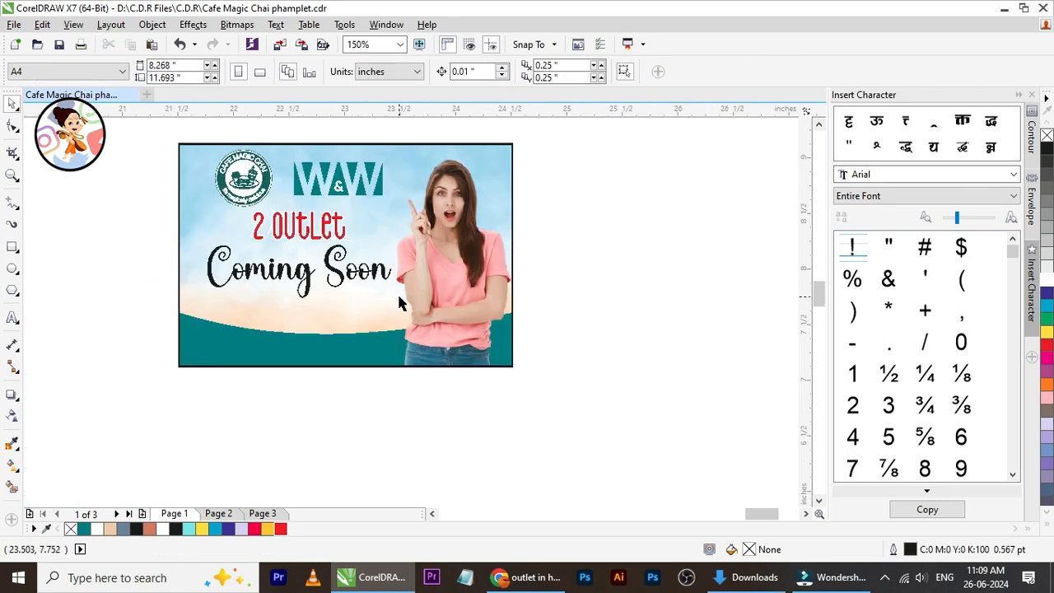
pyautogui.scroll(1, 311, 247)
# Set the "2 Outlet" heading in the Baloo font and scale it down to about 18 pt
pyautogui.click(318, 235)
pyautogui.click(451, 80)
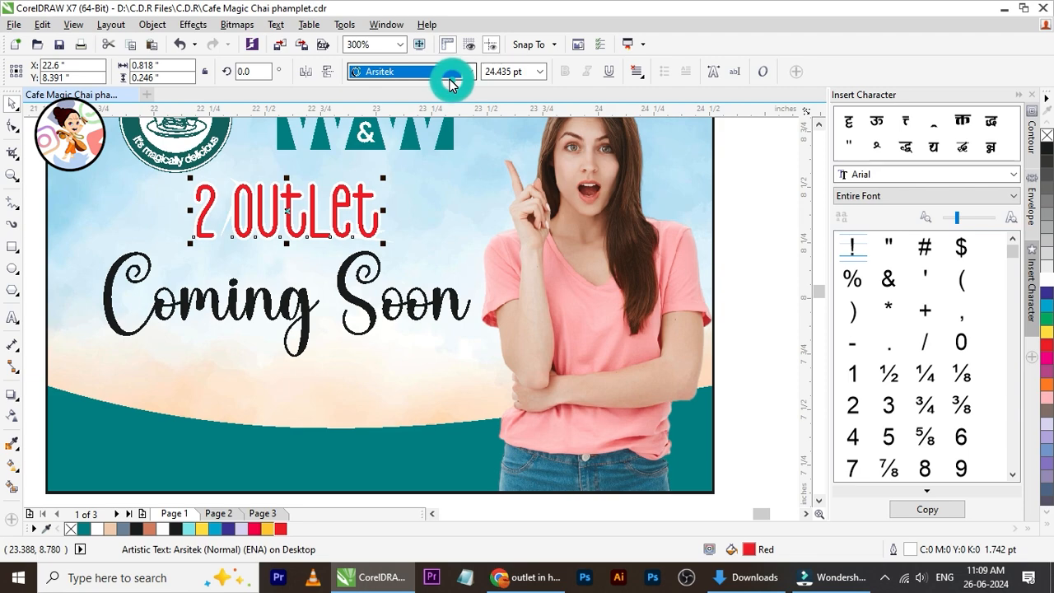
pyautogui.click(450, 79)
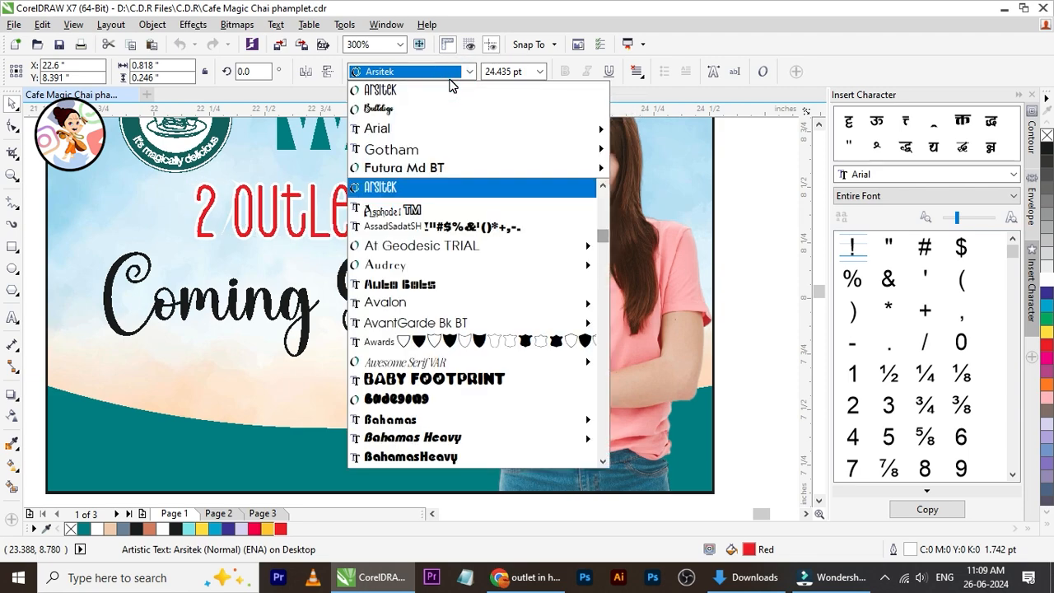
pyautogui.moveTo(434, 168)
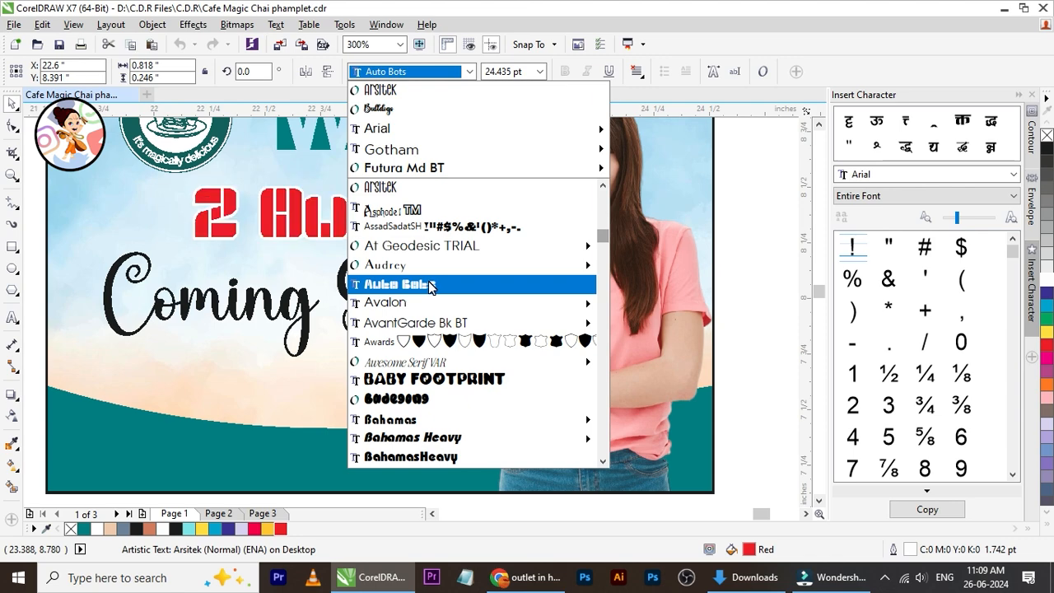
pyautogui.moveTo(412, 306)
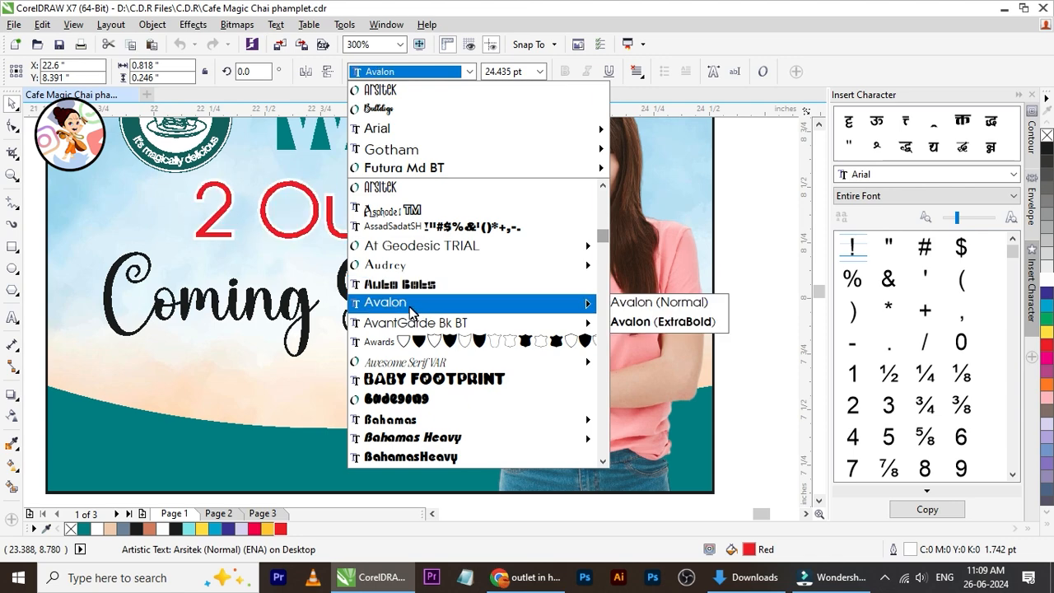
pyautogui.scroll(-4, 411, 311)
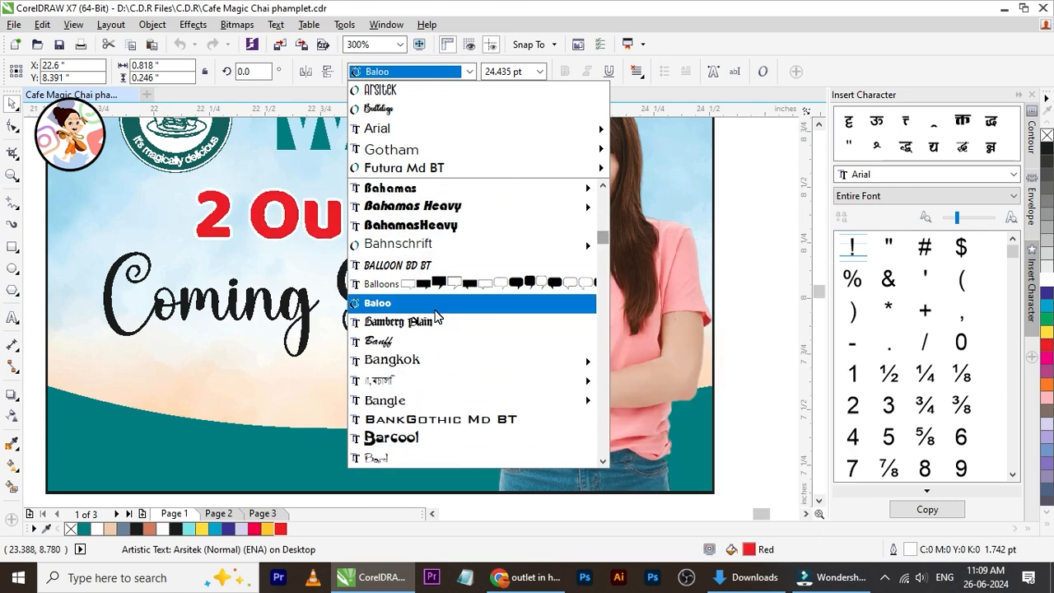
pyautogui.click(435, 310)
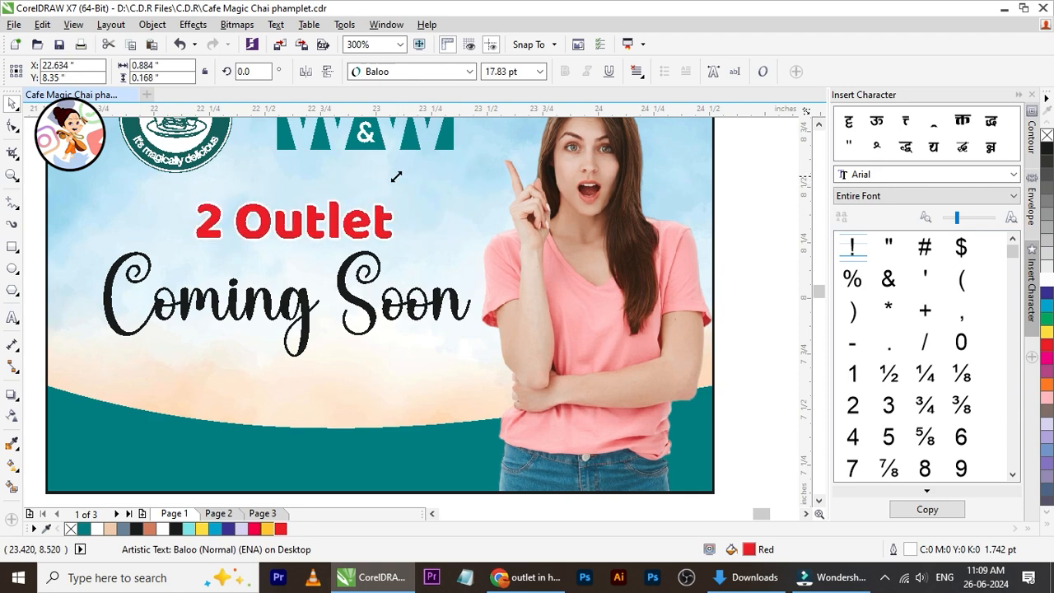
# Realign the resized "2 Outlet" heading to the horizontal center of the "Coming Soon" text
pyautogui.keyDown('shift'); pyautogui.click(372, 300); pyautogui.keyUp('shift')
pyautogui.press('c')
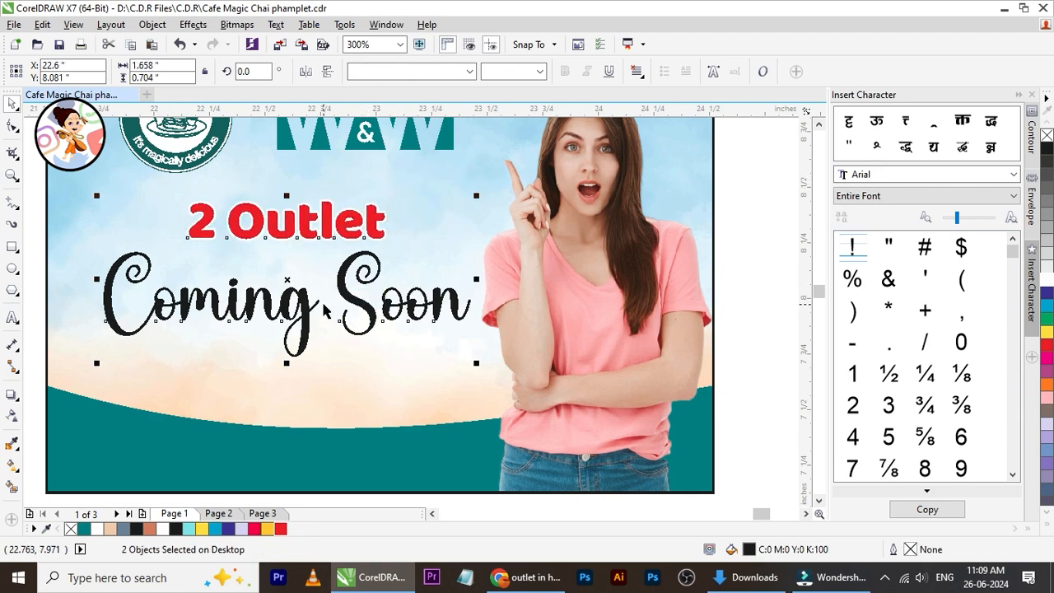
pyautogui.scroll(-2, 325, 309)
pyautogui.click(153, 271)
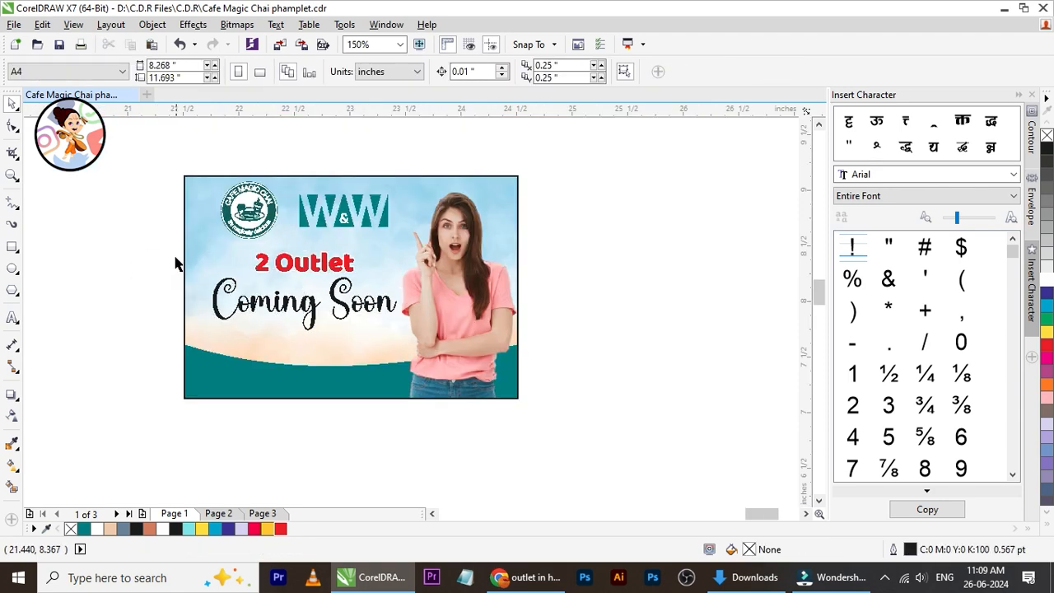
# Move the "2 Outlet" heading and the "Coming Soon" text slightly up toward the logos
pyautogui.moveTo(383, 326); pyautogui.dragTo(356, 309)
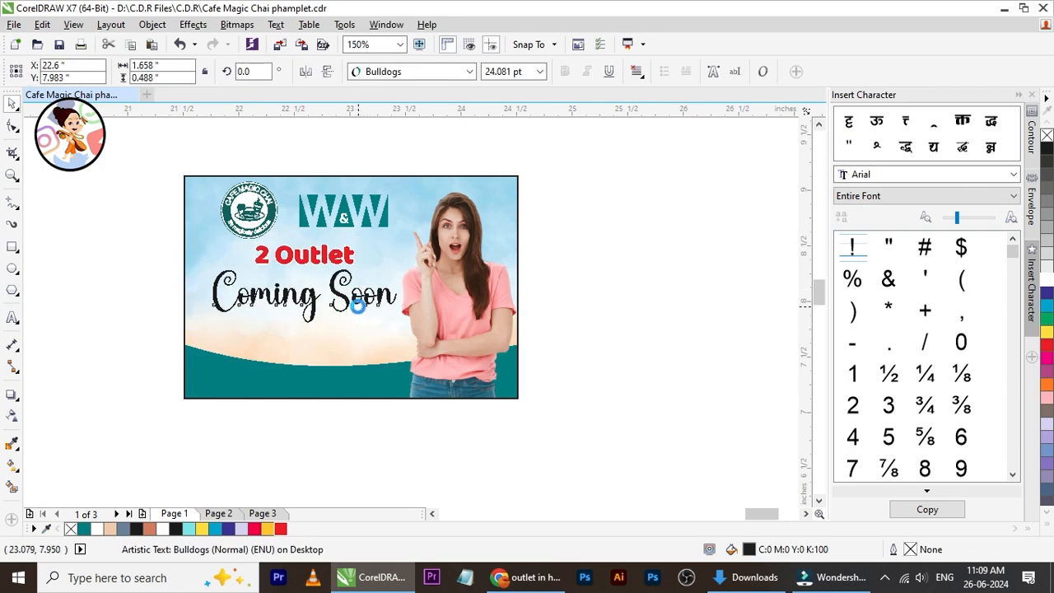
pyautogui.click(536, 299)
pyautogui.scroll(-2, 353, 277)
pyautogui.scroll(2, 327, 261)
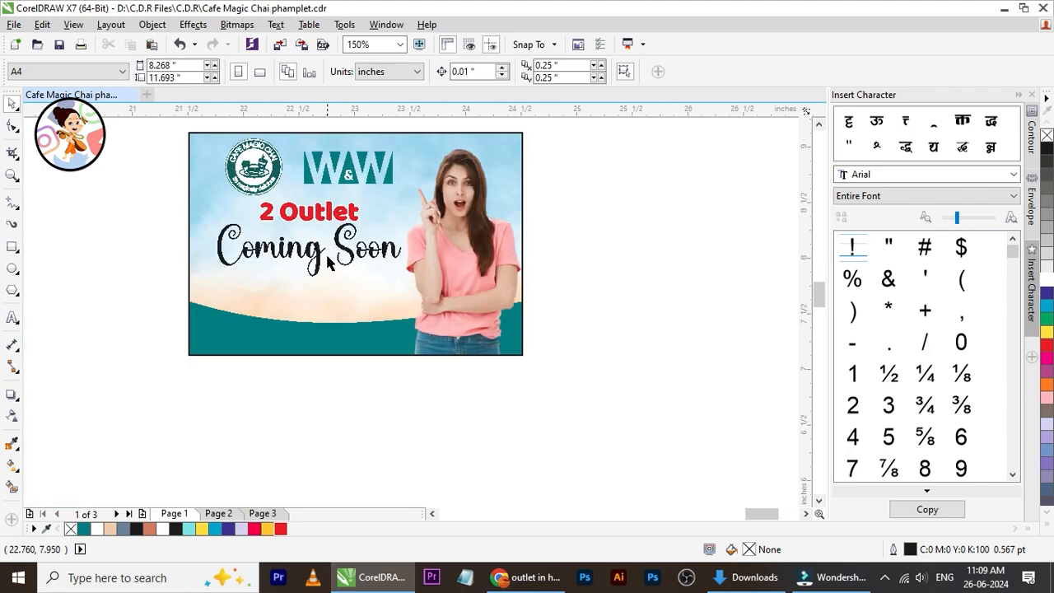
# Break the "Coming Soon" text apart into separate words and move "Soon" below "Coming"
pyautogui.click(305, 251)
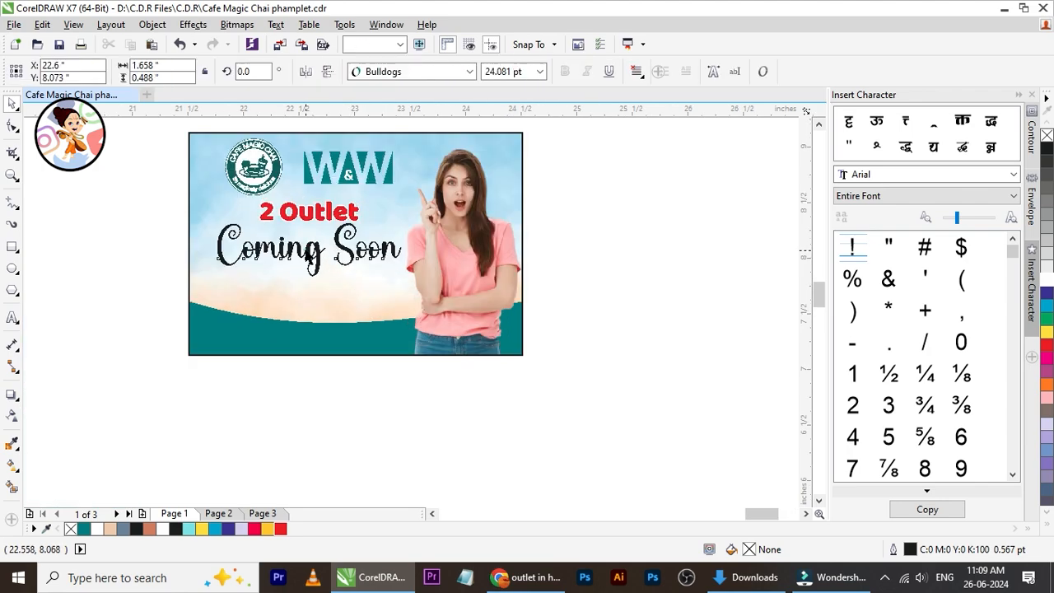
pyautogui.scroll(2, 305, 251)
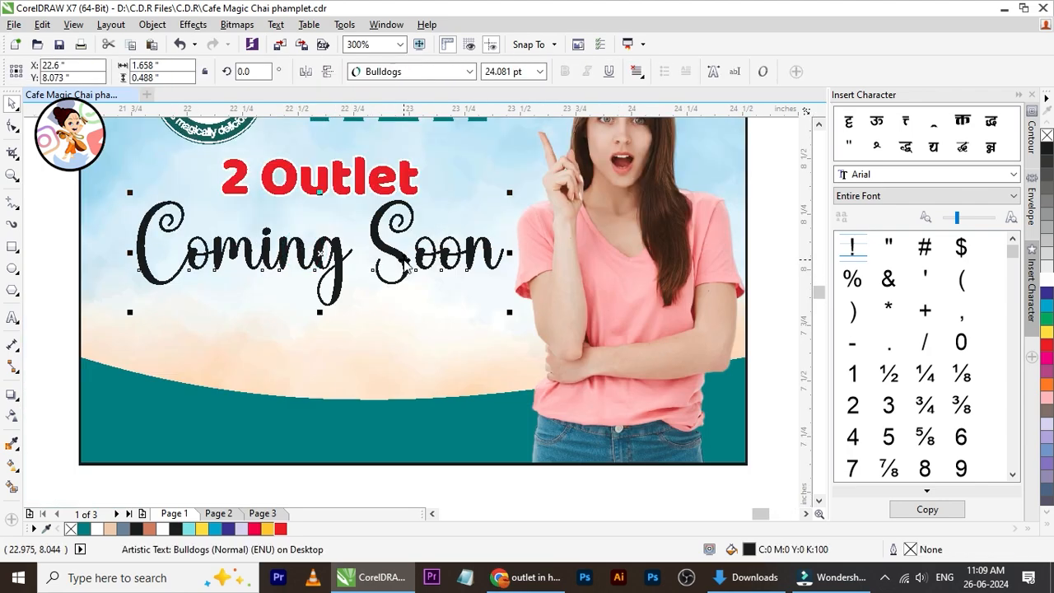
pyautogui.hotkey('ctrl', 'k')
pyautogui.moveTo(403, 260); pyautogui.dragTo(349, 339)
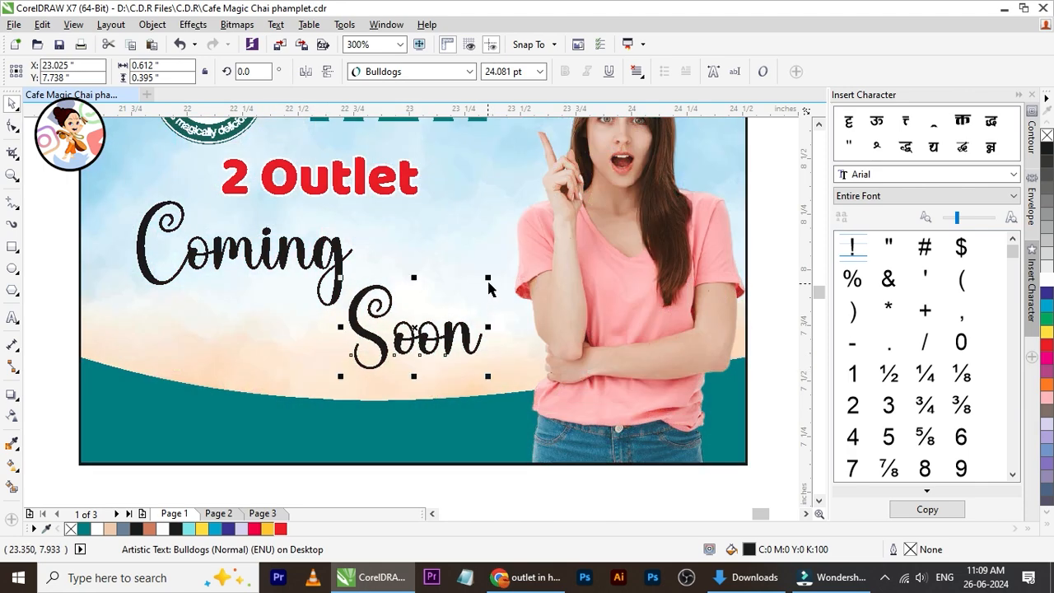
# Try enlarging the word "Soon", and undo both its resizing and its move below "Coming"
pyautogui.moveTo(488, 281); pyautogui.dragTo(488, 229)
pyautogui.click(482, 340)
pyautogui.hotkey('ctrl', 'z')
pyautogui.hotkey('ctrl', 'z')
pyautogui.hotkey('ctrl', 'z')
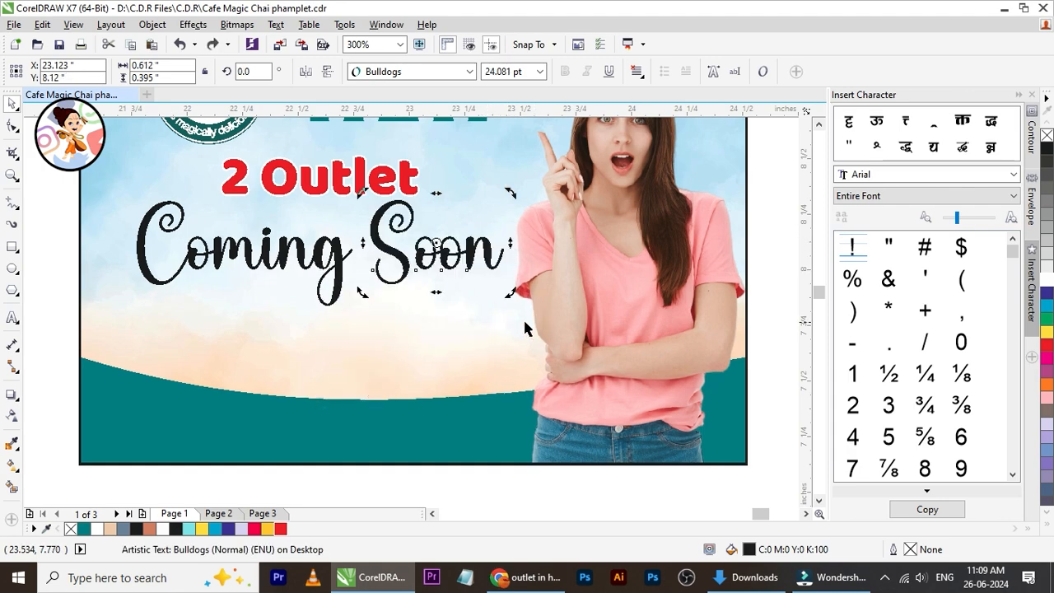
pyautogui.click(57, 306)
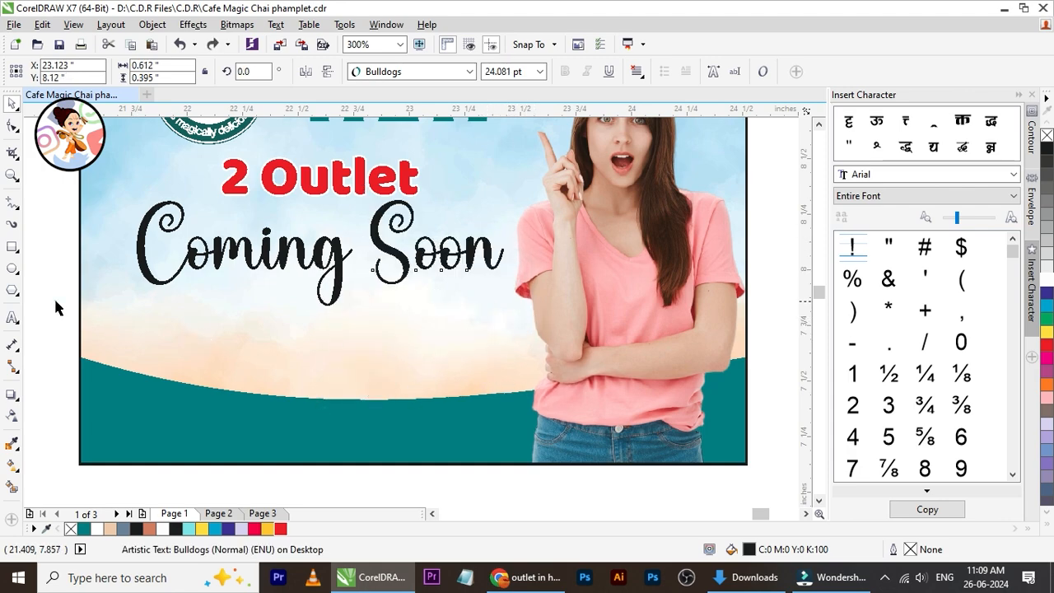
# Offset the word "Soon" slightly lower than "Coming" and enlarge it to about 27 pt
pyautogui.click(398, 282)
pyautogui.moveTo(397, 284); pyautogui.dragTo(391, 310)
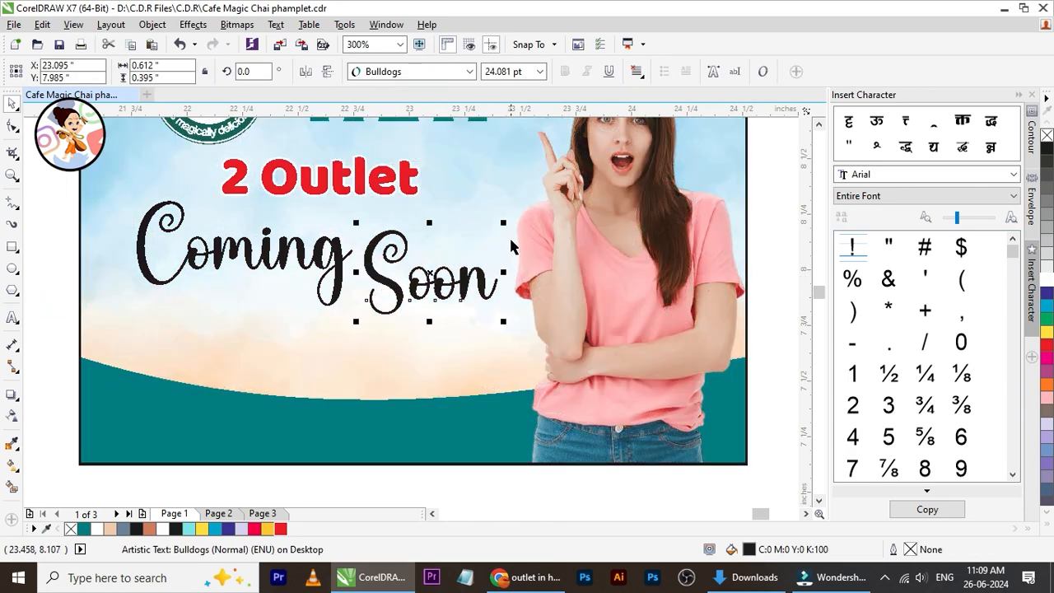
pyautogui.moveTo(504, 222); pyautogui.dragTo(522, 217)
# Shift "Coming" down and left to clear "Soon", and enlarge "Soon" to about 30 pt
pyautogui.click(341, 272)
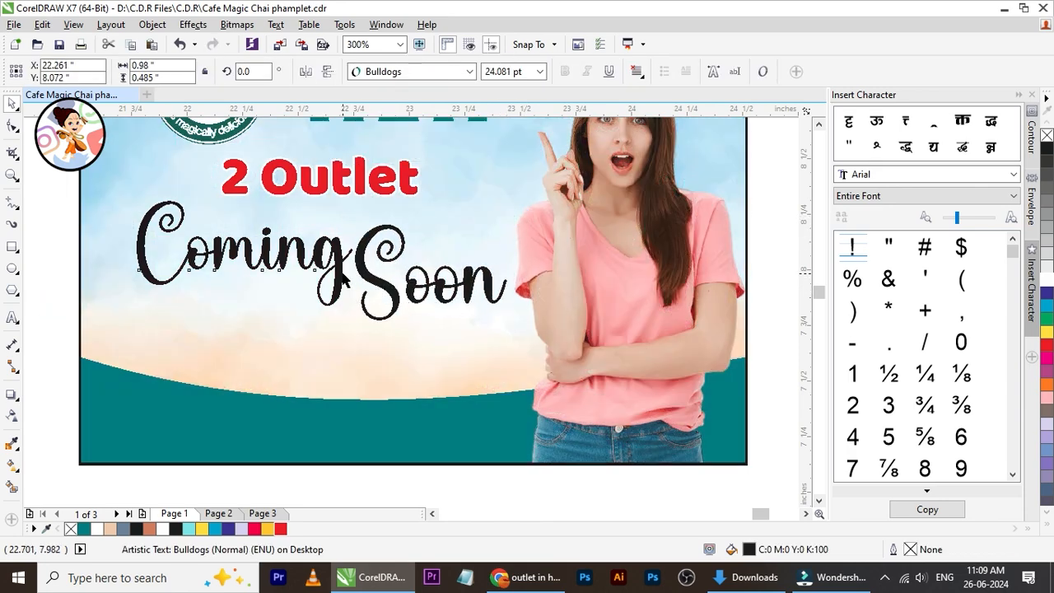
pyautogui.moveTo(342, 273); pyautogui.dragTo(327, 284)
pyautogui.click(400, 301)
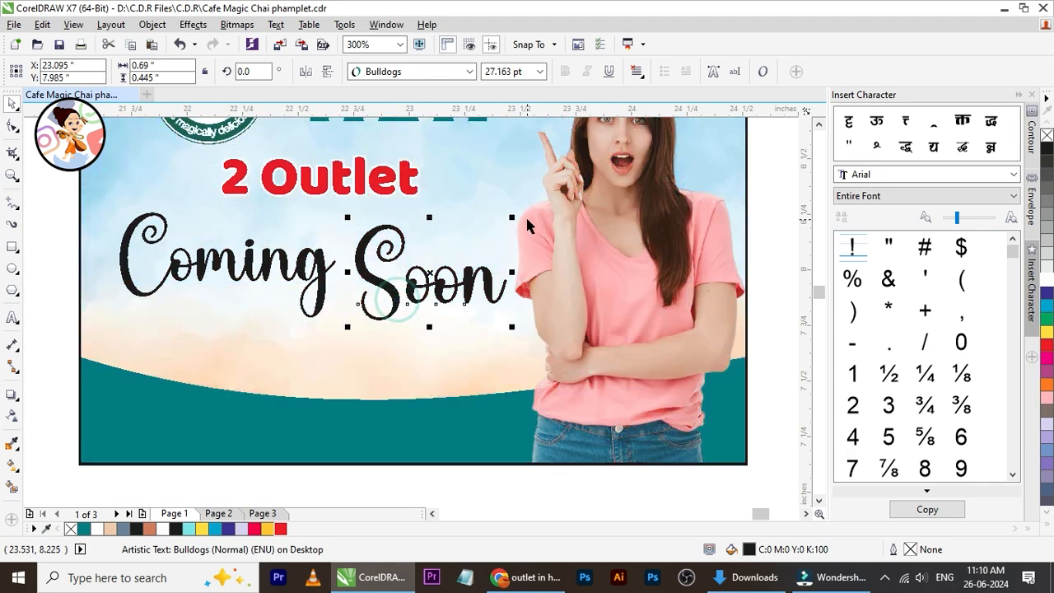
pyautogui.moveTo(512, 216); pyautogui.dragTo(525, 208)
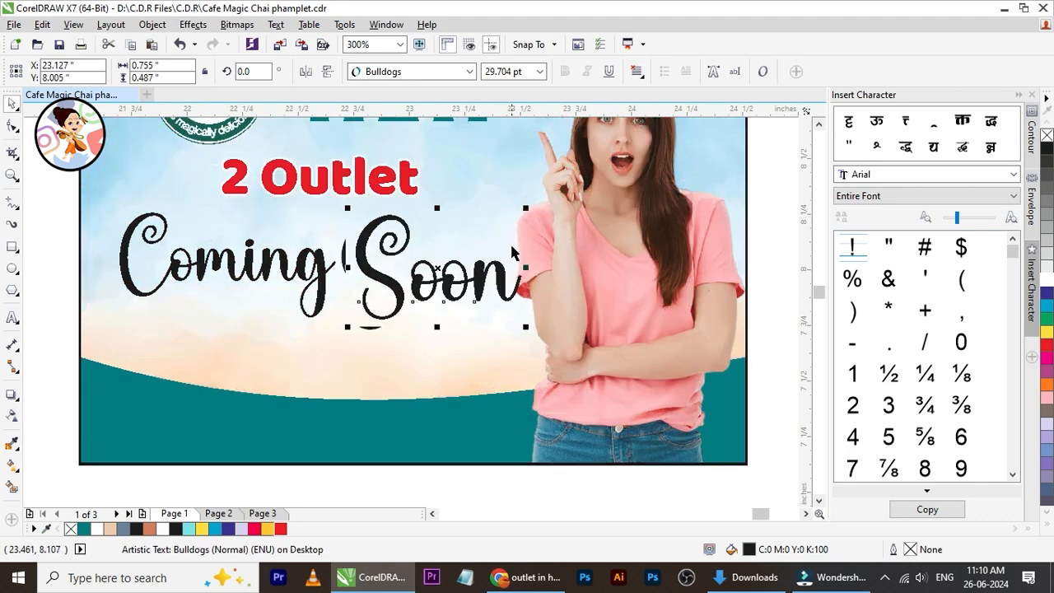
pyautogui.moveTo(509, 264); pyautogui.dragTo(499, 280)
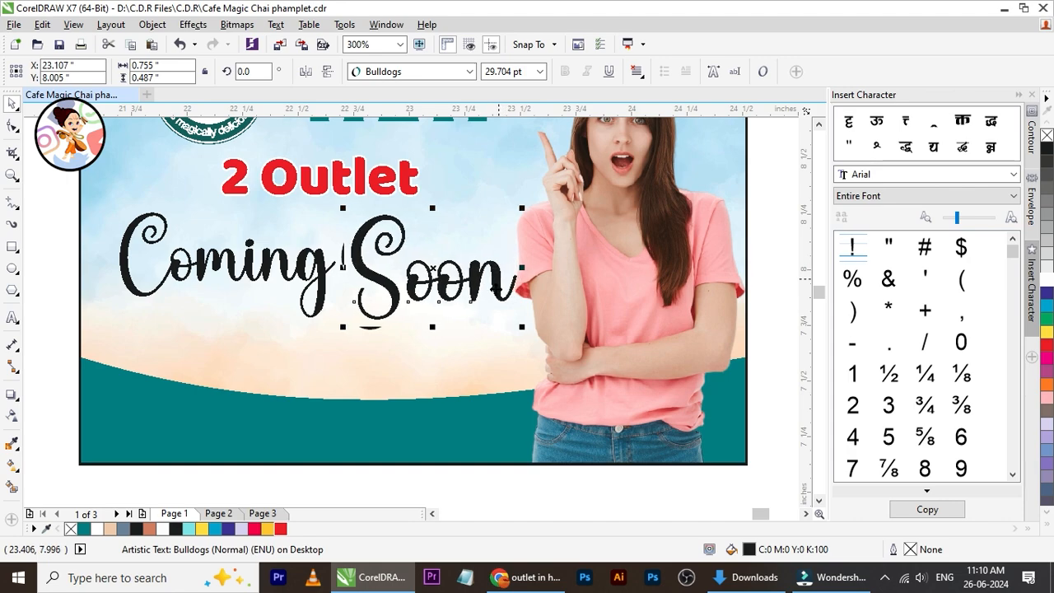
# Nudge the word "Soon" left, closer to "Coming", and check the lettering on the whole card
pyautogui.click(752, 270)
pyautogui.scroll(-1, 411, 249)
pyautogui.scroll(1, 402, 250)
pyautogui.click(392, 275)
pyautogui.press('Left')
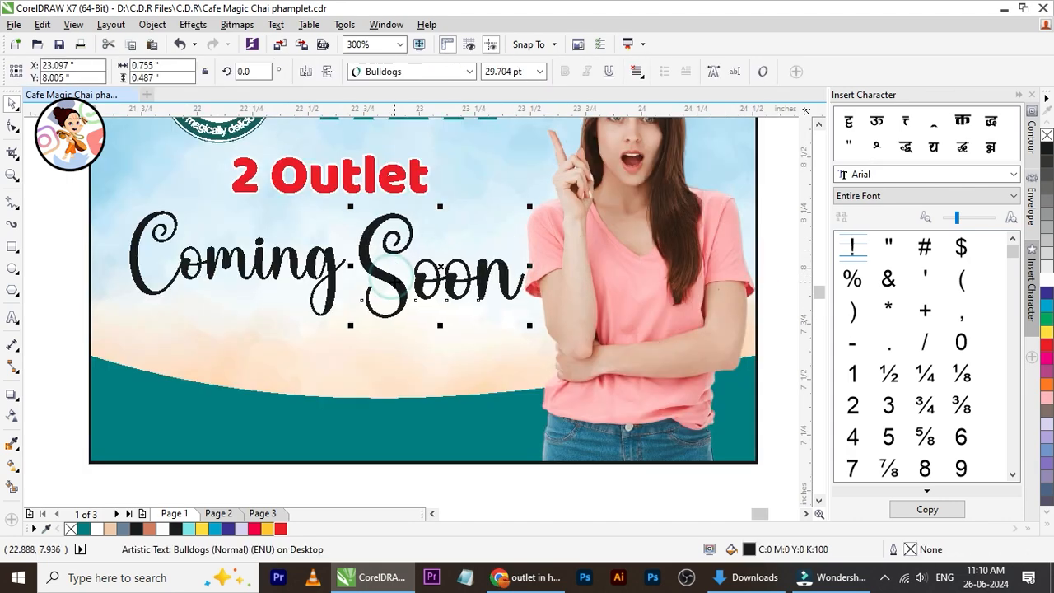
pyautogui.press('Left')
pyautogui.click(284, 280)
pyautogui.scroll(-1, 284, 281)
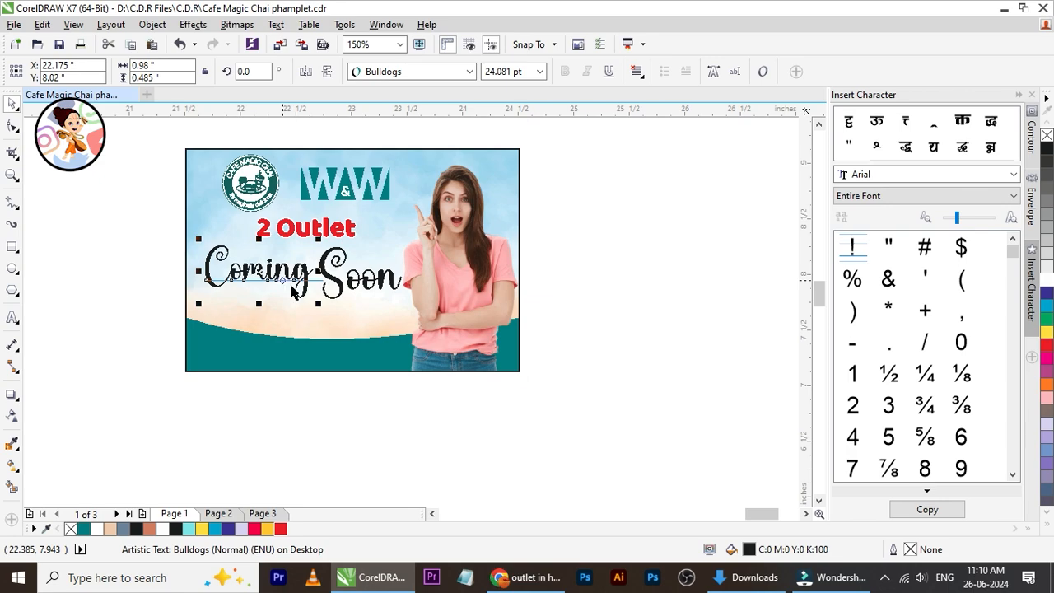
pyautogui.click(589, 334)
pyautogui.scroll(-1, 355, 294)
pyautogui.scroll(1, 316, 271)
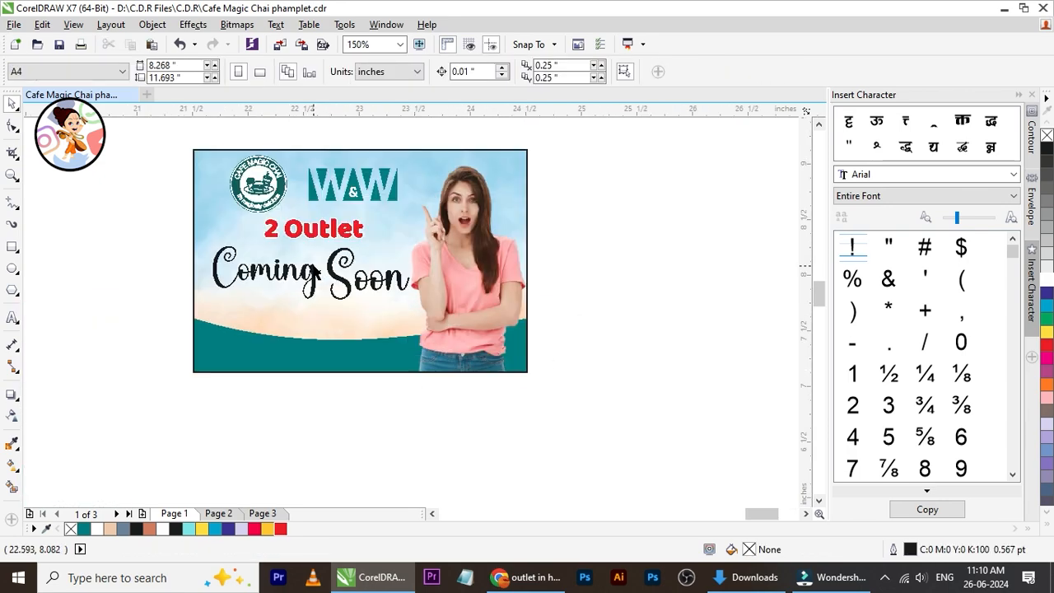
# Undo the word split, moves and resizing until "Coming Soon" is one single-line text object again
pyautogui.scroll(1, 315, 272)
pyautogui.hotkey('ctrl', 'z')
pyautogui.hotkey('ctrl', 'z')
pyautogui.hotkey('ctrl', 'z')
pyautogui.hotkey('ctrl', 'z')
pyautogui.hotkey('ctrl', 'z')
pyautogui.hotkey('ctrl', 'z')
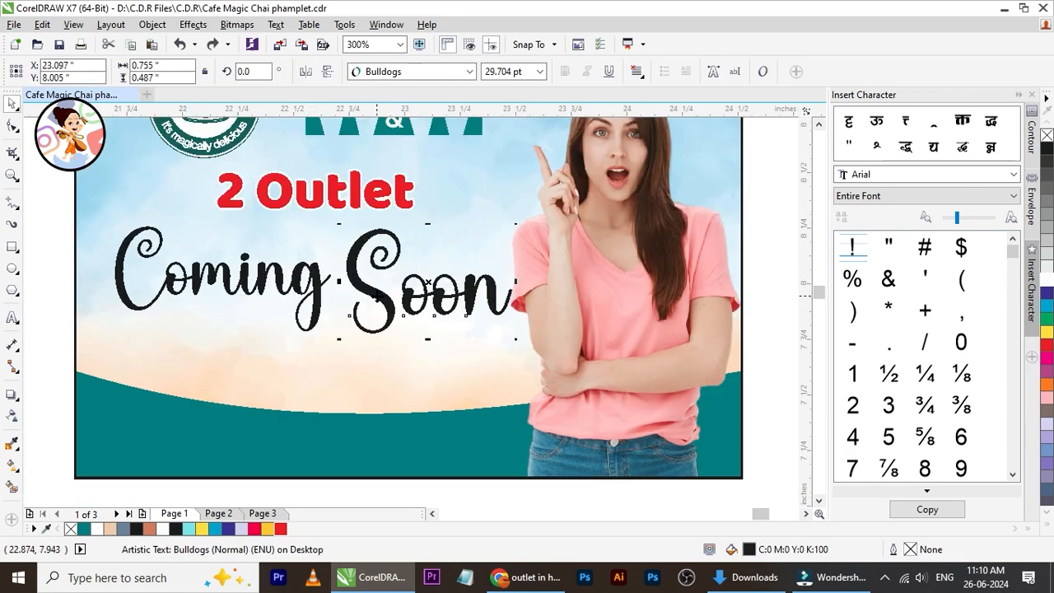
pyautogui.hotkey('ctrl', 'z')
pyautogui.hotkey('ctrl', 'z')
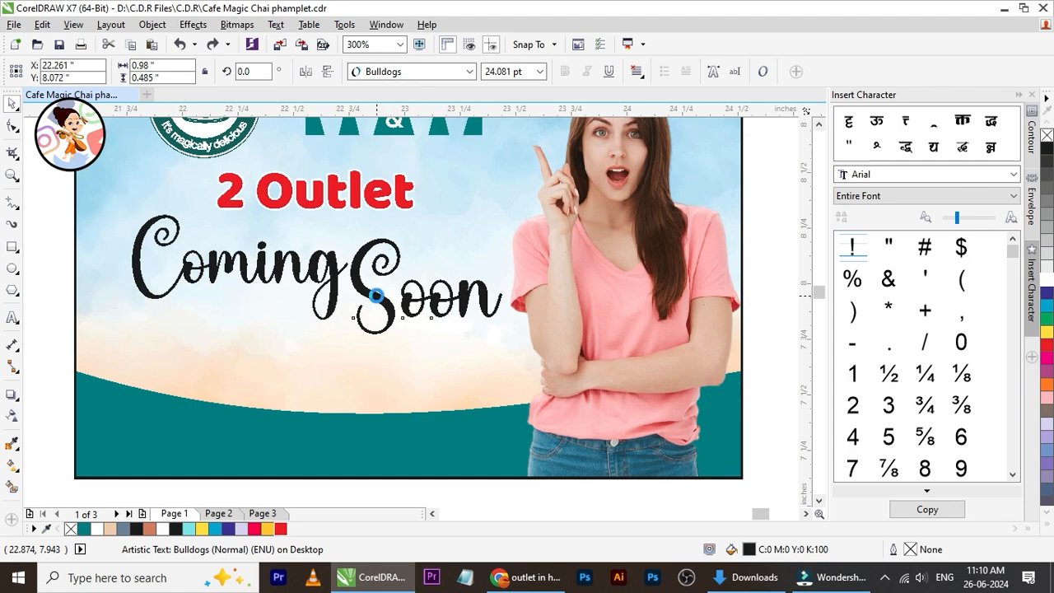
pyautogui.hotkey('ctrl', 'z')
pyautogui.hotkey('ctrl', 'z')
pyautogui.hotkey('ctrl', 'z')
pyautogui.hotkey('ctrl', 'z')
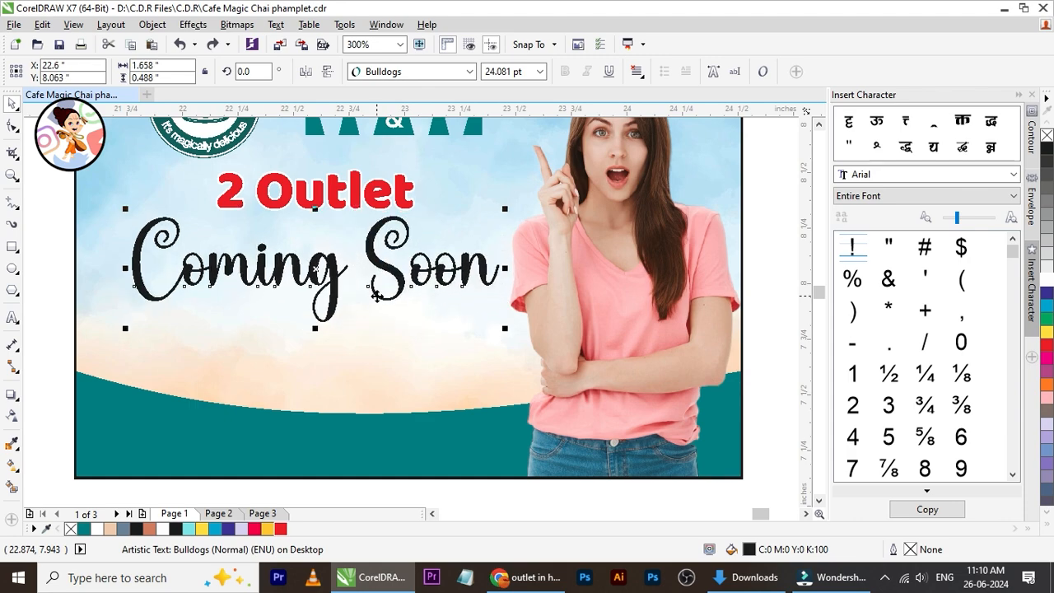
# Move the "Coming Soon" text down and slightly left, leaving a gap below the "2 Outlet" heading
pyautogui.moveTo(398, 291); pyautogui.dragTo(389, 304)
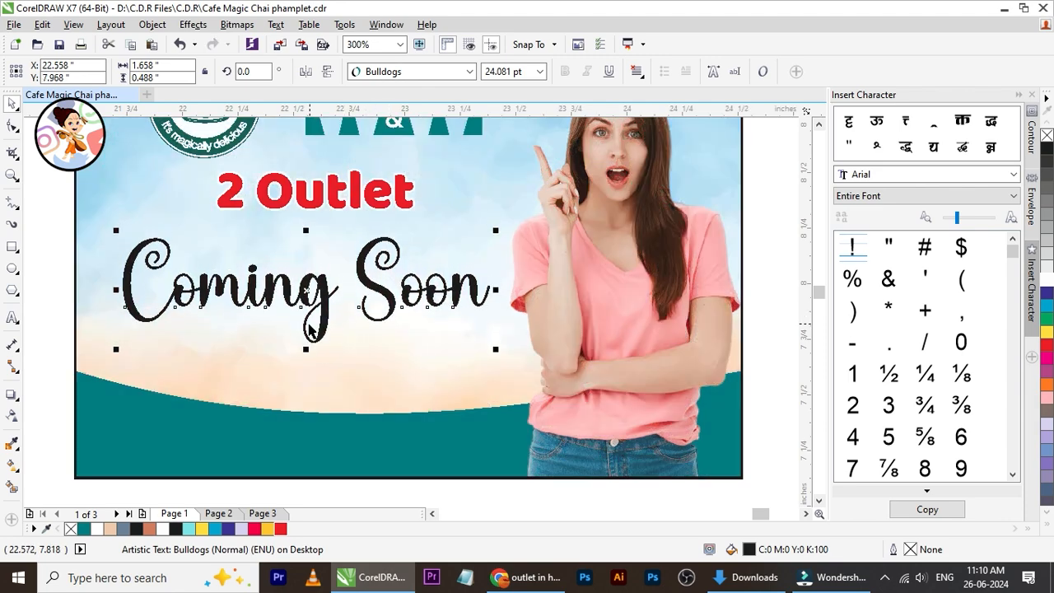
pyautogui.scroll(-1, 310, 323)
pyautogui.scroll(1, 289, 319)
pyautogui.press('Down')
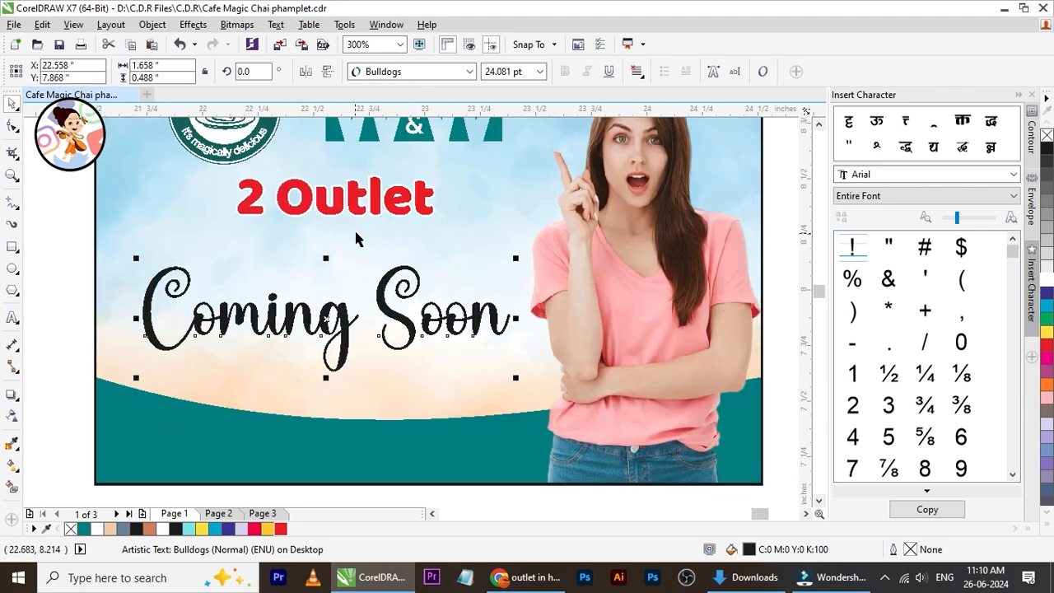
# Enlarge the "2 Outlet" heading to about 21 pt and nudge it down 0.1 inch toward the "Coming Soon" text
pyautogui.click(350, 216)
pyautogui.moveTo(435, 233); pyautogui.dragTo(457, 222)
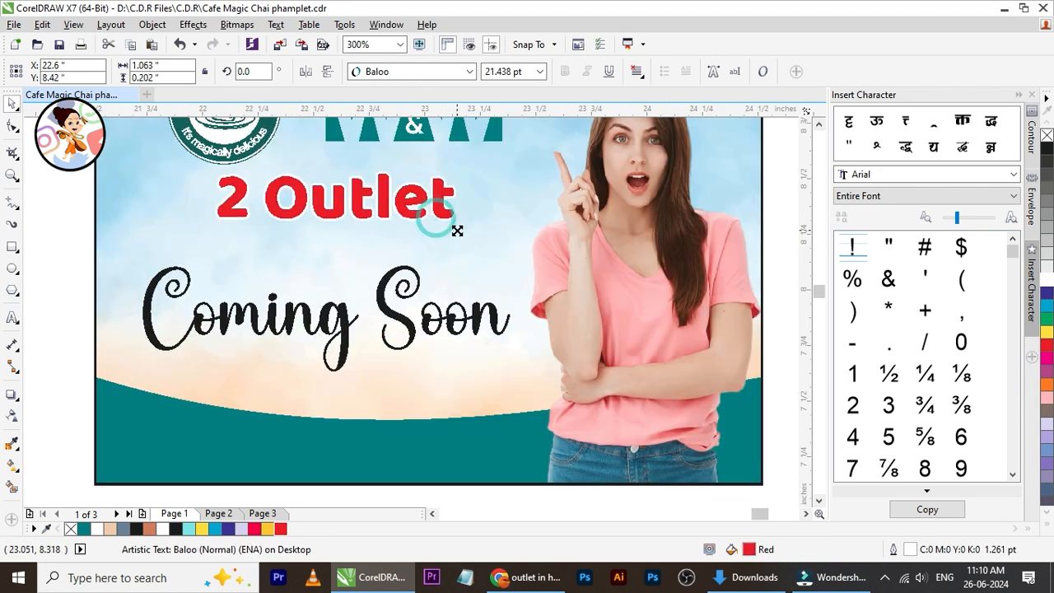
pyautogui.press('Down')
pyautogui.press('Down')
pyautogui.press('Down')
pyautogui.press('Down')
pyautogui.press('Down')
pyautogui.press('Down')
pyautogui.press('Down')
pyautogui.press('Down')
pyautogui.press('Down')
pyautogui.press('Down')
pyautogui.press('Down')
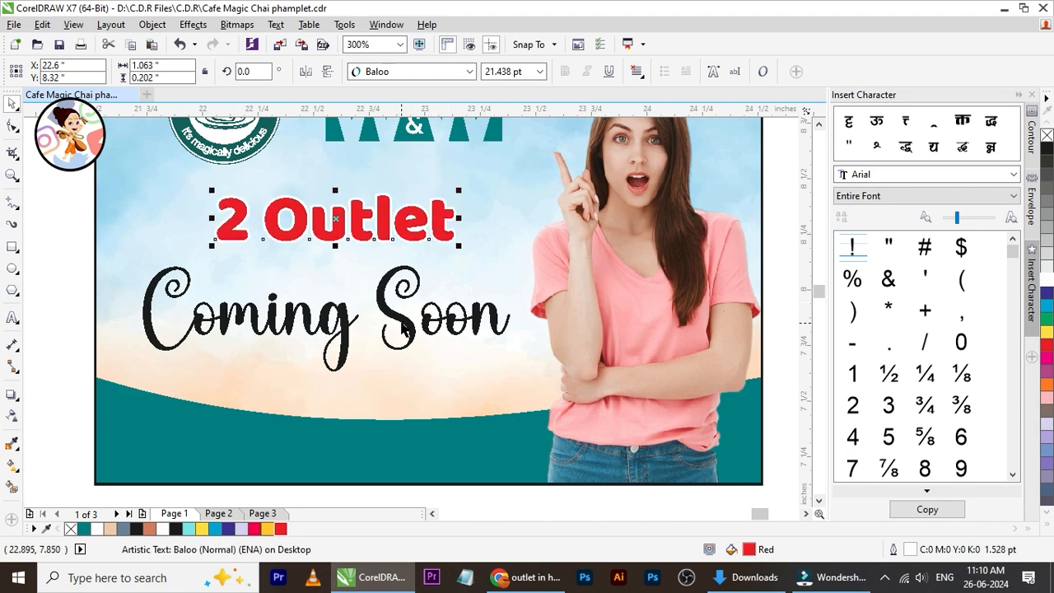
# Enlarge the "Coming Soon" text proportionally to about 25 pt, keeping it clear of the woman's elbow
pyautogui.click(403, 322)
pyautogui.moveTo(516, 259); pyautogui.dragTo(524, 252)
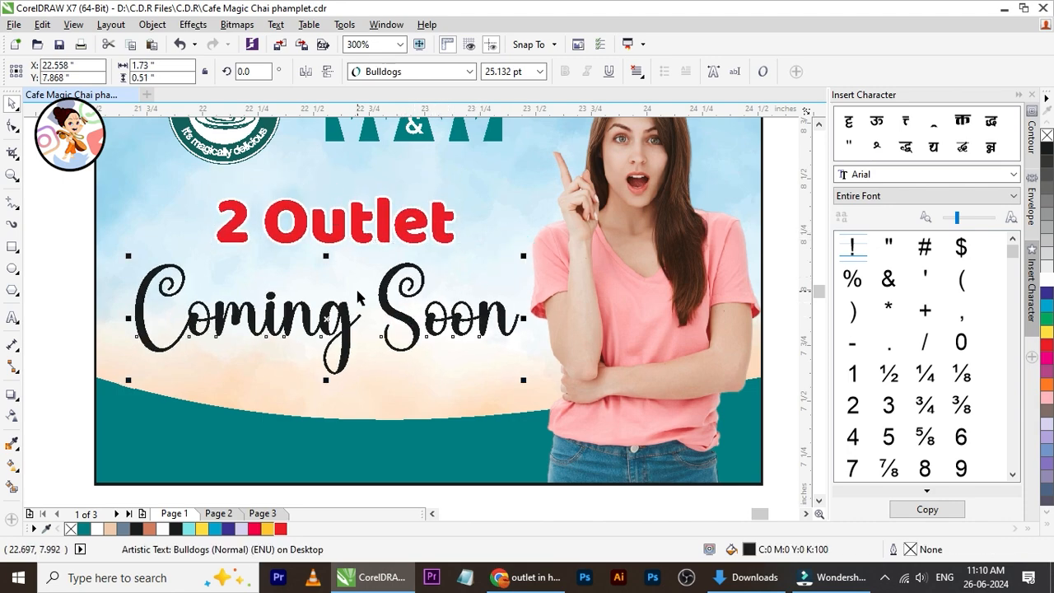
pyautogui.scroll(-1, 355, 291)
pyautogui.click(604, 286)
pyautogui.scroll(1, 354, 213)
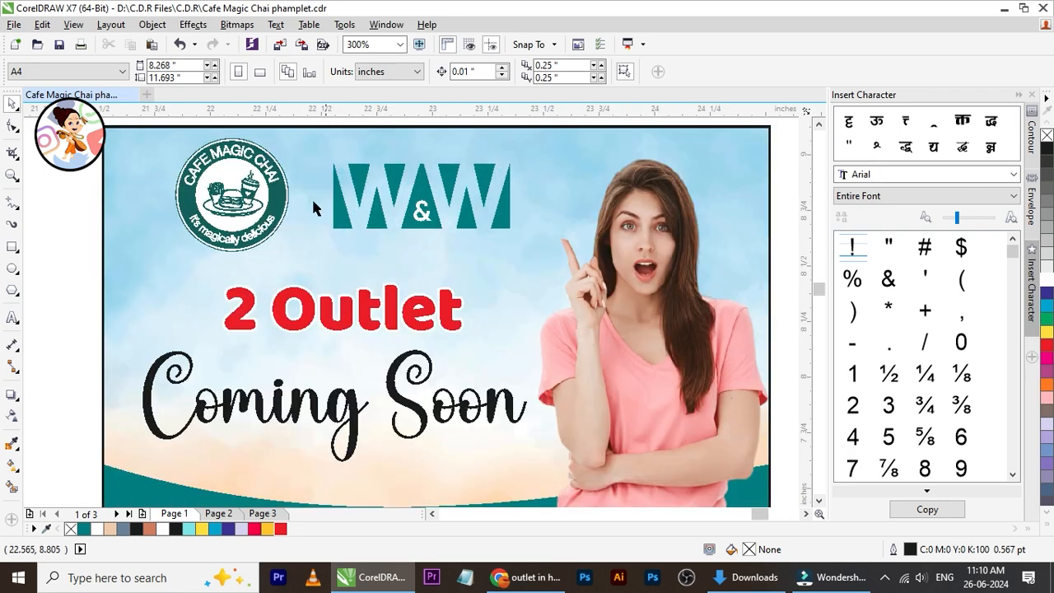
# Move the grouped logos slightly down toward the heading, enlarge them to about 1.7 inches wide, and nudge them up and left
pyautogui.scroll(-1, 311, 197)
pyautogui.moveTo(426, 269); pyautogui.dragTo(427, 239)
pyautogui.scroll(1, 344, 211)
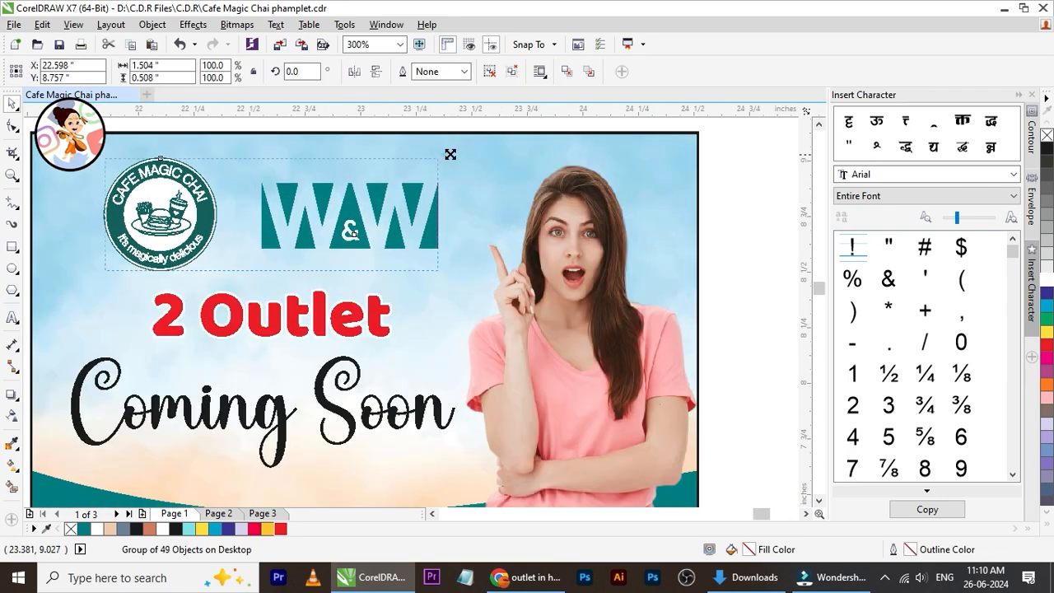
pyautogui.moveTo(442, 149); pyautogui.dragTo(464, 144)
pyautogui.press('Up')
pyautogui.press('Left')
pyautogui.press('Left')
pyautogui.press('Left')
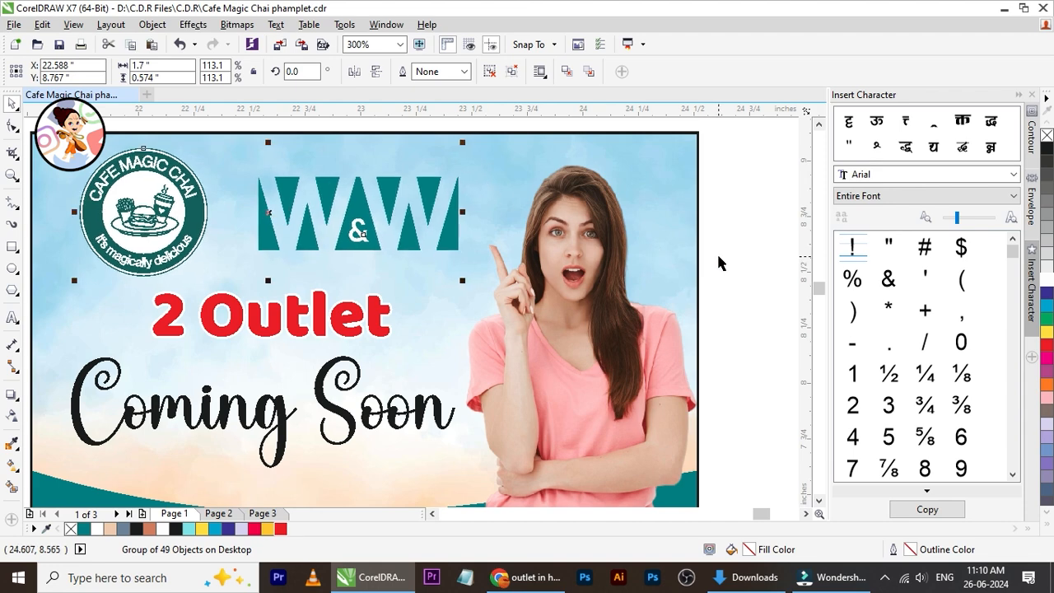
pyautogui.click(718, 255)
pyautogui.scroll(-1, 398, 248)
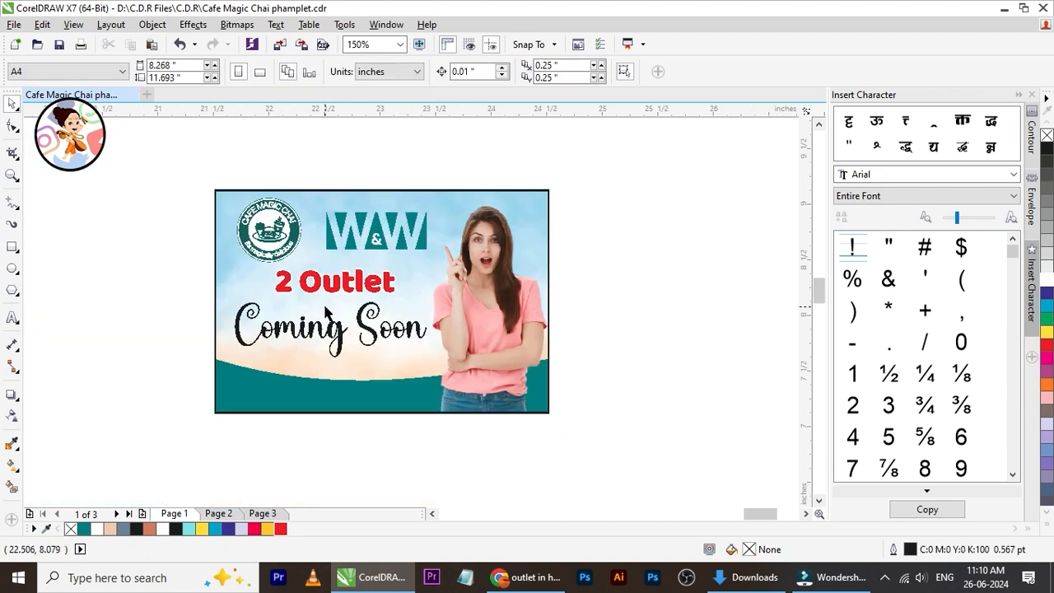
# Open the card frame's PowerClip contents and give the curved teal strip a white 2 pt outline
pyautogui.scroll(1, 324, 305)
pyautogui.scroll(-1, 323, 305)
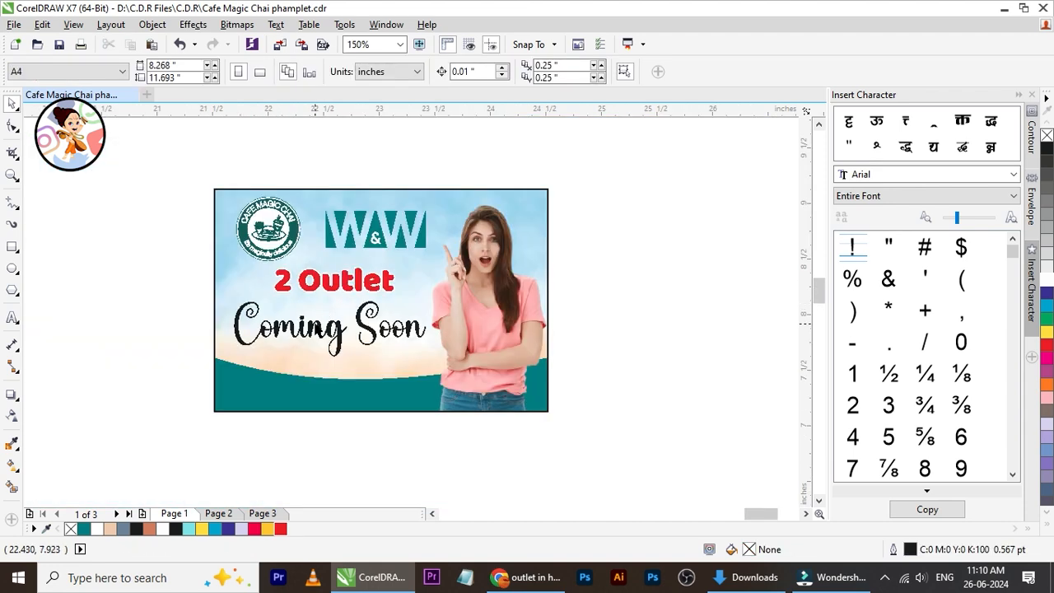
pyautogui.scroll(1, 306, 353)
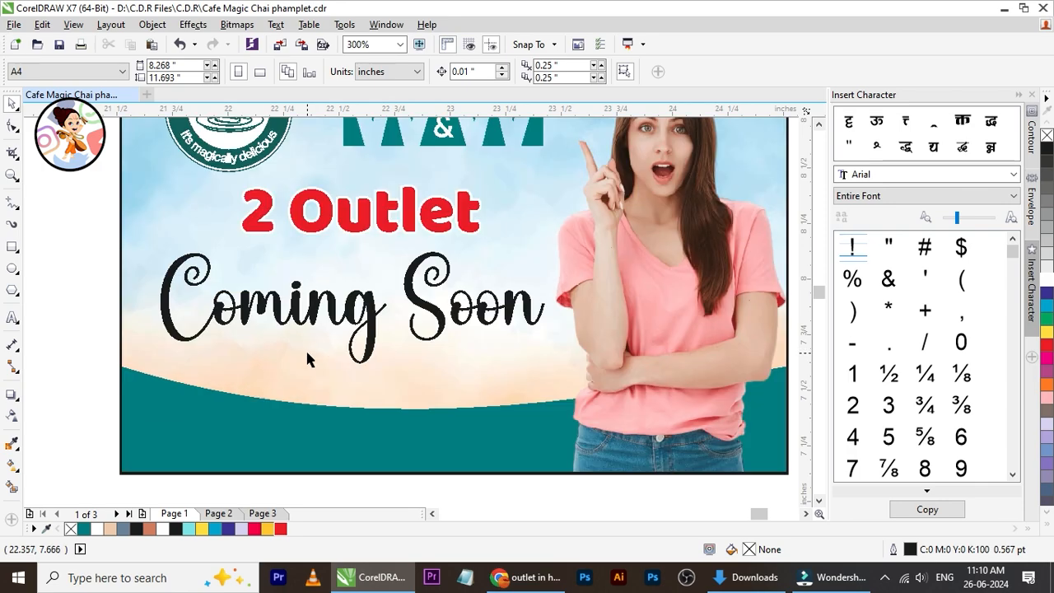
pyautogui.click(345, 425)
pyautogui.doubleClick(345, 424)
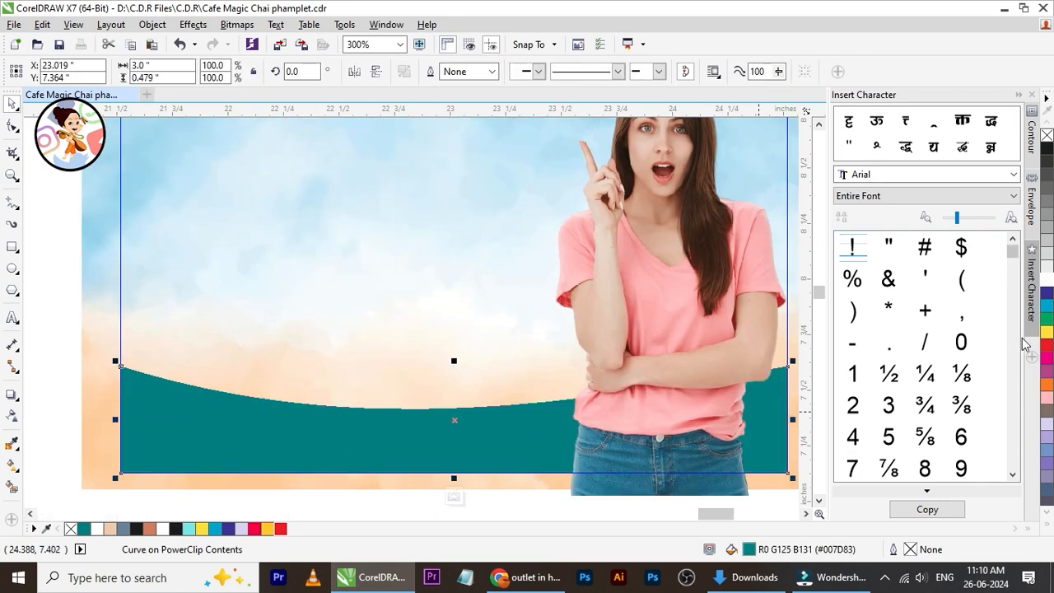
pyautogui.rightClick(1046, 281)
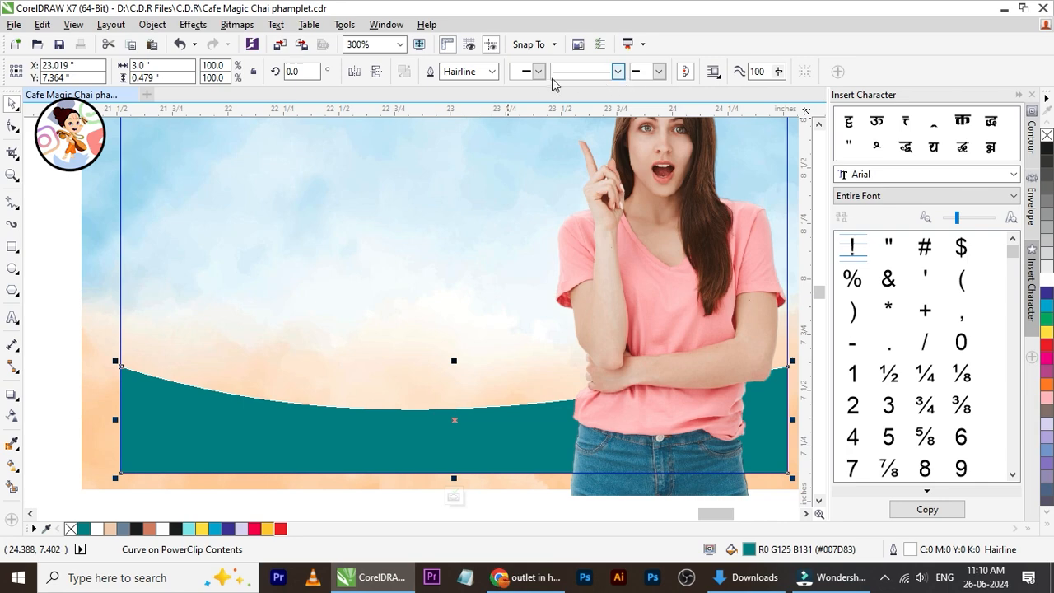
pyautogui.click(492, 71)
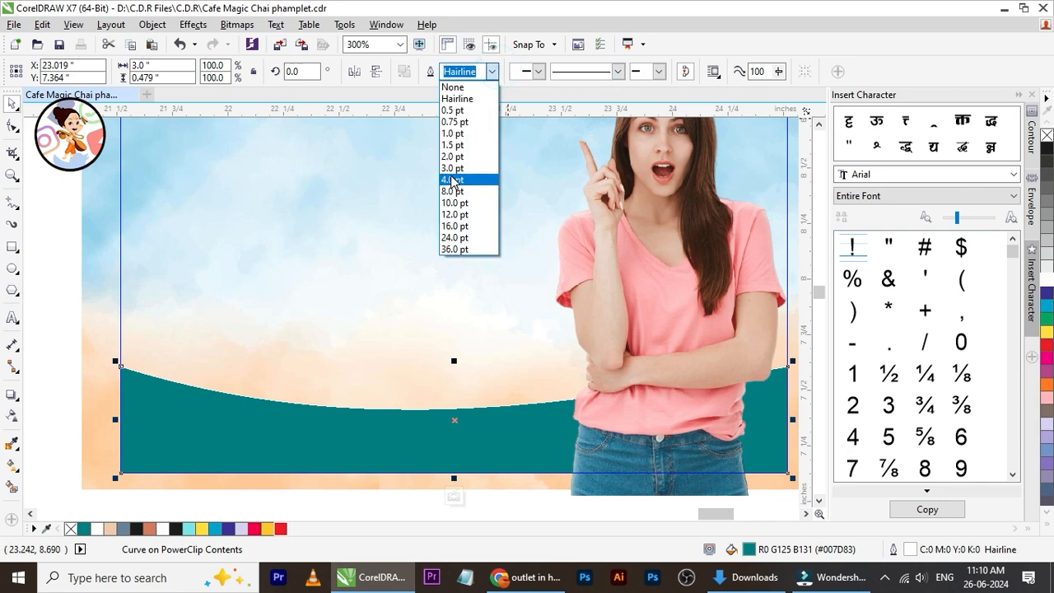
pyautogui.click(452, 168)
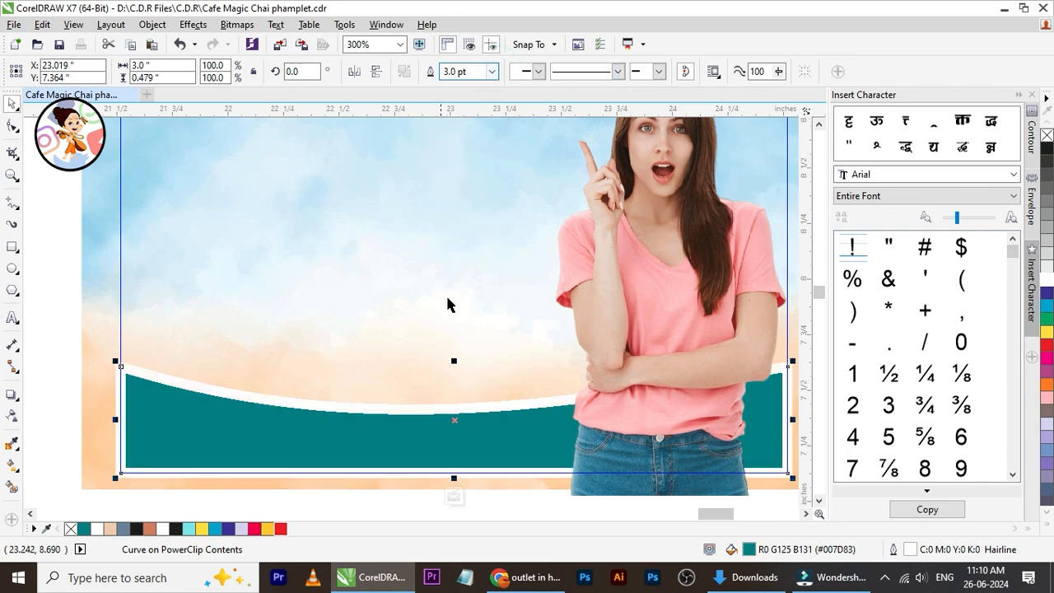
pyautogui.click(492, 72)
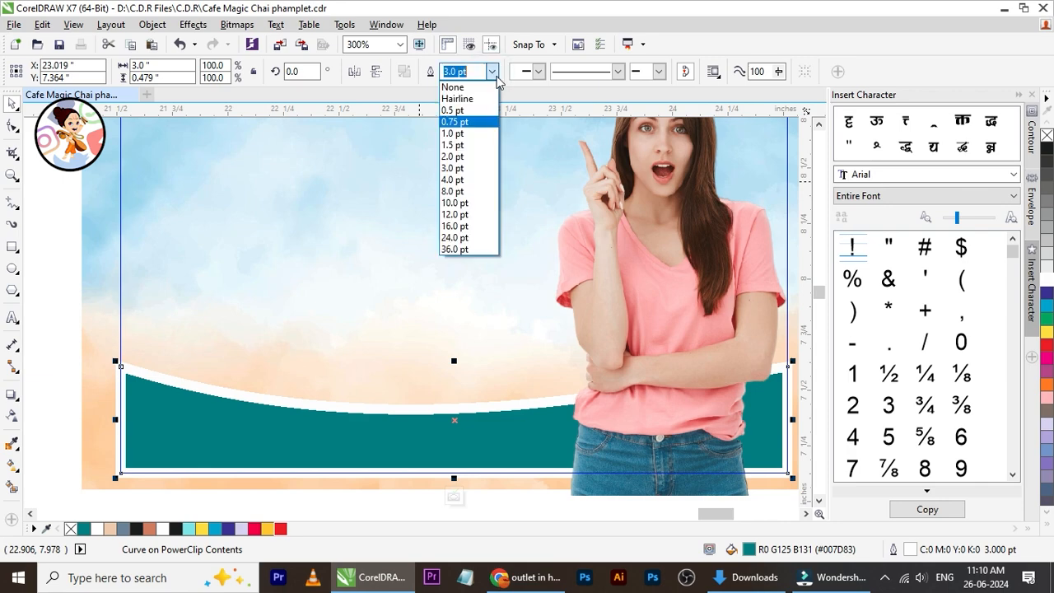
pyautogui.click(455, 156)
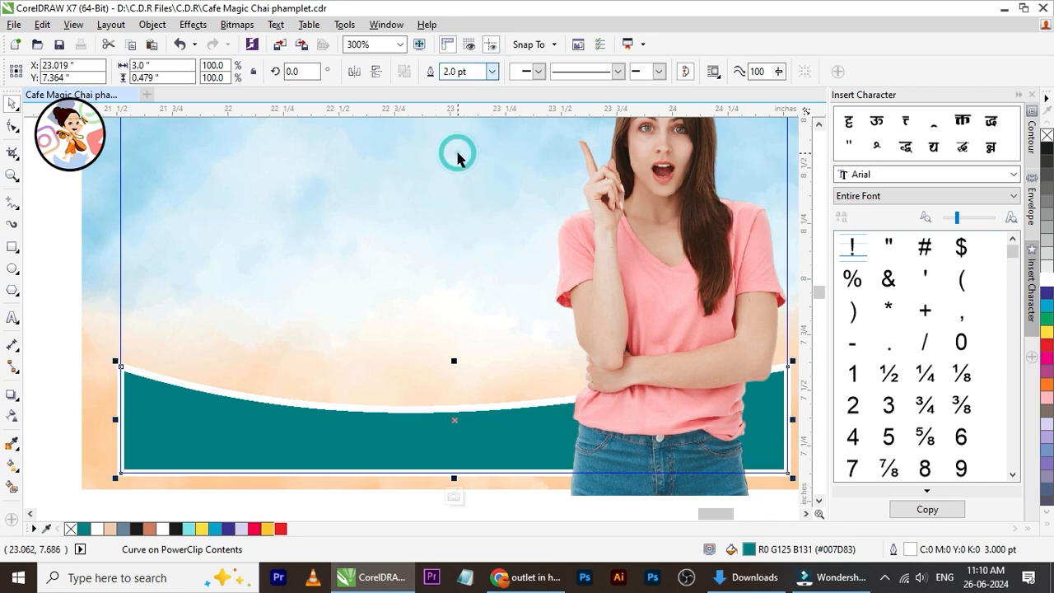
# Add a black drop shadow to the woman's photo, almost straight down at 268 degrees, with opacity 50 and feathering 15
pyautogui.click(605, 288)
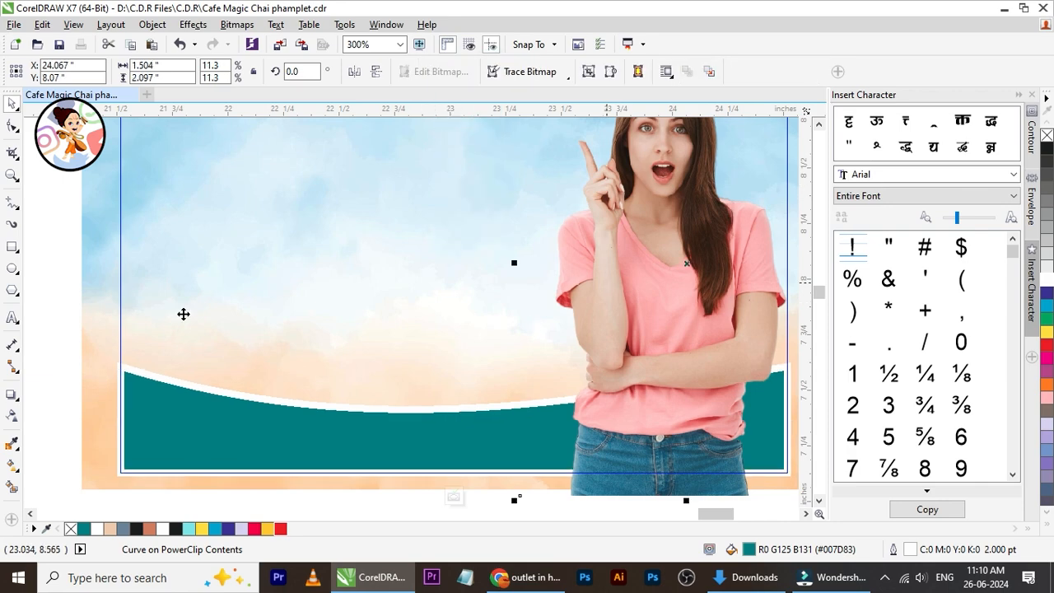
pyautogui.rightClick(12, 403)
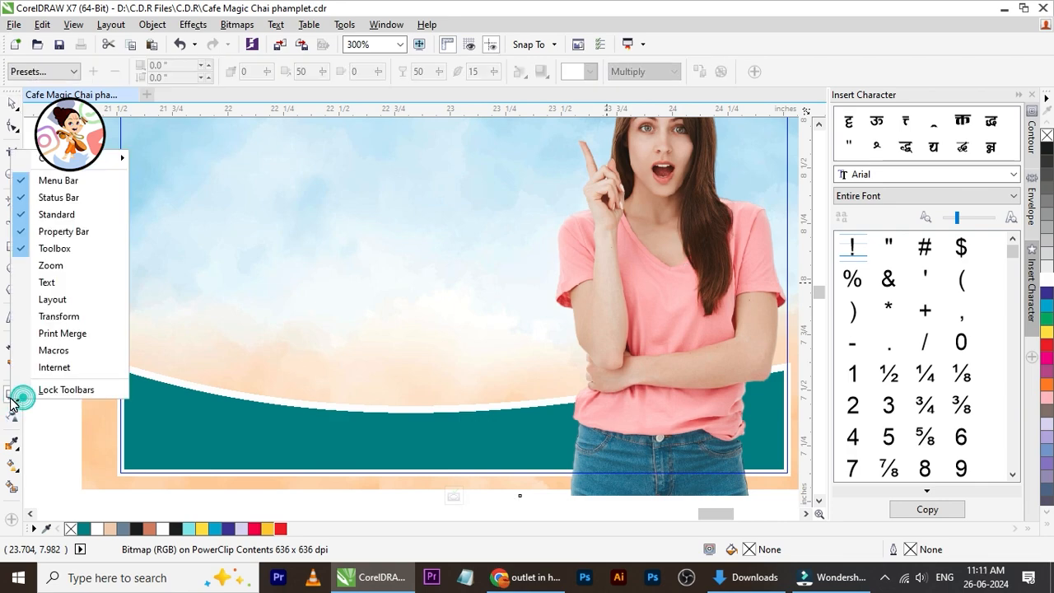
pyautogui.click(606, 321)
pyautogui.scroll(-2, 487, 361)
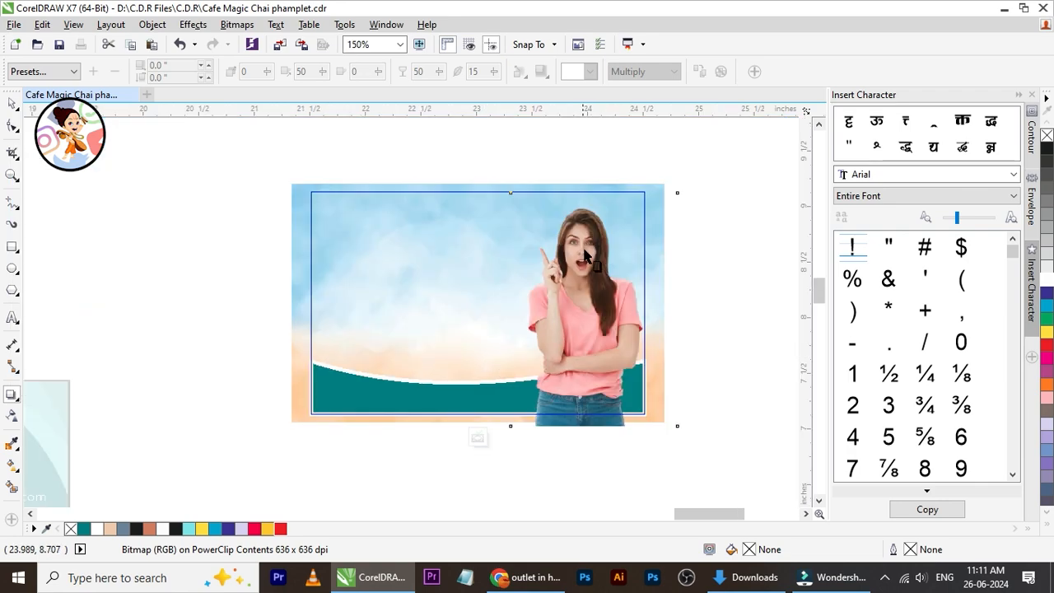
pyautogui.moveTo(594, 247); pyautogui.dragTo(586, 423)
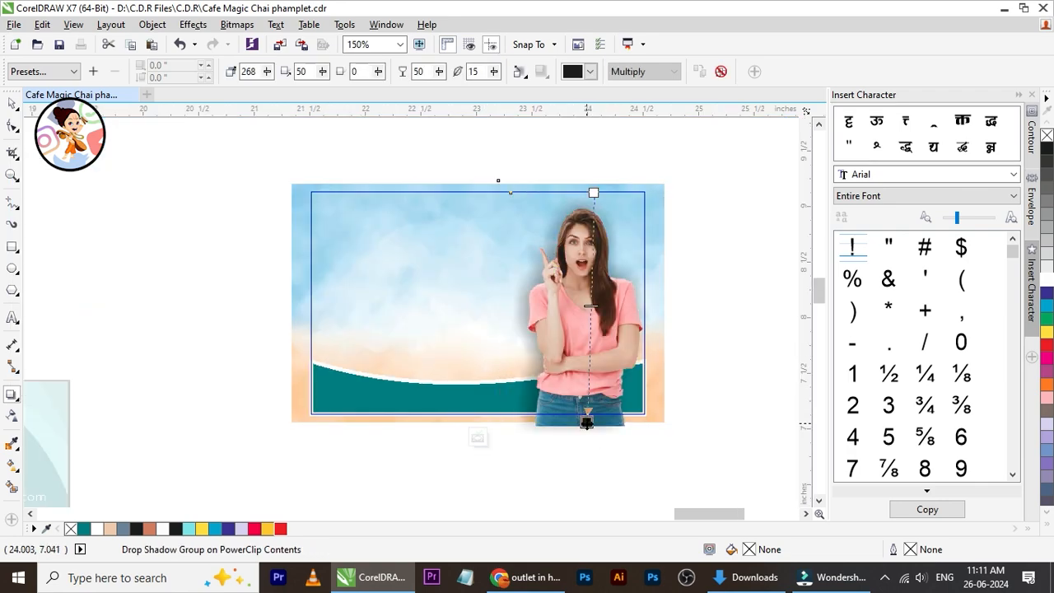
pyautogui.scroll(2, 589, 238)
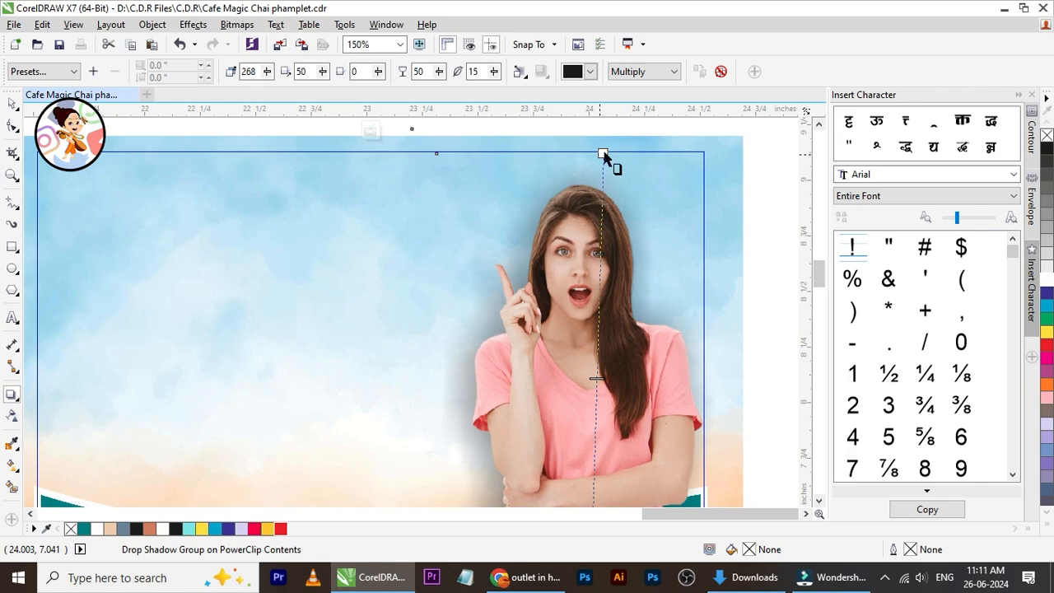
pyautogui.moveTo(602, 153); pyautogui.dragTo(564, 305)
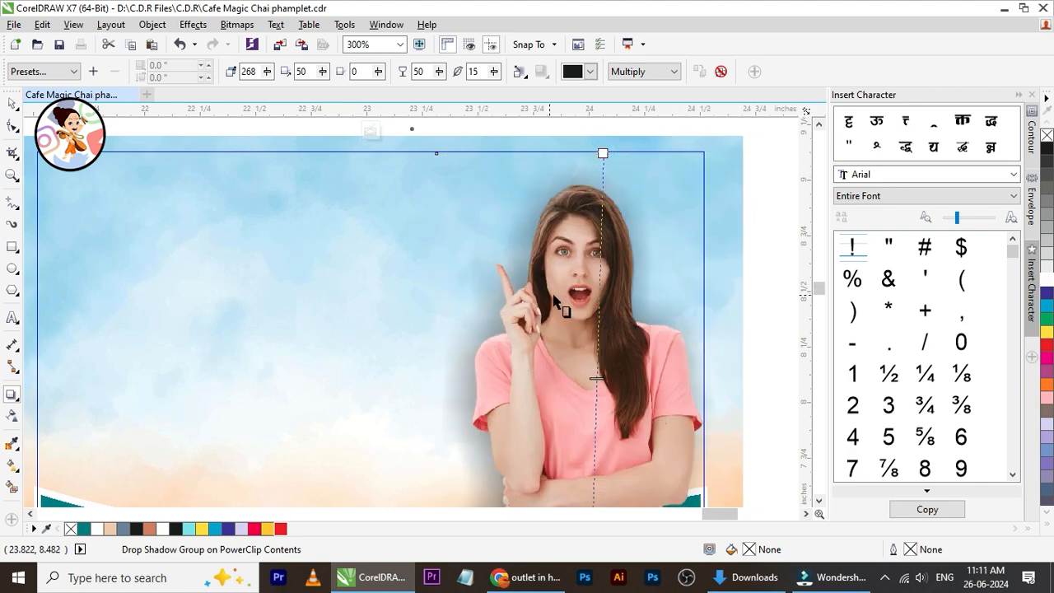
# Set the opacity of the woman's drop shadow to 40 and finish editing the PowerClip contents
pyautogui.scroll(-2, 565, 305)
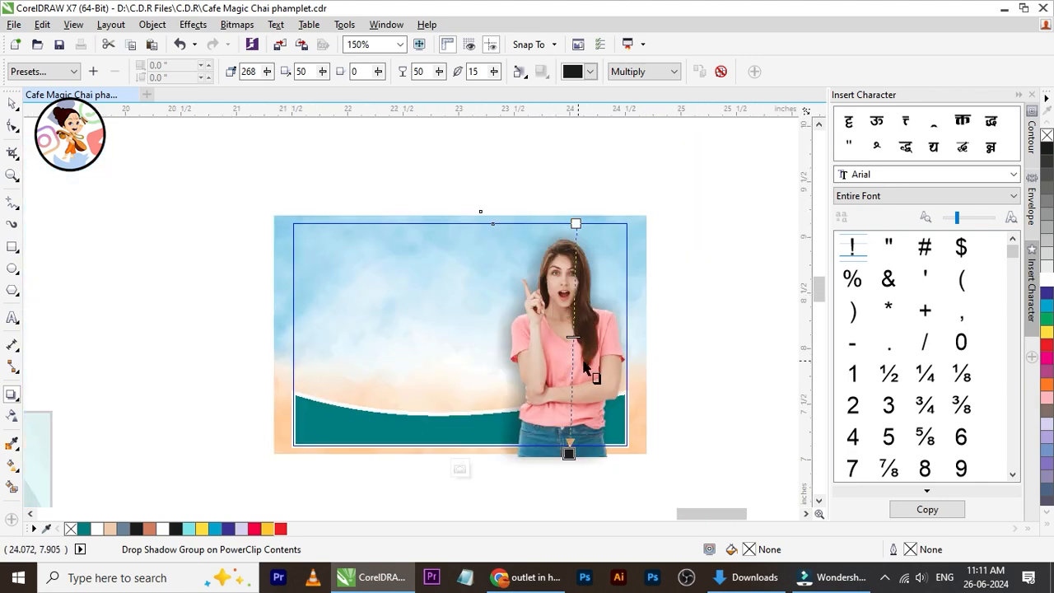
pyautogui.moveTo(571, 338); pyautogui.dragTo(571, 360)
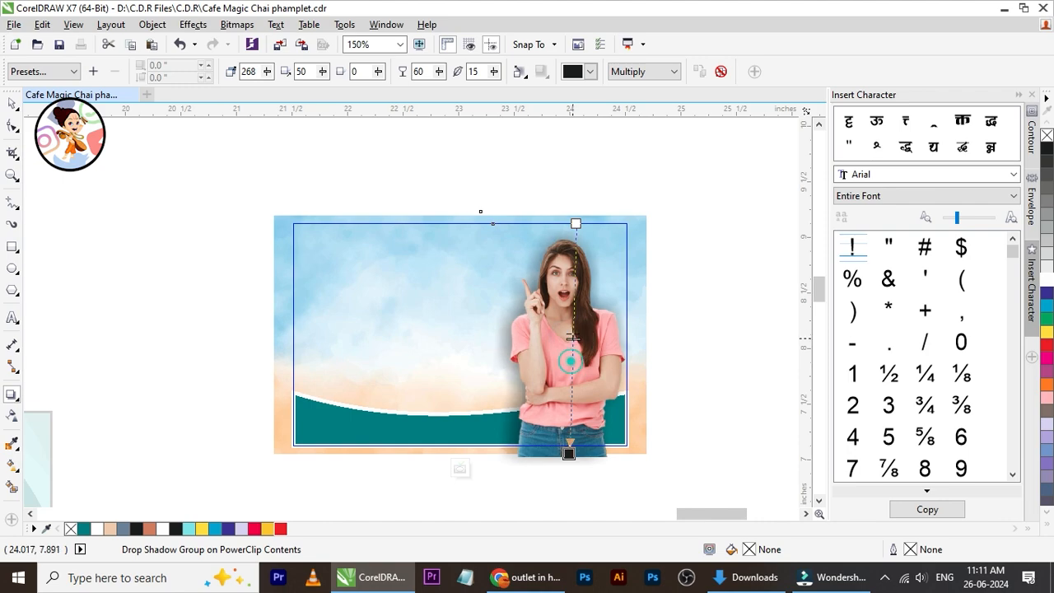
pyautogui.moveTo(570, 213); pyautogui.dragTo(575, 221)
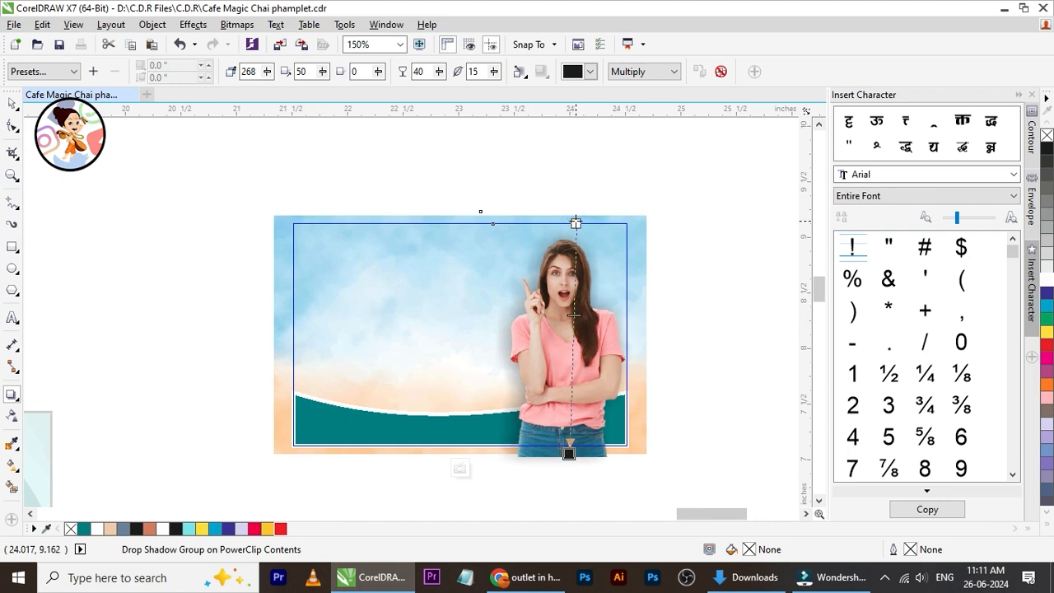
pyautogui.click(459, 470)
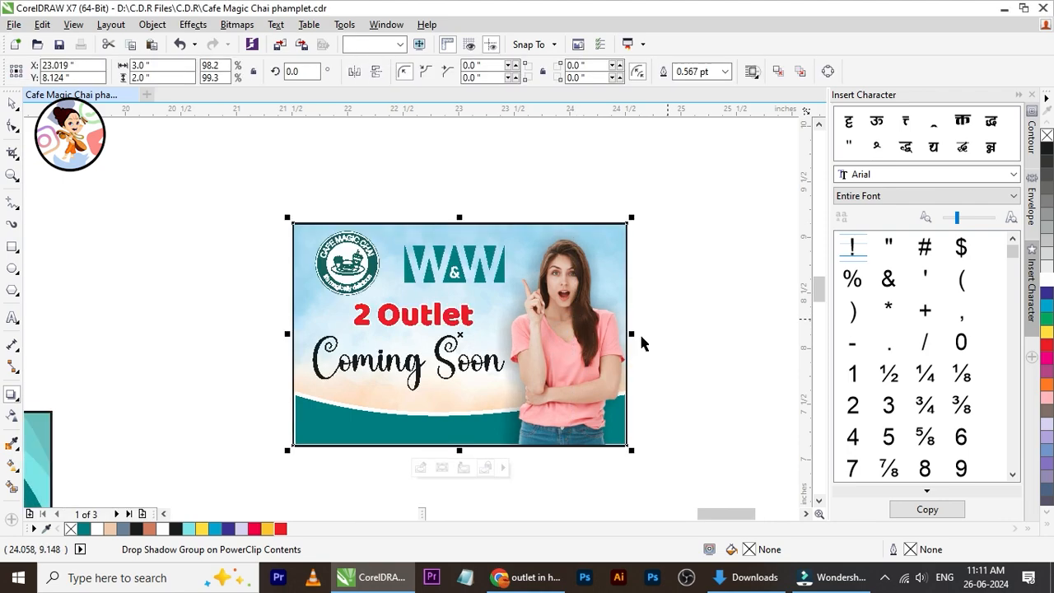
# Reopen the PowerClip contents and try the Small Glow shadow preset on the woman's photo with opacity 81
pyautogui.doubleClick(545, 346)
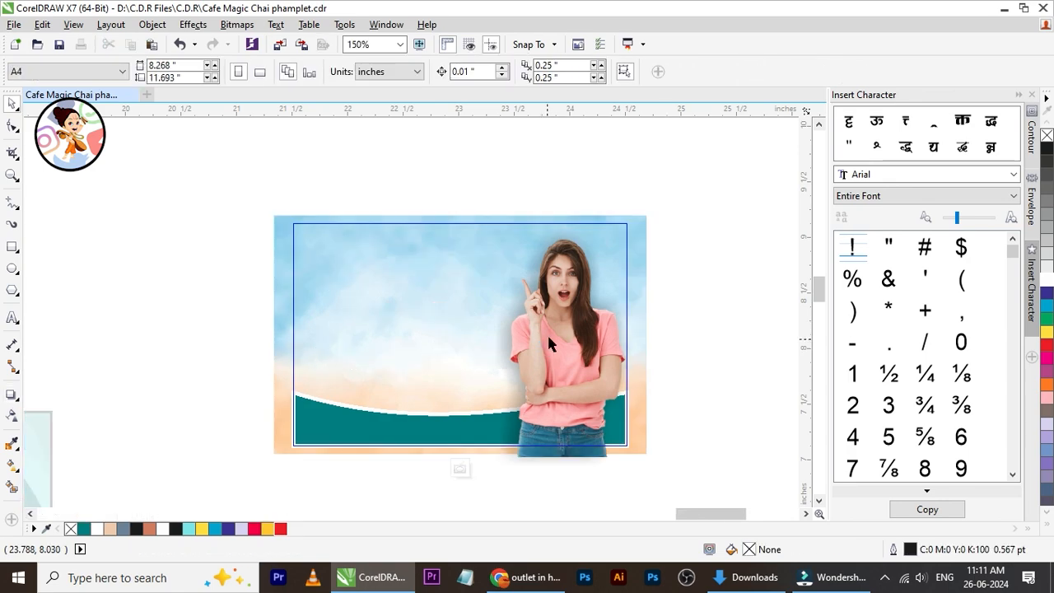
pyautogui.click(548, 339)
pyautogui.click(12, 394)
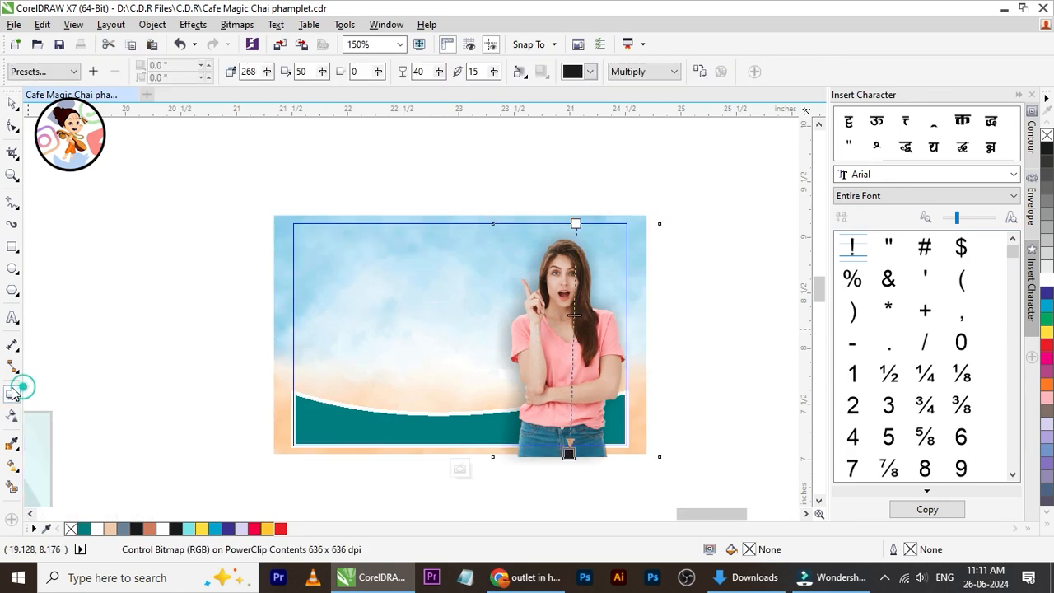
pyautogui.click(65, 71)
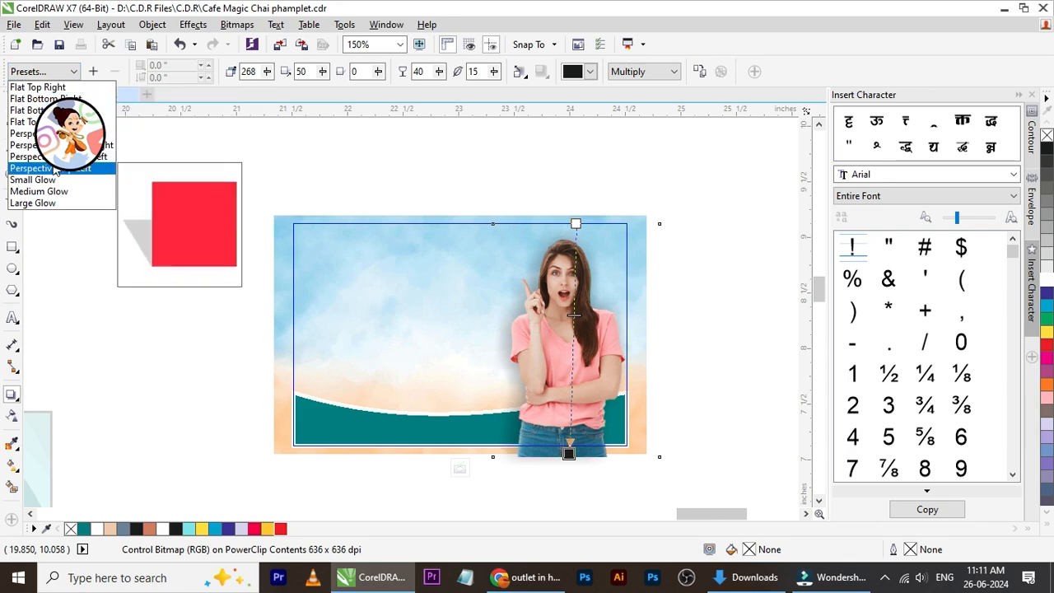
pyautogui.click(33, 180)
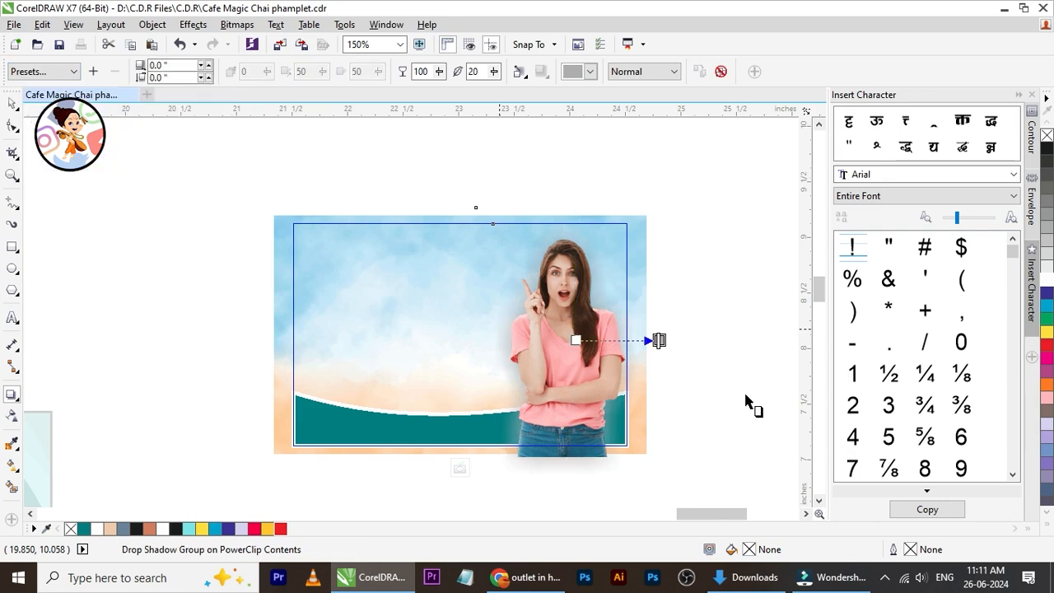
pyautogui.scroll(2, 588, 319)
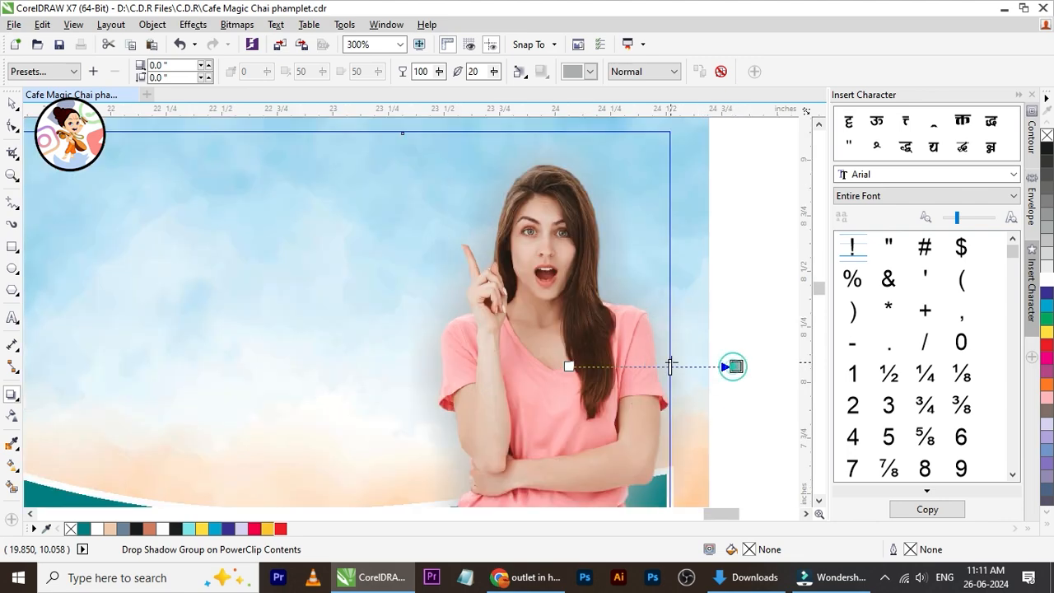
pyautogui.moveTo(731, 366); pyautogui.dragTo(703, 367)
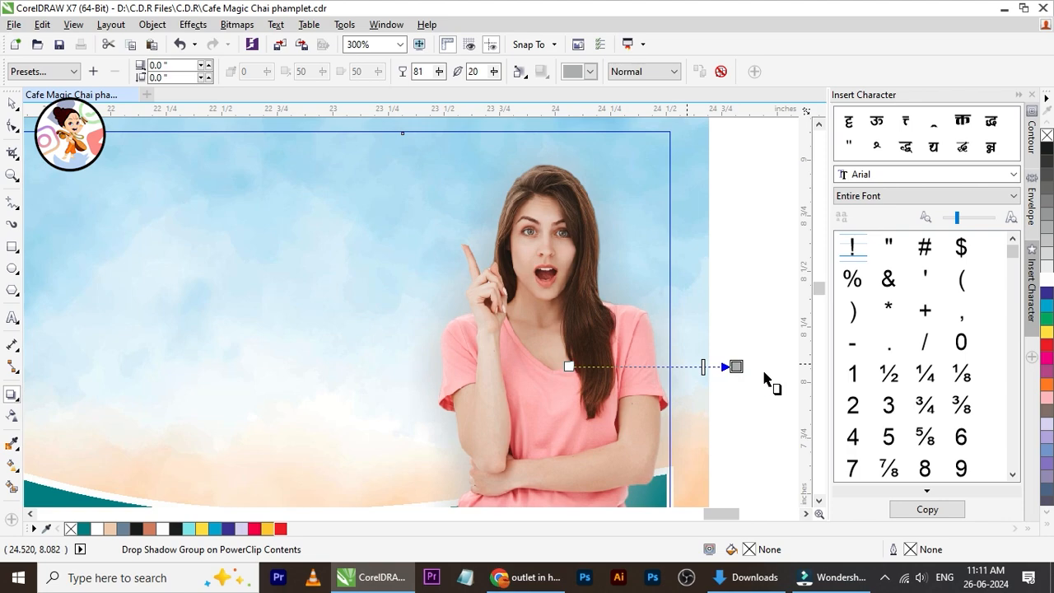
# Clear the glow effect from the woman's photo
pyautogui.click(13, 105)
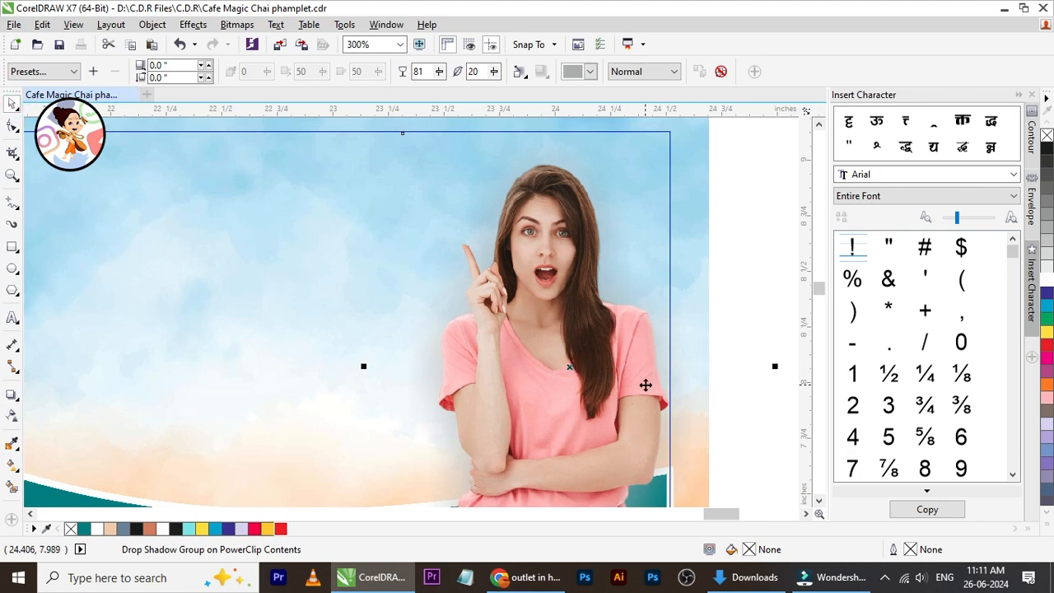
pyautogui.click(719, 72)
pyautogui.scroll(-2, 412, 313)
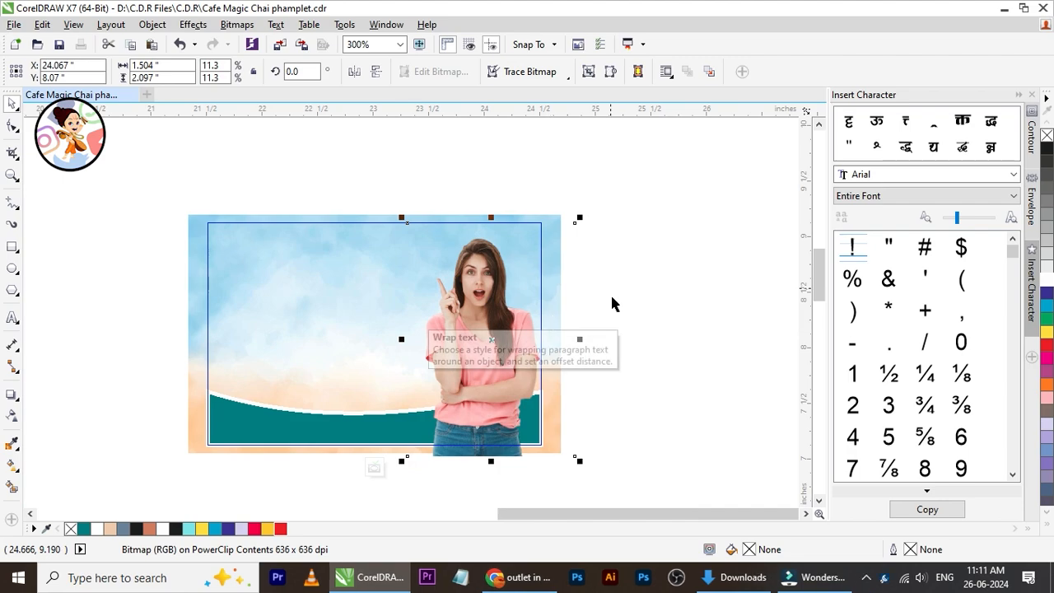
pyautogui.click(619, 312)
# Finish editing the PowerClip contents and check the teal strip's white edge on the complete card
pyautogui.click(374, 468)
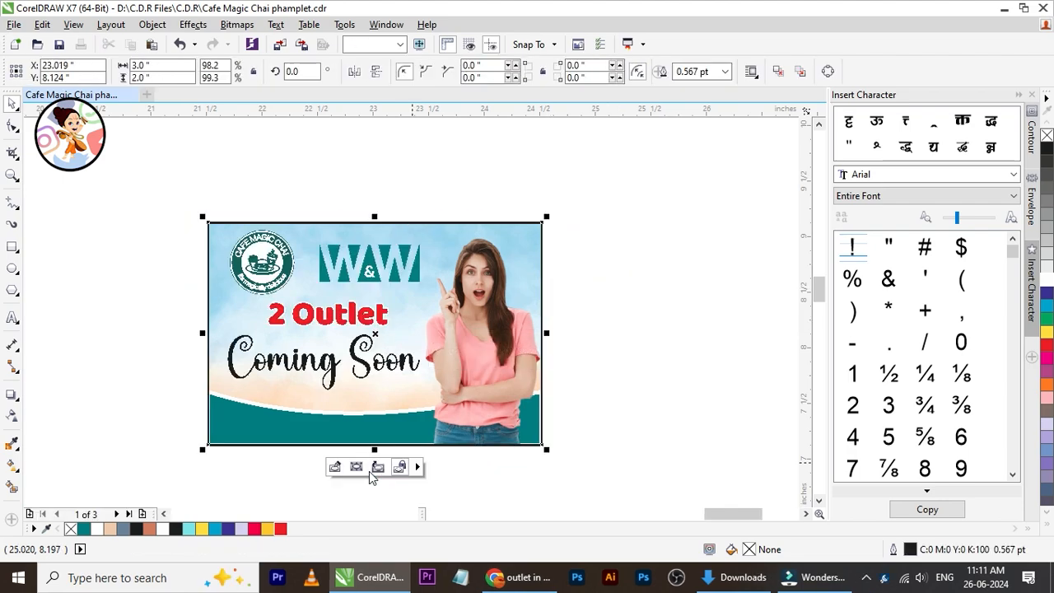
pyautogui.click(600, 412)
pyautogui.scroll(2, 259, 416)
pyautogui.scroll(-2, 259, 415)
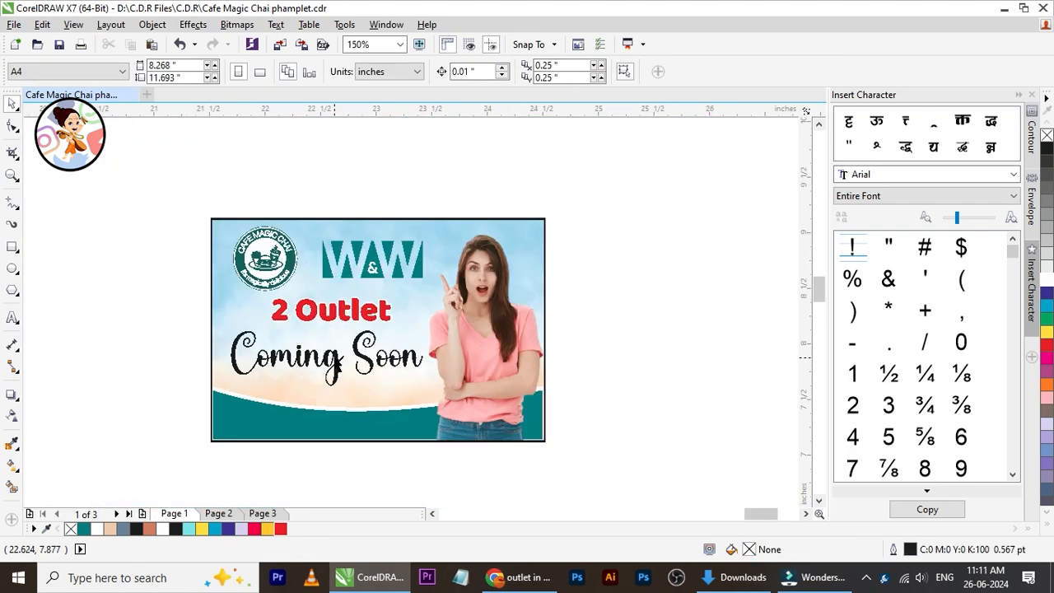
pyautogui.scroll(2, 257, 415)
pyautogui.scroll(2, 257, 416)
# Edit the card's PowerClip contents, enlarge the teal strip from its centre to about 3.352 by 0.535 inches, and finish editing
pyautogui.click(250, 404)
pyautogui.scroll(-2, 252, 405)
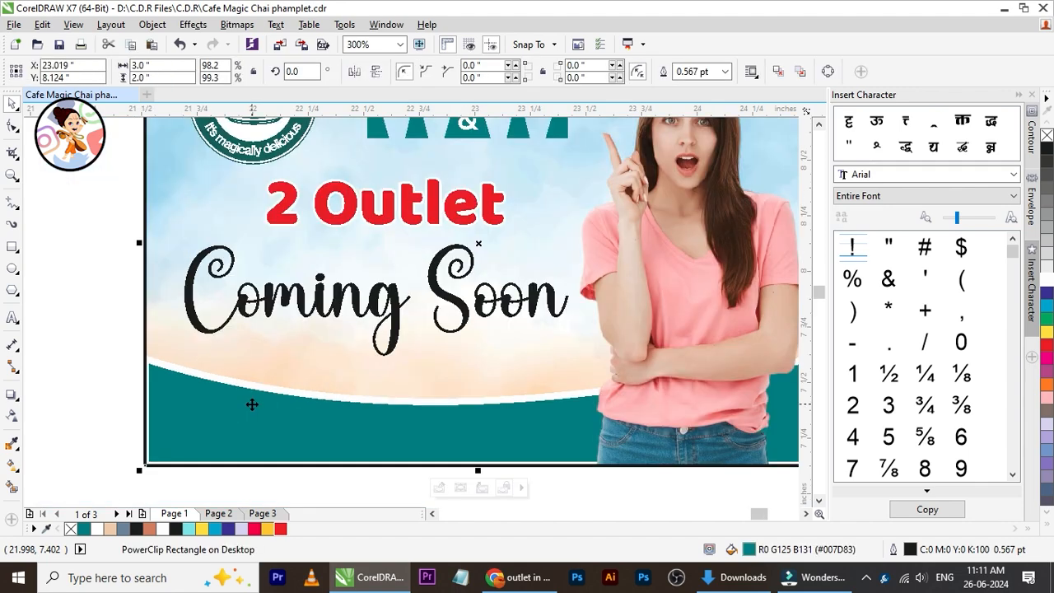
pyautogui.doubleClick(253, 404)
pyautogui.click(271, 420)
pyautogui.scroll(-2, 272, 420)
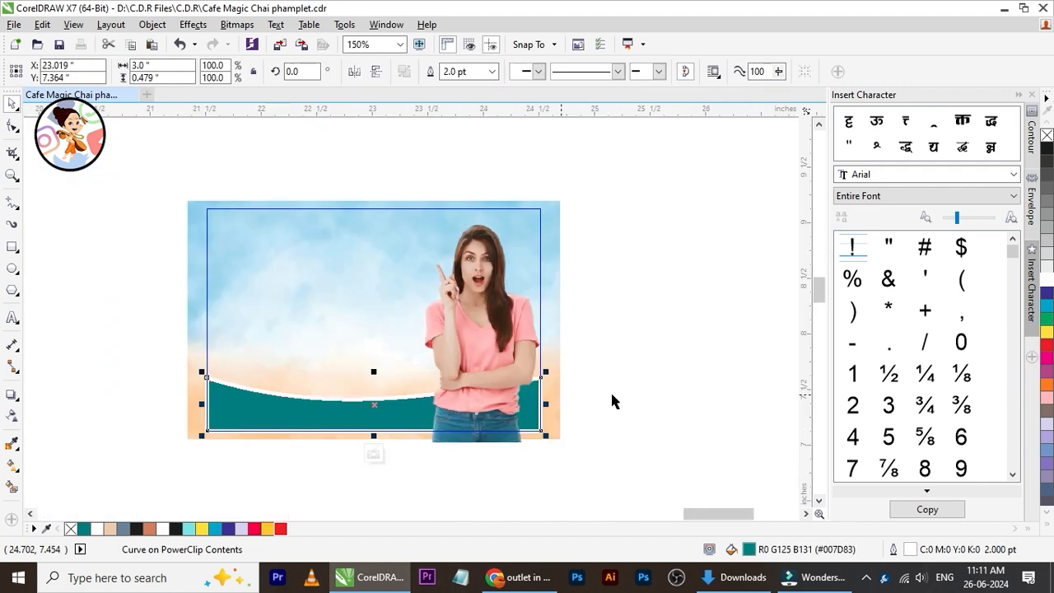
pyautogui.moveTo(544, 376); pyautogui.dragTo(563, 368)
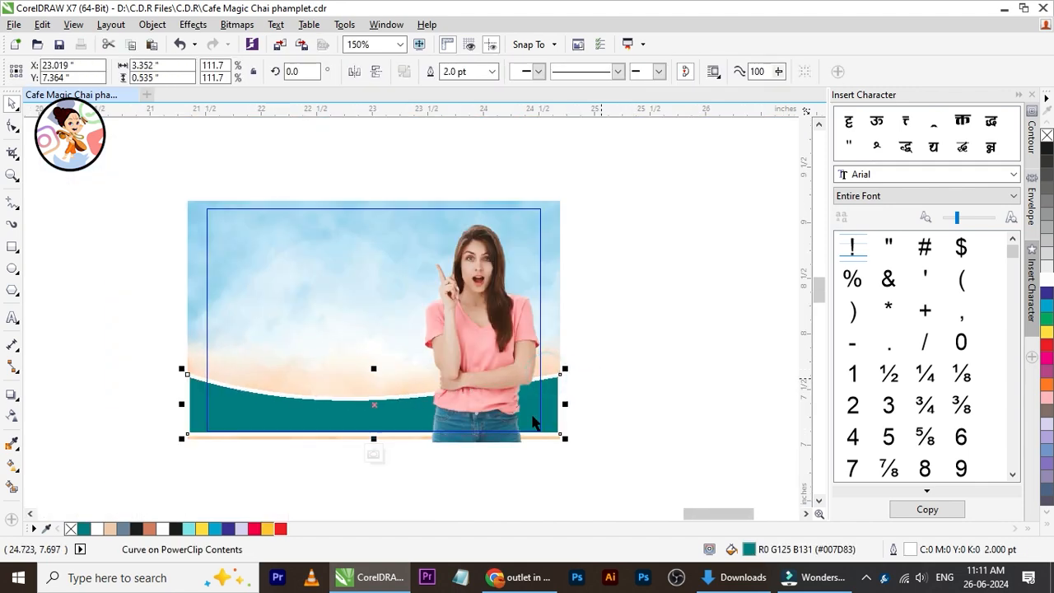
pyautogui.click(376, 454)
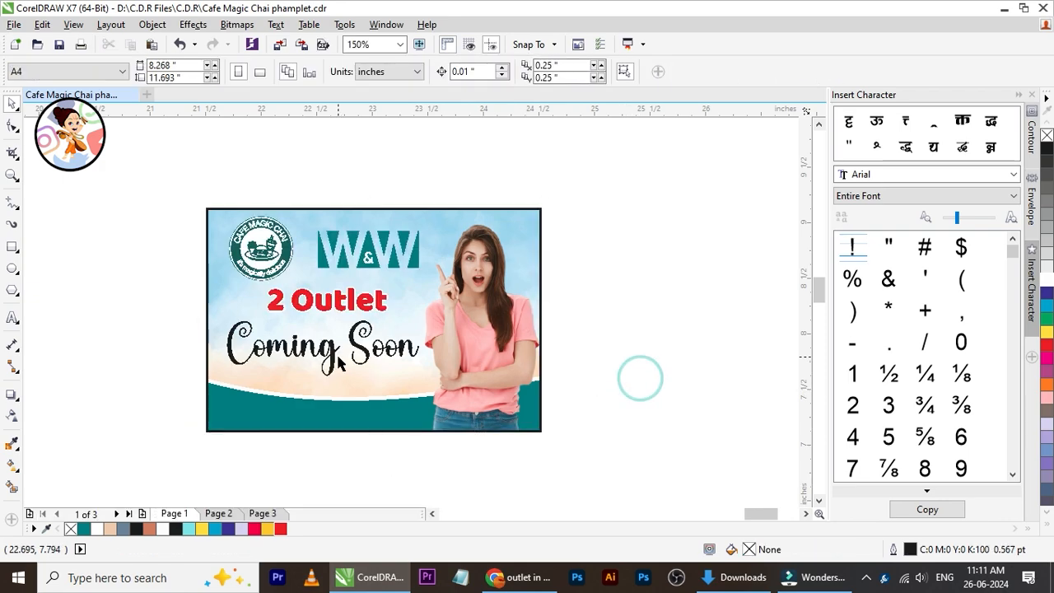
# Reopen the PowerClip contents, stretch the teal strip upward to about 0.69 inches high, and check it on the complete card
pyautogui.scroll(2, 295, 399)
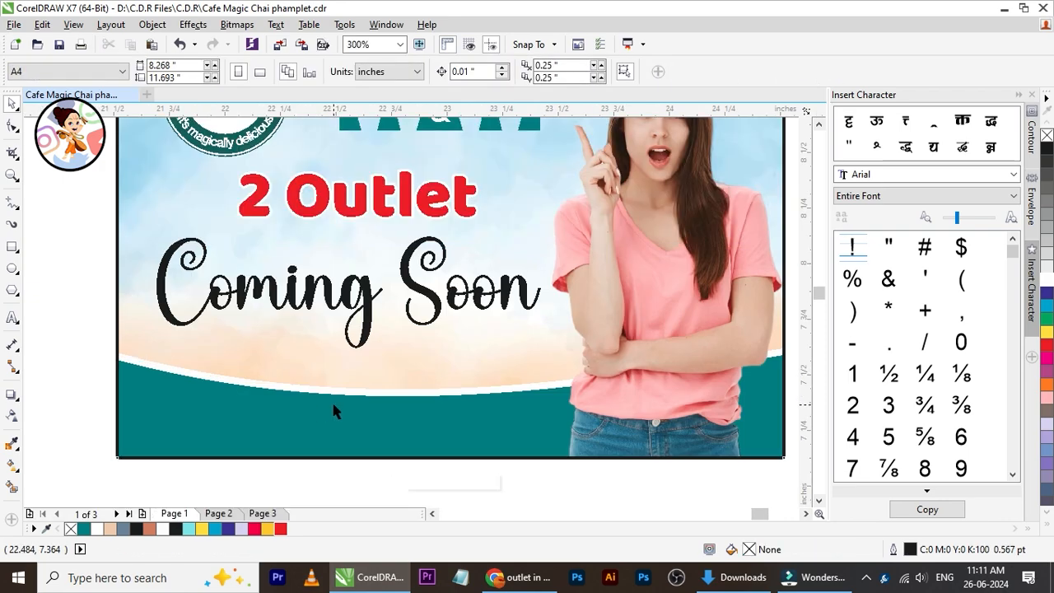
pyautogui.click(330, 402)
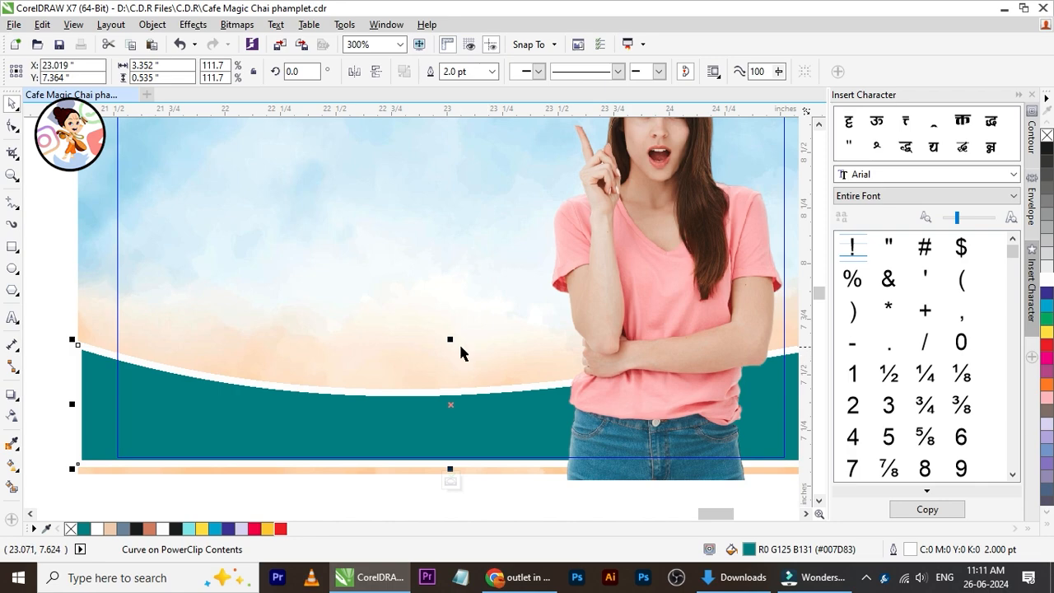
pyautogui.moveTo(455, 339)
pyautogui.mouseDown()
pyautogui.moveTo(457, 312)
pyautogui.moveTo(454, 321)
pyautogui.mouseUp()
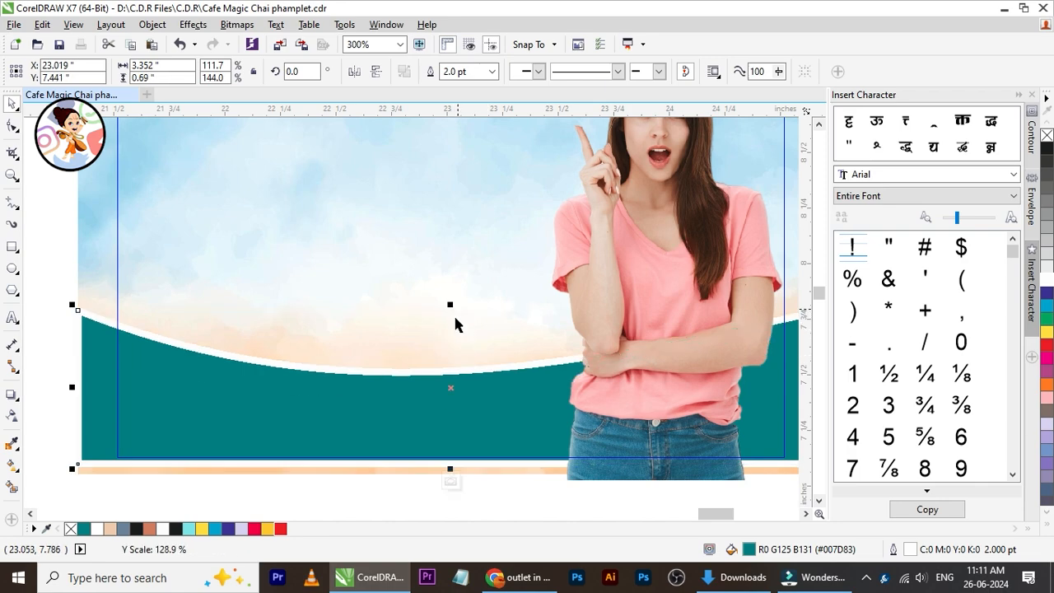
pyautogui.click(450, 481)
pyautogui.scroll(-2, 370, 336)
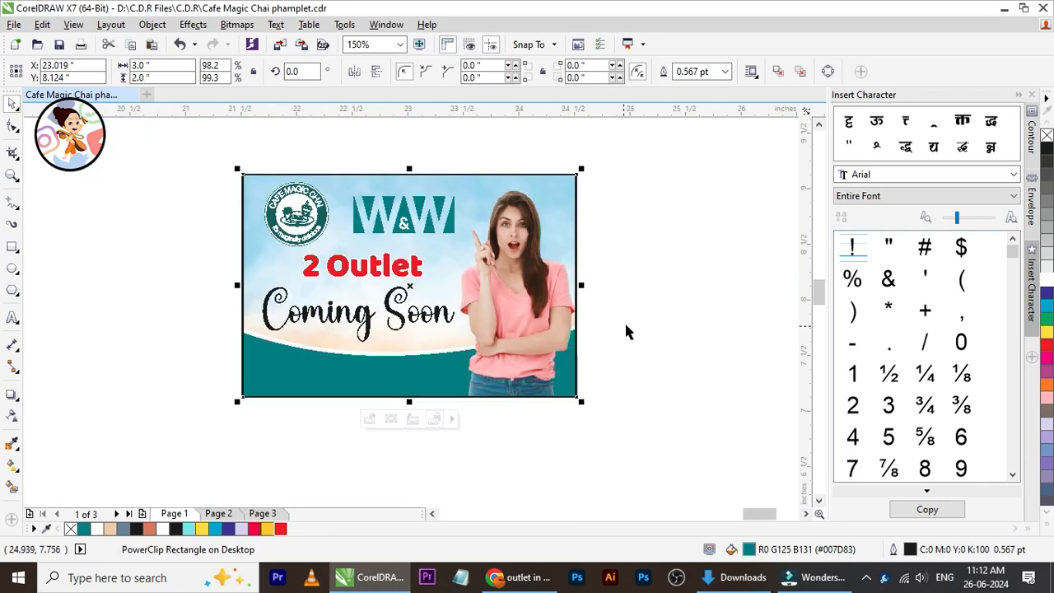
pyautogui.click(626, 324)
pyautogui.scroll(2, 403, 323)
pyautogui.scroll(-2, 388, 326)
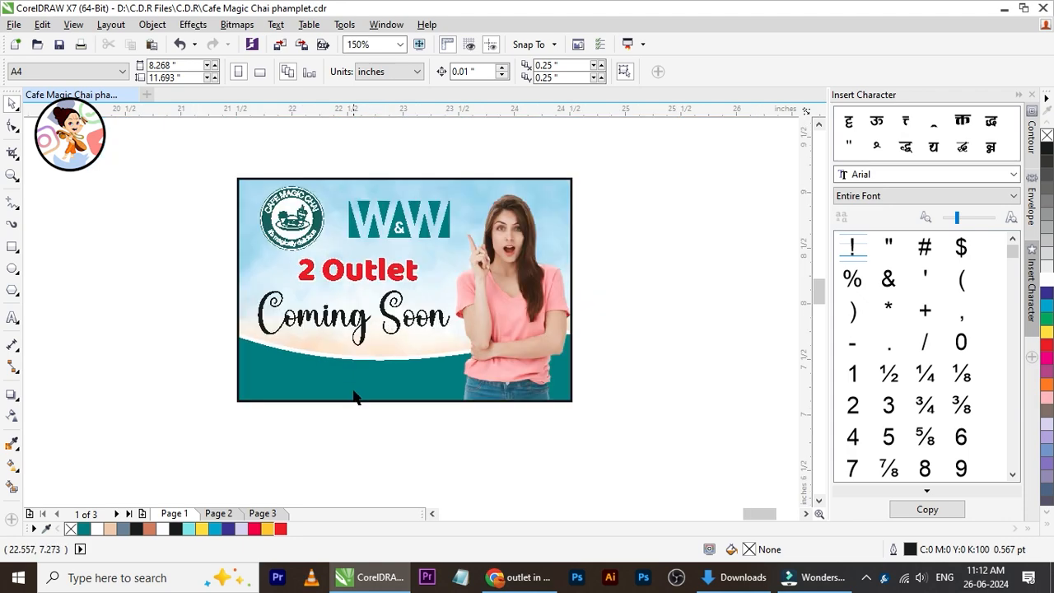
# Add the artistic text "JNV,Bikaner" and place it just below the card
pyautogui.click(17, 321)
pyautogui.click(652, 320)
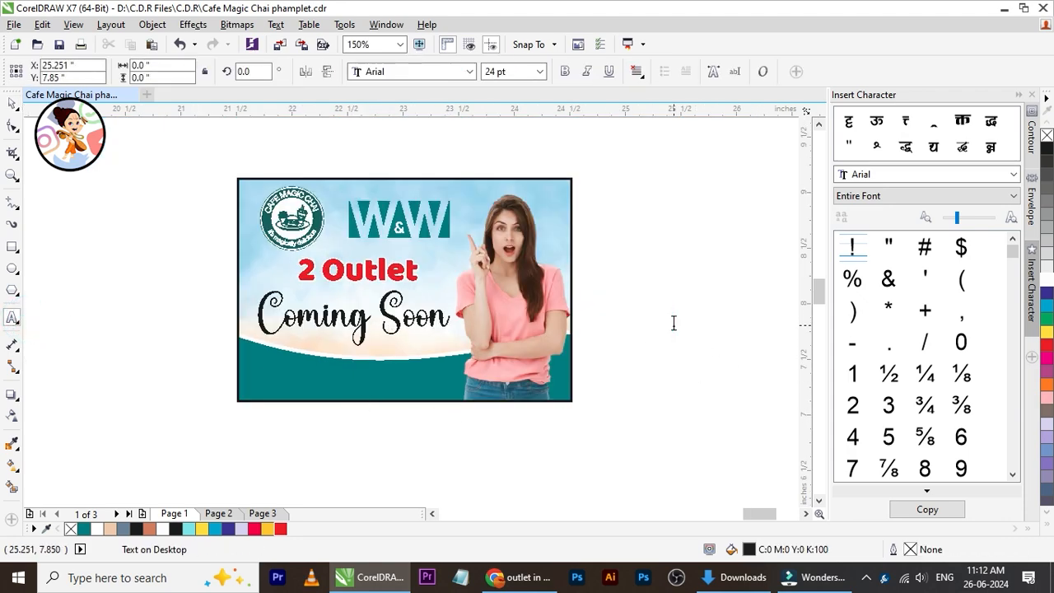
pyautogui.write('JNV,')
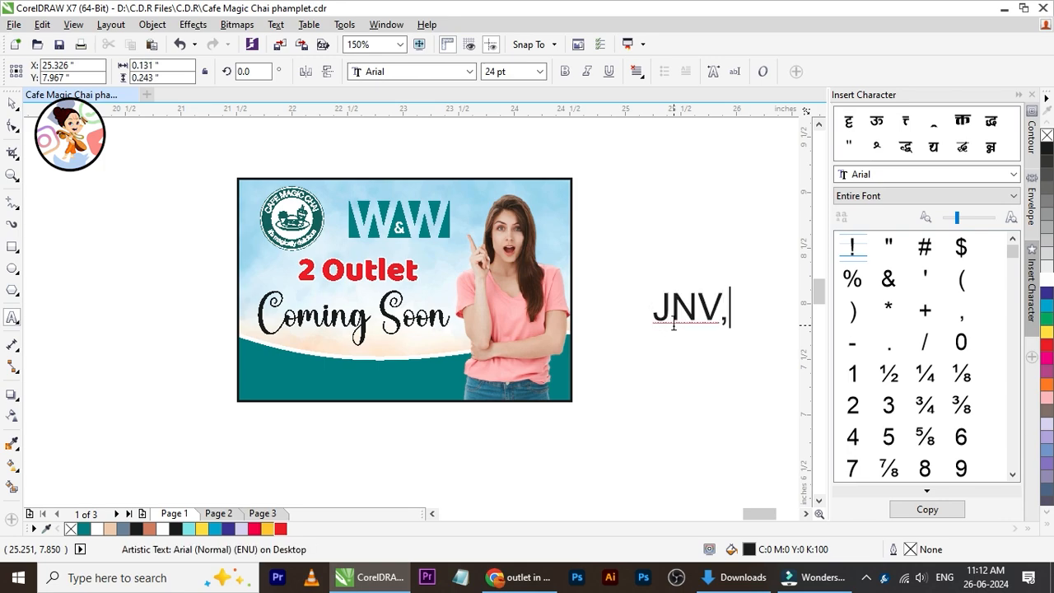
pyautogui.write('Bika')
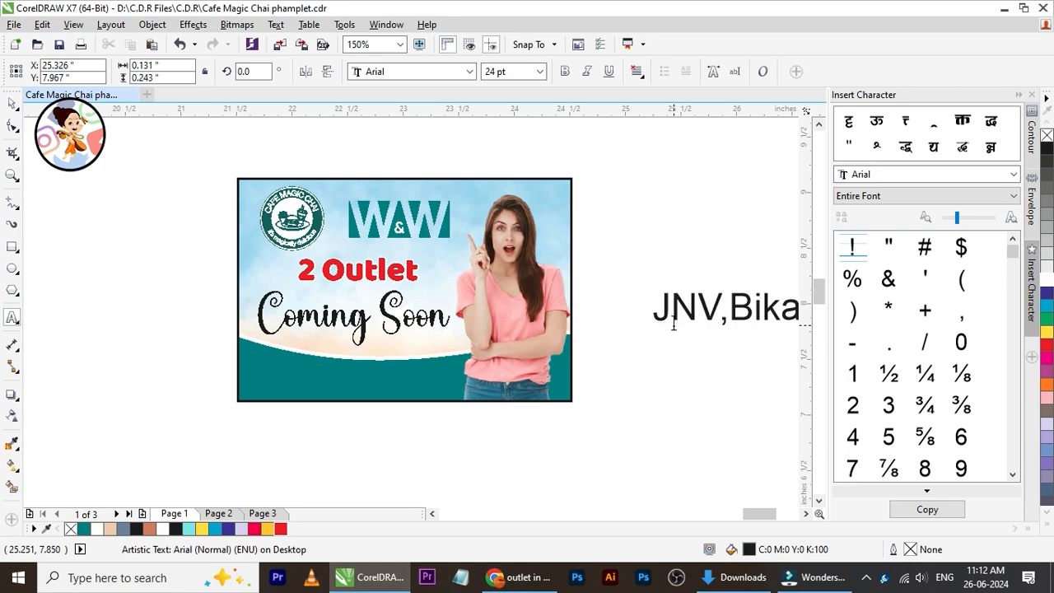
pyautogui.write('ner')
pyautogui.press('Escape')
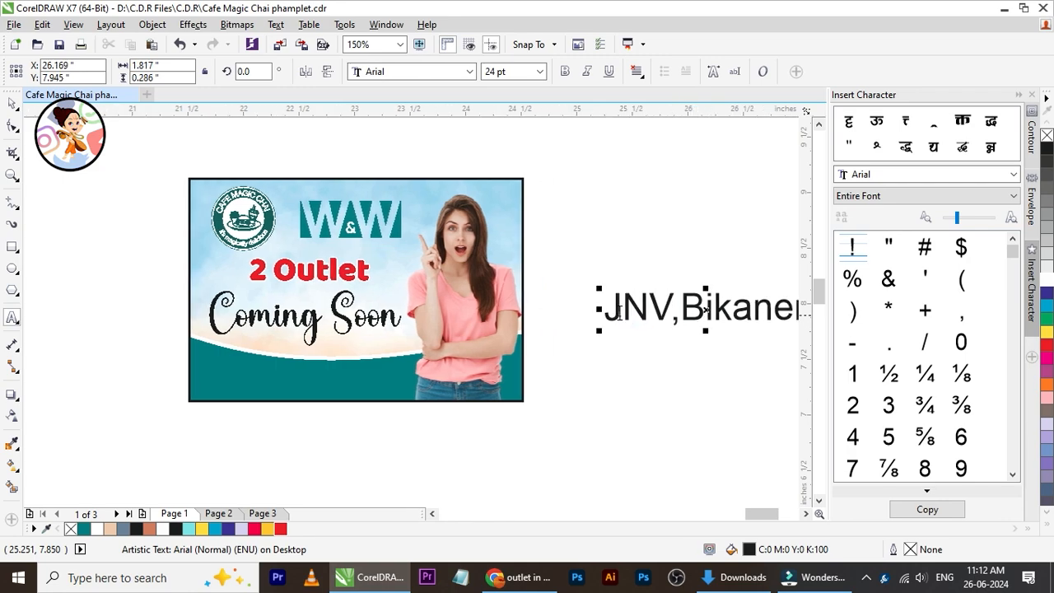
pyautogui.click(13, 104)
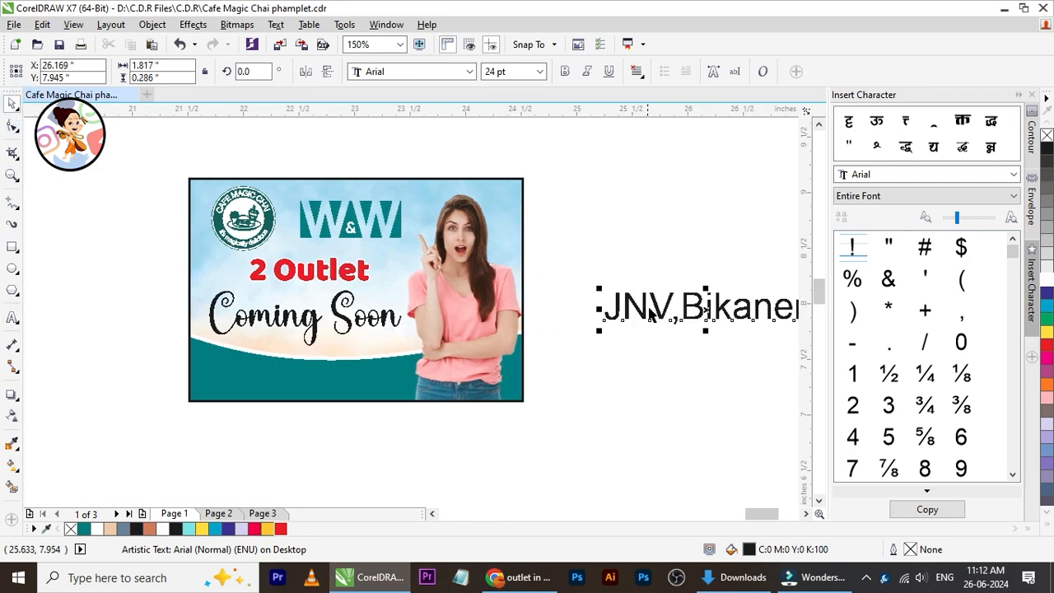
pyautogui.moveTo(692, 308); pyautogui.dragTo(287, 435)
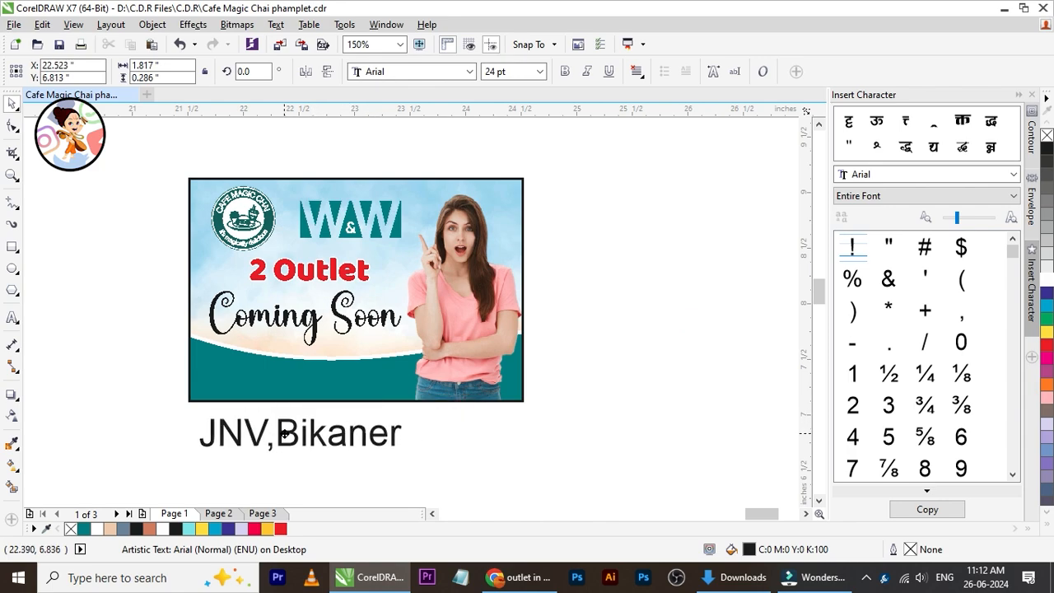
# Shift the two logos, the "2 Outlet" heading and the "Coming Soon" text slightly upward on the card
pyautogui.scroll(2, 313, 218)
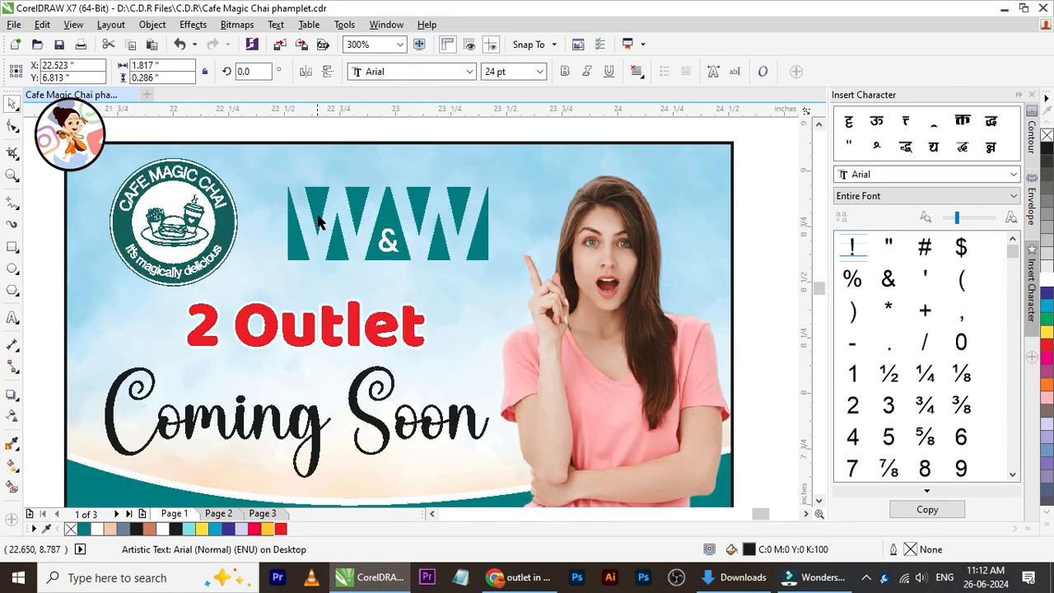
pyautogui.moveTo(320, 221); pyautogui.dragTo(319, 216)
pyautogui.moveTo(336, 338); pyautogui.dragTo(336, 327)
pyautogui.click(363, 411)
pyautogui.press('Up')
pyautogui.press('Up')
pyautogui.press('Up')
pyautogui.press('Up')
pyautogui.press('Up')
pyautogui.press('Up')
pyautogui.press('Up')
pyautogui.press('Up')
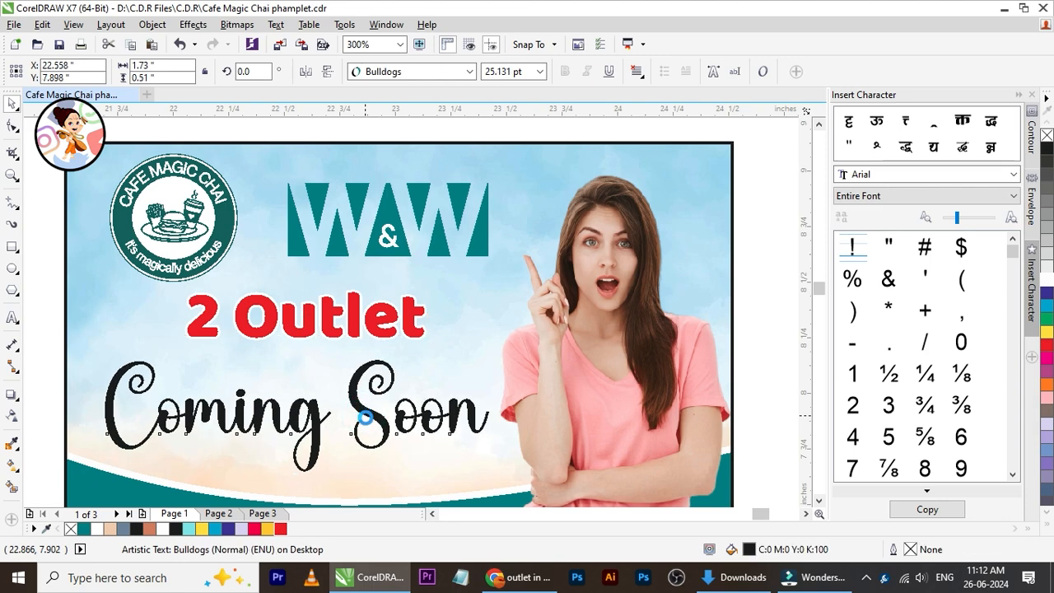
# Shrink the "Coming Soon" text to about 24.4 pt and centre it horizontally on the "2 Outlet" heading
pyautogui.moveTo(495, 341); pyautogui.dragTo(485, 338)
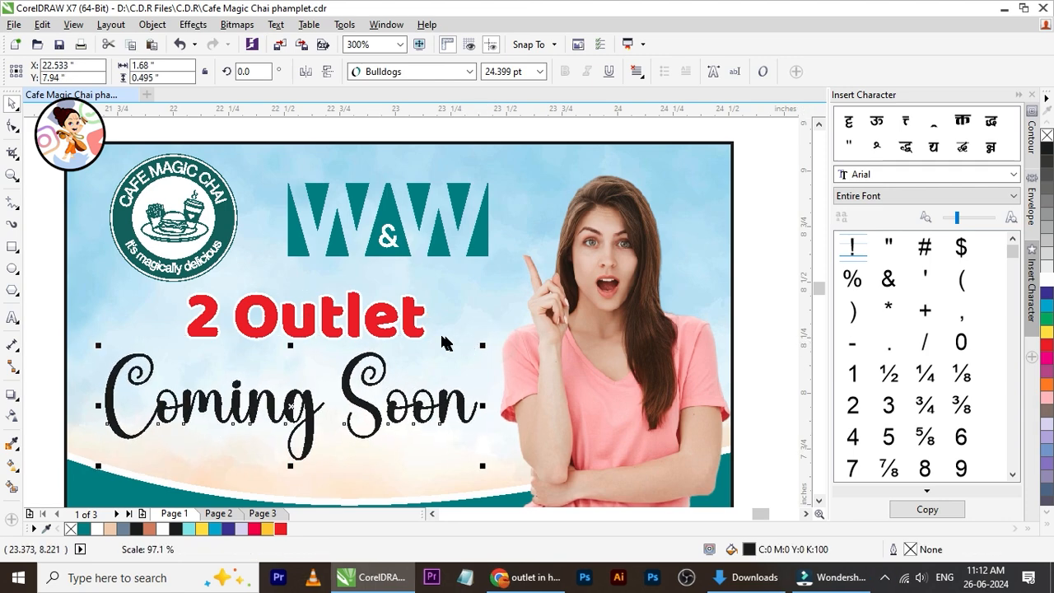
pyautogui.keyDown('shift'); pyautogui.click(417, 332); pyautogui.keyUp('shift')
pyautogui.press('c')
pyautogui.scroll(-2, 416, 336)
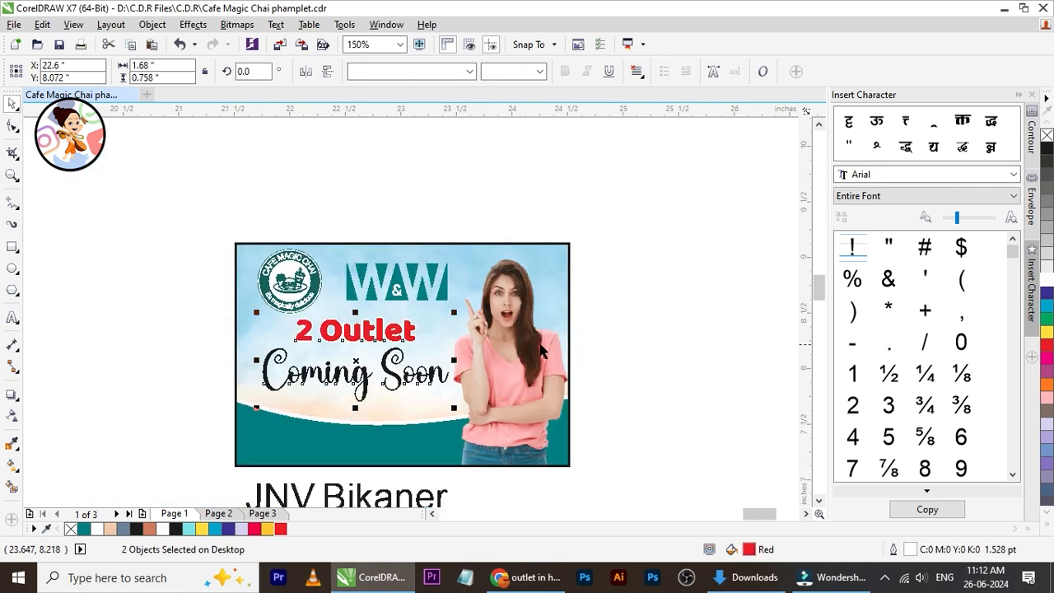
pyautogui.click(611, 331)
# Stretch the teal strip inside the PowerClip upward to about 0.823 inches high and finish editing the contents
pyautogui.click(439, 455)
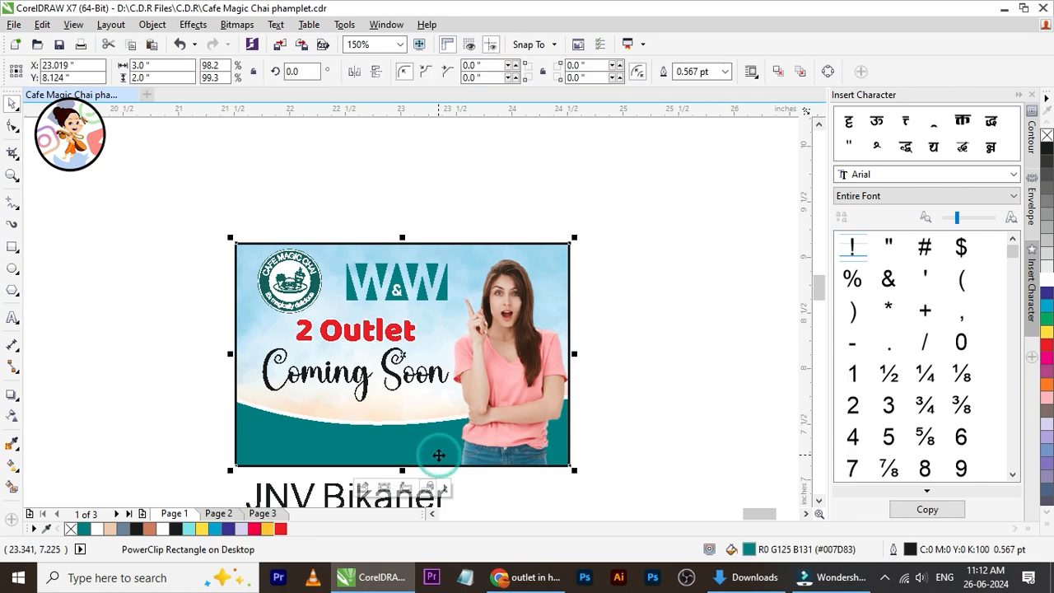
pyautogui.doubleClick(437, 450)
pyautogui.click(407, 435)
pyautogui.moveTo(402, 389); pyautogui.dragTo(401, 371)
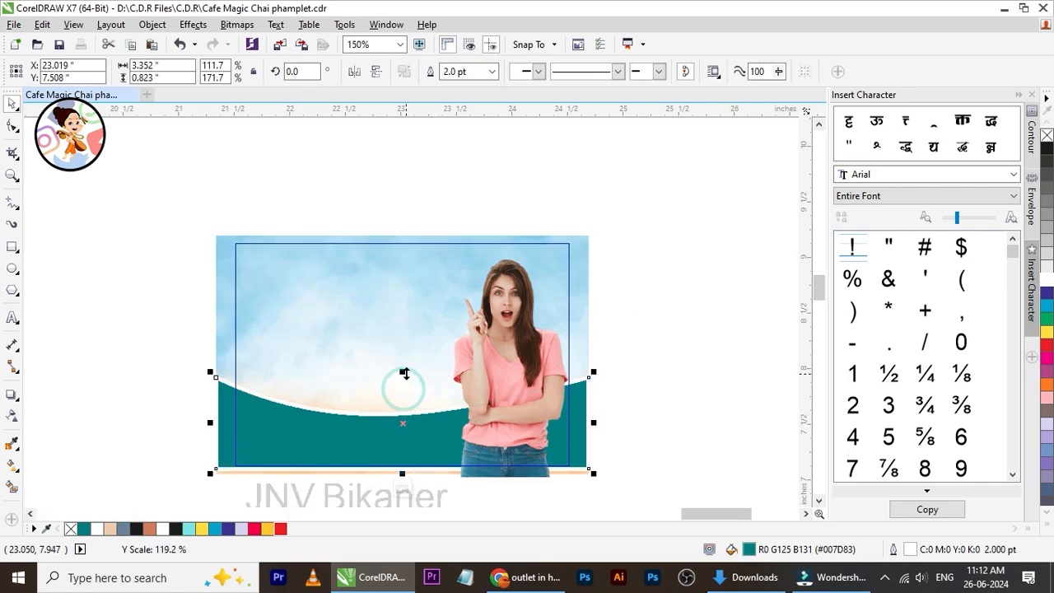
pyautogui.click(402, 489)
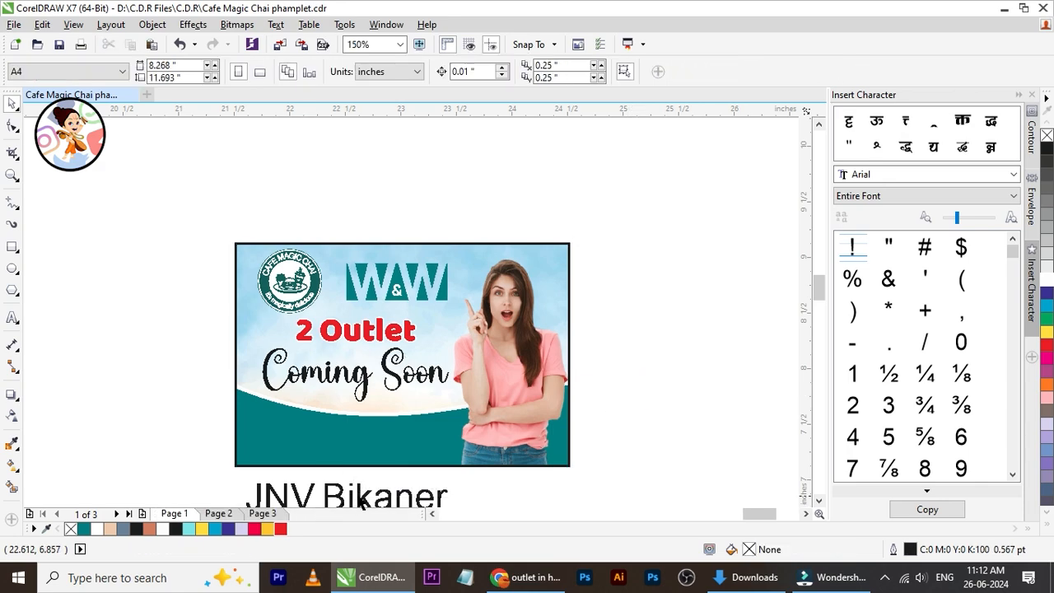
# Move the "JNV,Bikaner" text onto the teal strip and reduce its font size to 12 pt
pyautogui.moveTo(355, 496); pyautogui.dragTo(378, 429)
pyautogui.scroll(2, 353, 441)
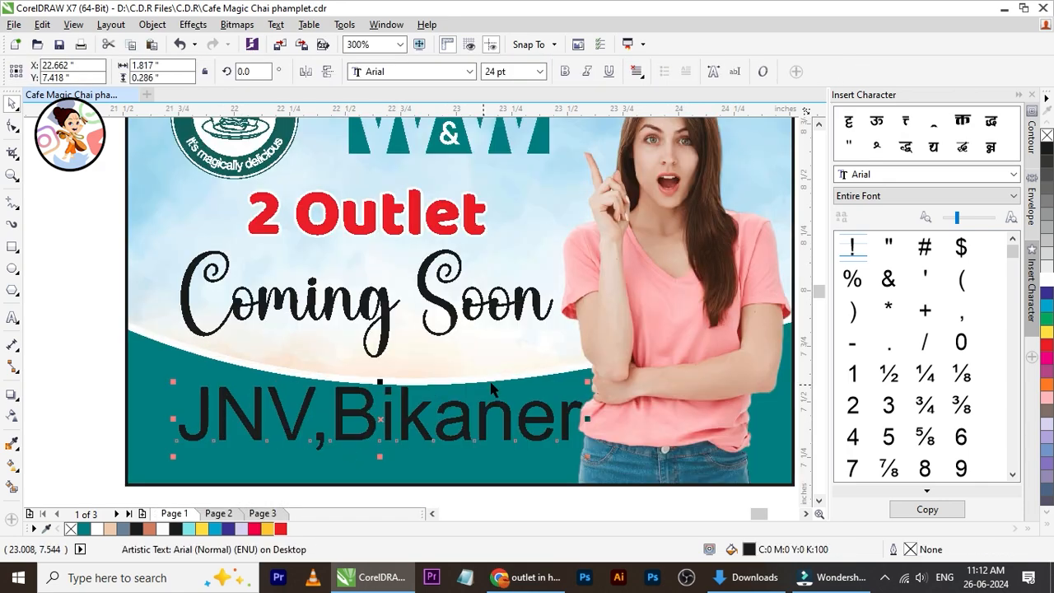
pyautogui.moveTo(587, 384); pyautogui.dragTo(435, 383)
pyautogui.click(506, 71)
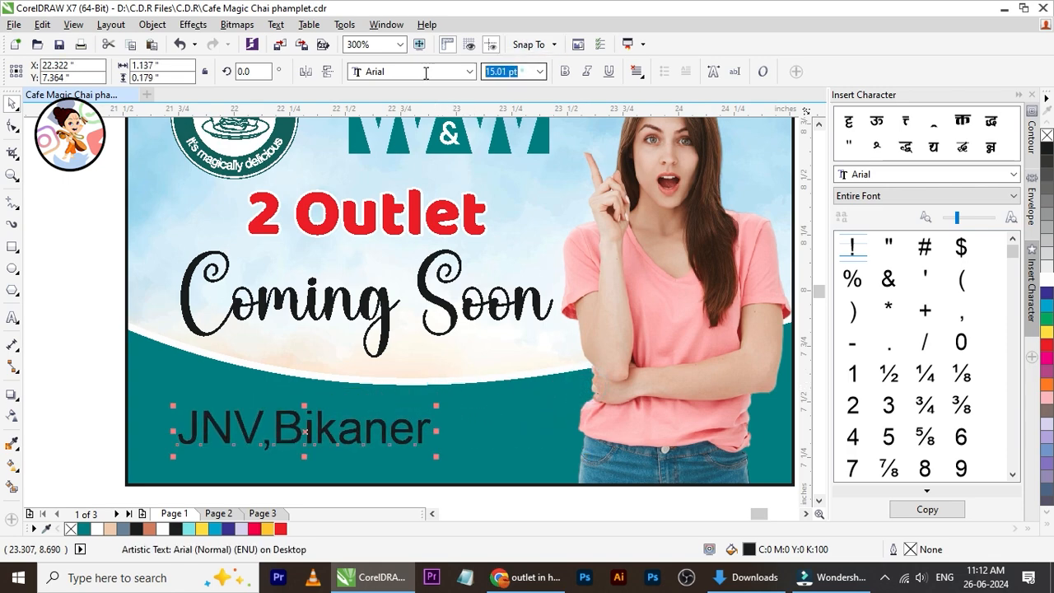
pyautogui.write('12')
pyautogui.press('Return')
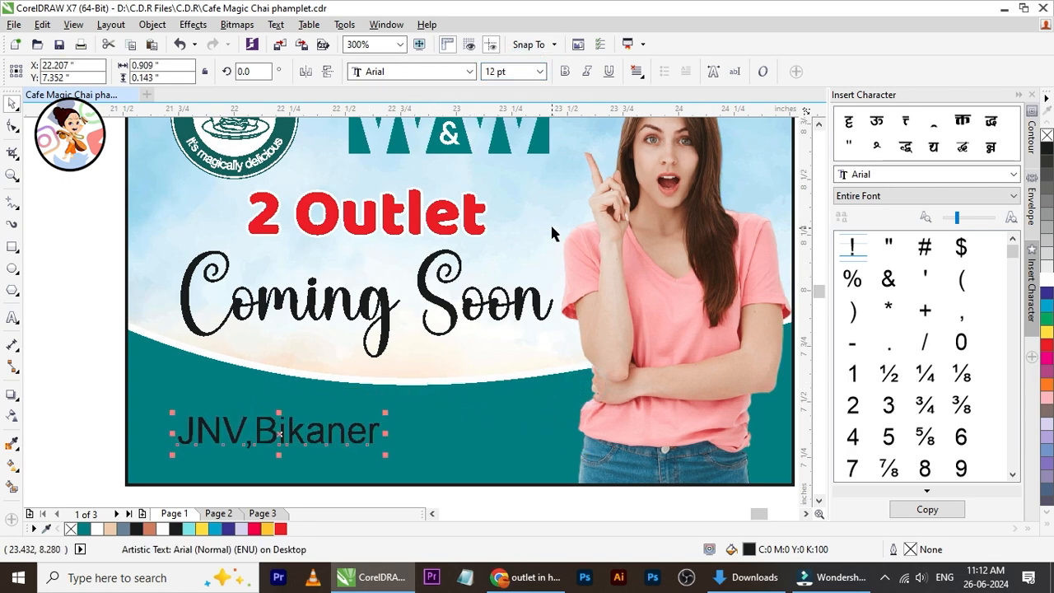
# Change the "JNV,Bikaner" text's font to Baloo and move it toward the middle of the teal strip
pyautogui.click(407, 72)
pyautogui.moveTo(420, 187)
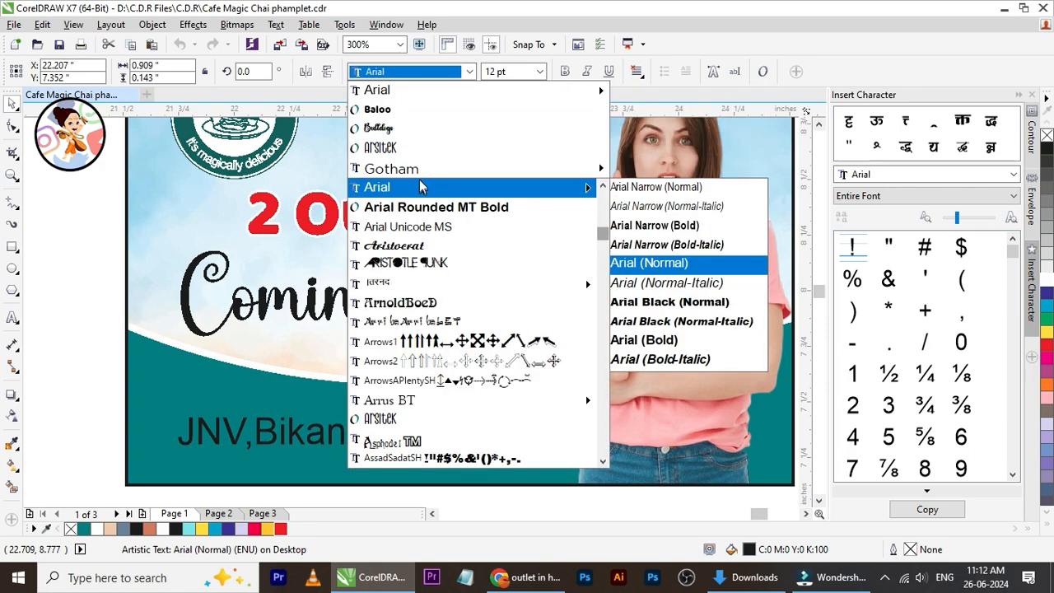
pyautogui.click(412, 108)
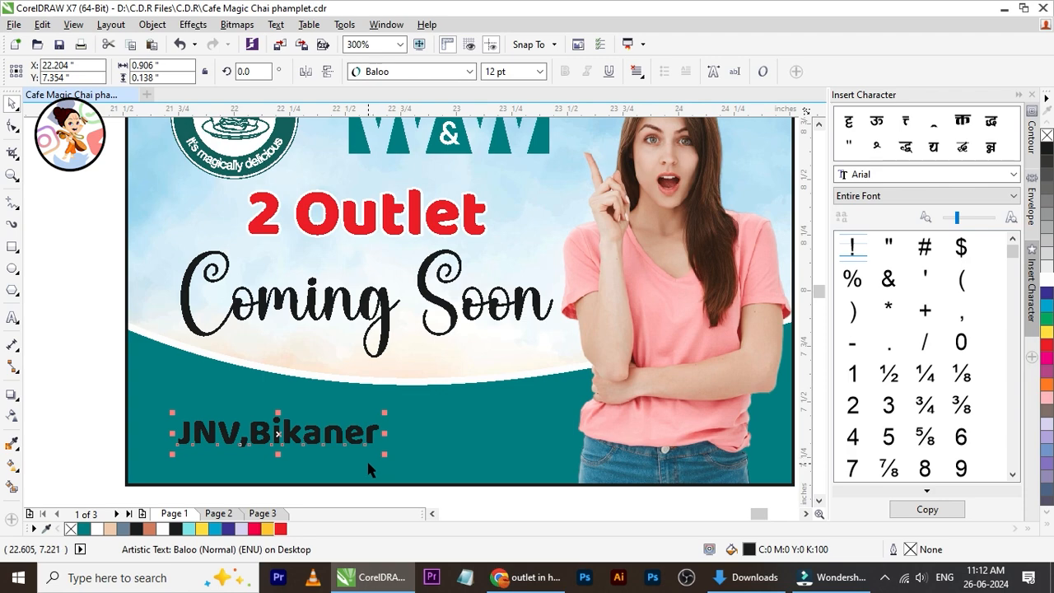
pyautogui.moveTo(372, 442); pyautogui.dragTo(470, 437)
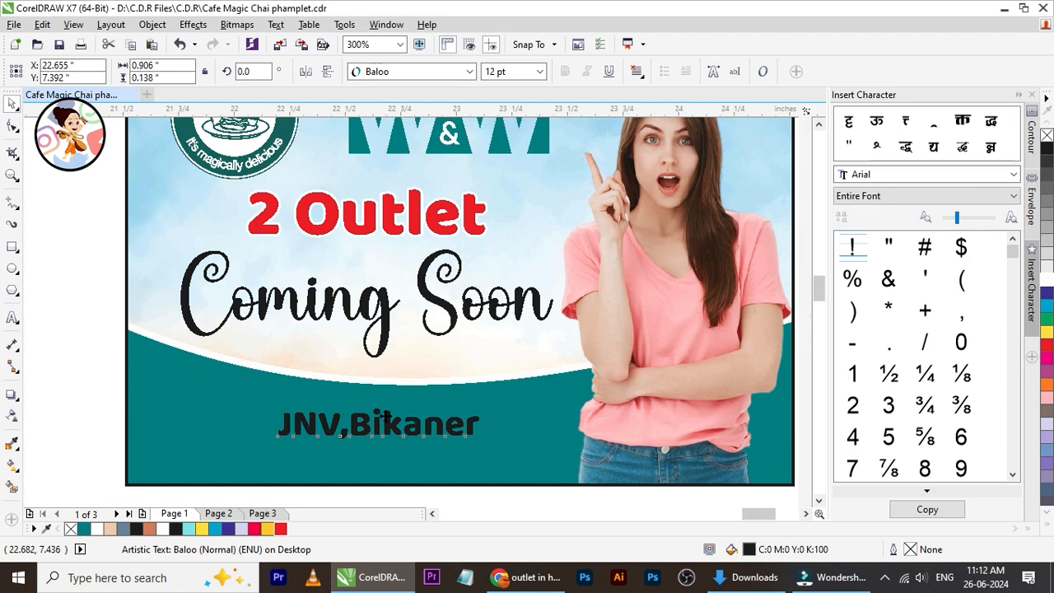
# Move the "JNV,Bikaner" text to the teal strip's lower-left corner and open its font size for editing
pyautogui.scroll(-2, 368, 449)
pyautogui.scroll(2, 368, 449)
pyautogui.moveTo(442, 408); pyautogui.dragTo(313, 434)
pyautogui.click(506, 71)
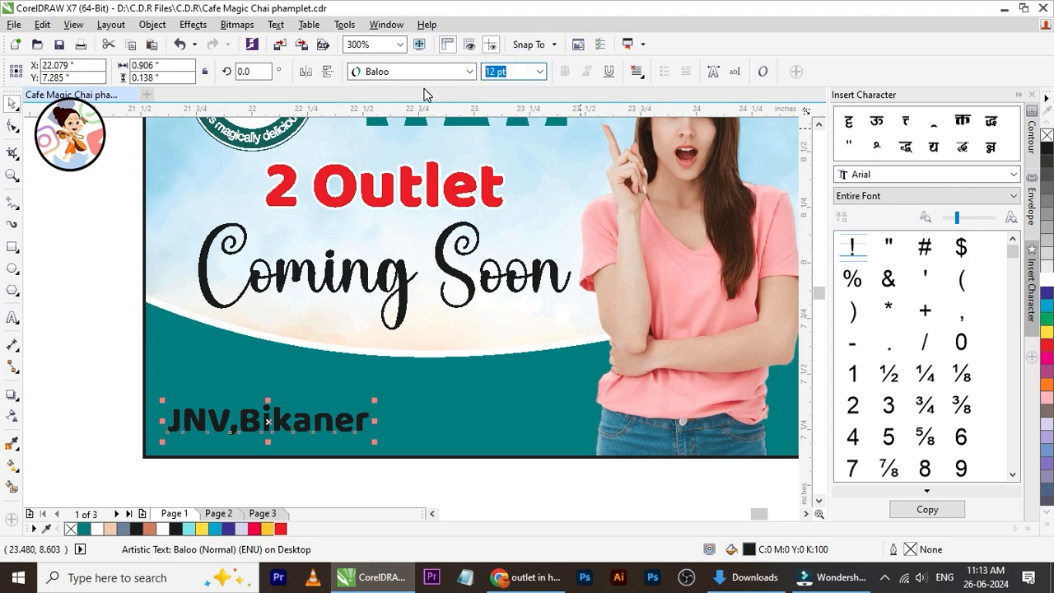
# Set the JNV,Bikaner text to 15 pt
pyautogui.write('15')
pyautogui.press('Return')
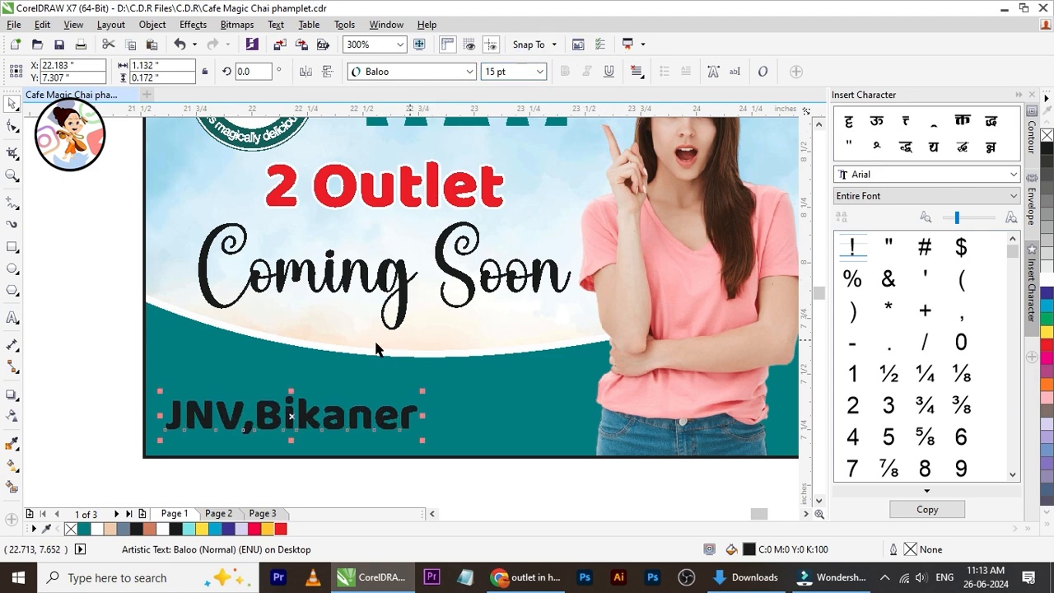
pyautogui.click(83, 337)
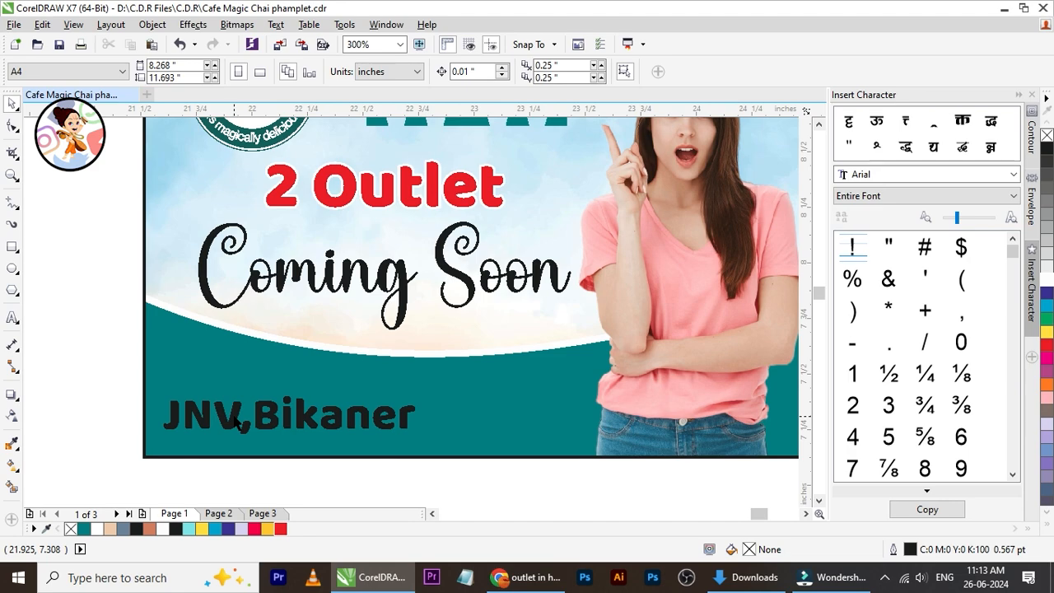
# Move the JNV,Bikaner text beneath Coming Soon in the teal band and fill it with white
pyautogui.scroll(-2, 237, 420)
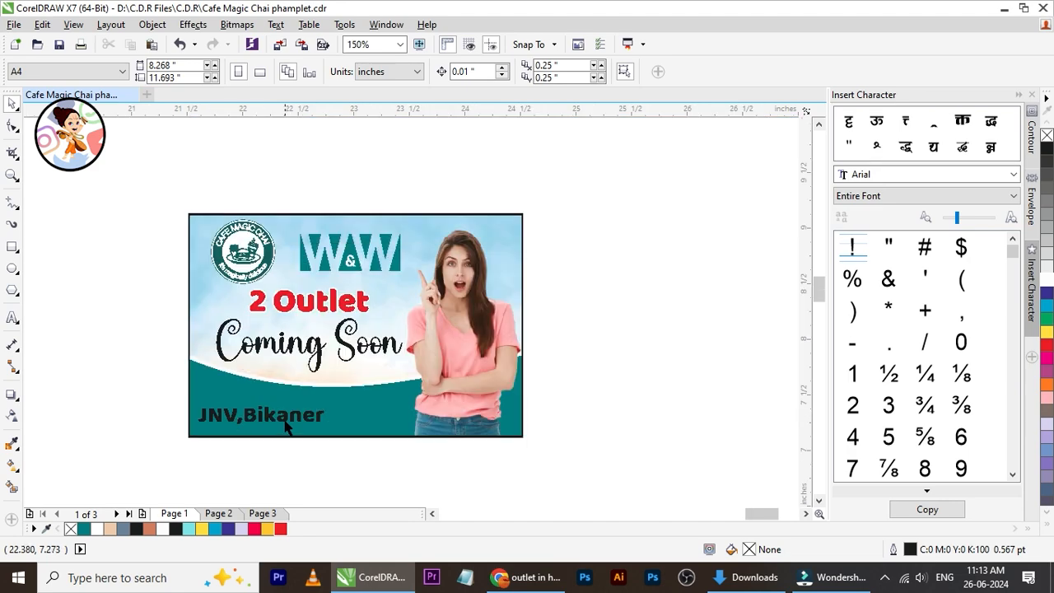
pyautogui.click(285, 423)
pyautogui.scroll(2, 283, 428)
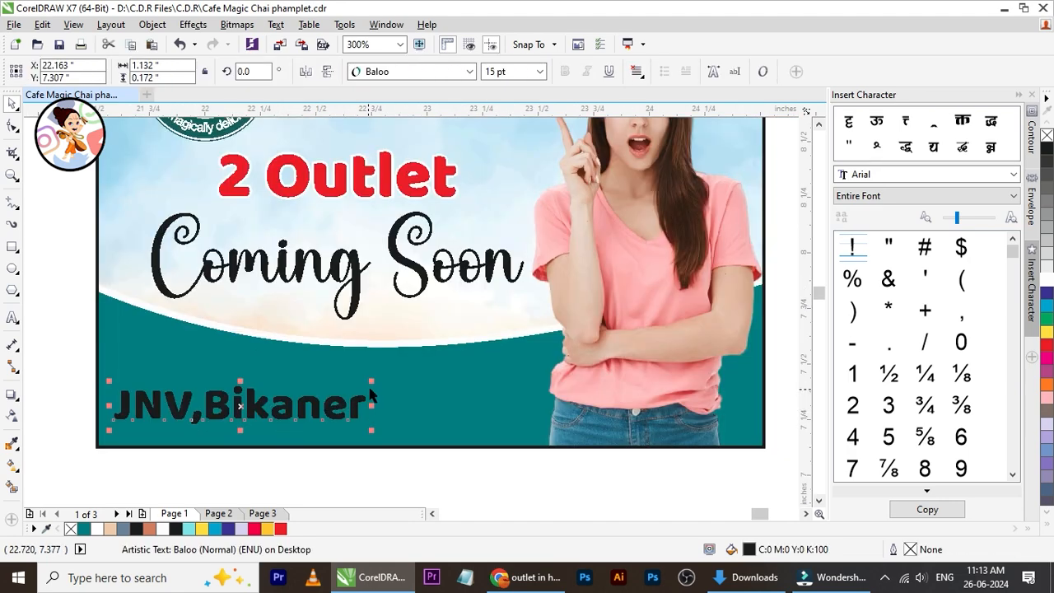
pyautogui.moveTo(333, 409); pyautogui.dragTo(434, 378)
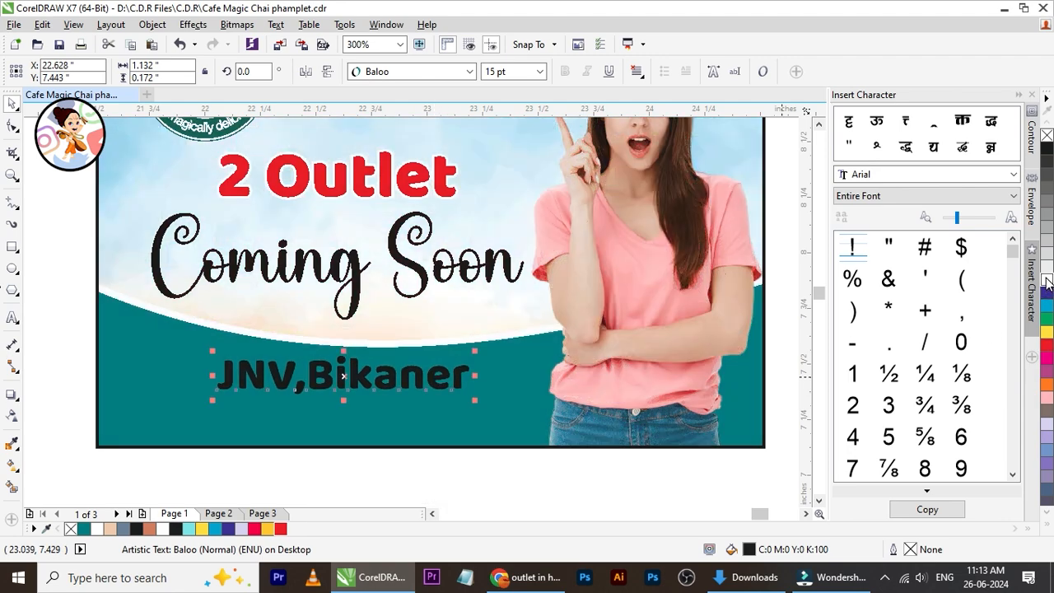
pyautogui.keyDown('shift'); pyautogui.click(515, 359); pyautogui.keyUp('shift')
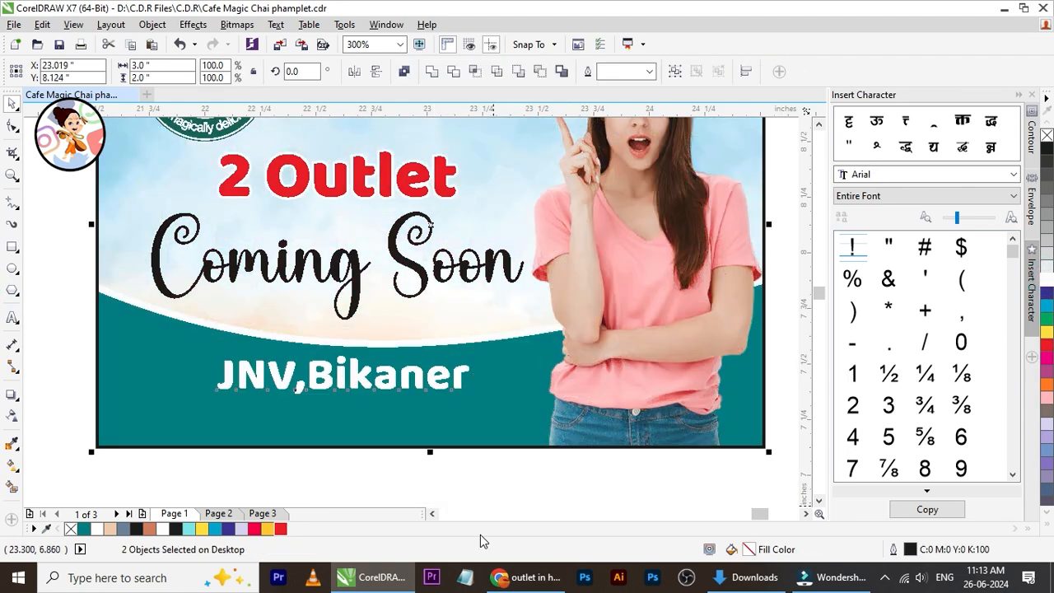
pyautogui.click(485, 492)
# Duplicate the JNV,Bikaner text and nudge the copy about 0.23" down to form a second line
pyautogui.click(455, 387)
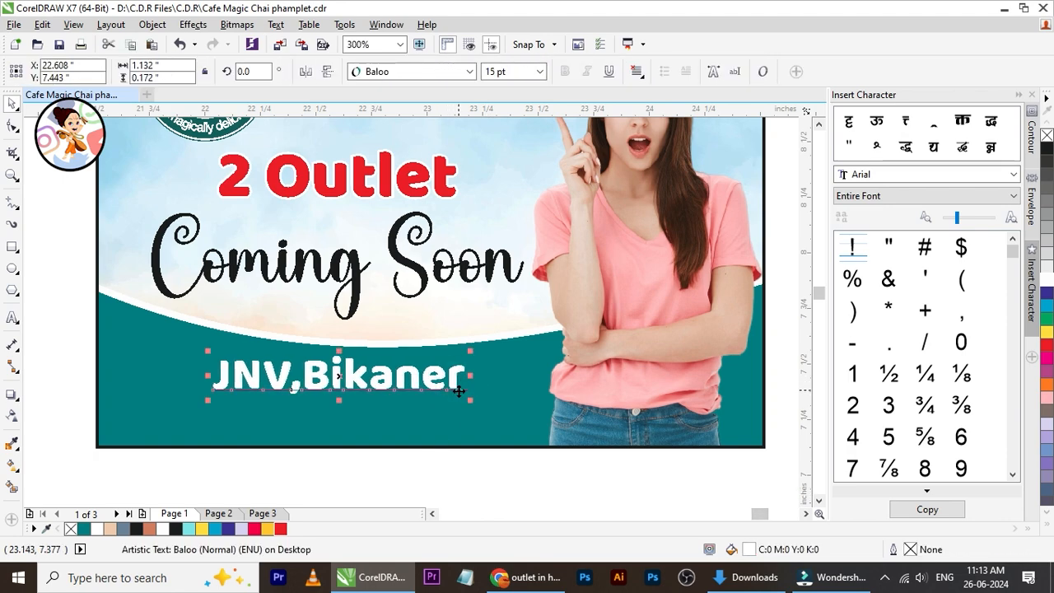
pyautogui.press('+')
pyautogui.press('Down')
pyautogui.press('Down')
pyautogui.press('Down')
pyautogui.press('Down')
pyautogui.press('Down')
pyautogui.press('Down')
pyautogui.press('Down')
pyautogui.press('Down')
pyautogui.press('Down')
pyautogui.press('Down')
pyautogui.press('Down')
pyautogui.press('Down')
pyautogui.press('Down')
pyautogui.press('Down')
pyautogui.press('Down')
pyautogui.press('Down')
pyautogui.press('Down')
pyautogui.press('Down')
pyautogui.press('Down')
pyautogui.press('Down')
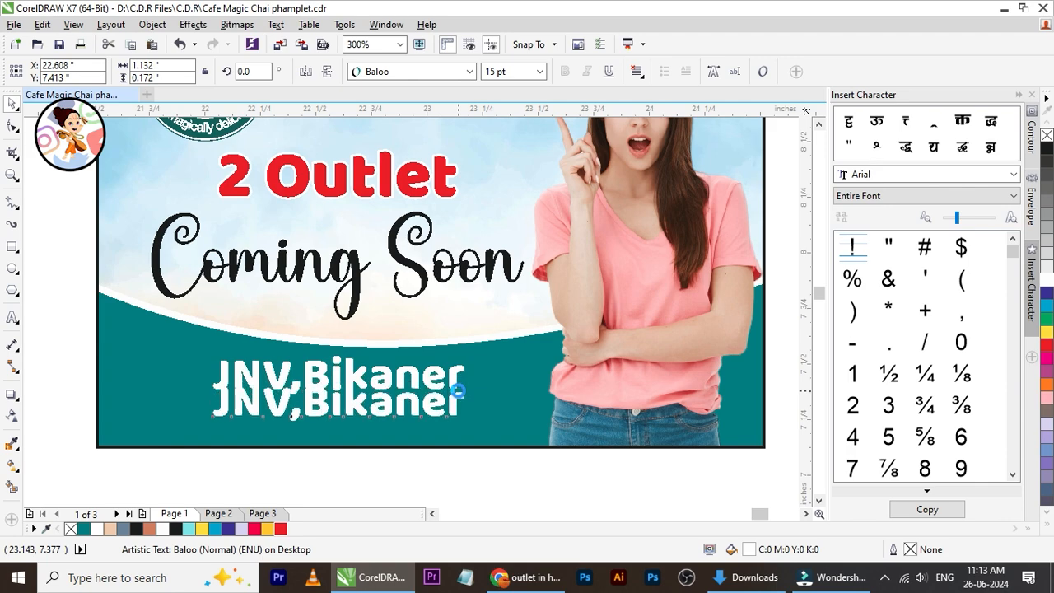
# Look through the visiting cards and other designs on the canvas for contact details to reuse
pyautogui.scroll(-8, 420, 395)
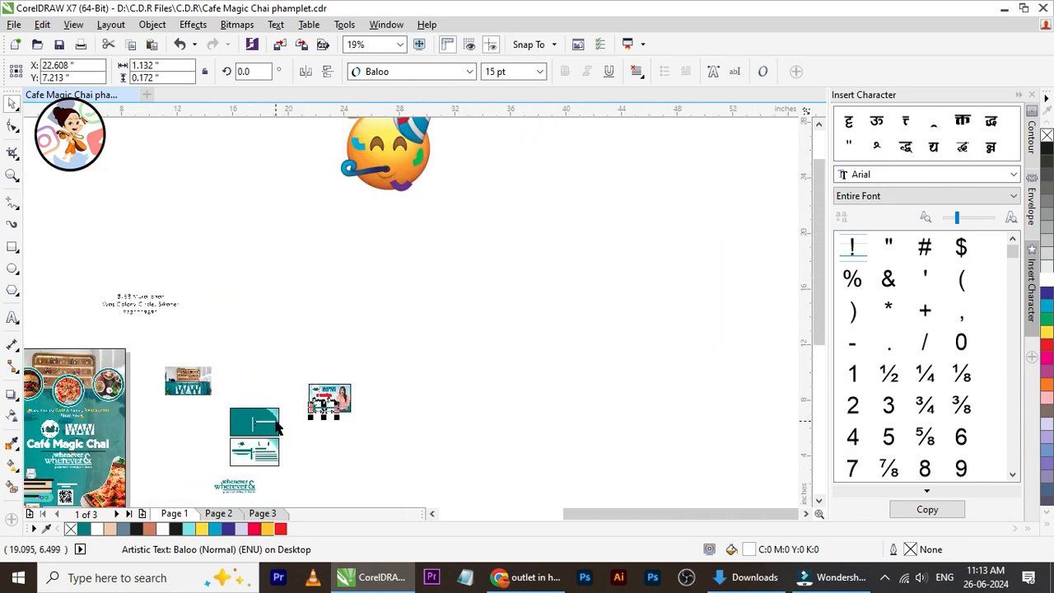
pyautogui.scroll(1, 262, 470)
pyautogui.scroll(5, 290, 412)
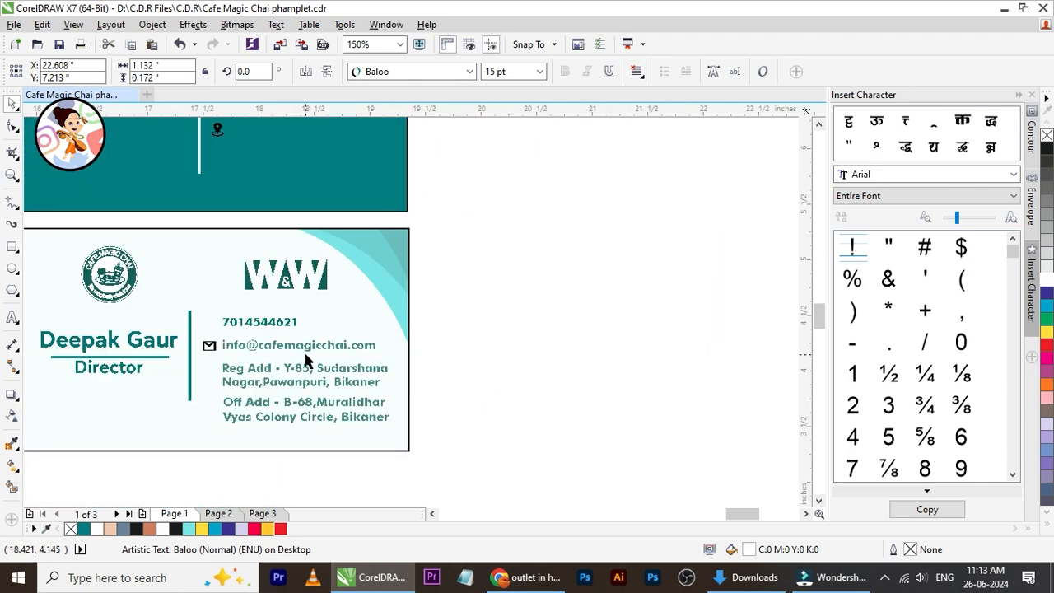
pyautogui.scroll(-3, 306, 359)
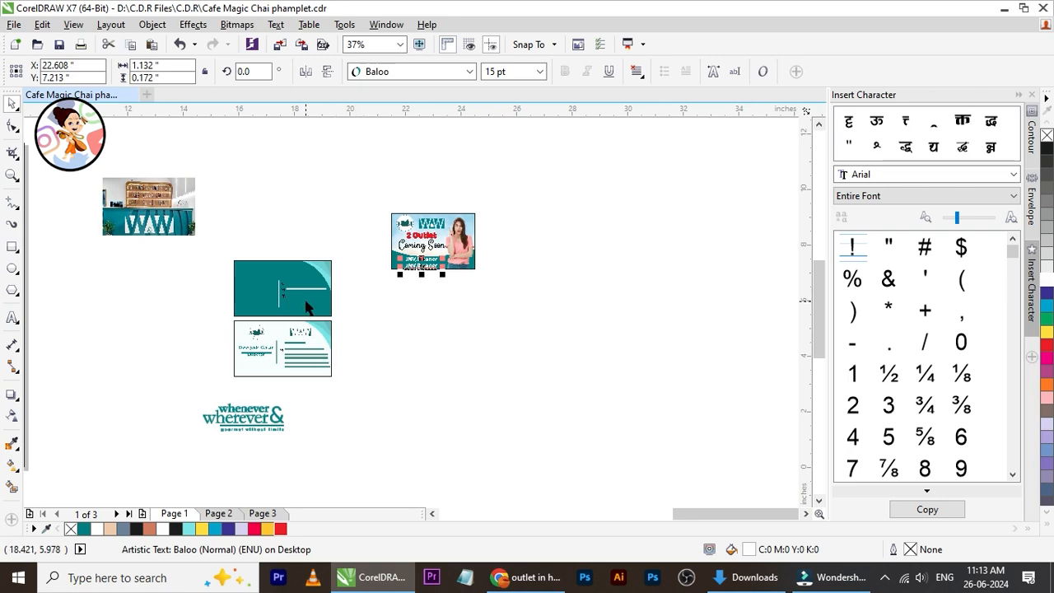
pyautogui.scroll(2, 306, 307)
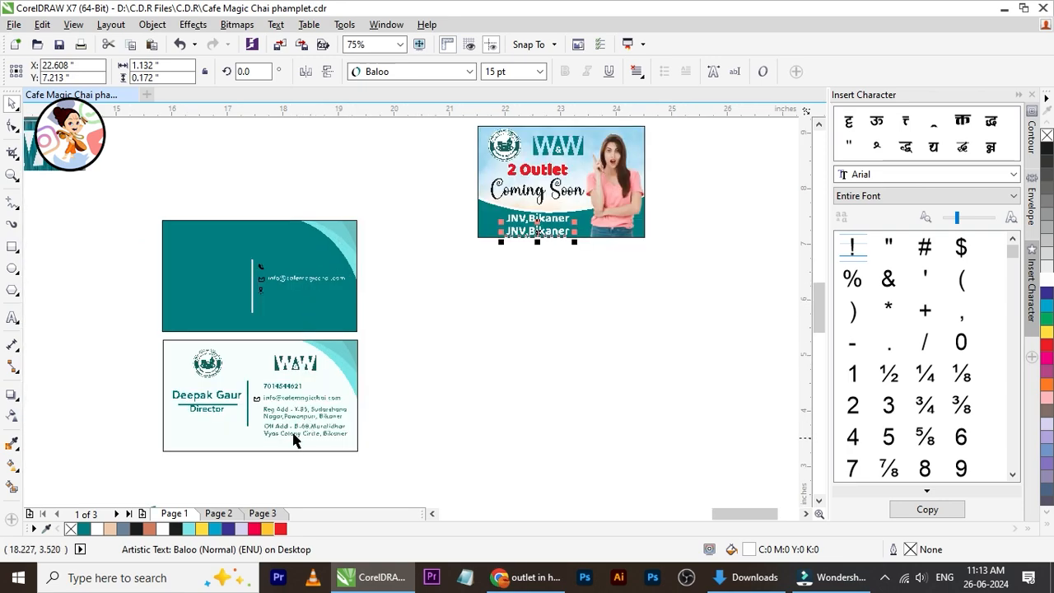
pyautogui.scroll(2, 294, 440)
pyautogui.click(188, 356)
pyautogui.scroll(-5, 206, 349)
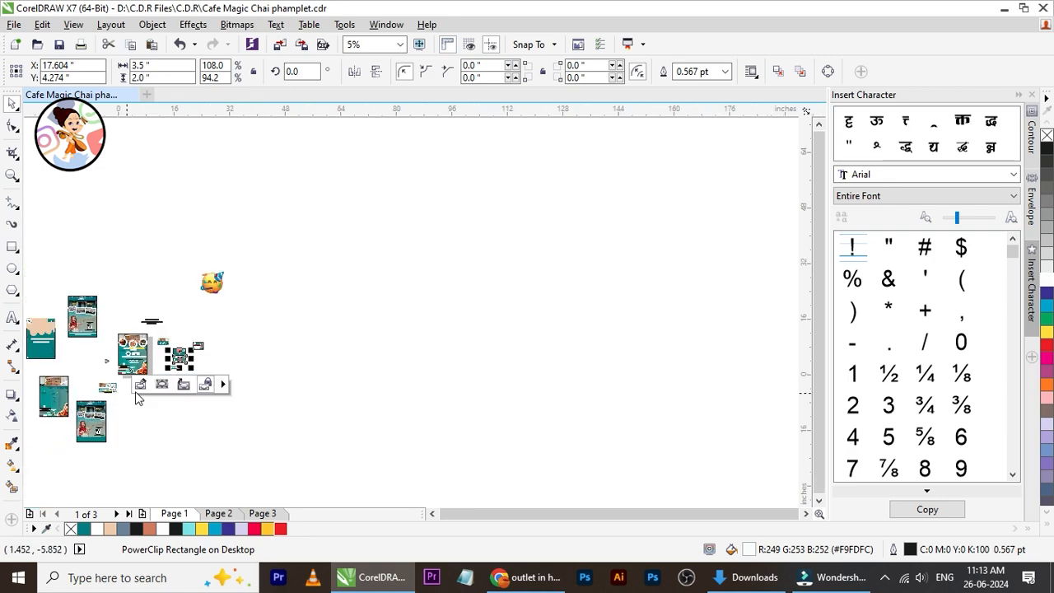
pyautogui.scroll(-2, 132, 386)
pyautogui.scroll(2, 128, 377)
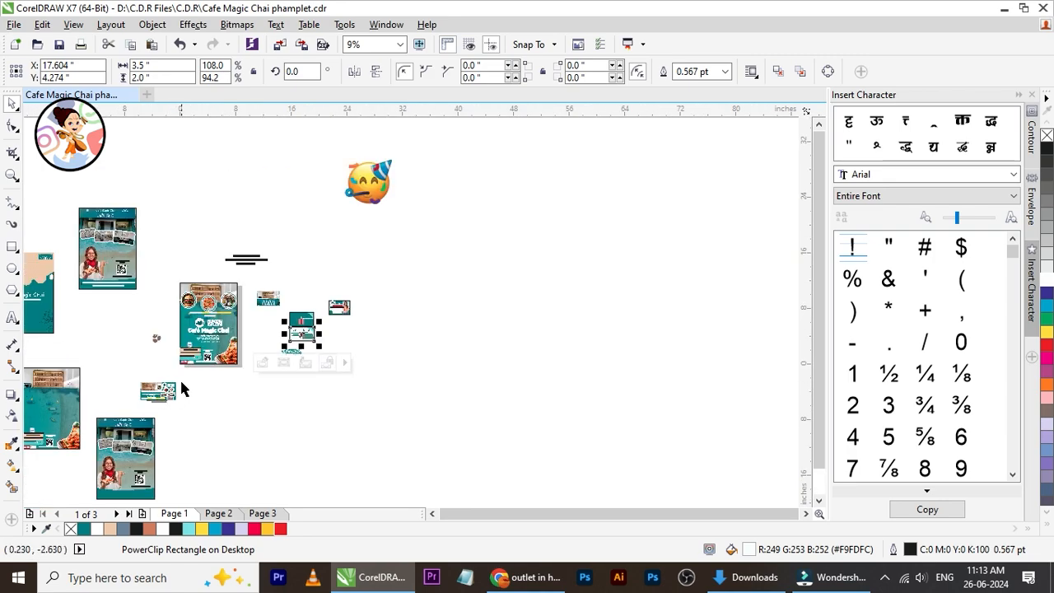
pyautogui.scroll(3, 284, 329)
pyautogui.click(259, 335)
pyautogui.scroll(-2, 301, 329)
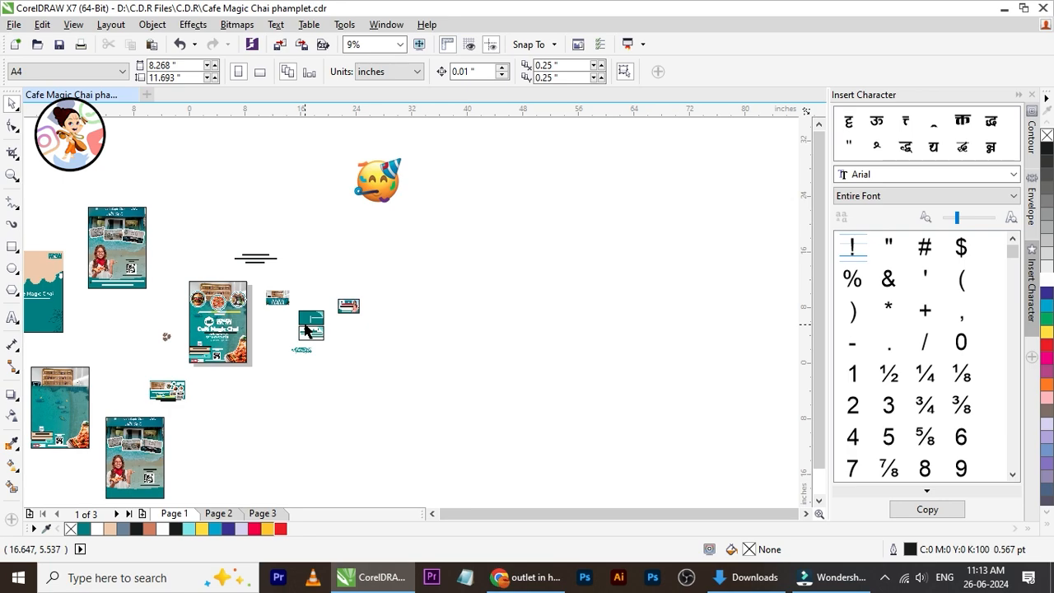
pyautogui.scroll(4, 161, 403)
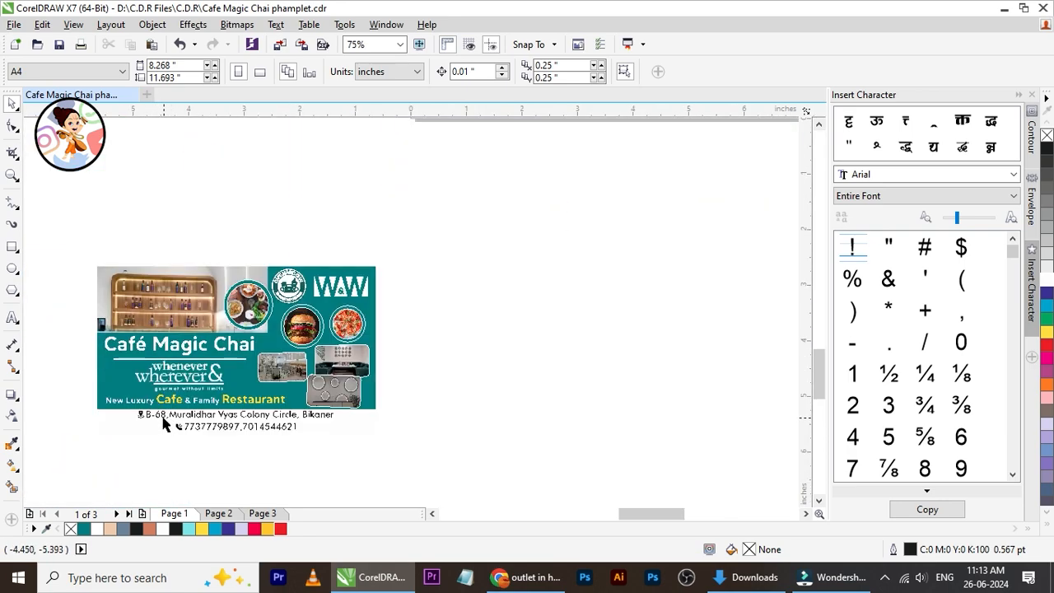
# Group the phone icon and numbers below the Café Magic Chai banner and place the group beside the banner
pyautogui.click(245, 417)
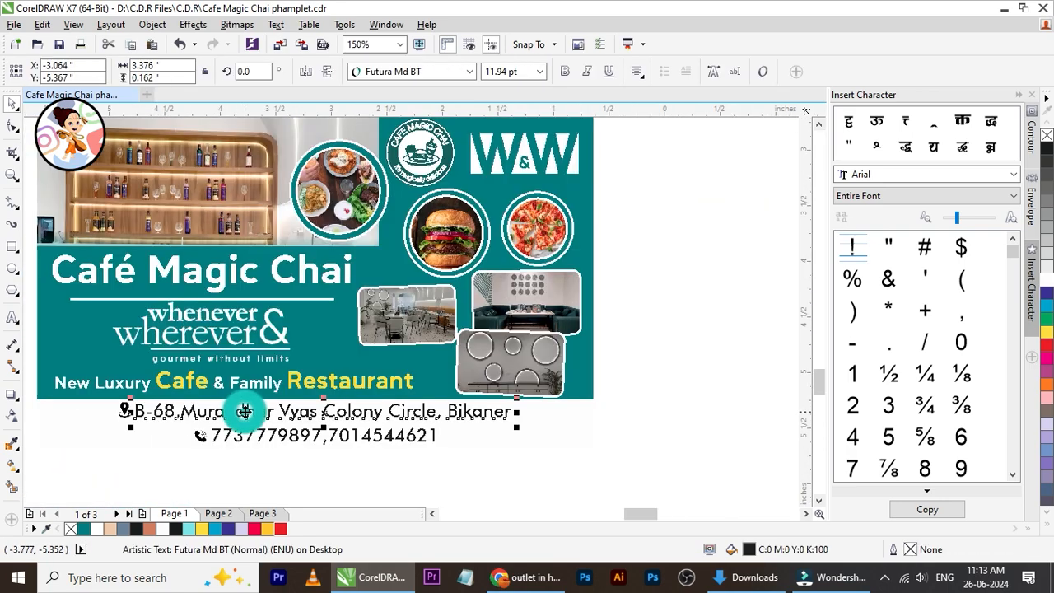
pyautogui.click(470, 466)
pyautogui.moveTo(503, 465); pyautogui.dragTo(129, 426)
pyautogui.scroll(-1, 342, 385)
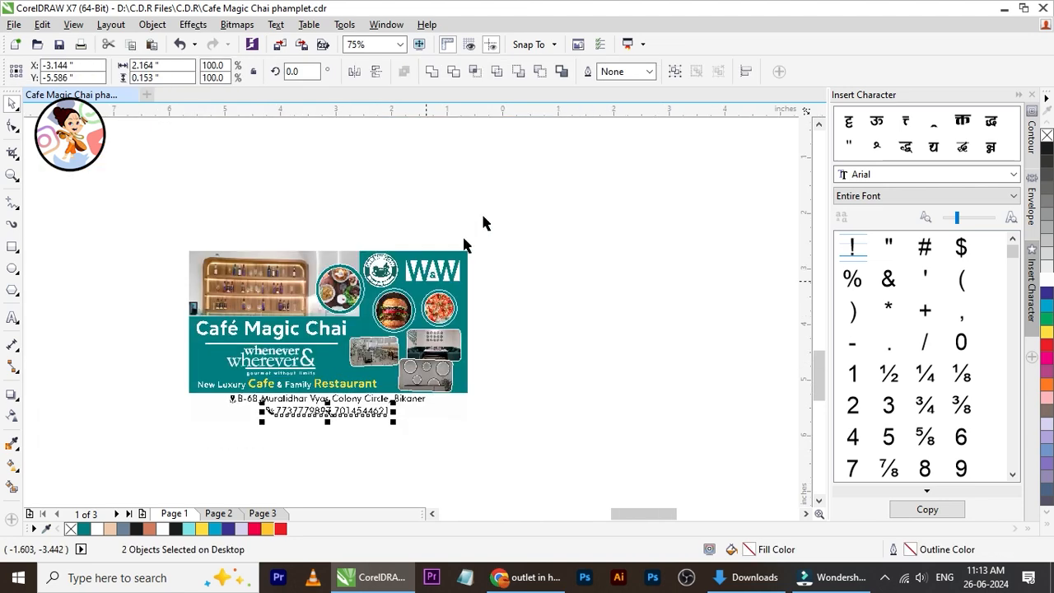
pyautogui.click(675, 72)
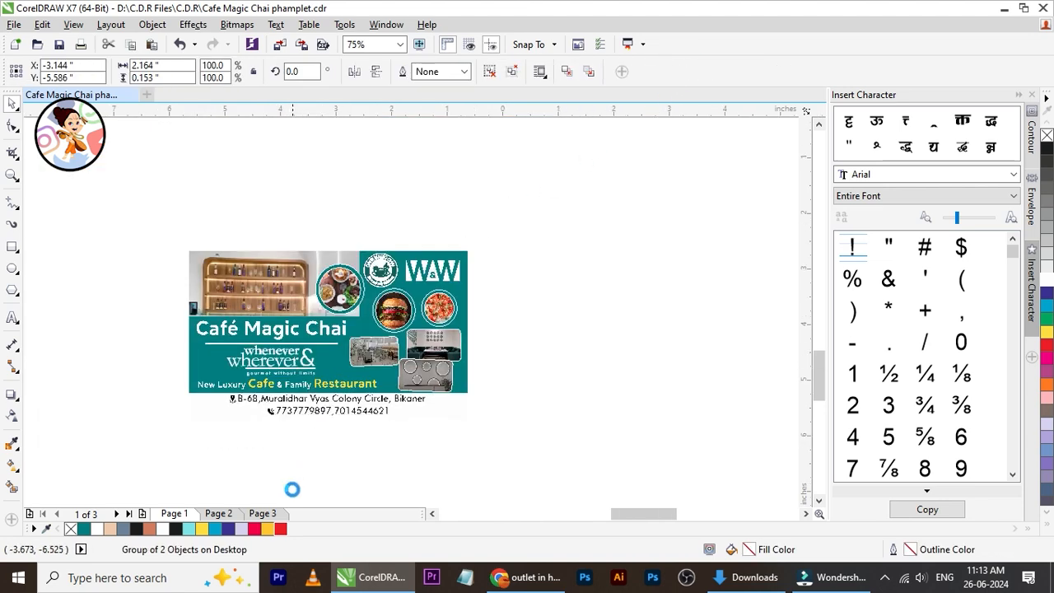
pyautogui.moveTo(366, 414); pyautogui.dragTo(588, 305)
# Bring the phone number group over to the lower right corner of the Coming Soon design
pyautogui.scroll(-3, 487, 311)
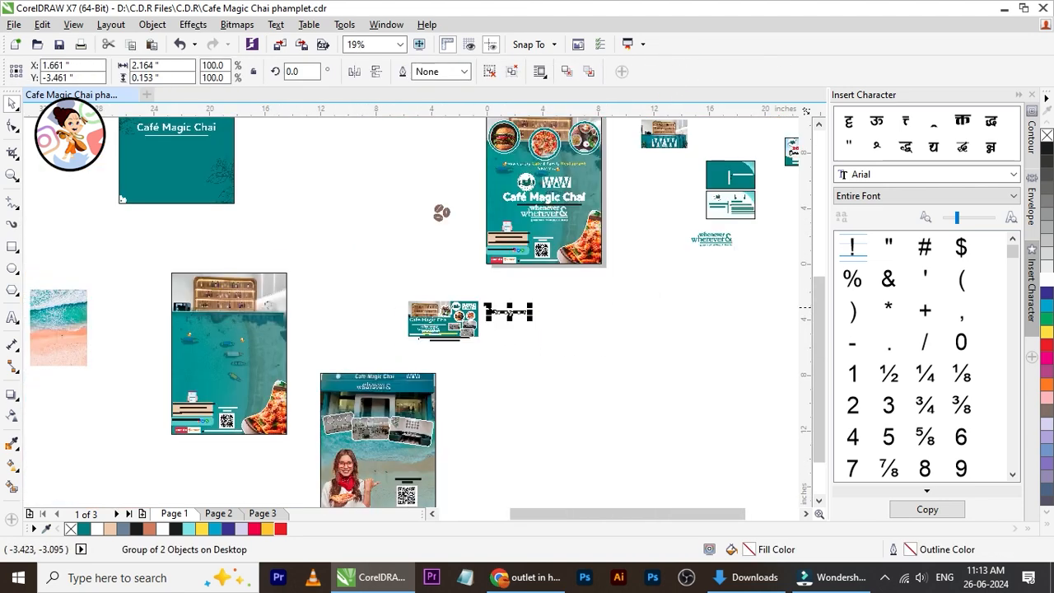
pyautogui.scroll(1, 738, 237)
pyautogui.scroll(-2, 738, 237)
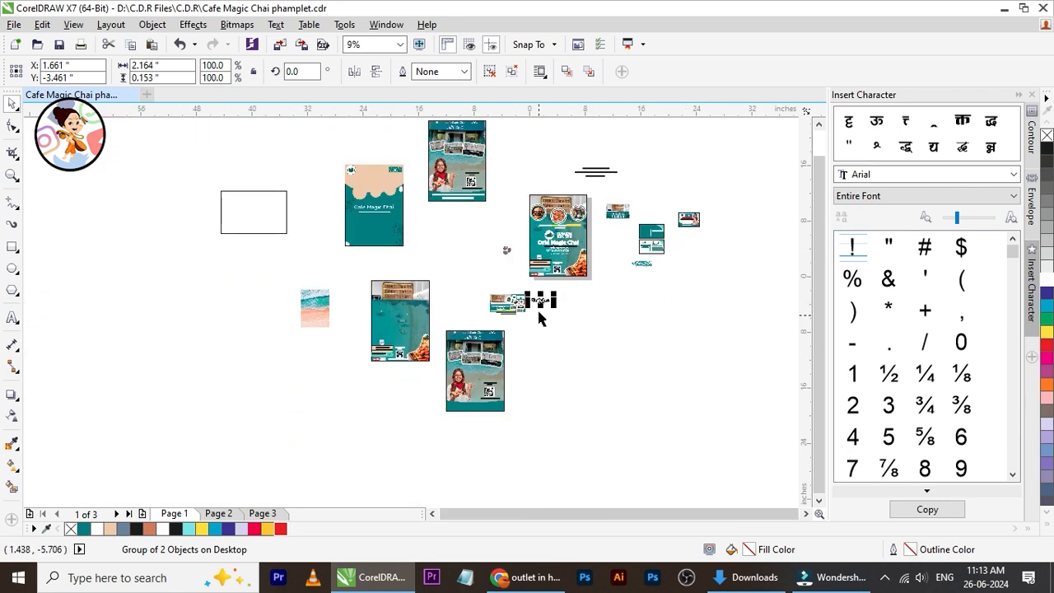
pyautogui.scroll(5, 697, 210)
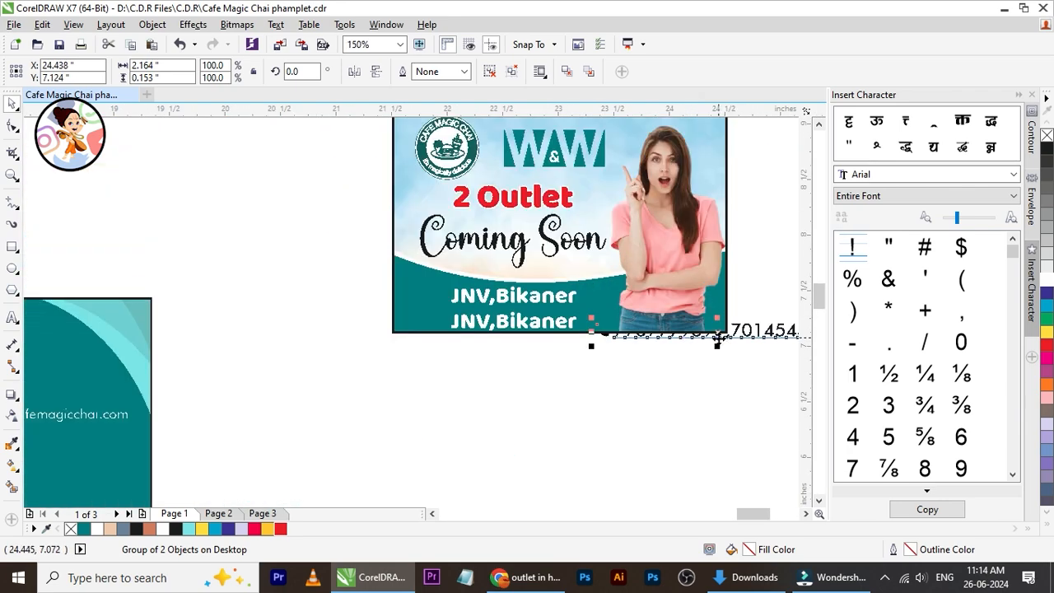
# Delete the duplicate JNV,Bikaner line and move the phone number group into its place
pyautogui.click(552, 326)
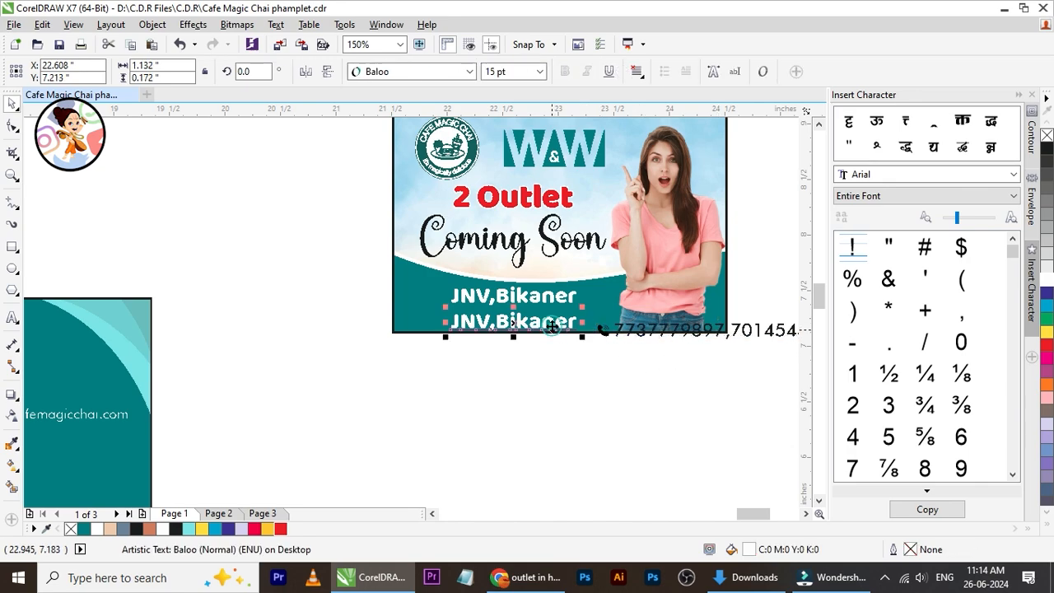
pyautogui.press('Delete')
pyautogui.click(741, 331)
pyautogui.moveTo(740, 330); pyautogui.dragTo(529, 316)
pyautogui.scroll(2, 535, 307)
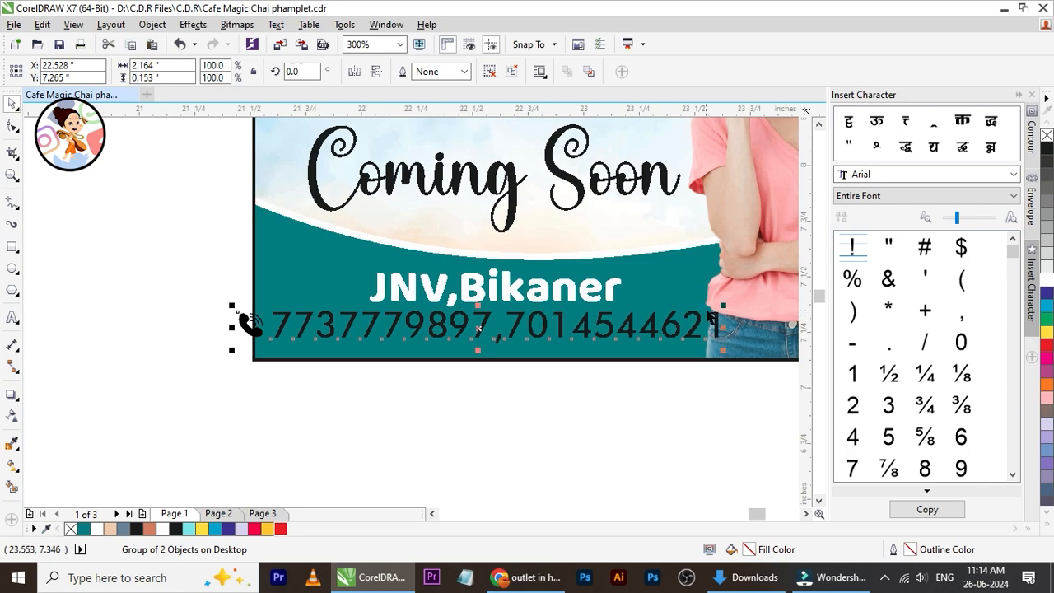
# Scale the phone number group down to about 1.61" wide and centre it under the JNV,Bikaner text
pyautogui.moveTo(724, 307); pyautogui.dragTo(654, 340)
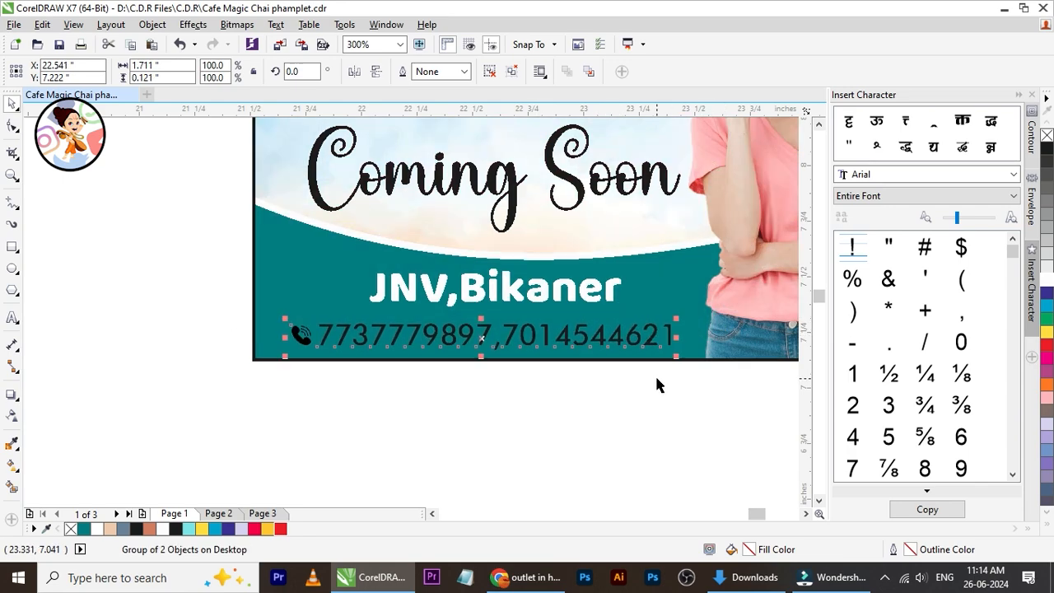
pyautogui.press('Up')
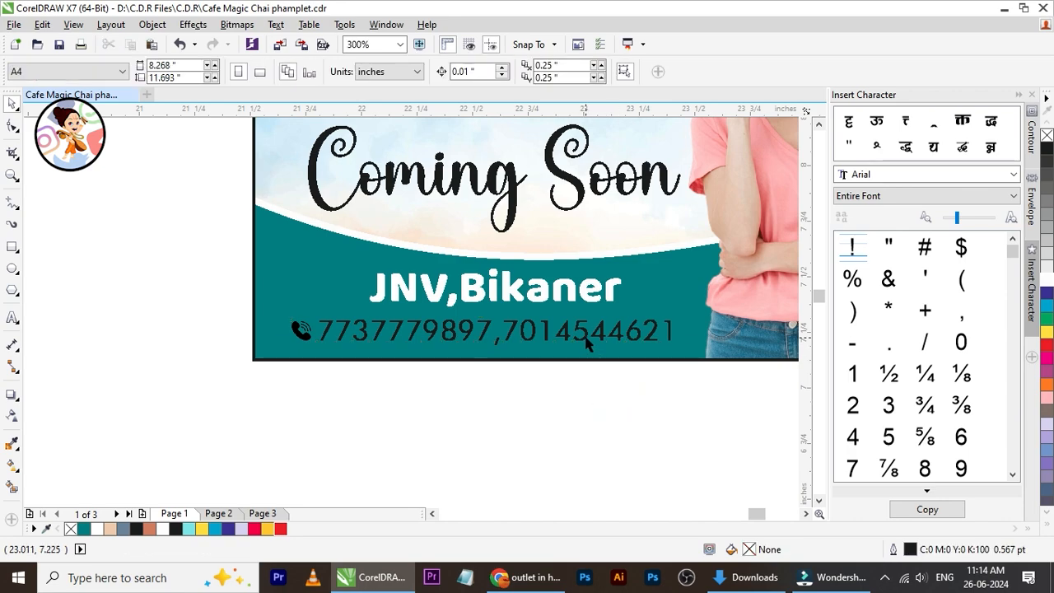
pyautogui.click(587, 344)
pyautogui.moveTo(673, 323); pyautogui.dragTo(650, 323)
pyautogui.keyDown('shift'); pyautogui.click(611, 301); pyautogui.keyUp('shift')
pyautogui.press('c')
pyautogui.click(584, 398)
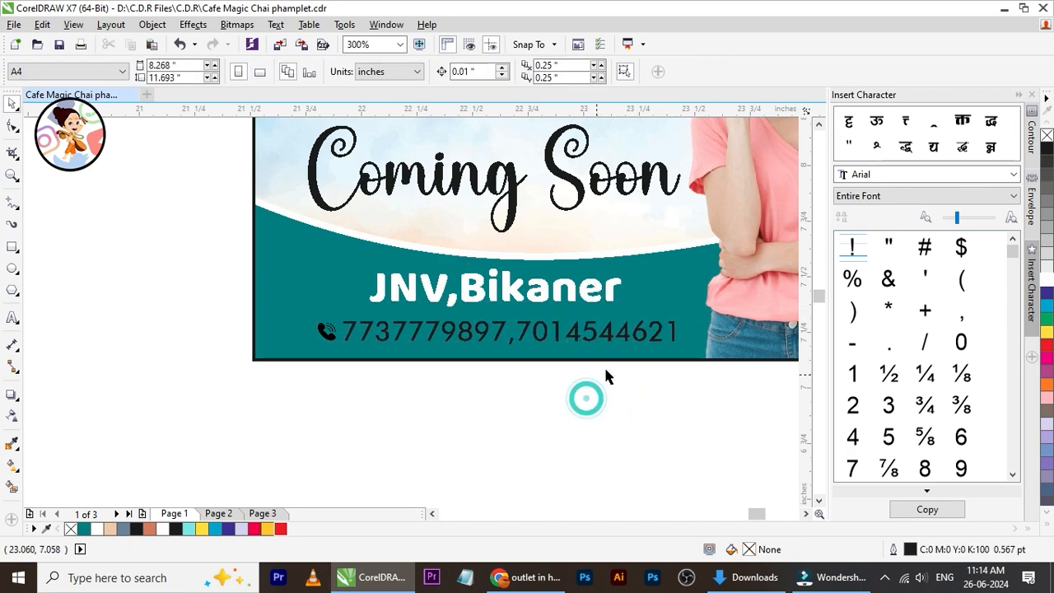
# Fill the phone number group with white and ungroup its icon and numbers
pyautogui.click(639, 335)
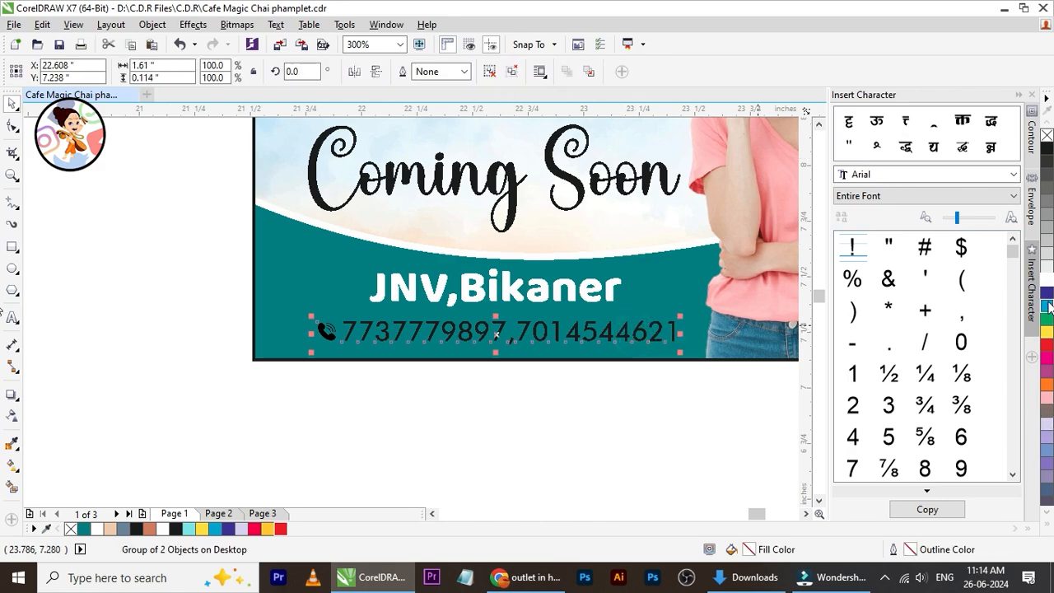
pyautogui.click(532, 393)
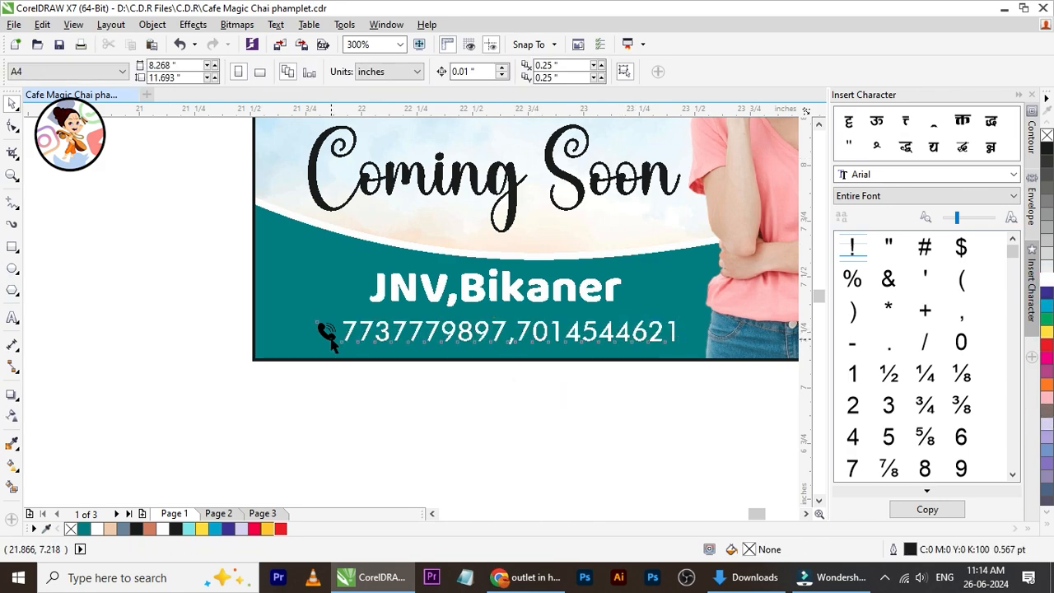
pyautogui.click(331, 344)
pyautogui.click(367, 376)
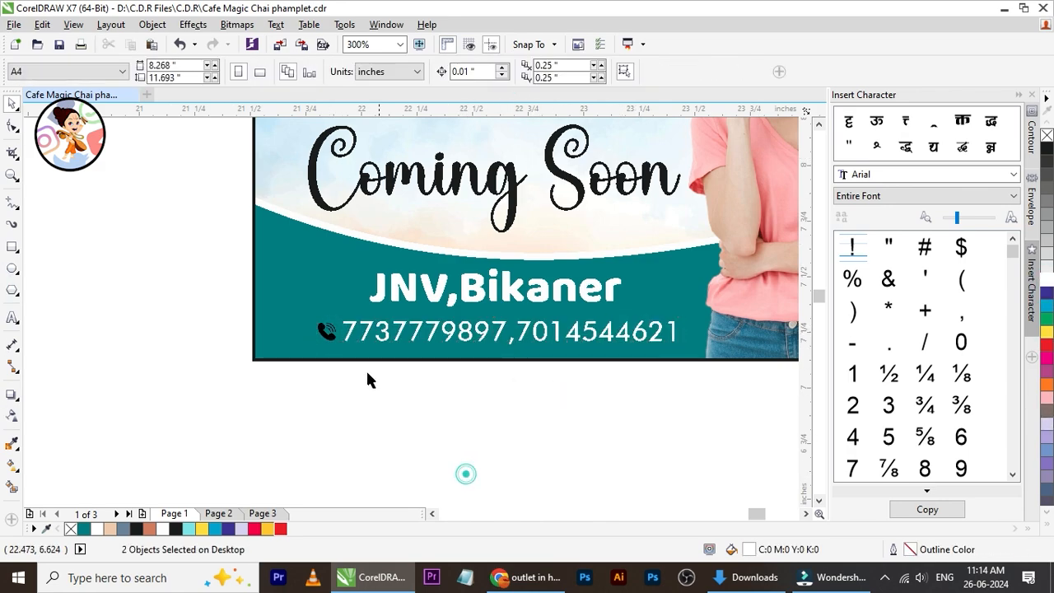
# Trace the phone icon bitmap into vector shapes
pyautogui.keyDown('ctrl'); pyautogui.click(330, 337); pyautogui.keyUp('ctrl')
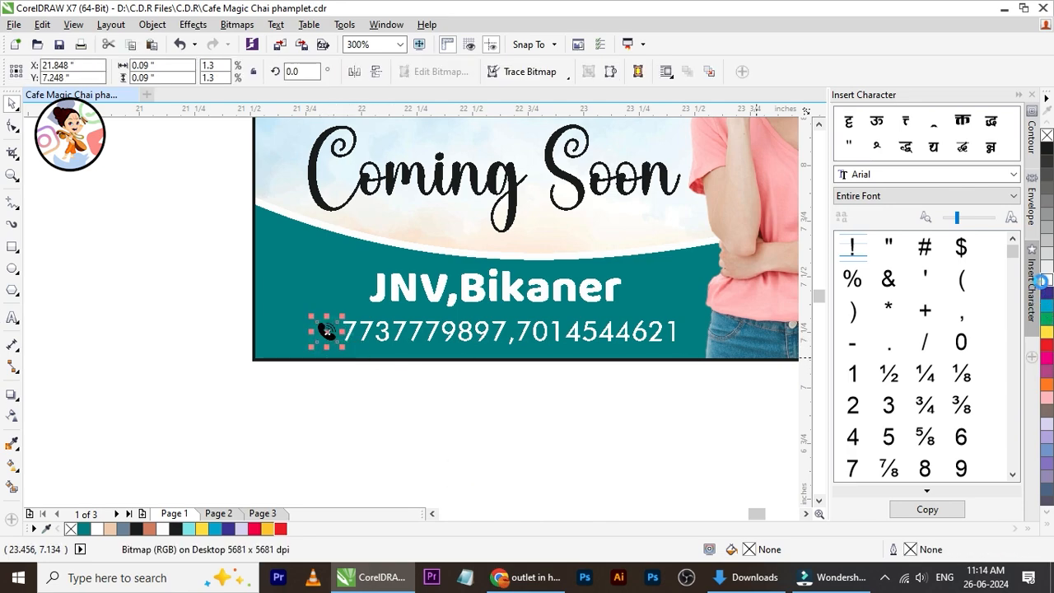
pyautogui.click(431, 435)
pyautogui.keyDown('ctrl'); pyautogui.click(323, 341); pyautogui.keyUp('ctrl')
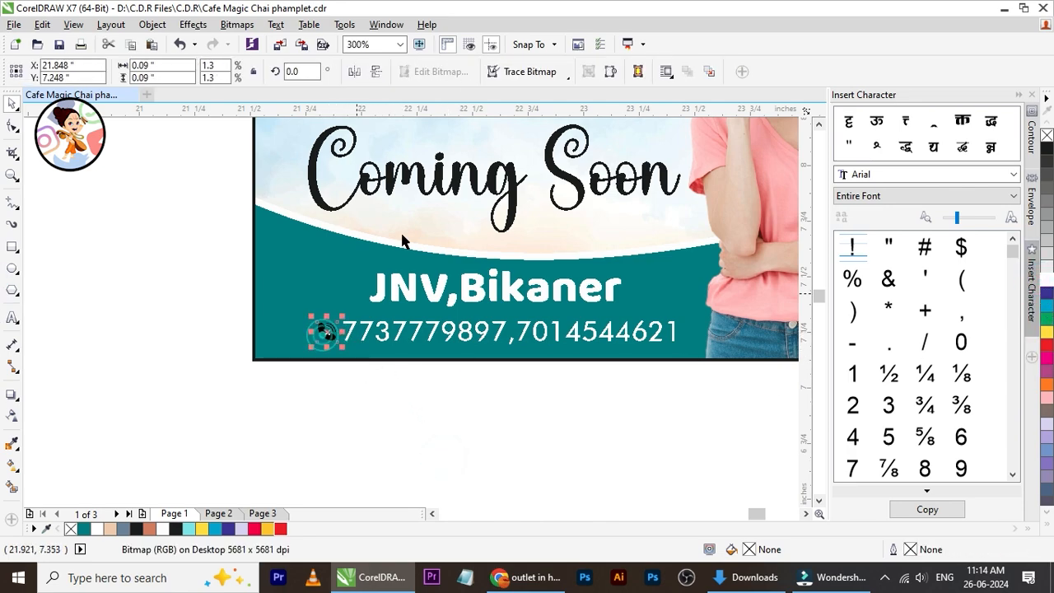
pyautogui.click(504, 71)
pyautogui.click(510, 91)
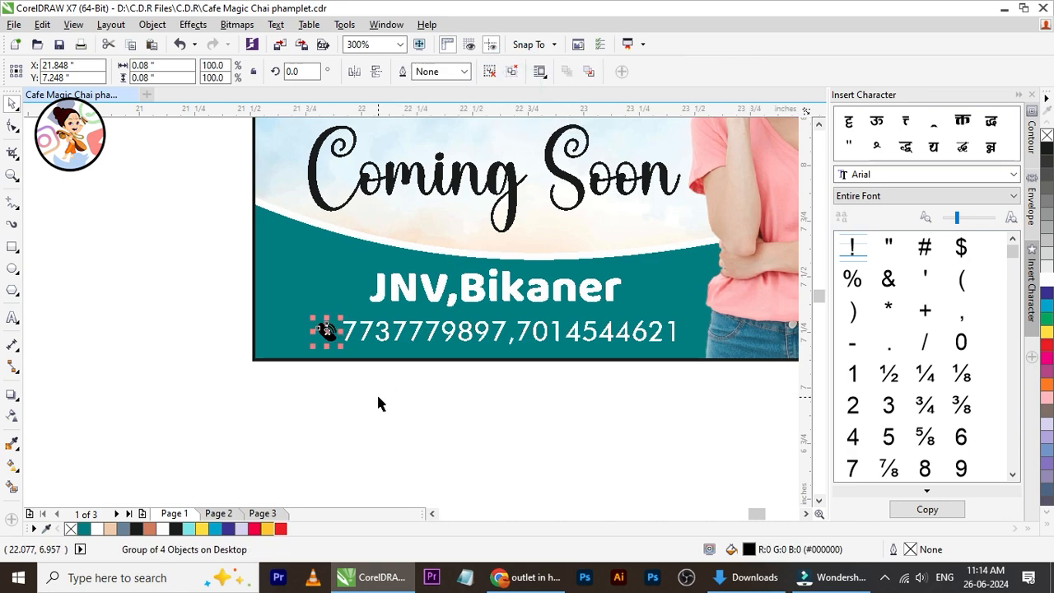
pyautogui.click(376, 395)
# Move the traced phone icon to the left of the original and delete the original bitmap icon
pyautogui.scroll(1, 332, 330)
pyautogui.click(322, 334)
pyautogui.moveTo(310, 327); pyautogui.dragTo(247, 337)
pyautogui.click(321, 333)
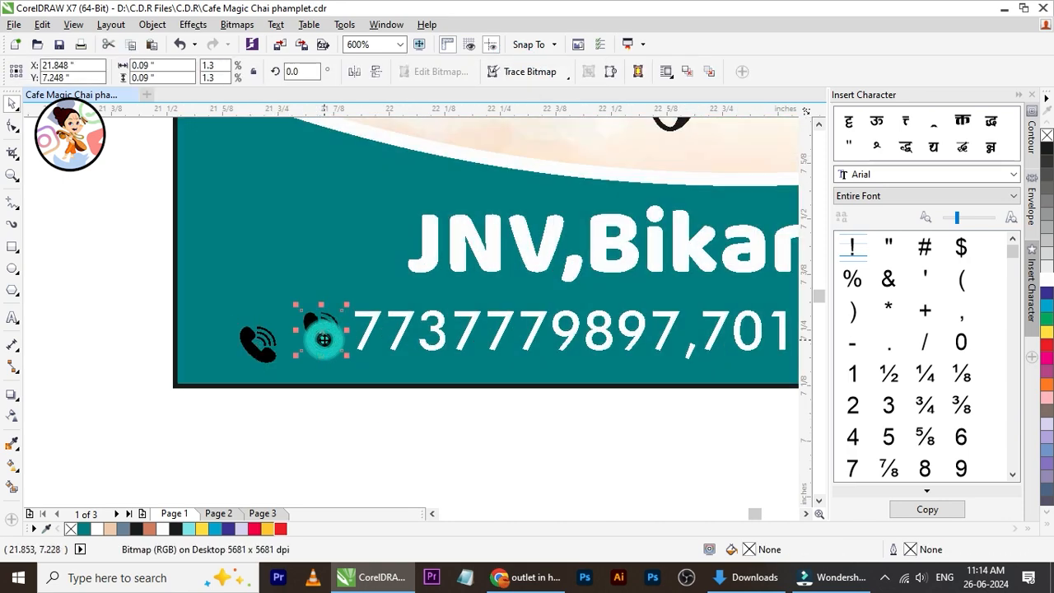
pyautogui.press('Delete')
# Fill the traced phone icon with white and place it directly before the first phone number
pyautogui.click(257, 341)
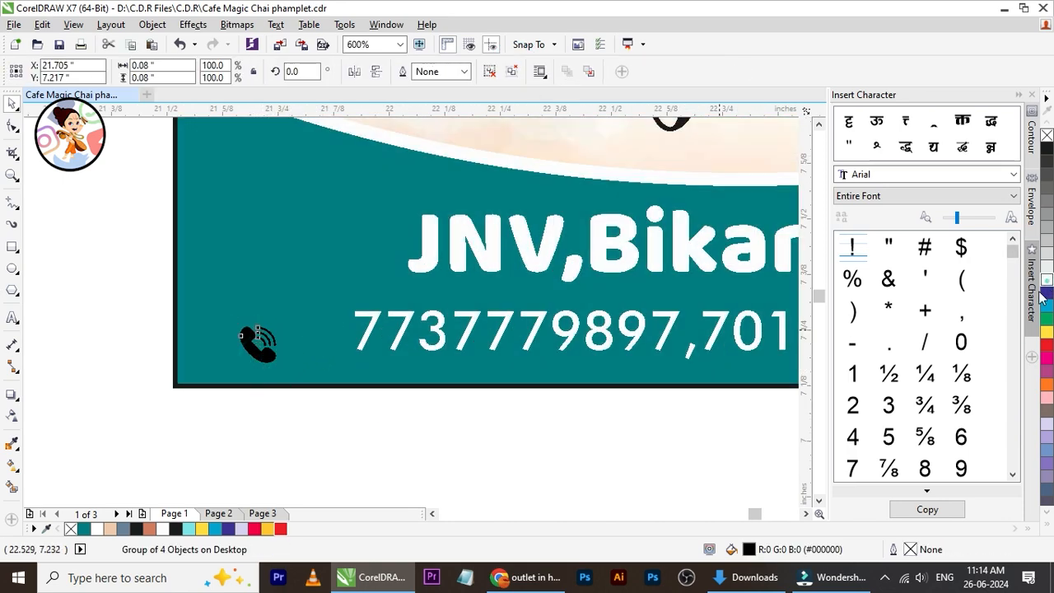
pyautogui.click(1045, 281)
pyautogui.moveTo(260, 351); pyautogui.dragTo(323, 343)
pyautogui.keyDown('shift'); pyautogui.click(365, 336); pyautogui.keyUp('shift')
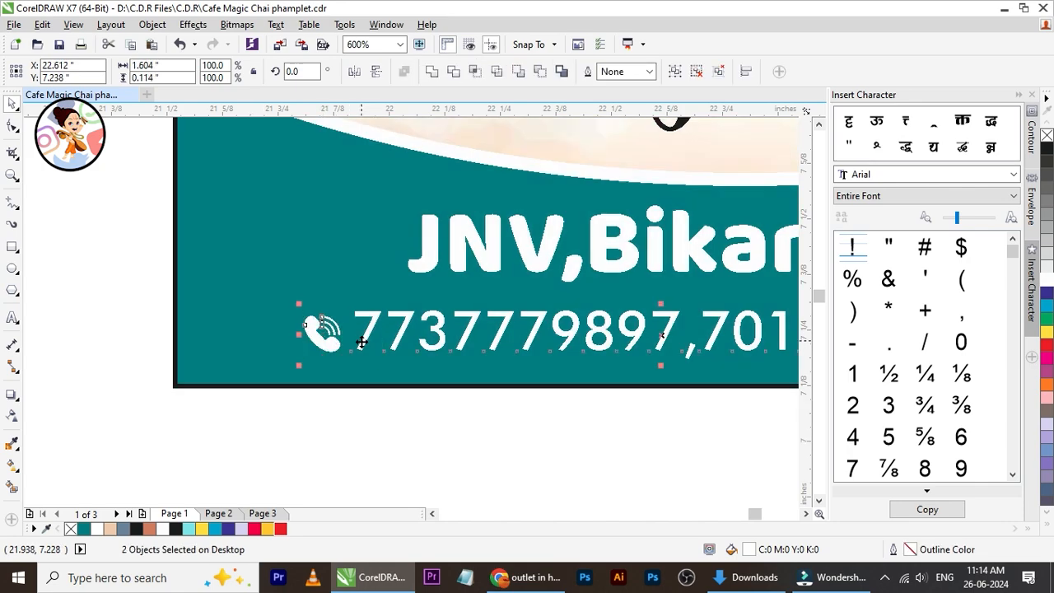
pyautogui.click(367, 421)
pyautogui.click(329, 348)
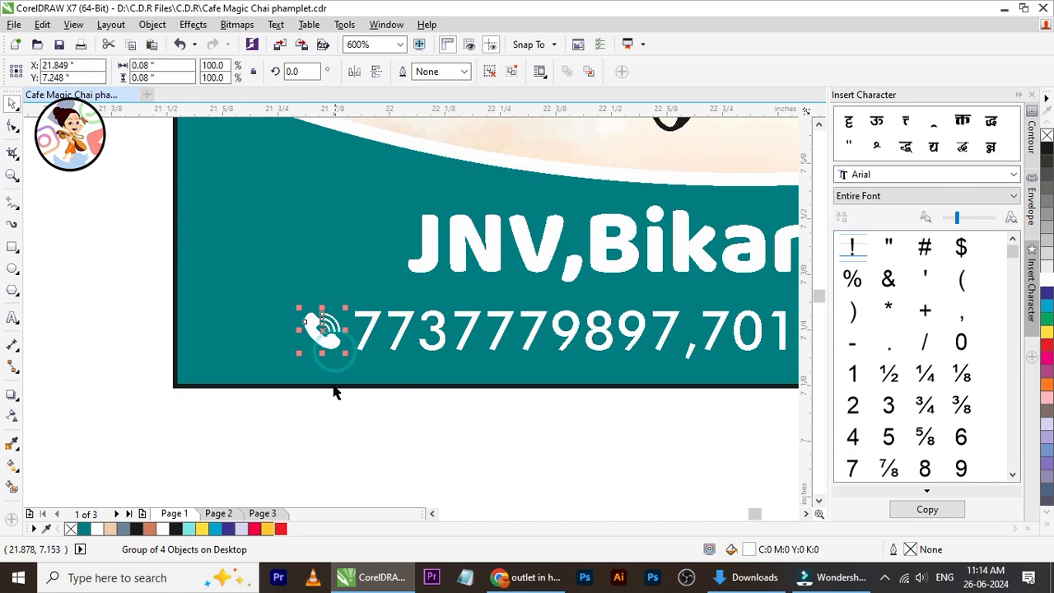
pyautogui.click(363, 421)
pyautogui.scroll(-3, 365, 427)
pyautogui.scroll(-1, 364, 371)
pyautogui.scroll(2, 395, 364)
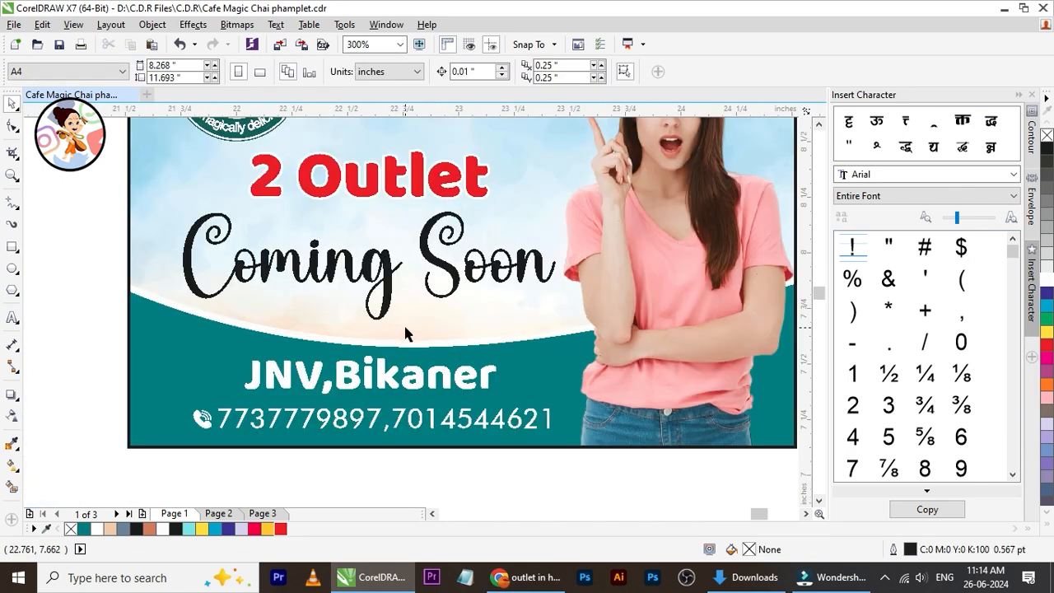
pyautogui.scroll(-2, 437, 355)
pyautogui.scroll(1, 354, 350)
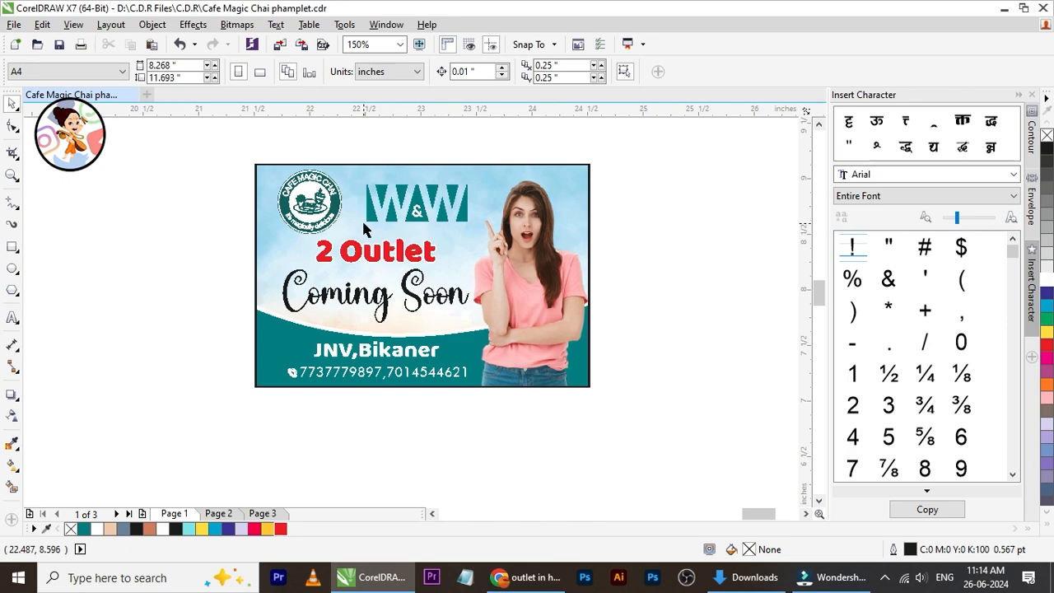
# Nudge the "Coming Soon" text slightly down to a Y position of 7.91"
pyautogui.click(416, 308)
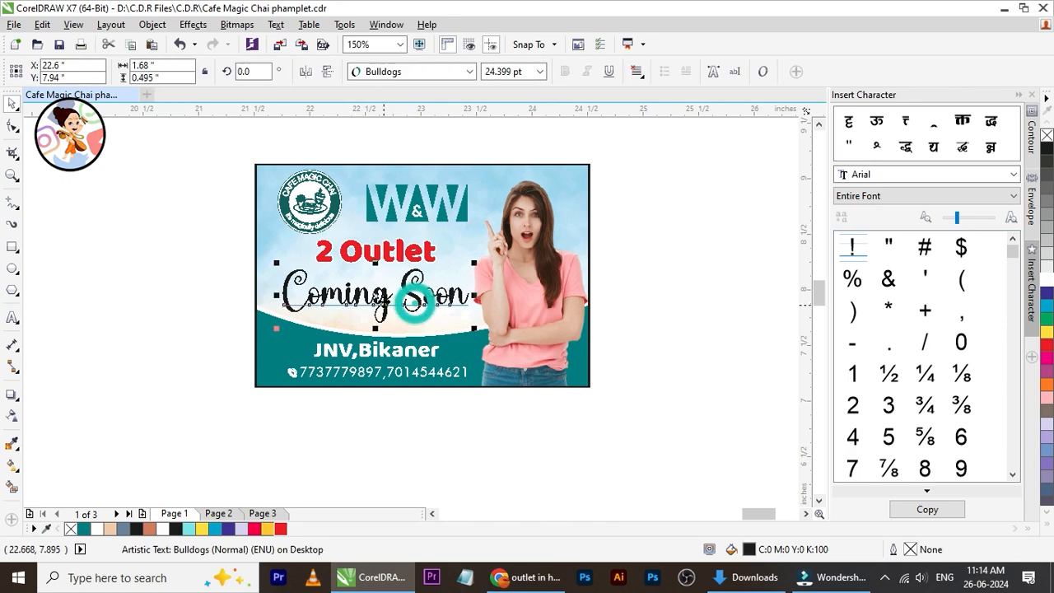
pyautogui.scroll(1, 382, 307)
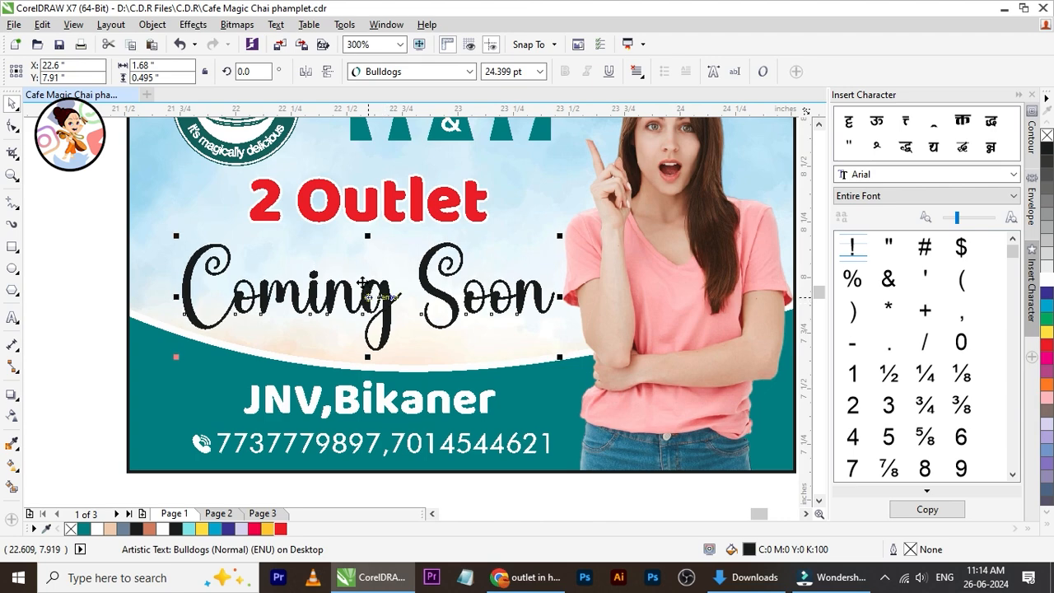
pyautogui.scroll(-1, 355, 239)
# Lower the "2 Outlet" text slightly and scale it down to about 0.87" wide
pyautogui.click(346, 235)
pyautogui.scroll(1, 325, 218)
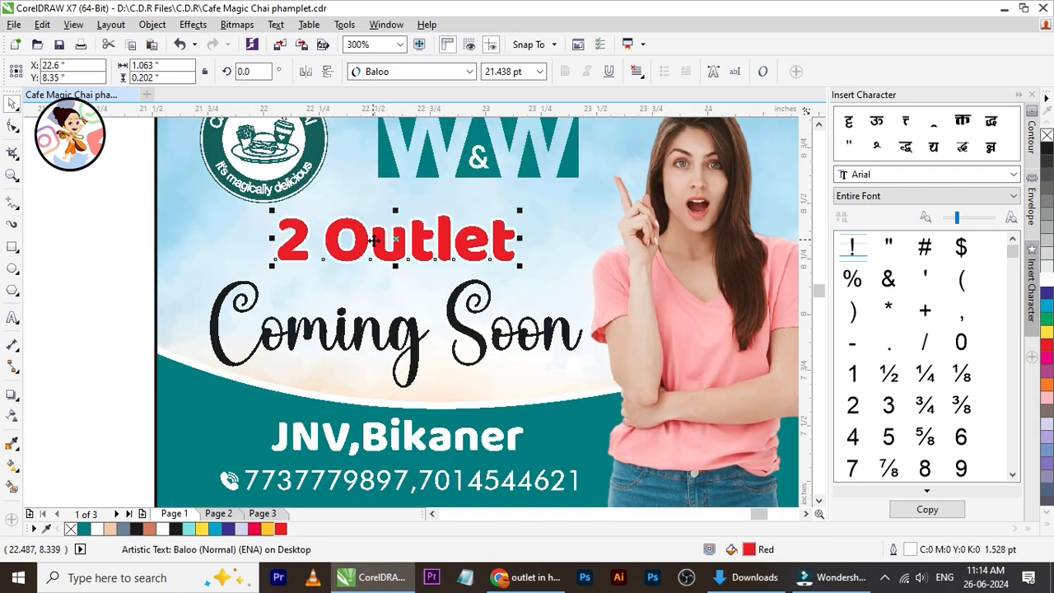
pyautogui.moveTo(398, 244); pyautogui.dragTo(398, 251)
pyautogui.moveTo(522, 216); pyautogui.dragTo(442, 242)
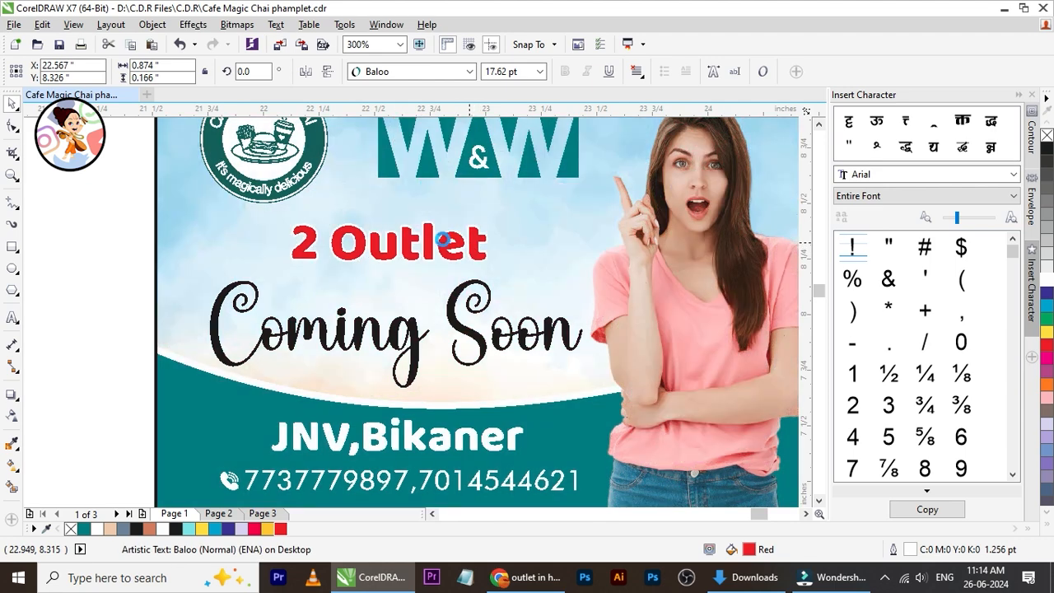
pyautogui.scroll(-1, 347, 231)
pyautogui.scroll(1, 346, 164)
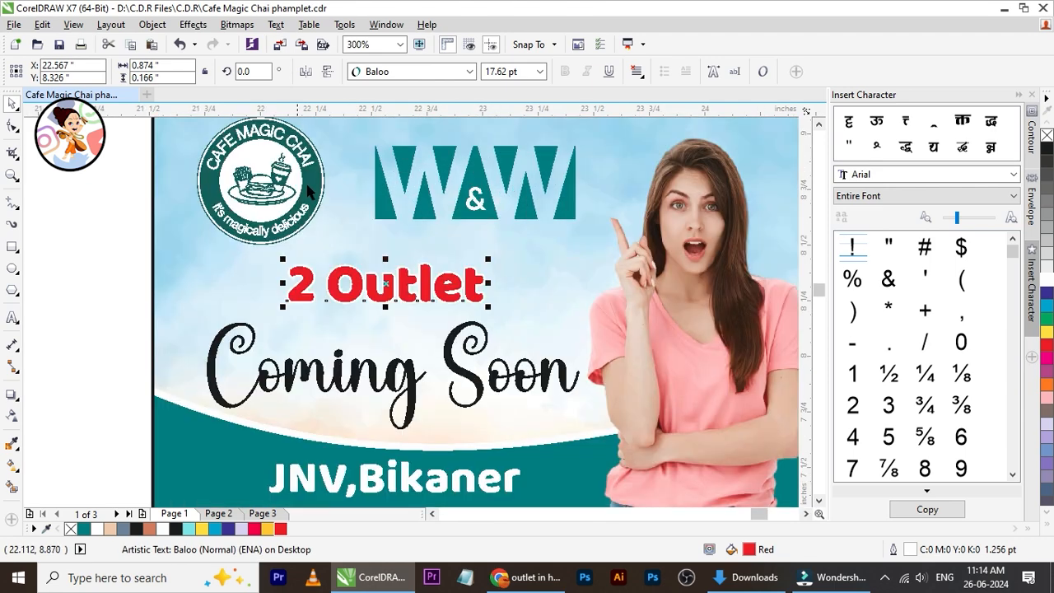
# Centre the "2 Outlet" text horizontally on the "Coming Soon" text and deselect both
pyautogui.scroll(-1, 338, 218)
pyautogui.scroll(1, 359, 241)
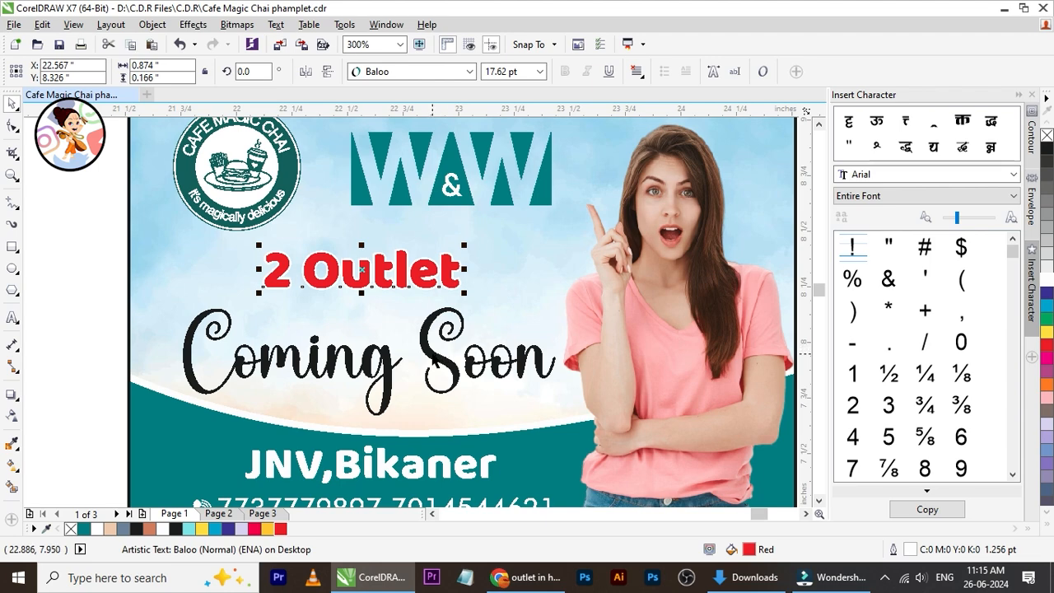
pyautogui.keyDown('shift'); pyautogui.click(432, 353); pyautogui.keyUp('shift')
pyautogui.scroll(-1, 363, 336)
pyautogui.click(102, 292)
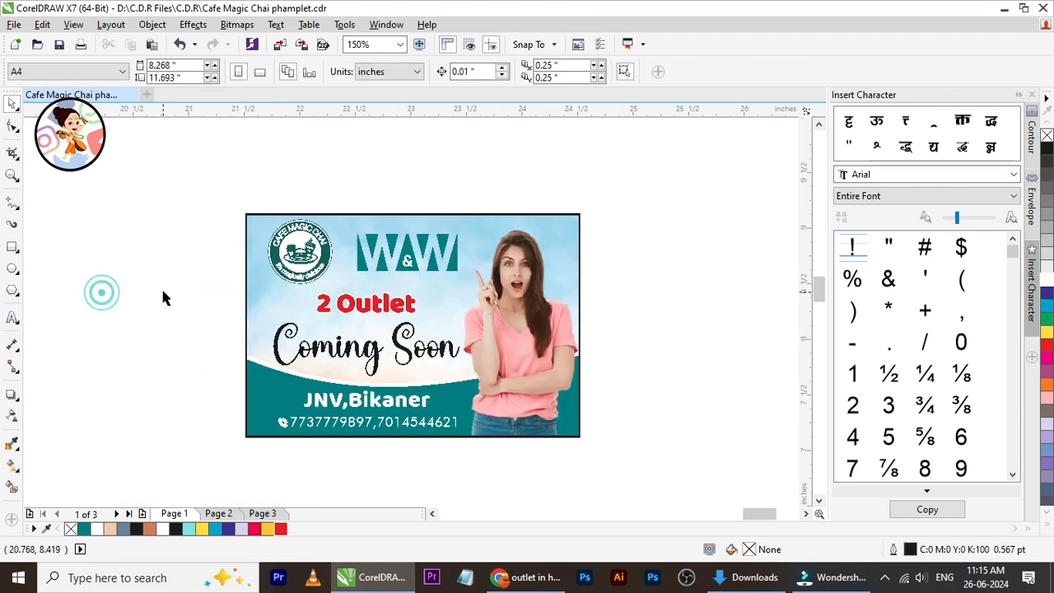
# Select the "2 Outlet" and "Coming Soon" lines together and nudge them up by 0.05"
pyautogui.moveTo(161, 288); pyautogui.dragTo(486, 381)
pyautogui.press('Up')
pyautogui.press('Up')
pyautogui.press('Up')
pyautogui.press('Up')
pyautogui.press('Up')
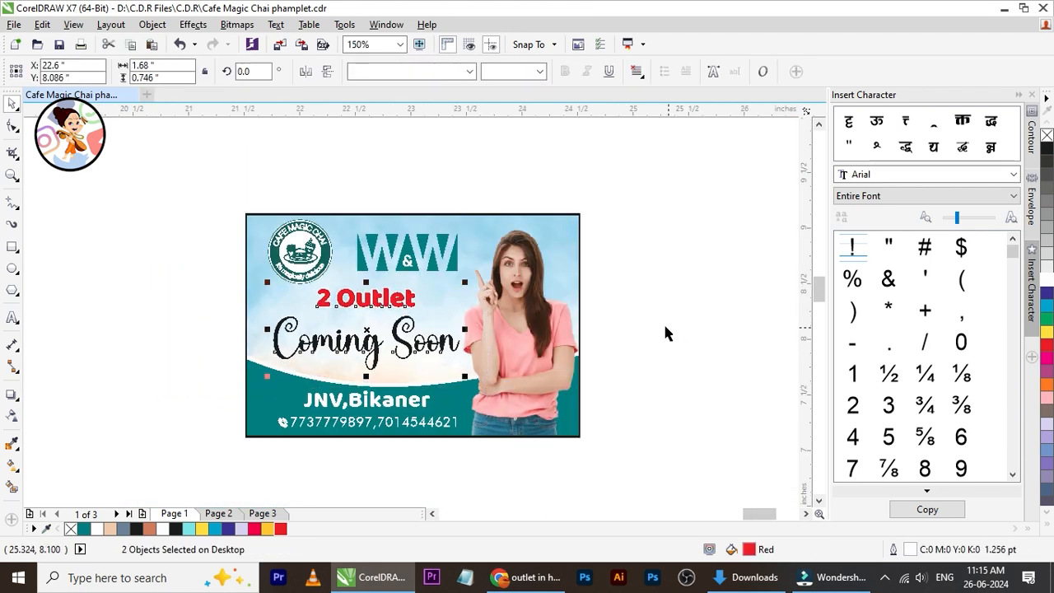
pyautogui.click(664, 322)
pyautogui.scroll(-1, 663, 323)
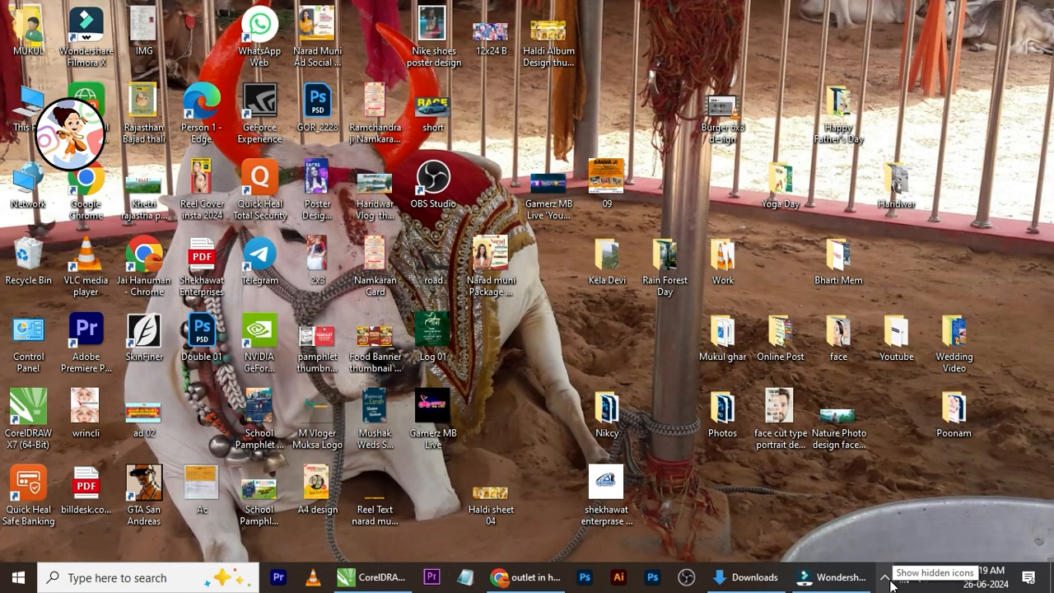
# Switch back to the CorelDRAW design and deselect the "2 Outlet" text
pyautogui.click(372, 577)
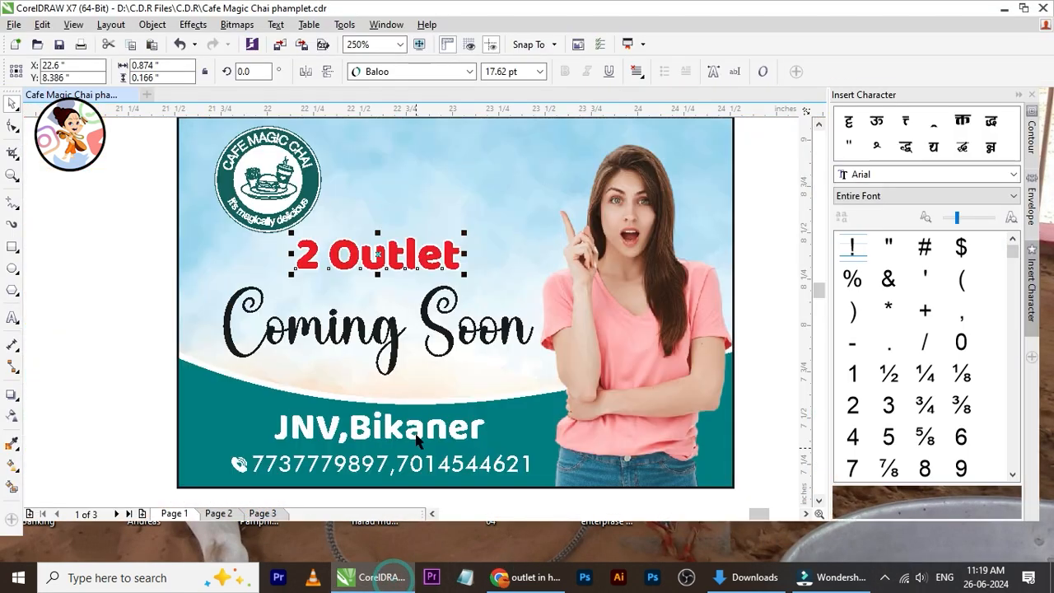
pyautogui.click(138, 284)
pyautogui.scroll(-3, 137, 299)
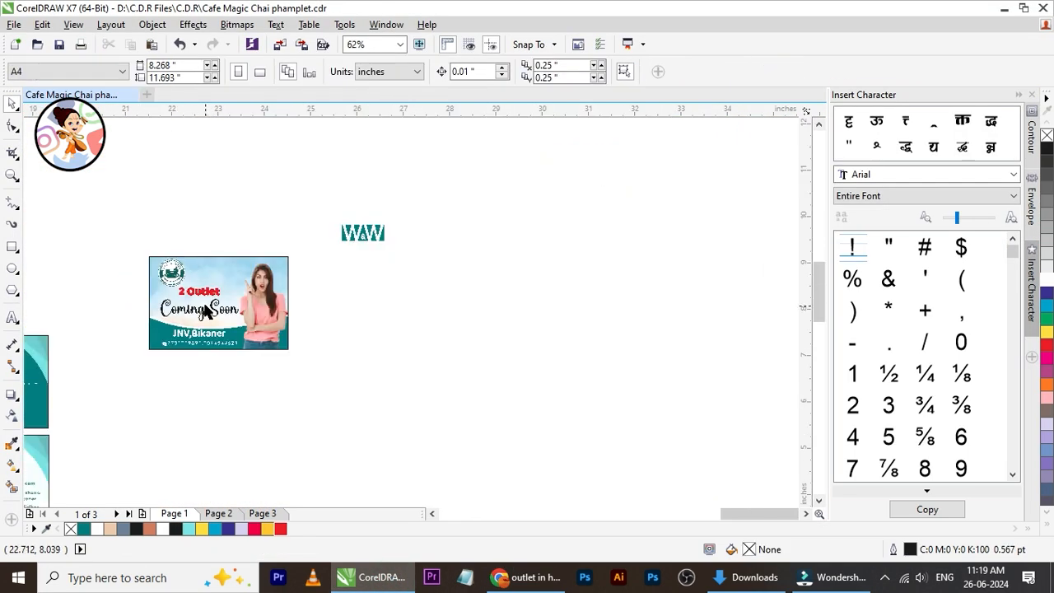
pyautogui.scroll(3, 156, 296)
# Insert "nd" after the 2 so the red heading reads "2nd Outlet"
pyautogui.doubleClick(192, 281)
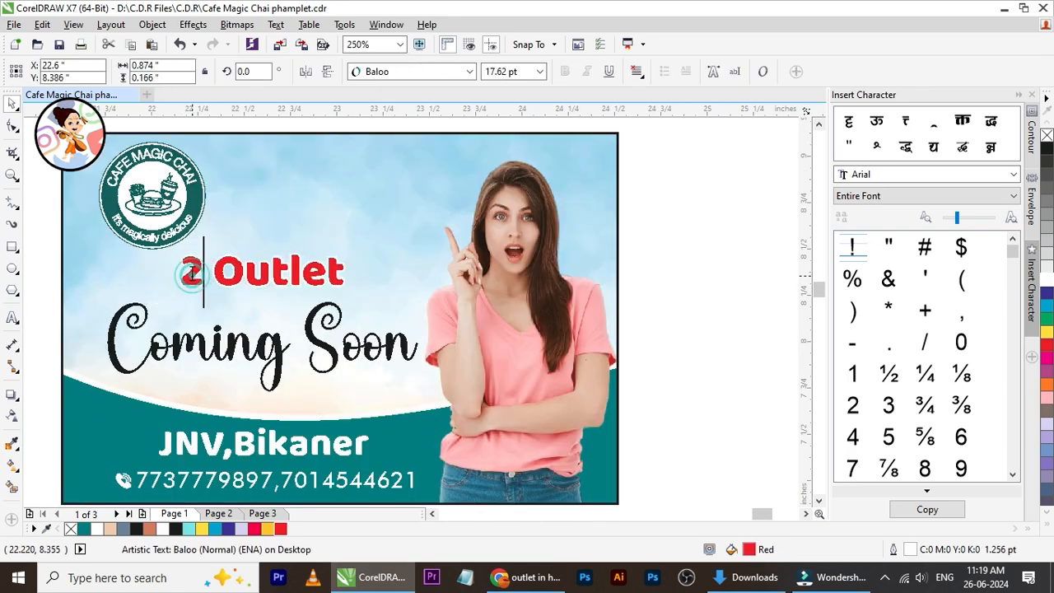
pyautogui.write('nd')
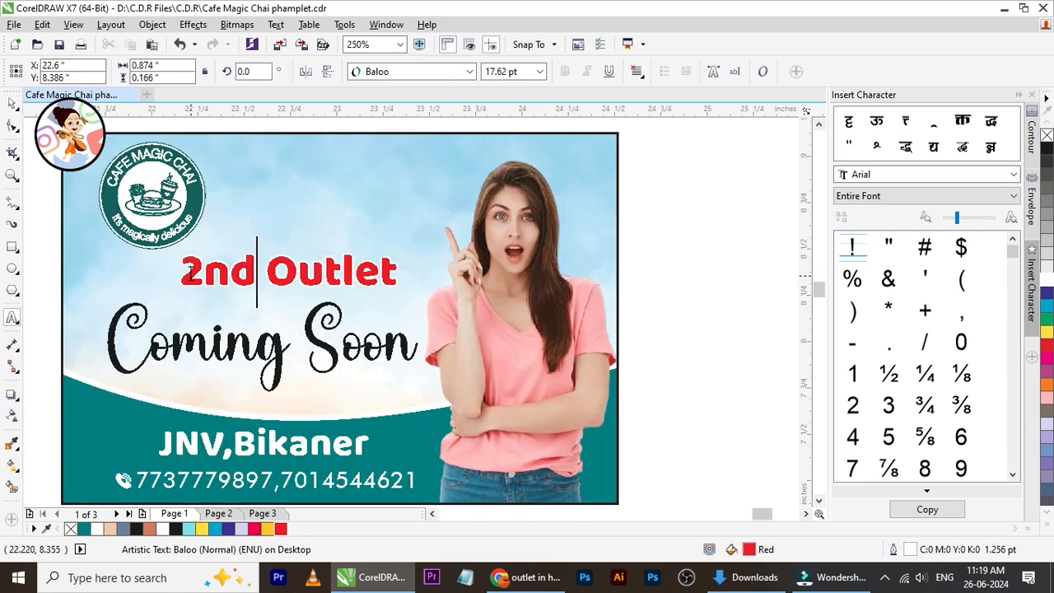
pyautogui.click(12, 103)
# Preview several typefaces on the "2nd Outlet" heading and apply the Berkshire Swash font
pyautogui.click(409, 72)
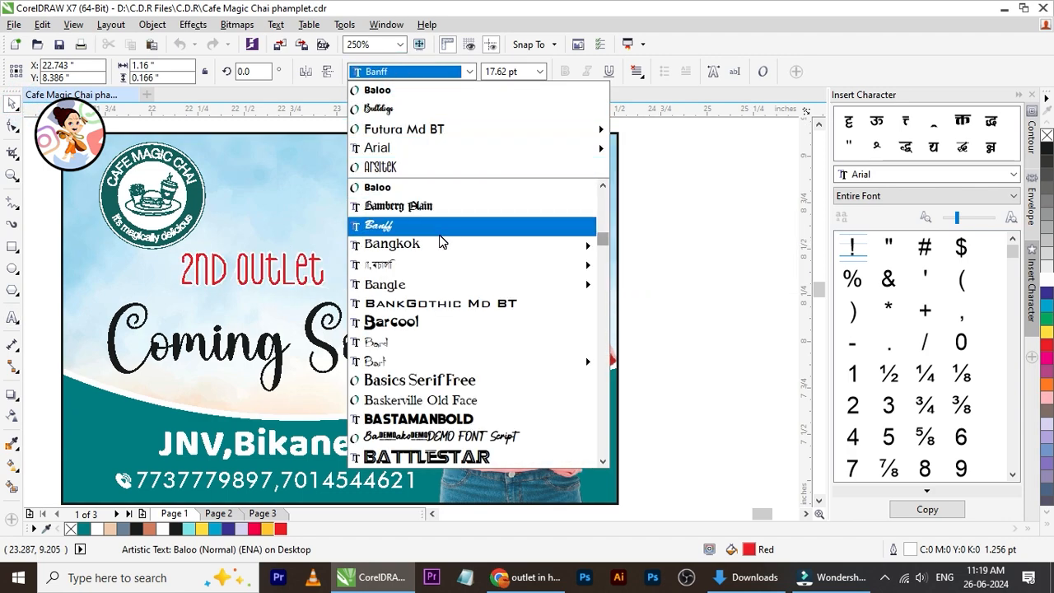
pyautogui.moveTo(432, 247)
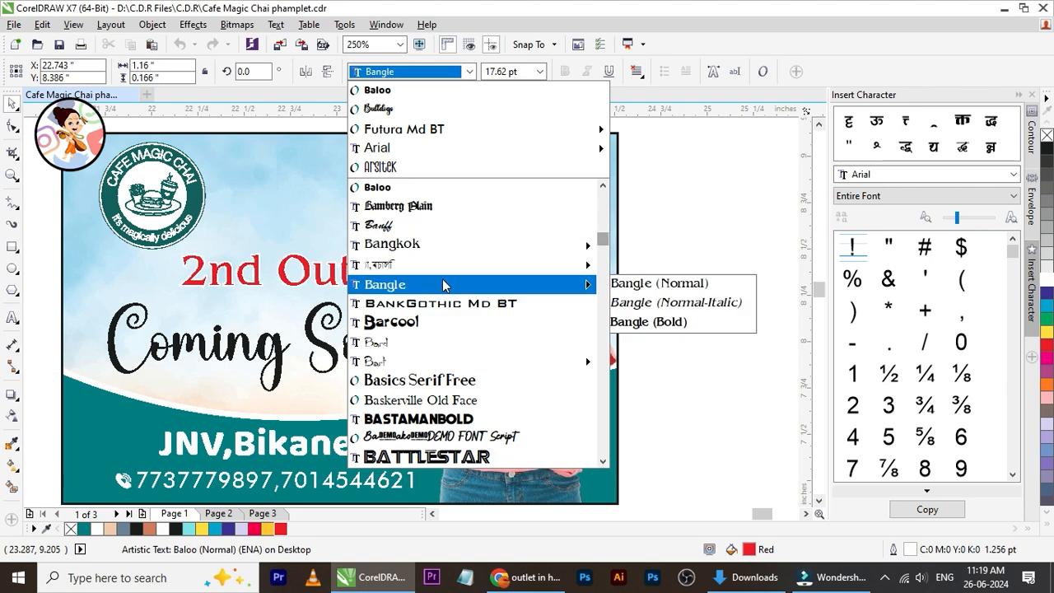
pyautogui.scroll(1, 445, 306)
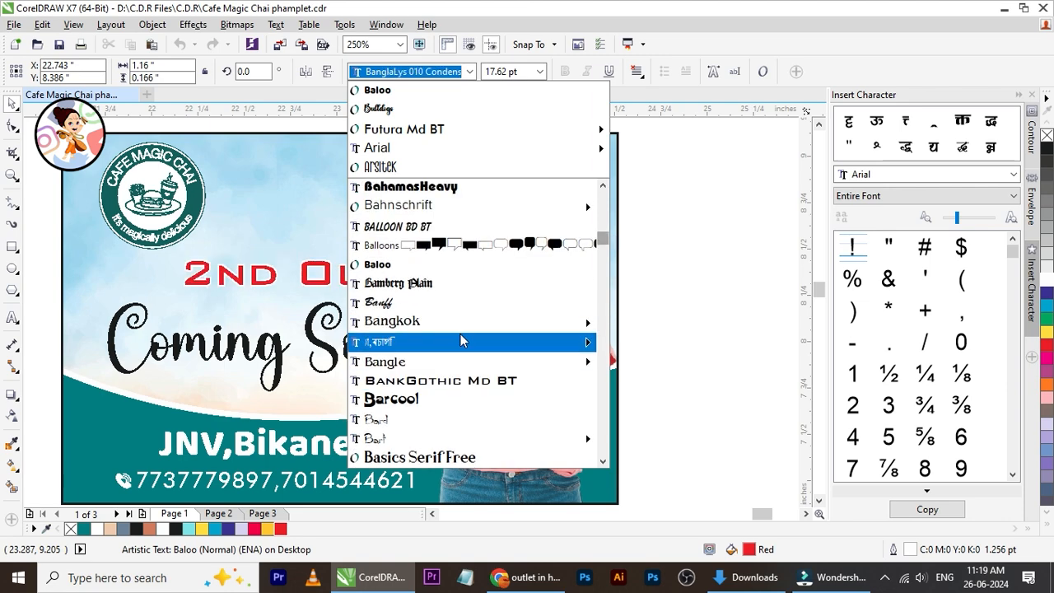
pyautogui.scroll(-3, 451, 329)
pyautogui.moveTo(451, 336)
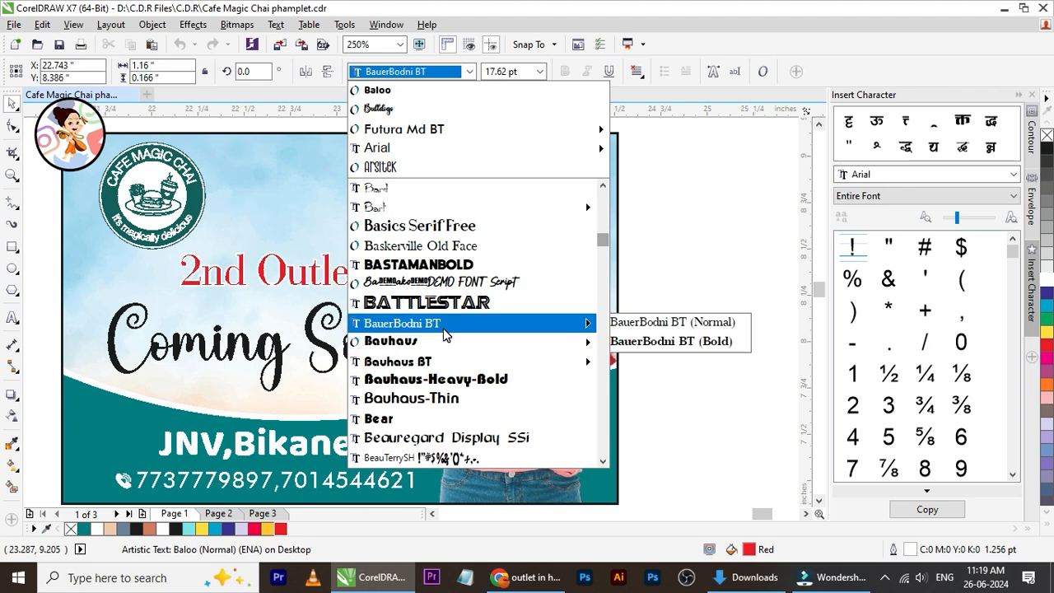
pyautogui.scroll(-4, 445, 337)
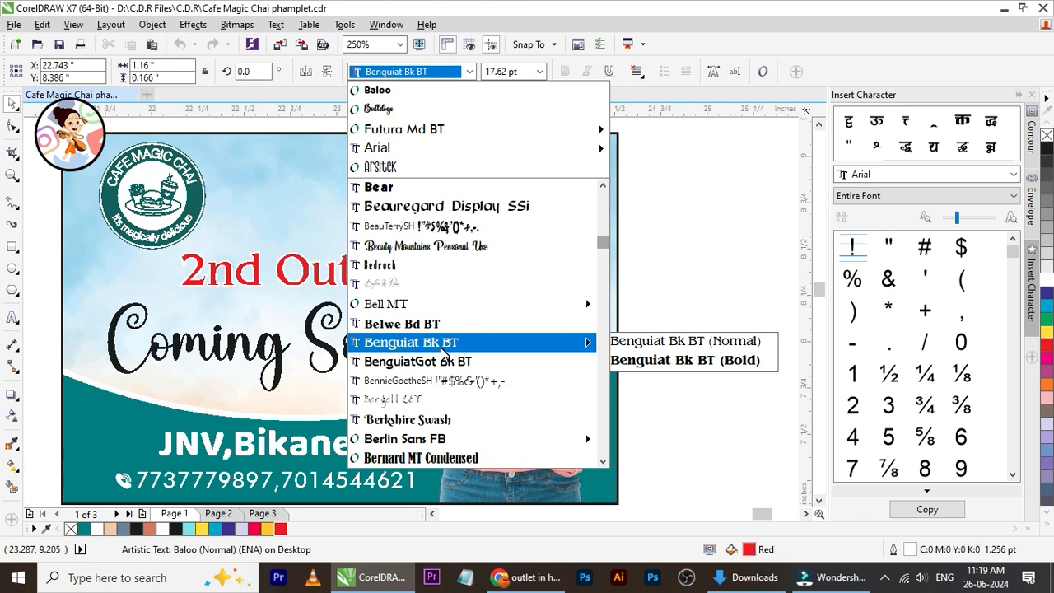
pyautogui.click(445, 420)
pyautogui.scroll(1, 213, 275)
pyautogui.scroll(-1, 218, 280)
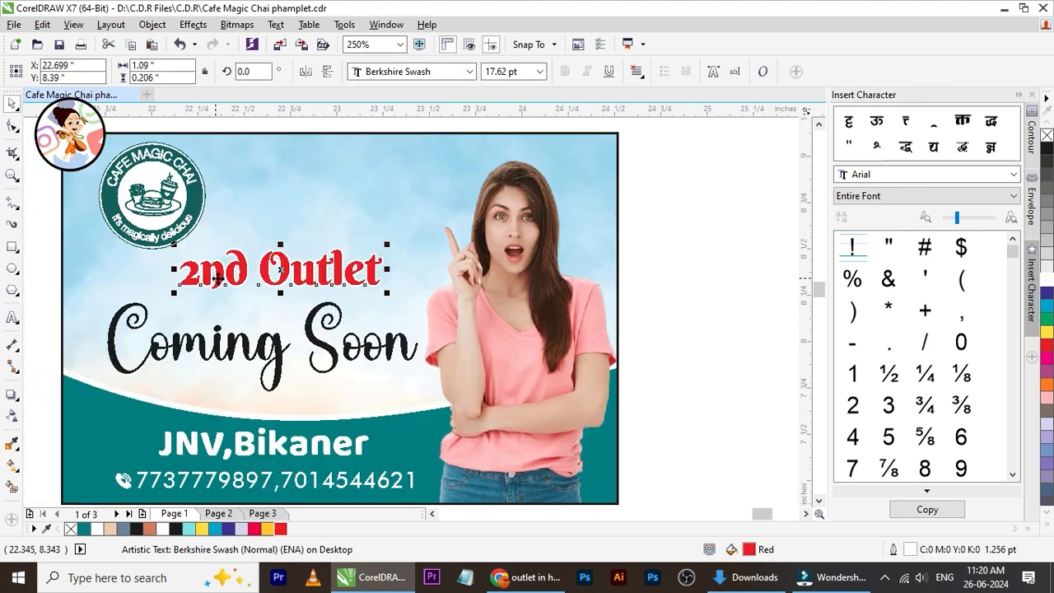
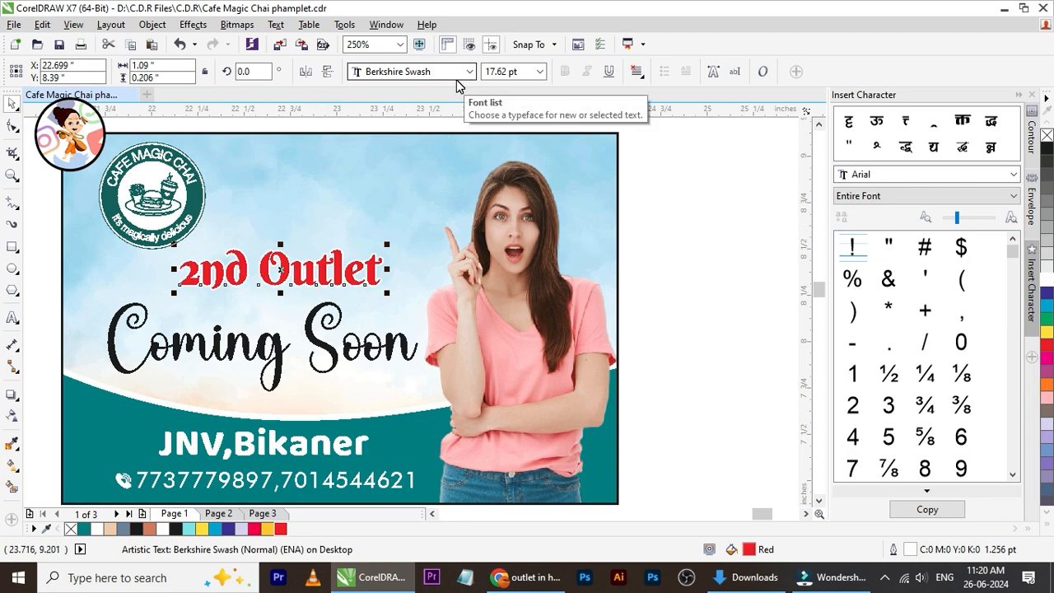
pyautogui.press('F8')
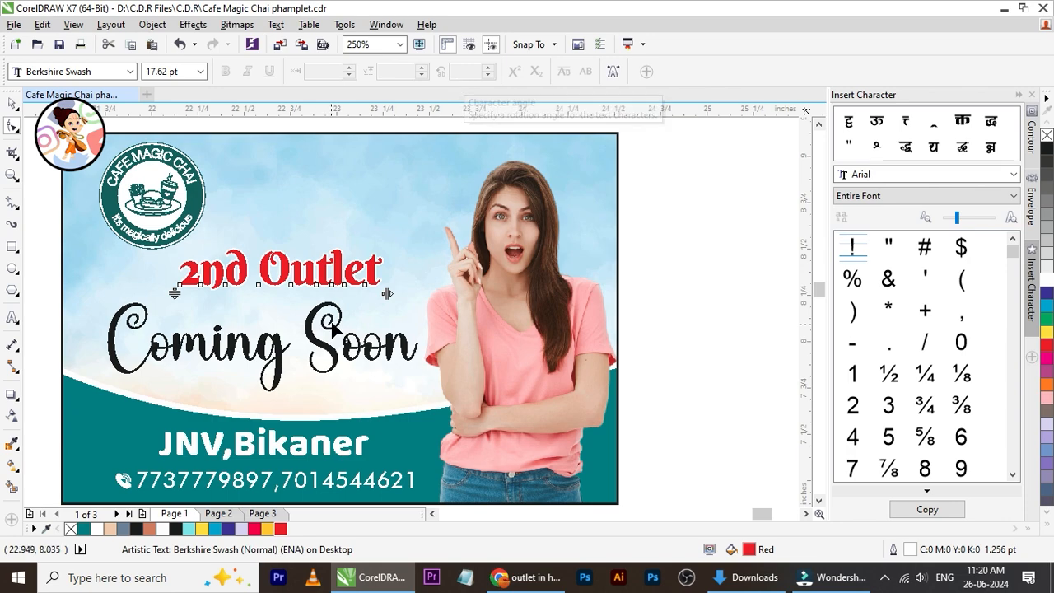
pyautogui.click(12, 105)
pyautogui.click(668, 264)
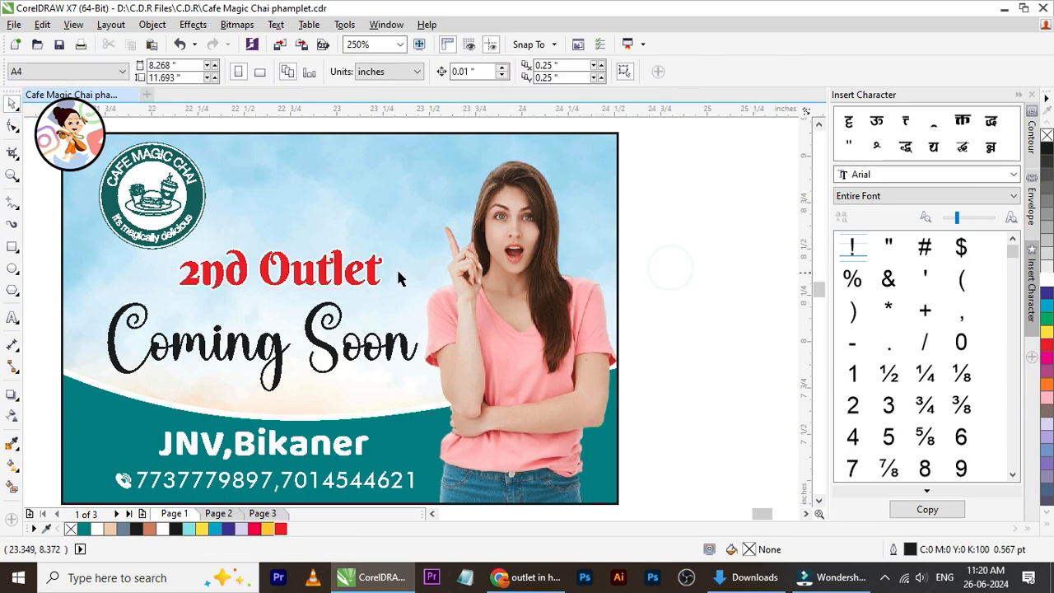
# Change the font of the "2nd Outlet" heading to Bimini
pyautogui.click(381, 276)
pyautogui.click(469, 71)
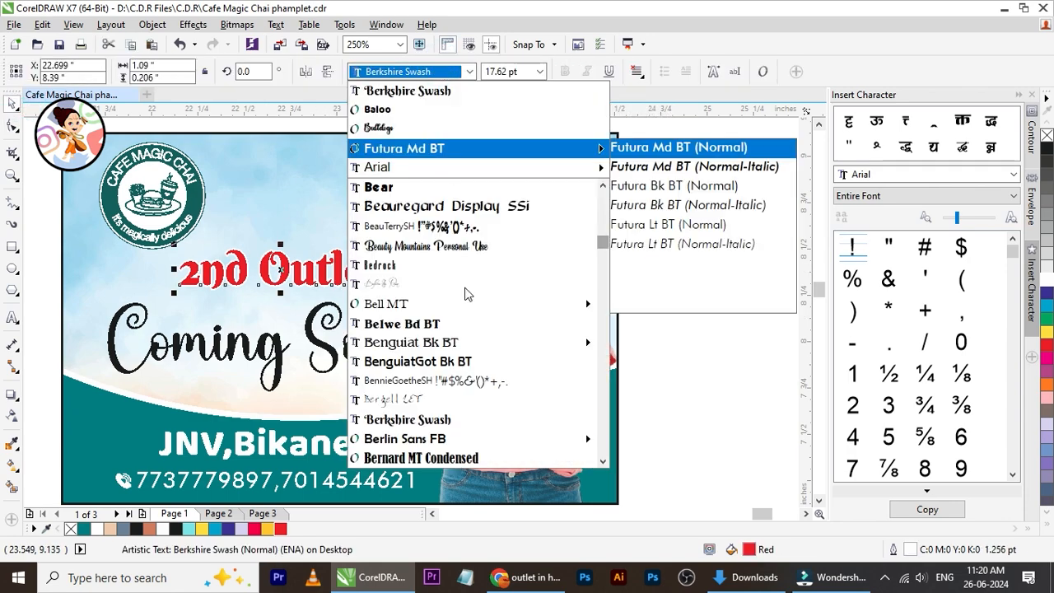
pyautogui.scroll(-4, 463, 329)
pyautogui.moveTo(428, 422)
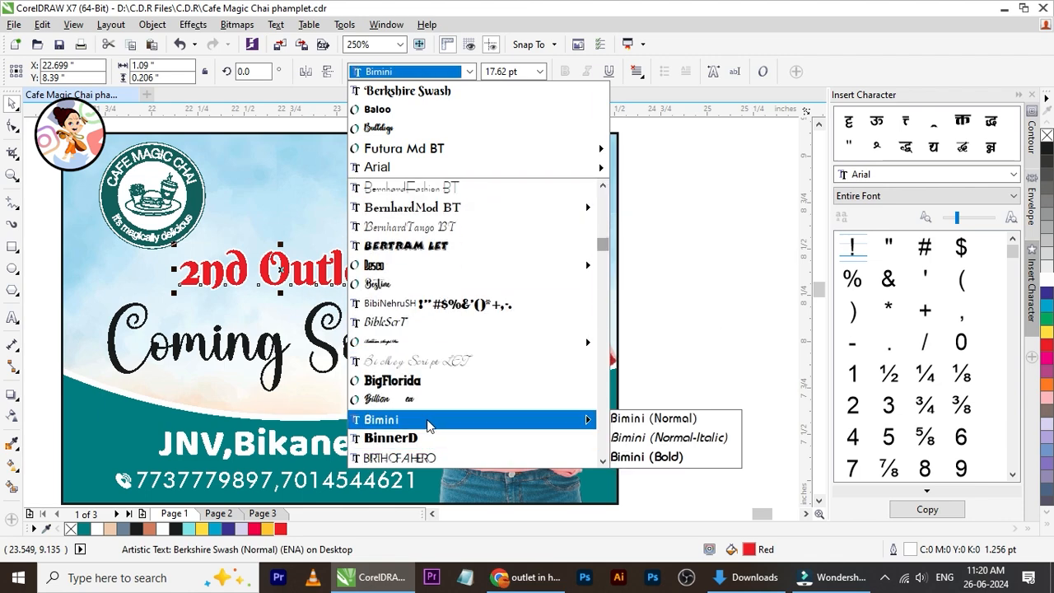
pyautogui.click(428, 422)
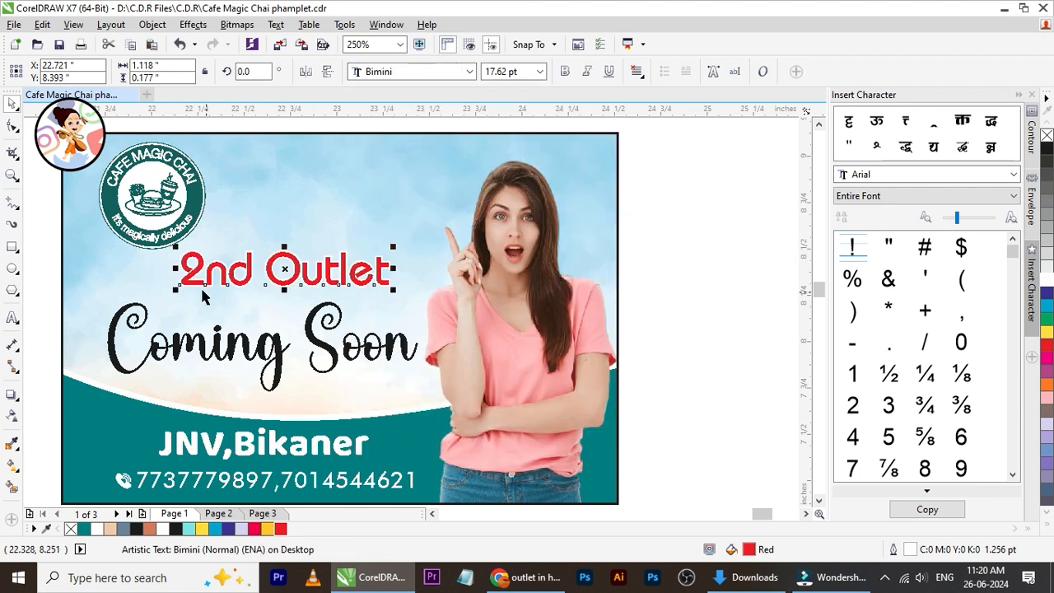
# Remove "nd" from the red heading so it reads "2 Outlet"
pyautogui.scroll(3, 223, 268)
pyautogui.doubleClick(282, 280)
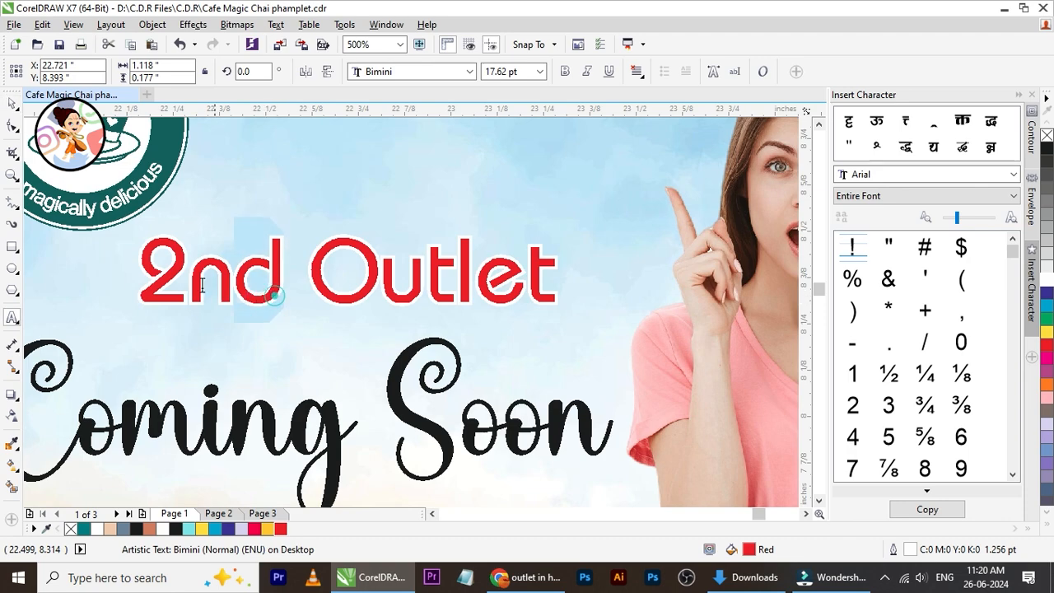
pyautogui.press('BackSpace')
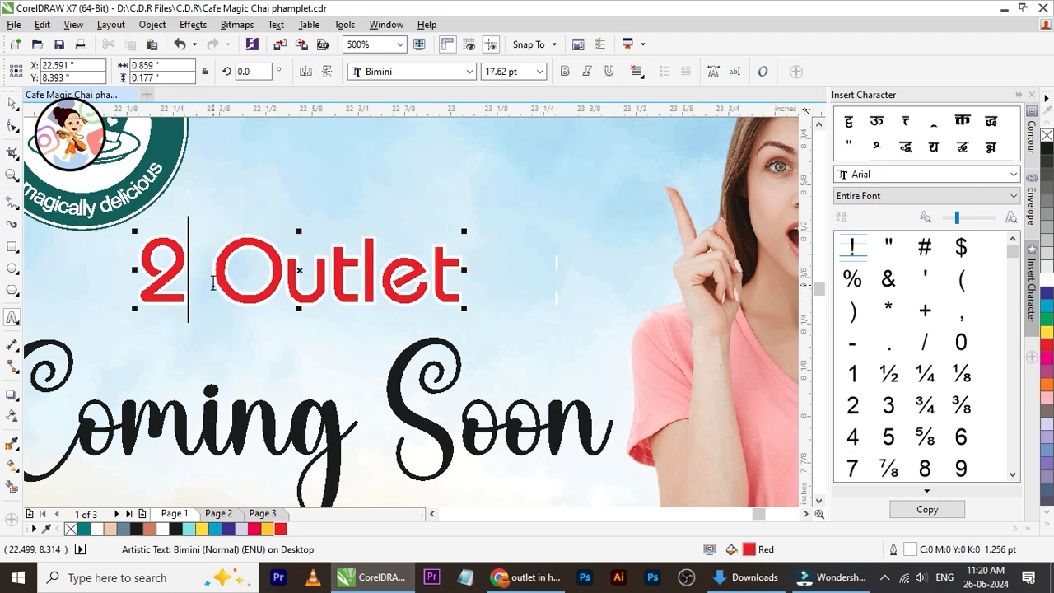
pyautogui.click(12, 105)
# Place a duplicate of the "2 Outlet" text above the original, between the logo and the woman
pyautogui.scroll(-2, 314, 314)
pyautogui.scroll(1, 291, 308)
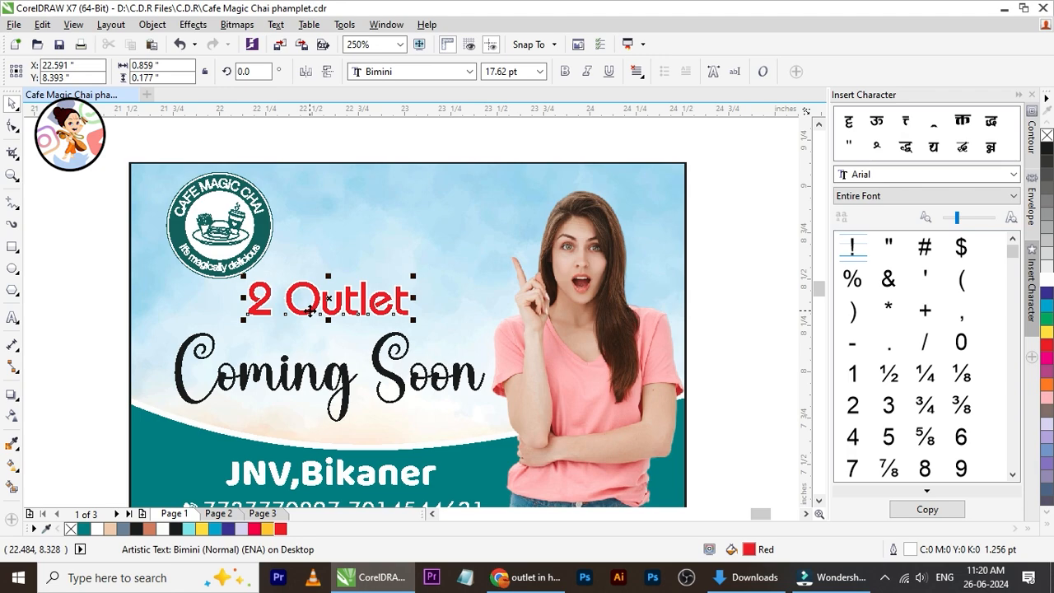
pyautogui.moveTo(374, 310); pyautogui.dragTo(437, 256)
pyautogui.rightClick(437, 255)
# Replace the entire text of the duplicated "2 Outlet" heading with "nd"
pyautogui.doubleClick(437, 255)
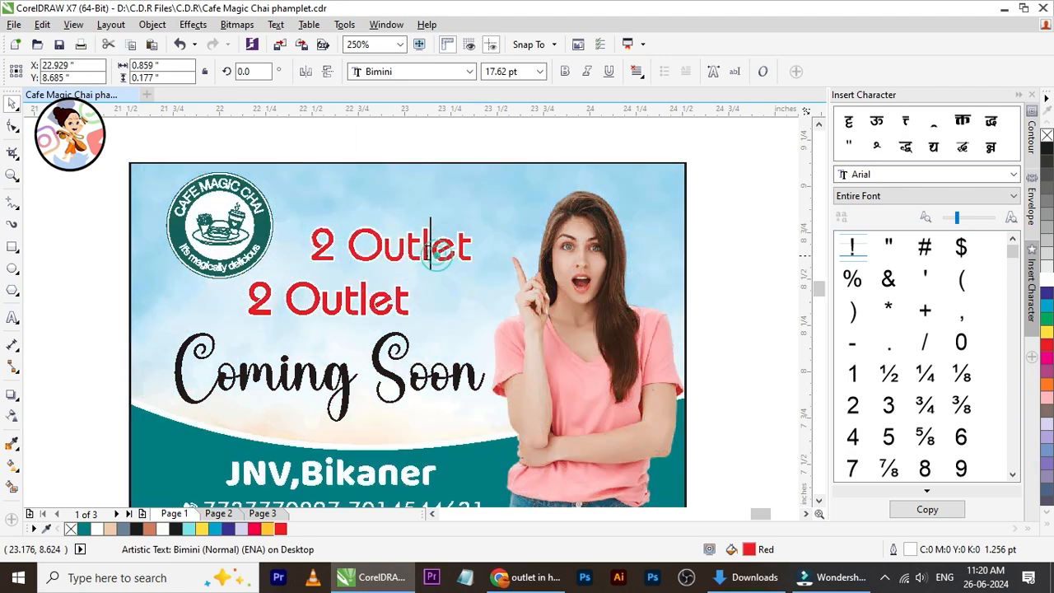
pyautogui.hotkey('ctrl', 'a')
pyautogui.write('nd')
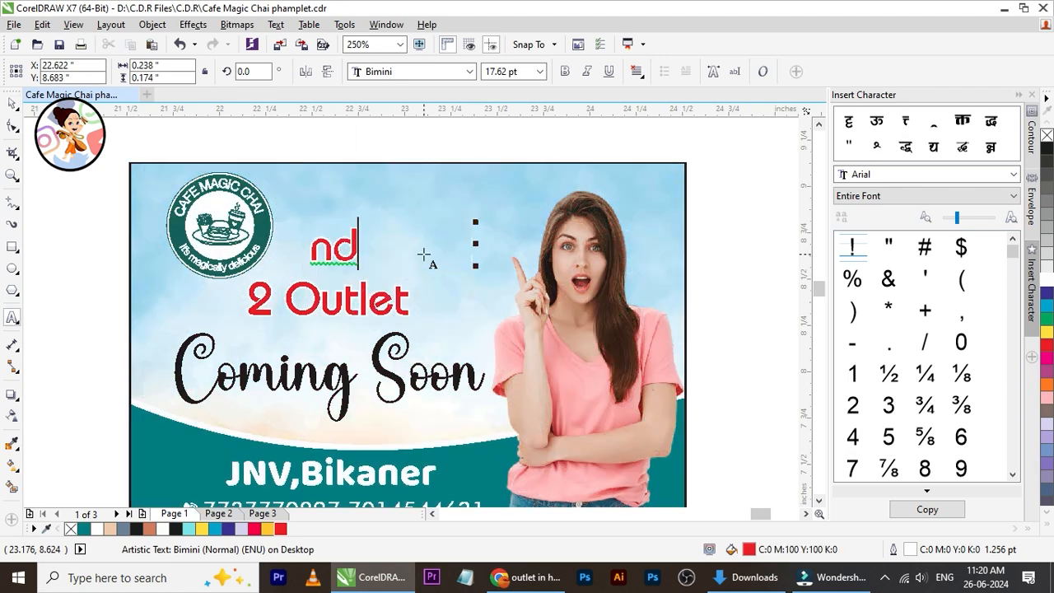
# Shrink the "nd" text to about 10 pt and place it as a superscript beside the 2 of "2 Outlet"
pyautogui.click(13, 102)
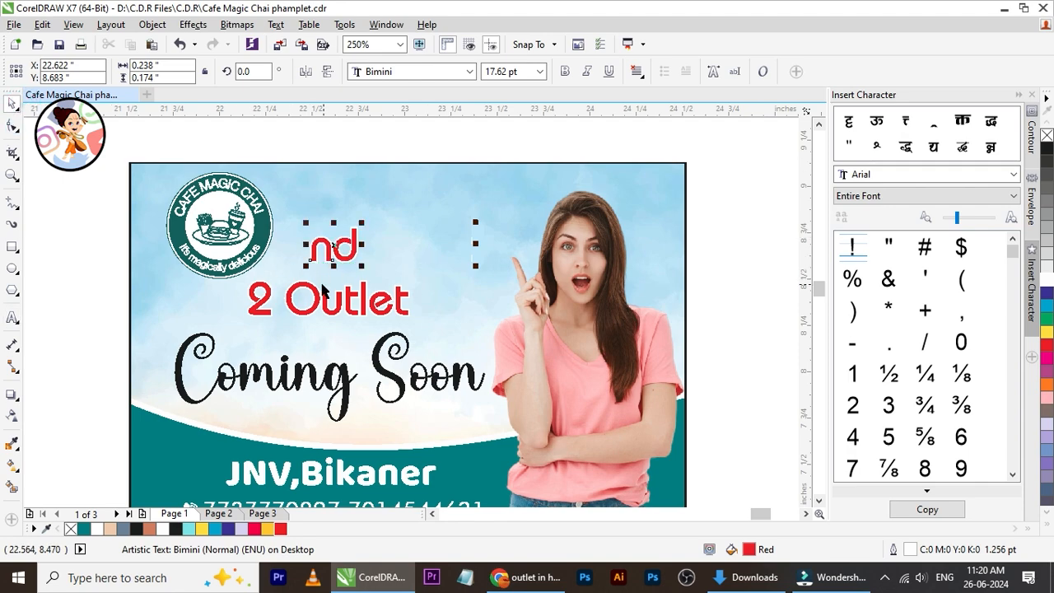
pyautogui.scroll(1, 260, 282)
pyautogui.moveTo(453, 175); pyautogui.dragTo(417, 183)
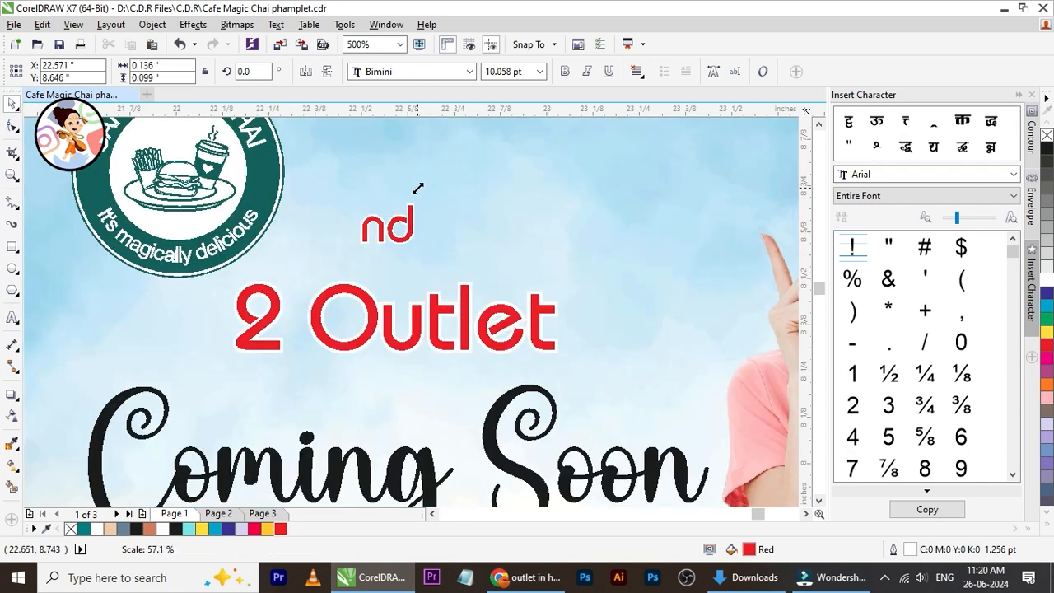
pyautogui.moveTo(387, 232); pyautogui.dragTo(311, 279)
# Widen the gap between "2" and "Outlet" by one space and nudge the small "nd" to the right into it
pyautogui.doubleClick(325, 309)
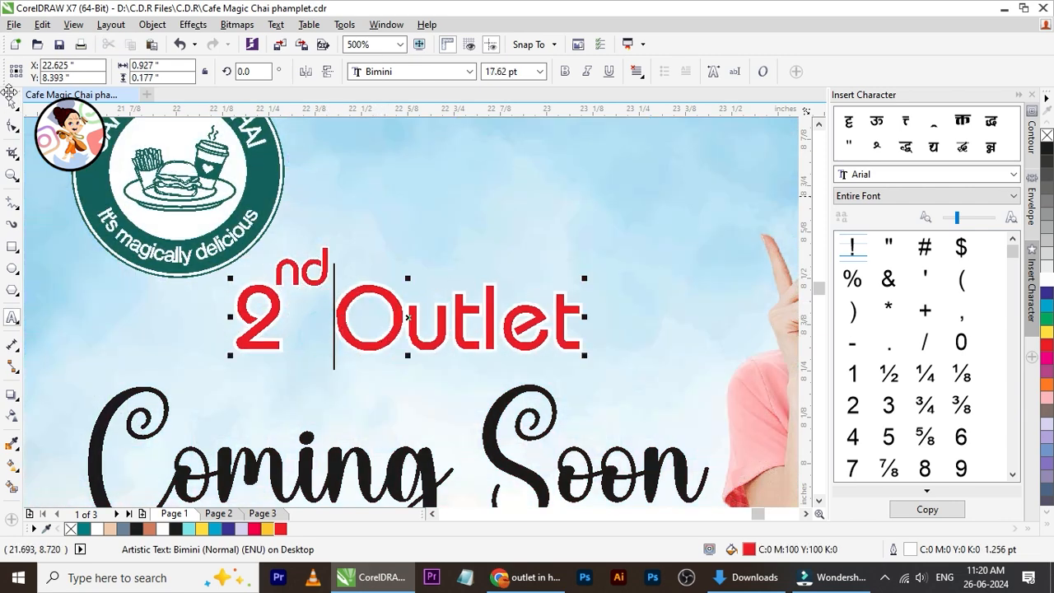
pyautogui.click(12, 105)
pyautogui.click(325, 274)
pyautogui.press('Right')
pyautogui.press('Right')
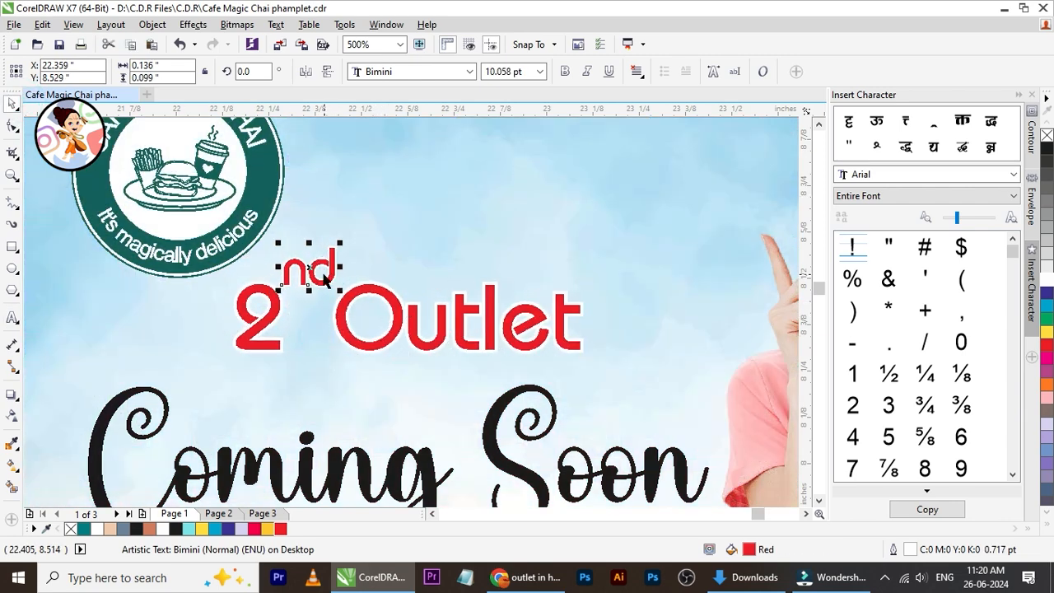
# Try a yellow fill with a black outline on the "2 Outlet" text
pyautogui.click(370, 344)
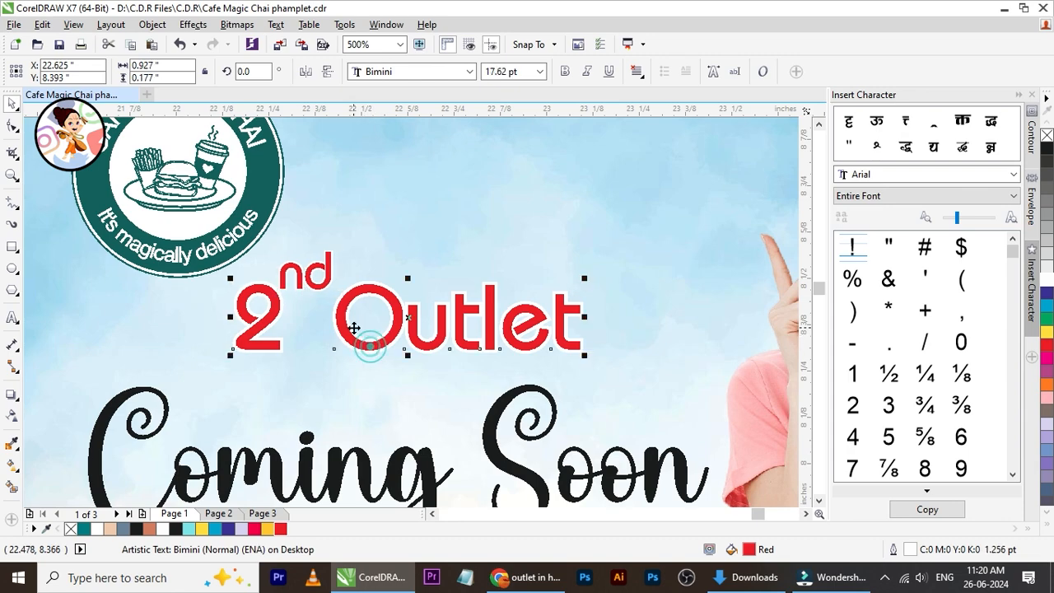
pyautogui.scroll(-5, 372, 347)
pyautogui.scroll(3, 372, 352)
pyautogui.scroll(2, 349, 295)
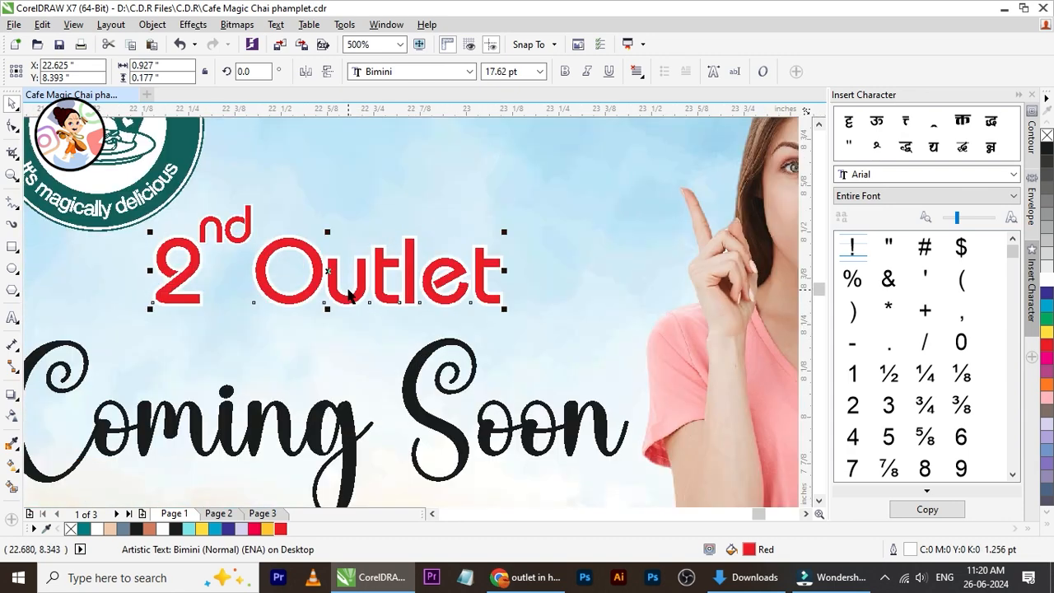
pyautogui.click(1045, 333)
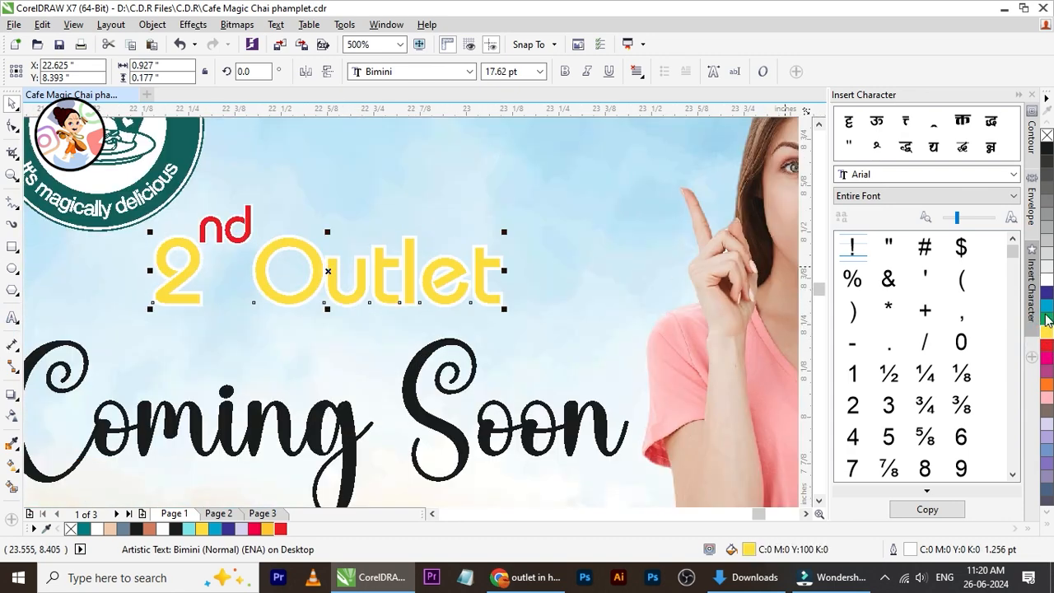
pyautogui.rightClick(1046, 149)
pyautogui.scroll(-3, 529, 284)
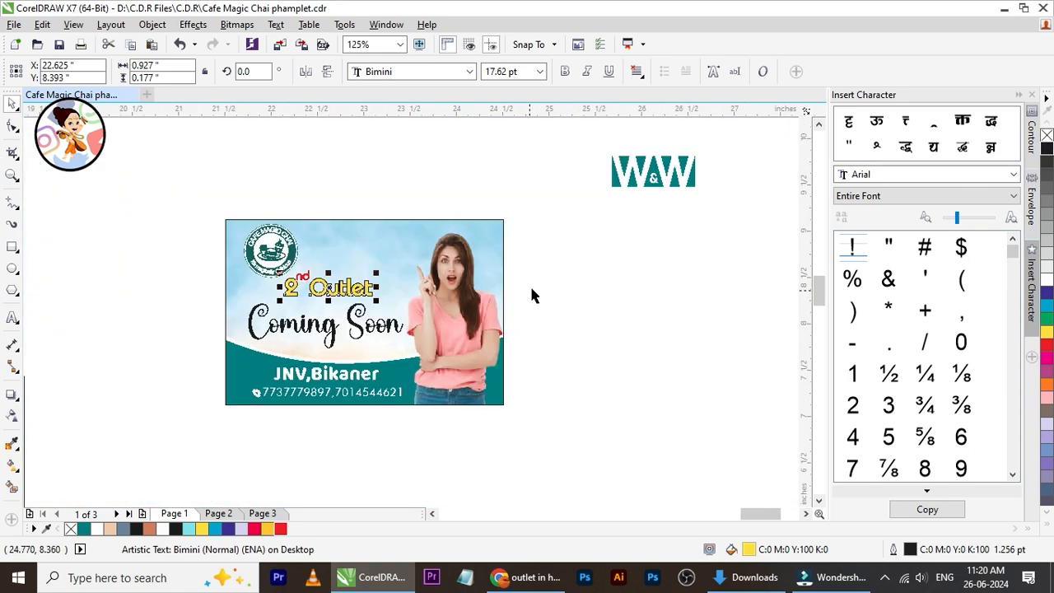
pyautogui.click(529, 284)
# Fill the "2 Outlet" text with the design's teal (R0 G125 B131) and give it a white outline
pyautogui.scroll(3, 334, 304)
pyautogui.click(365, 295)
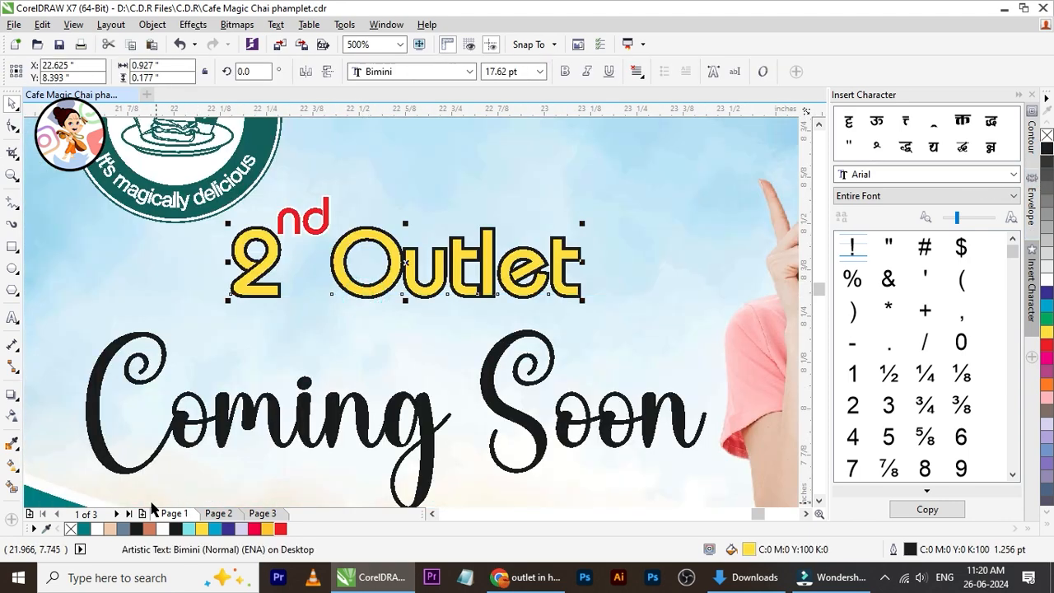
pyautogui.click(85, 529)
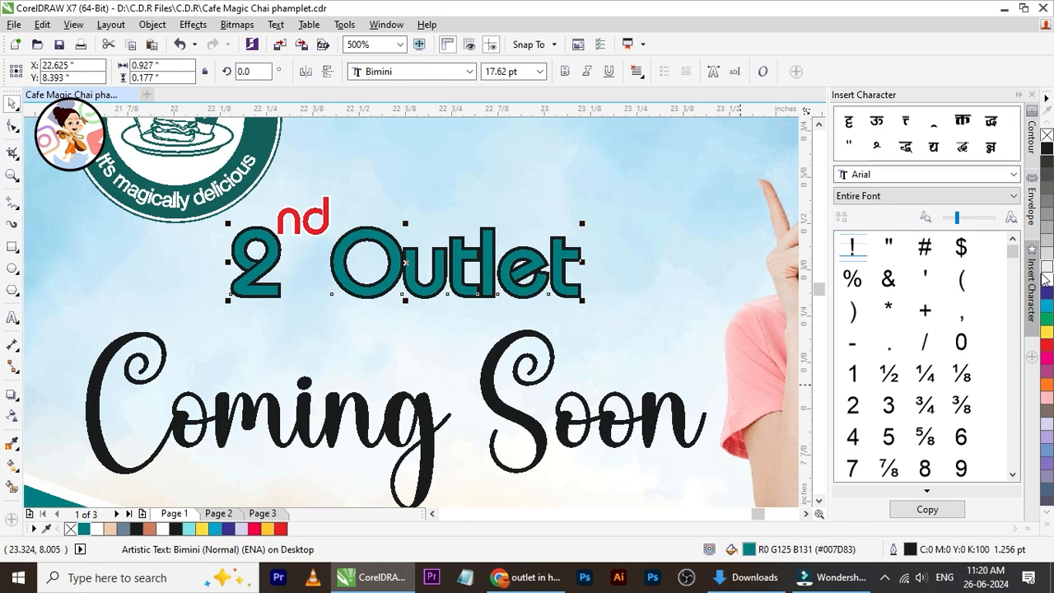
pyautogui.scroll(-3, 385, 292)
pyautogui.click(147, 304)
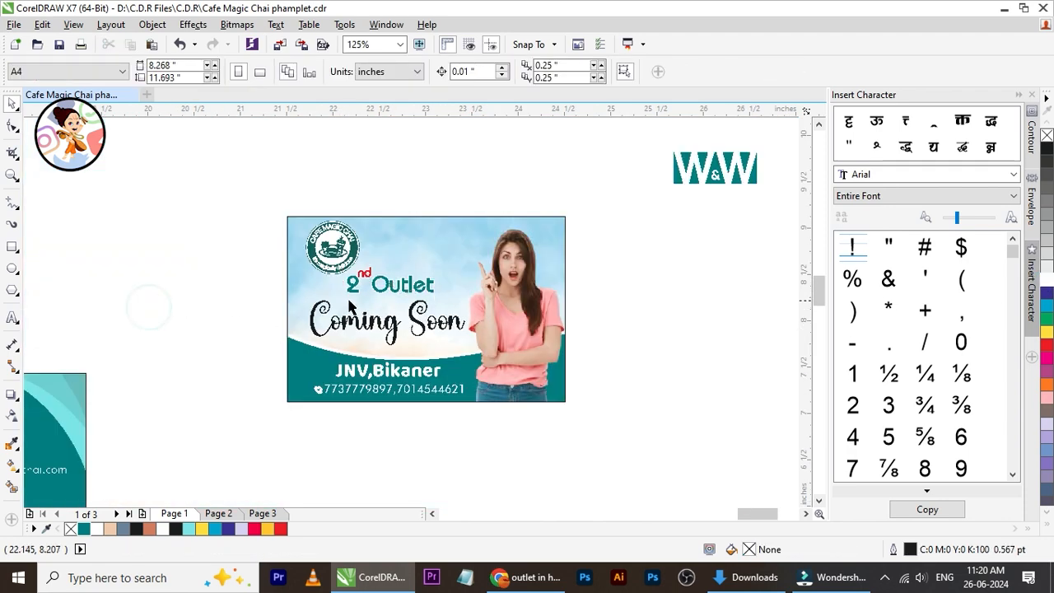
# Fill the superscript "nd" with the same teal (R0 G125 B131) as the rest of the heading
pyautogui.scroll(3, 403, 218)
pyautogui.click(414, 202)
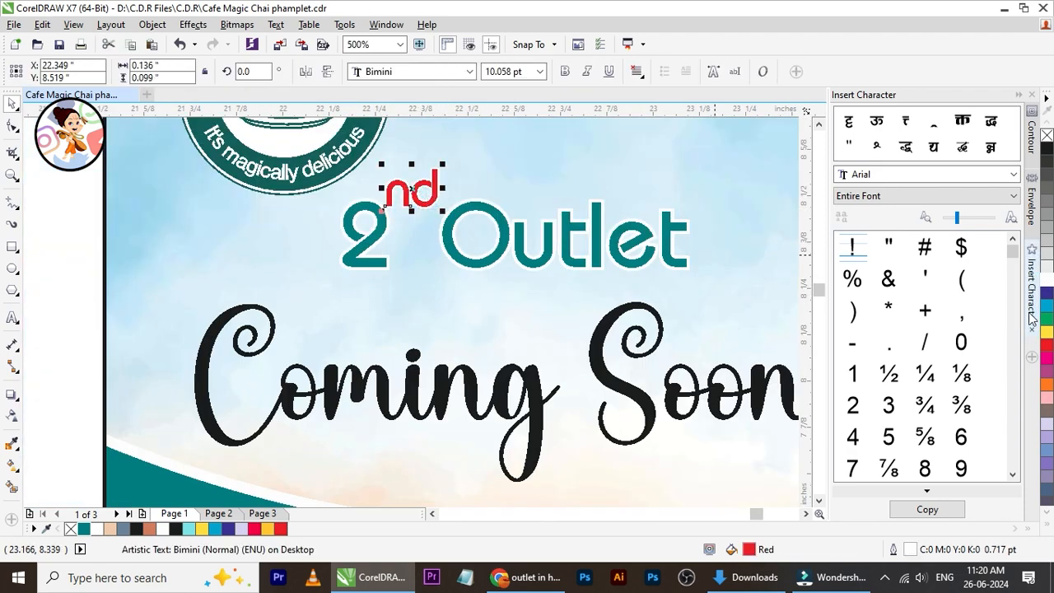
pyautogui.click(83, 529)
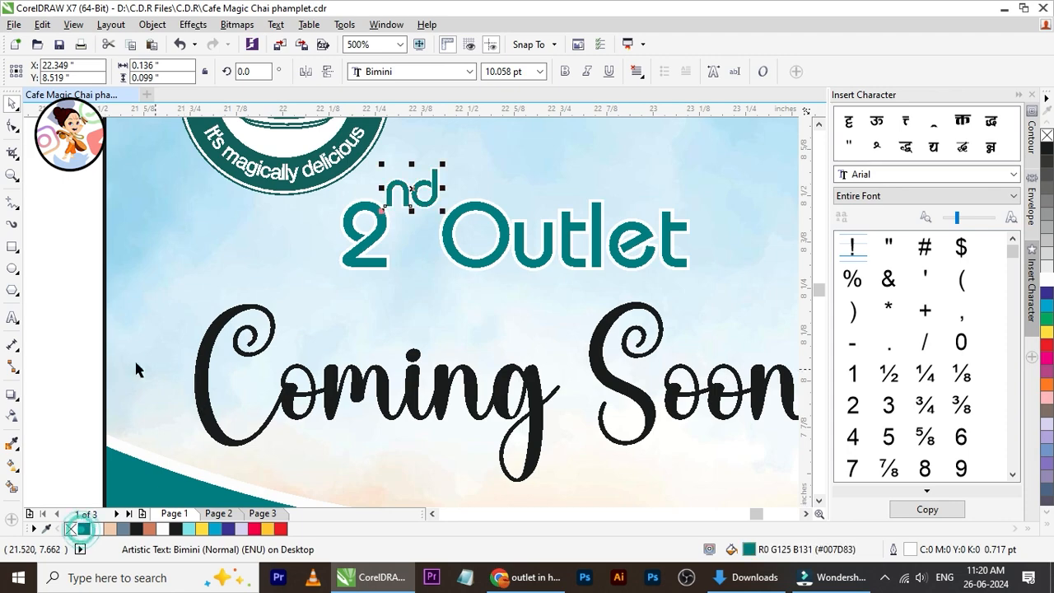
pyautogui.click(82, 337)
pyautogui.scroll(-2, 272, 235)
pyautogui.scroll(1, 256, 156)
pyautogui.scroll(1, 338, 276)
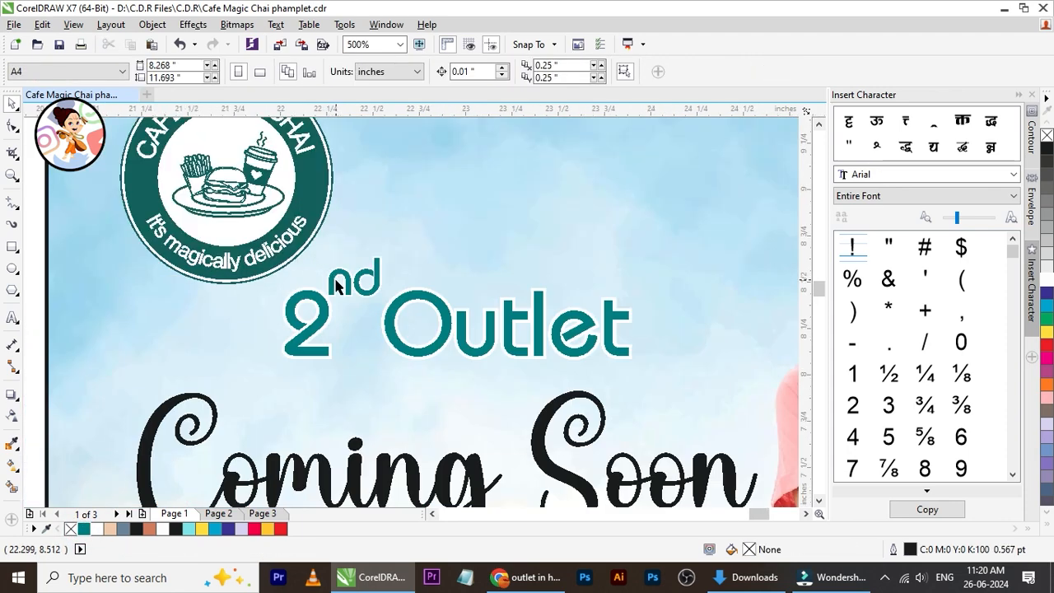
# Group the "2 Outlet" text and the superscript "nd" into one object
pyautogui.scroll(-1, 335, 284)
pyautogui.moveTo(304, 321); pyautogui.dragTo(571, 339)
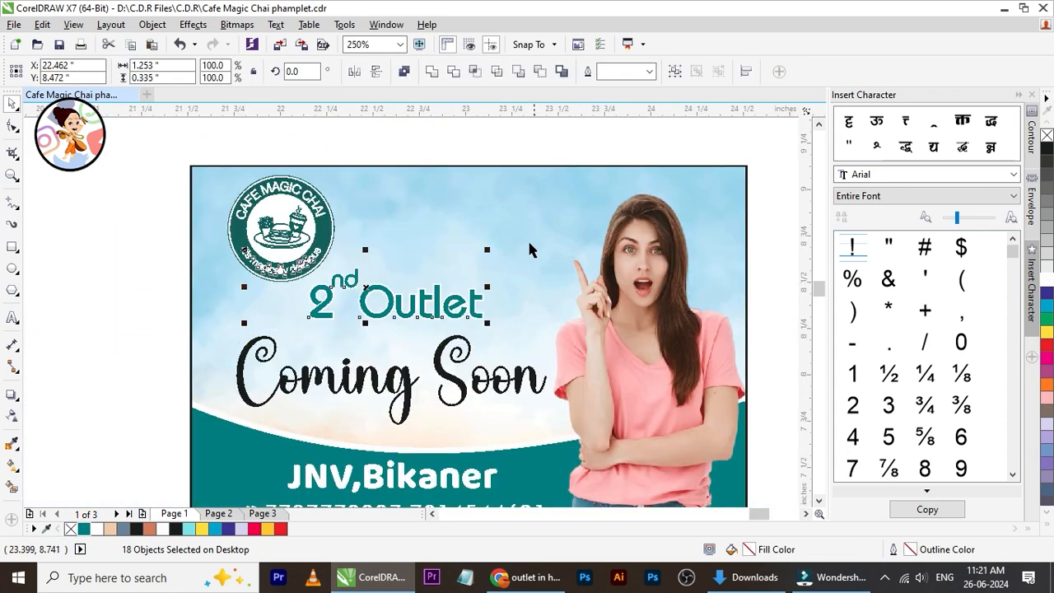
pyautogui.click(75, 281)
pyautogui.click(129, 275)
pyautogui.click(445, 323)
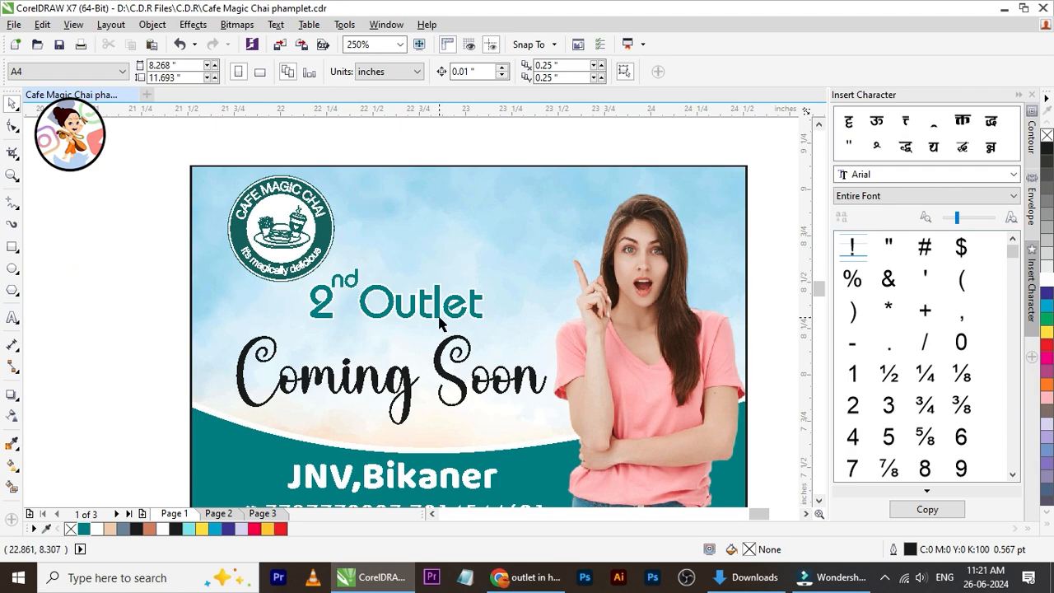
pyautogui.scroll(1, 368, 321)
pyautogui.keyDown('shift'); pyautogui.click(343, 244); pyautogui.keyUp('shift')
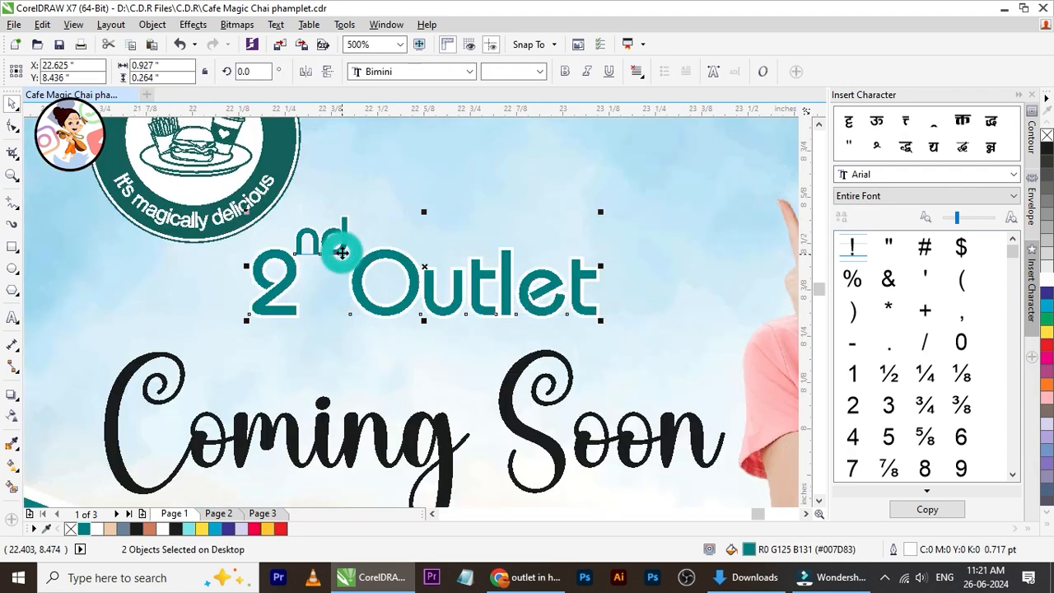
pyautogui.hotkey('ctrl', 'g')
pyautogui.scroll(-1, 352, 280)
pyautogui.scroll(1, 351, 298)
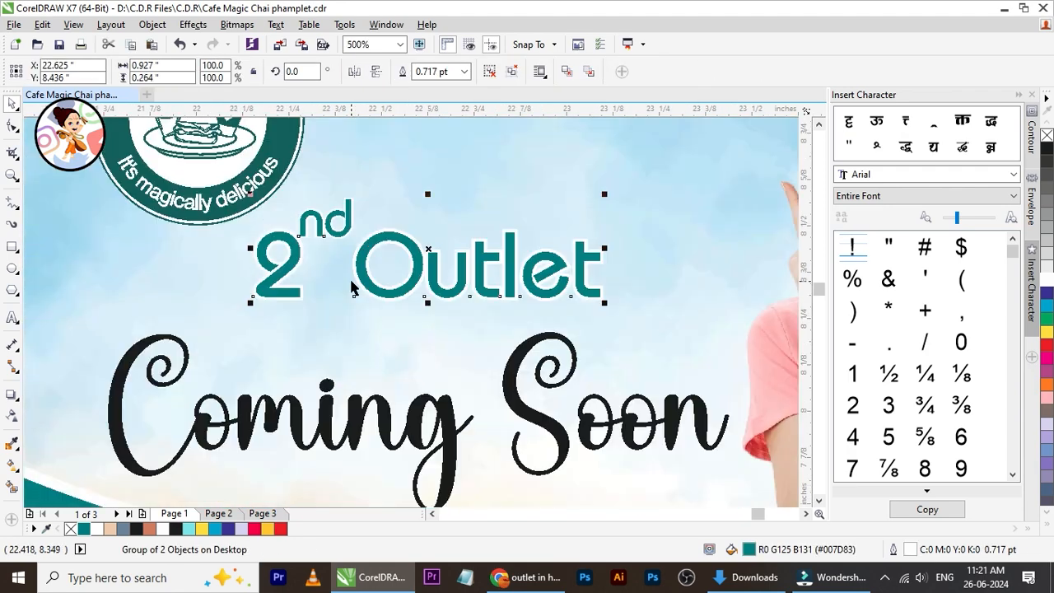
pyautogui.scroll(-1, 363, 306)
pyautogui.click(79, 326)
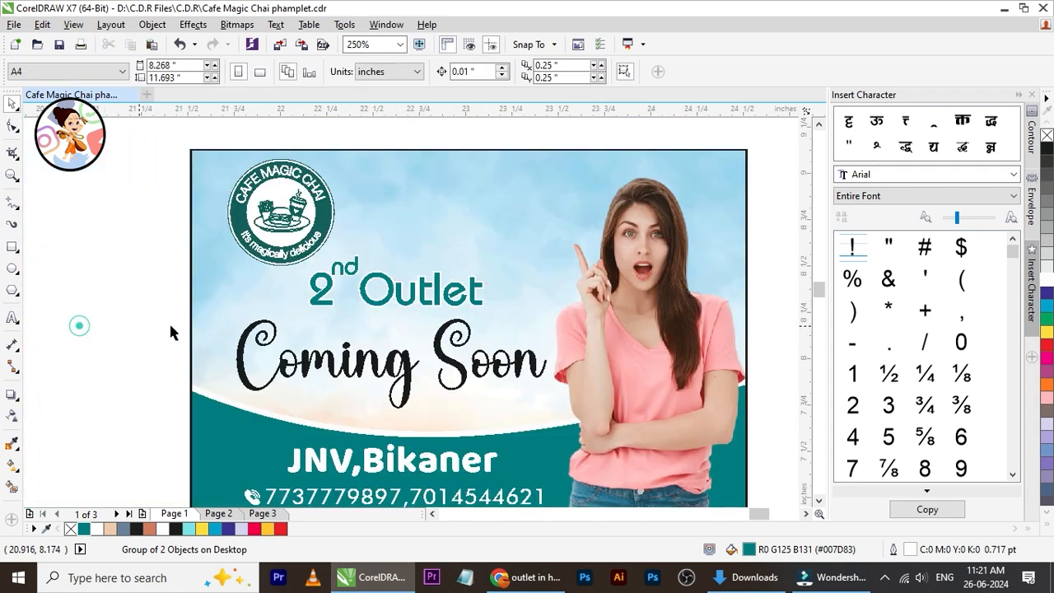
# Align the grouped "2nd Outlet" heading horizontally to the centre of the "Coming Soon" text
pyautogui.scroll(-1, 267, 331)
pyautogui.scroll(1, 305, 354)
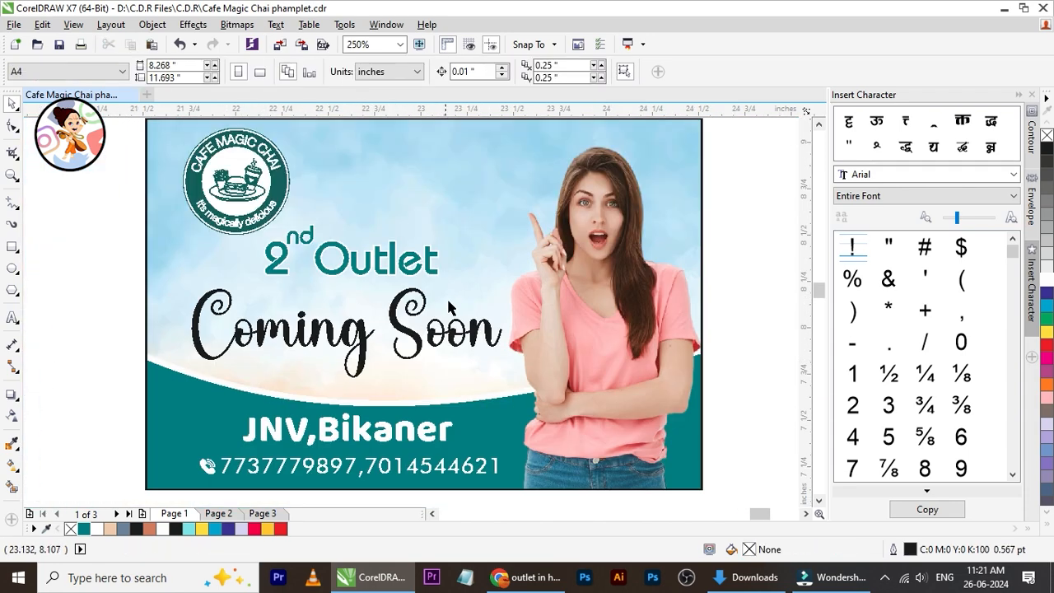
pyautogui.click(432, 264)
pyautogui.keyDown('shift'); pyautogui.click(418, 338); pyautogui.keyUp('shift')
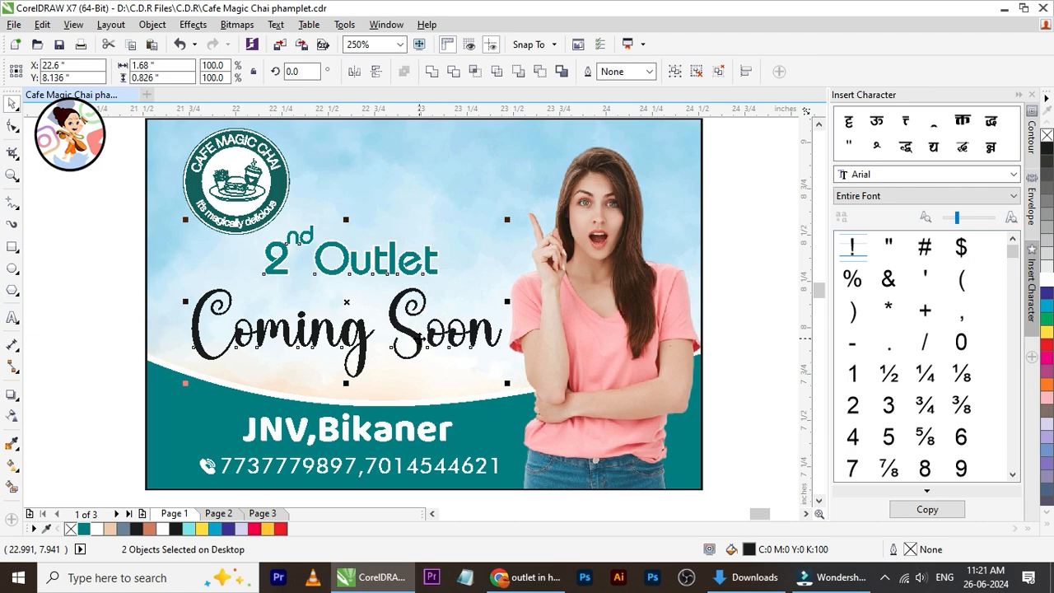
pyautogui.press('c')
pyautogui.click(86, 307)
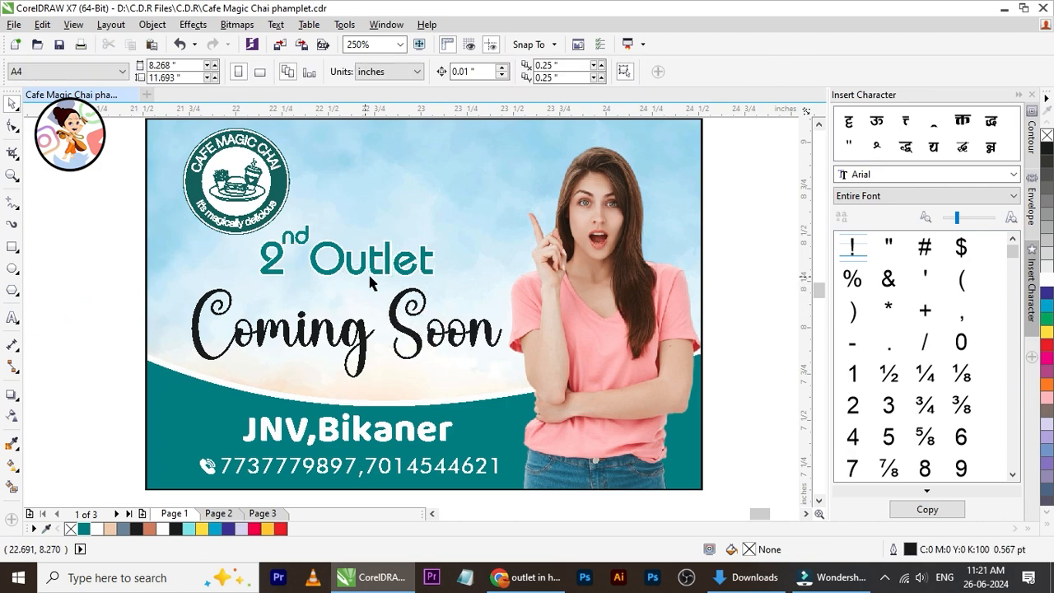
# Move the "2nd Outlet" group down close above "Coming Soon" and centre it horizontally on that text
pyautogui.moveTo(379, 280); pyautogui.dragTo(336, 280)
pyautogui.scroll(1, 247, 276)
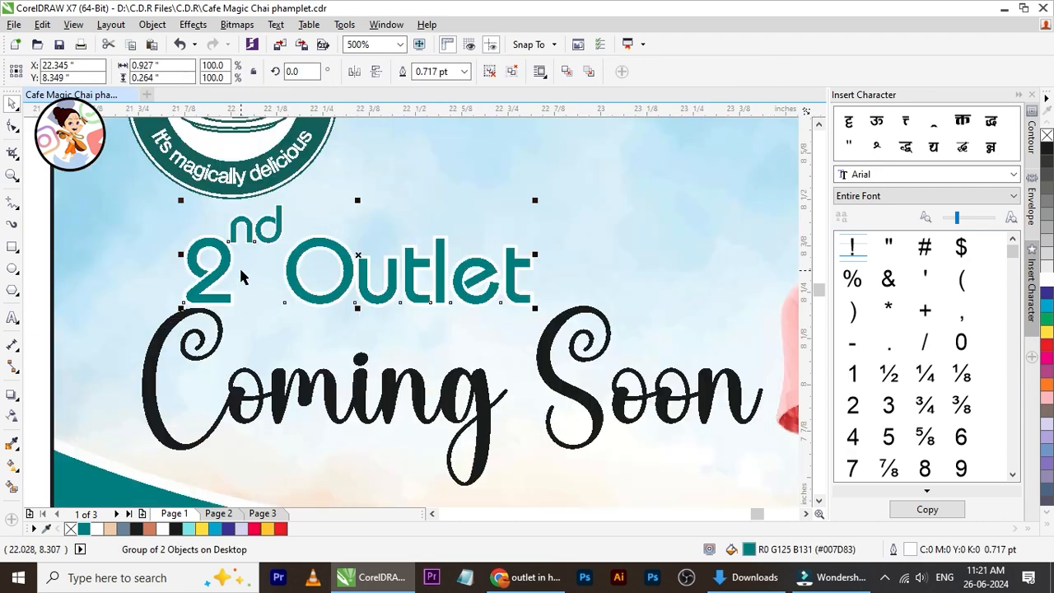
pyautogui.press('Right')
pyautogui.press('Right')
pyautogui.press('Right')
pyautogui.press('Right')
pyautogui.press('Right')
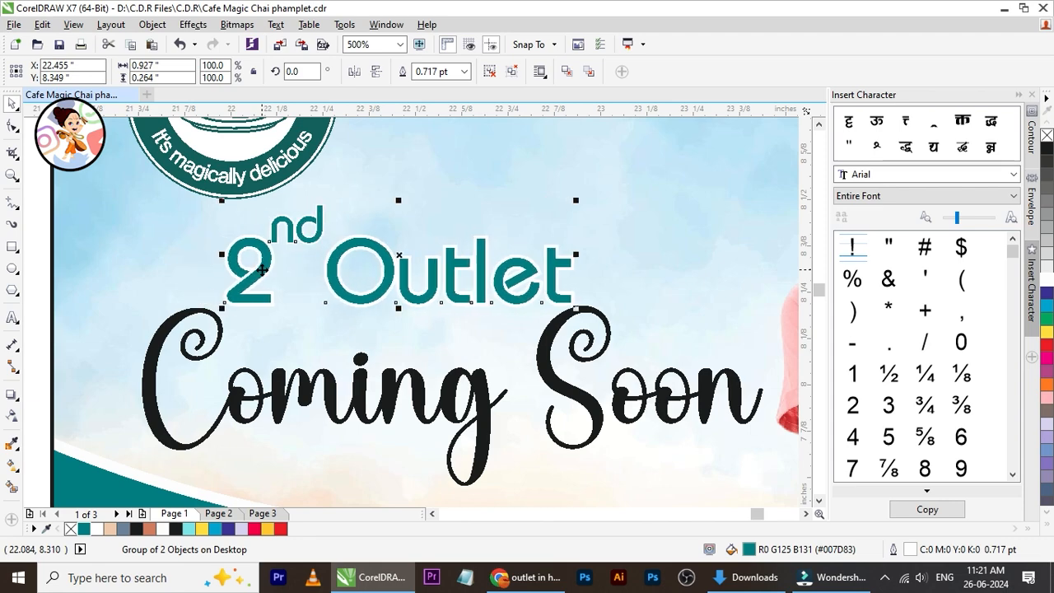
pyautogui.moveTo(262, 269); pyautogui.dragTo(497, 294)
pyautogui.scroll(-1, 498, 295)
pyautogui.keyDown('shift'); pyautogui.click(541, 352); pyautogui.keyUp('shift')
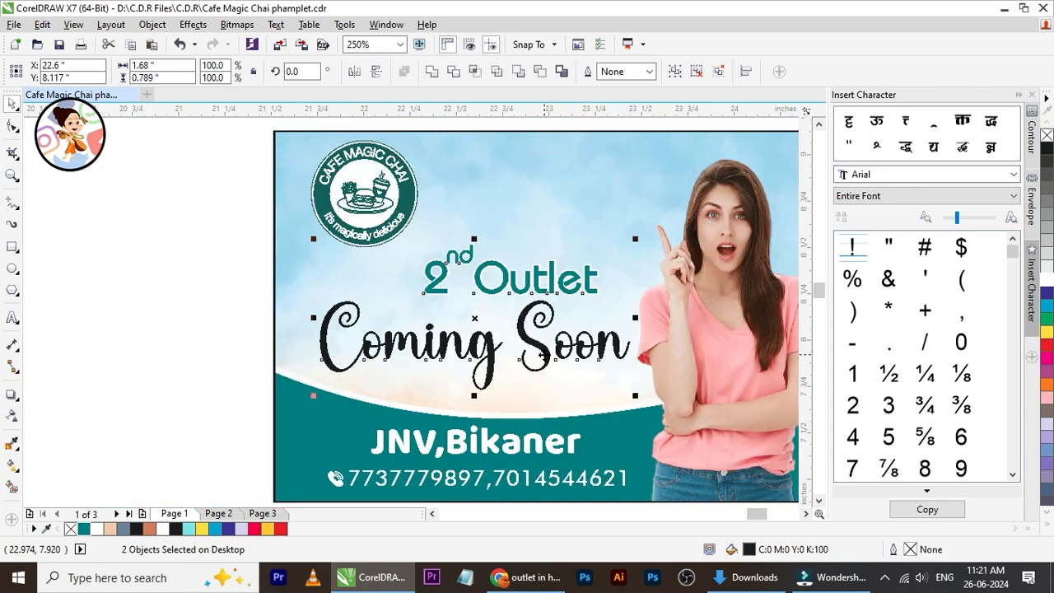
pyautogui.click(239, 299)
# Group all the objects of the round Cafe Magic Chai logo on the "Coming Soon" card
pyautogui.click(368, 228)
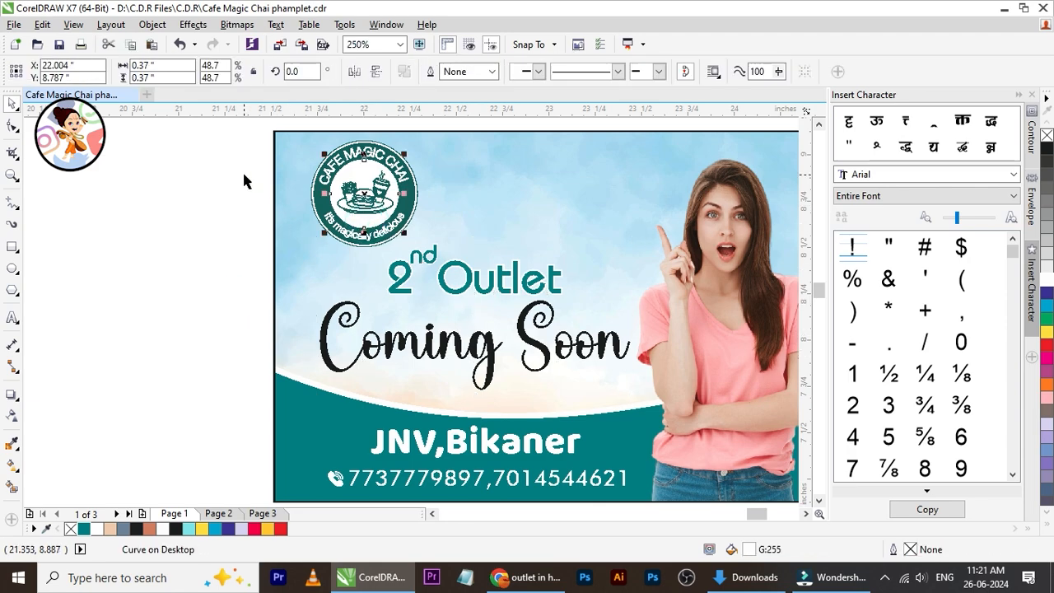
pyautogui.click(242, 176)
pyautogui.moveTo(238, 134); pyautogui.dragTo(511, 246)
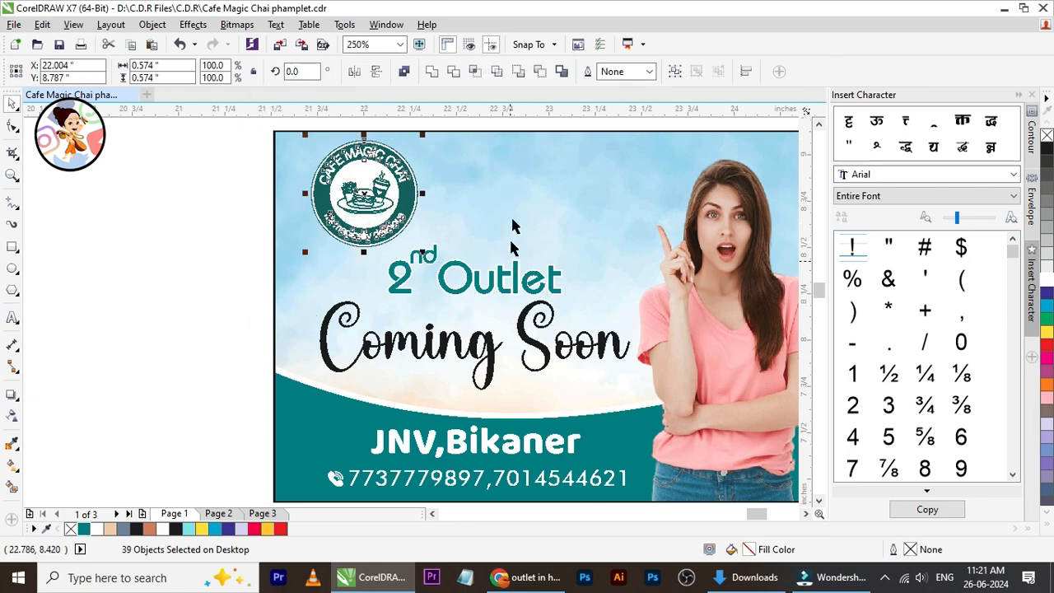
pyautogui.click(674, 73)
# Shrink the round logo slightly and nudge it closer to the card's left edge
pyautogui.moveTo(419, 251); pyautogui.dragTo(390, 239)
pyautogui.press('Left')
pyautogui.press('Left')
pyautogui.press('Left')
pyautogui.press('Right')
pyautogui.click(200, 236)
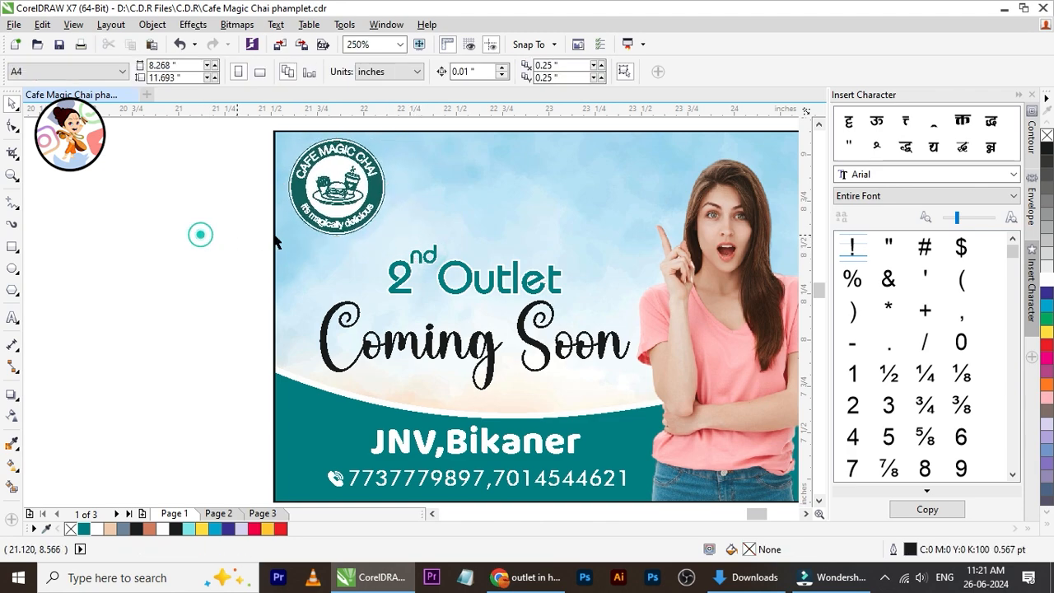
# Duplicate the white "Café Magic Chai" title from the main pamphlet and place the copy to the right of it
pyautogui.scroll(-2, 324, 235)
pyautogui.scroll(-3, 343, 244)
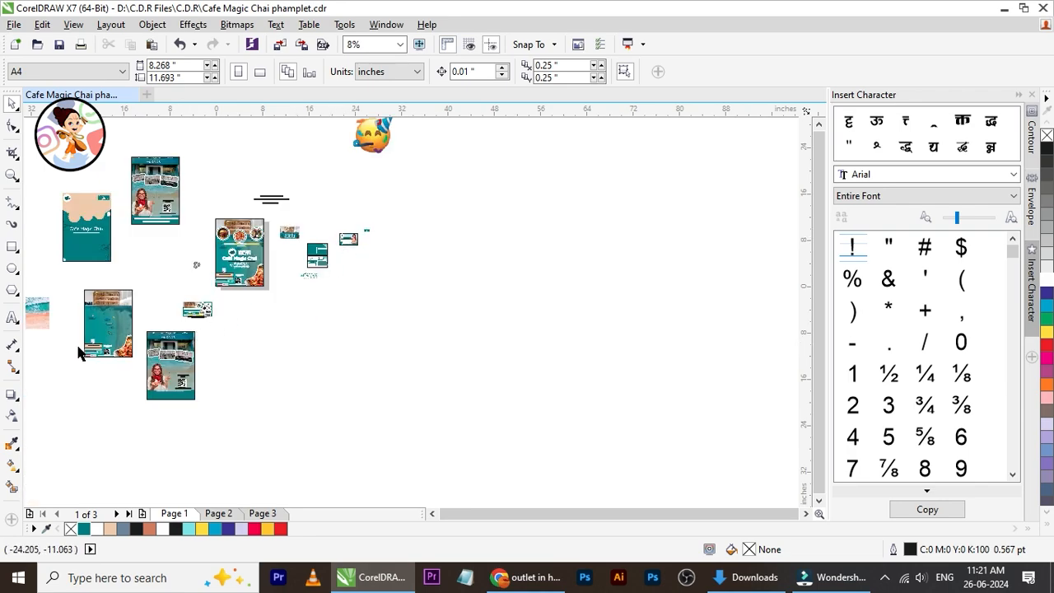
pyautogui.scroll(2, 156, 266)
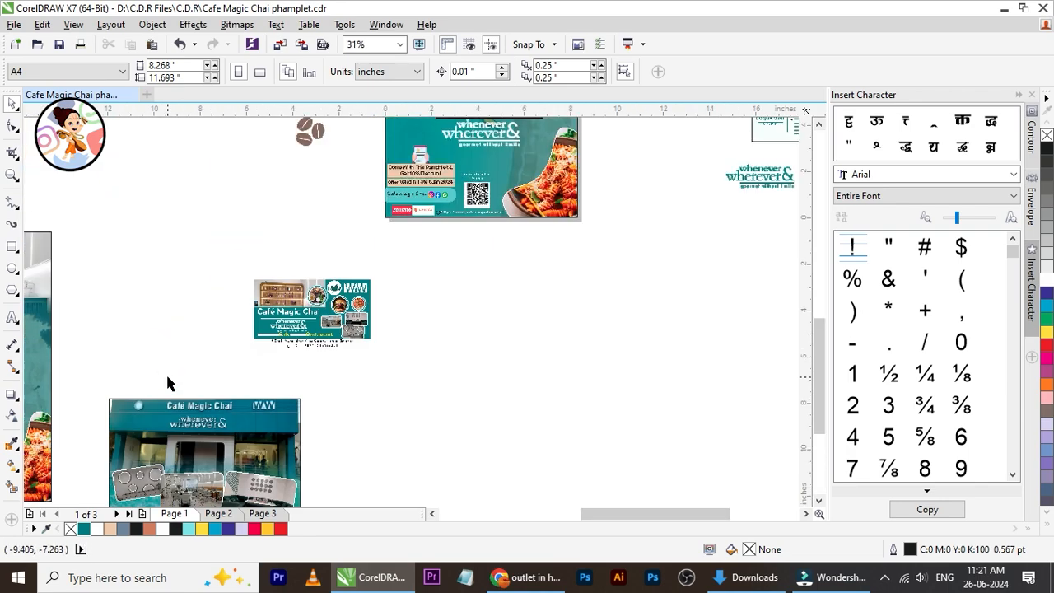
pyautogui.scroll(-2, 264, 301)
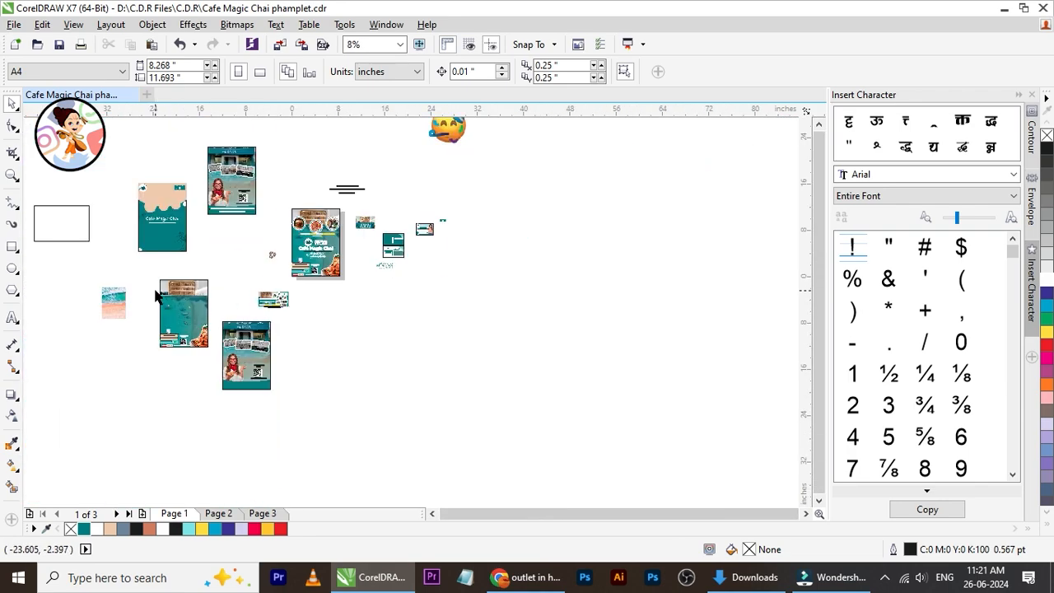
pyautogui.scroll(3, 319, 248)
pyautogui.click(339, 262)
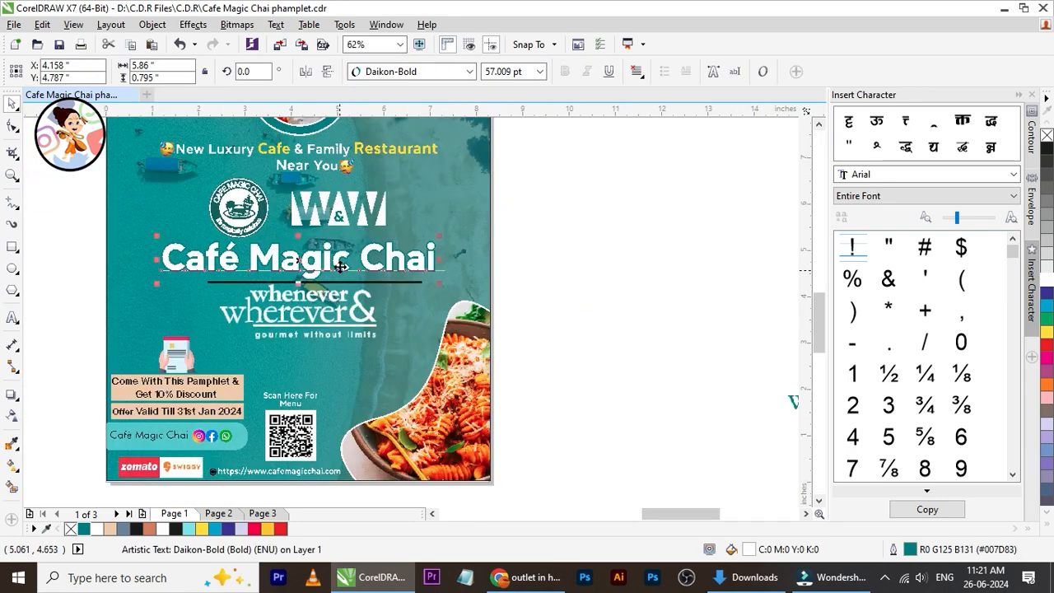
pyautogui.moveTo(340, 266); pyautogui.dragTo(650, 276)
# Move the copied "Café Magic Chai" title to the empty area just below the "Coming Soon" card
pyautogui.scroll(-2, 547, 272)
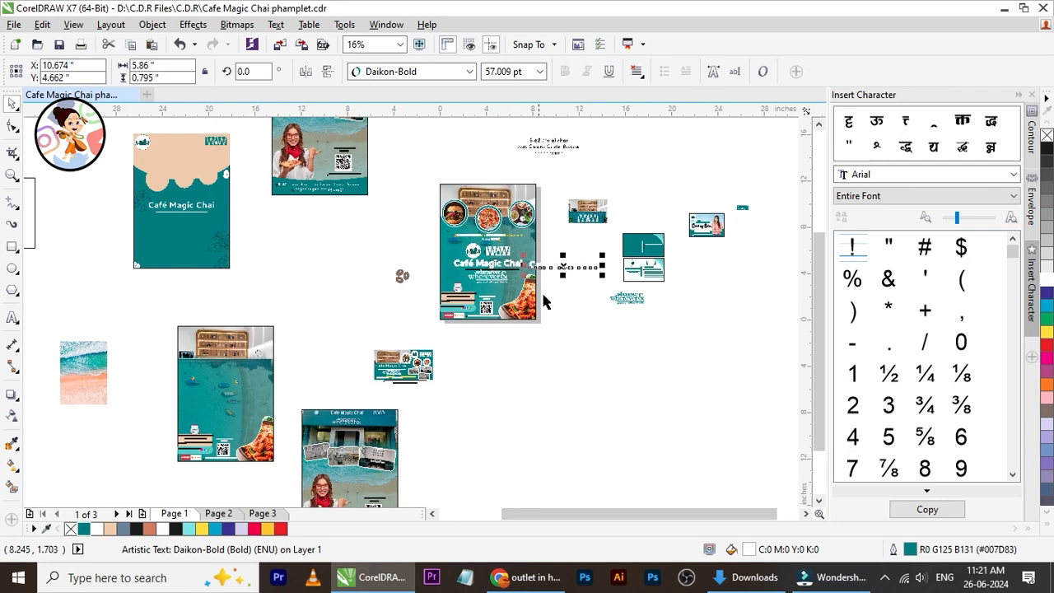
pyautogui.moveTo(562, 266); pyautogui.dragTo(690, 251)
pyautogui.scroll(2, 731, 232)
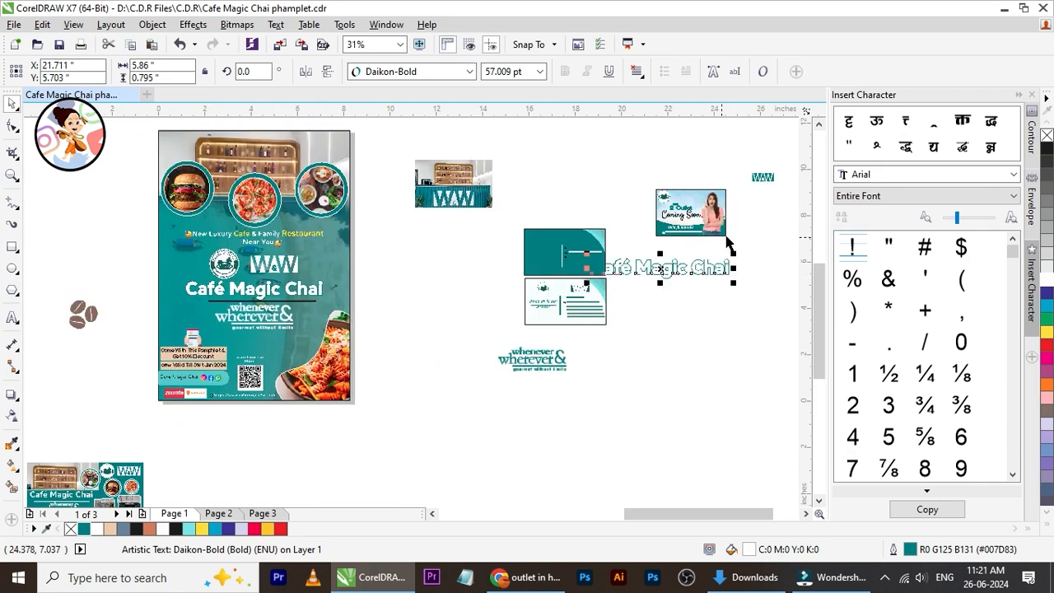
pyautogui.scroll(1, 735, 216)
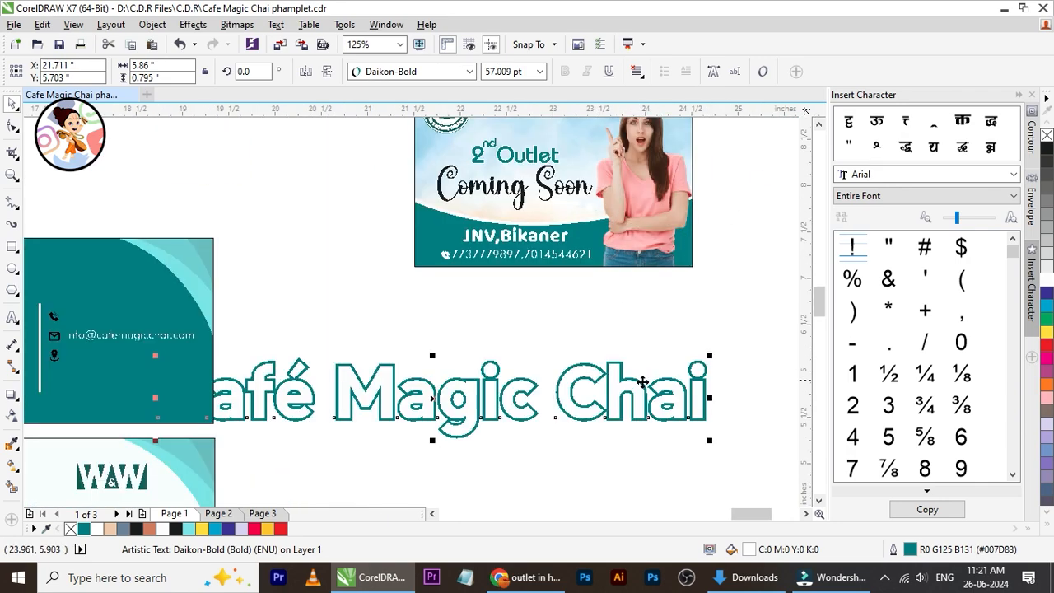
# Shrink the copied "Café Magic Chai" title to about 3.43 in wide and give it a teal fill with a white outline
pyautogui.moveTo(670, 363); pyautogui.dragTo(741, 323)
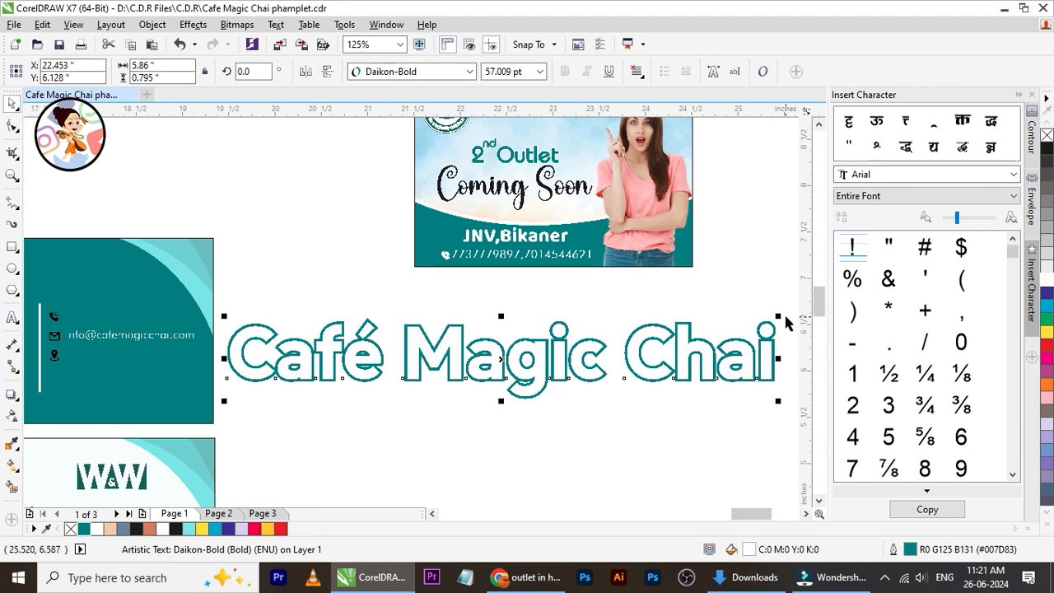
pyautogui.moveTo(778, 315); pyautogui.dragTo(552, 347)
pyautogui.click(84, 529)
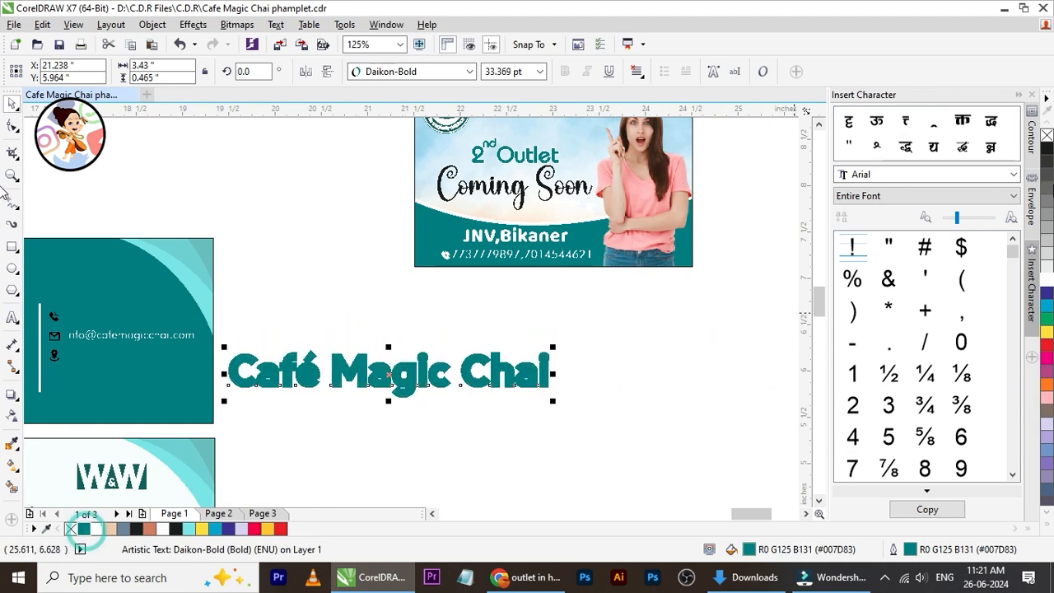
pyautogui.scroll(-2, 446, 339)
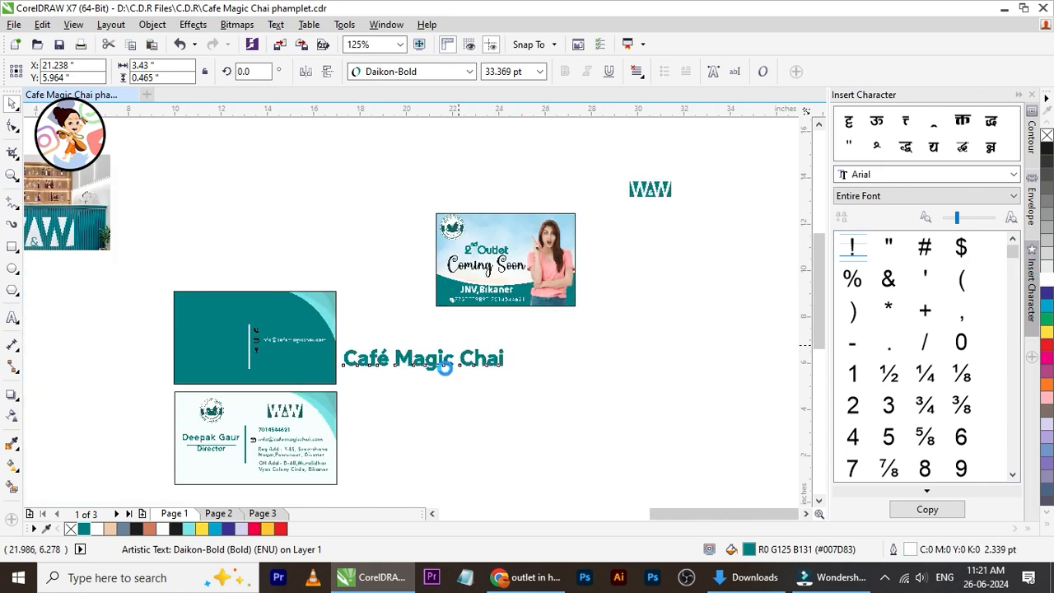
# Move the teal title onto the upper part of the "Coming Soon" card and shrink it to about 2.293 in wide
pyautogui.scroll(2, 461, 313)
pyautogui.moveTo(493, 491); pyautogui.dragTo(663, 225)
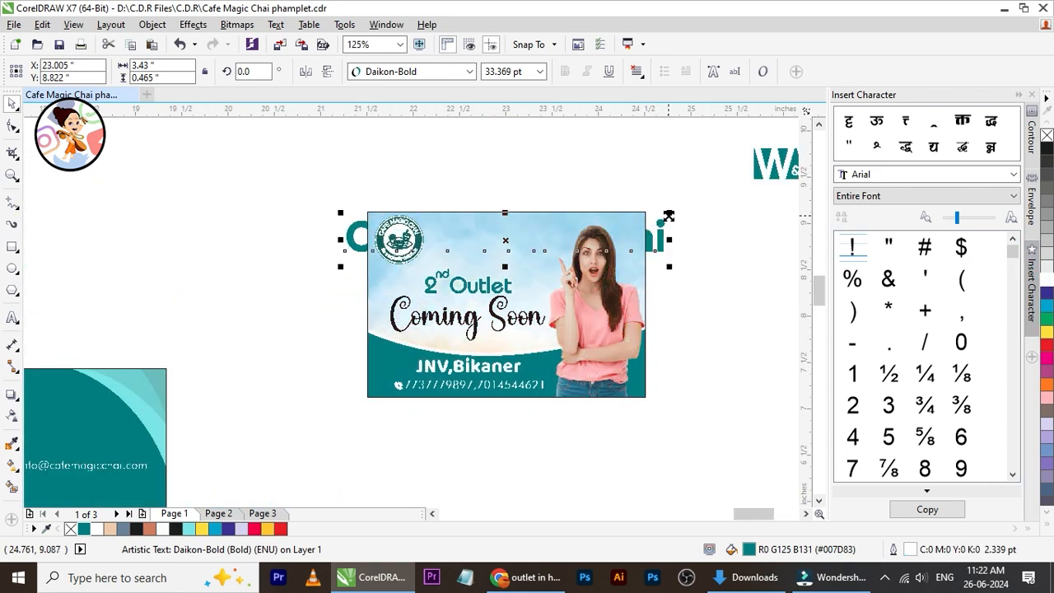
pyautogui.scroll(2, 586, 223)
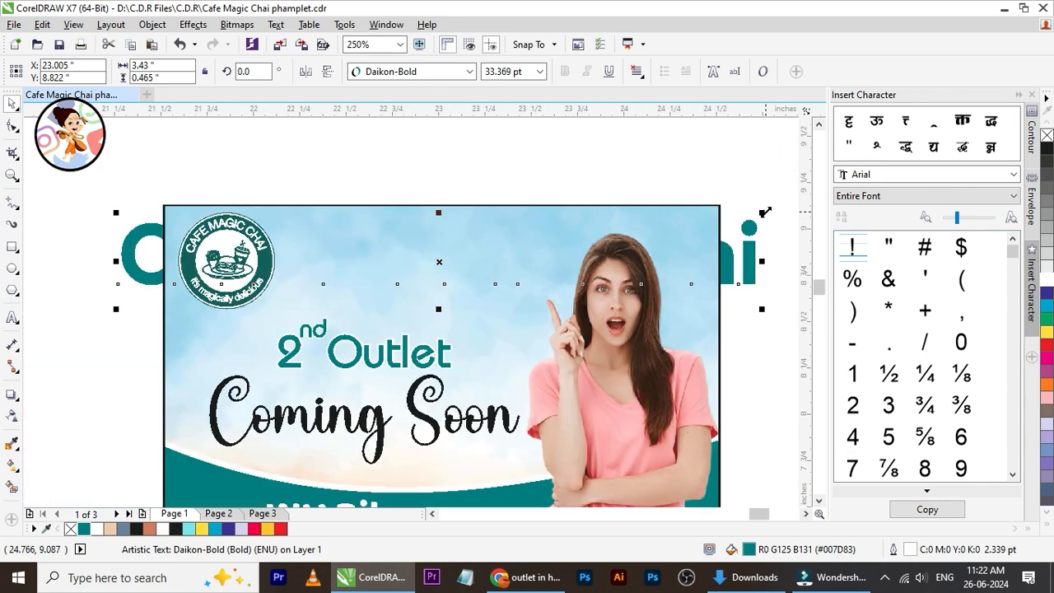
pyautogui.moveTo(764, 212); pyautogui.dragTo(551, 234)
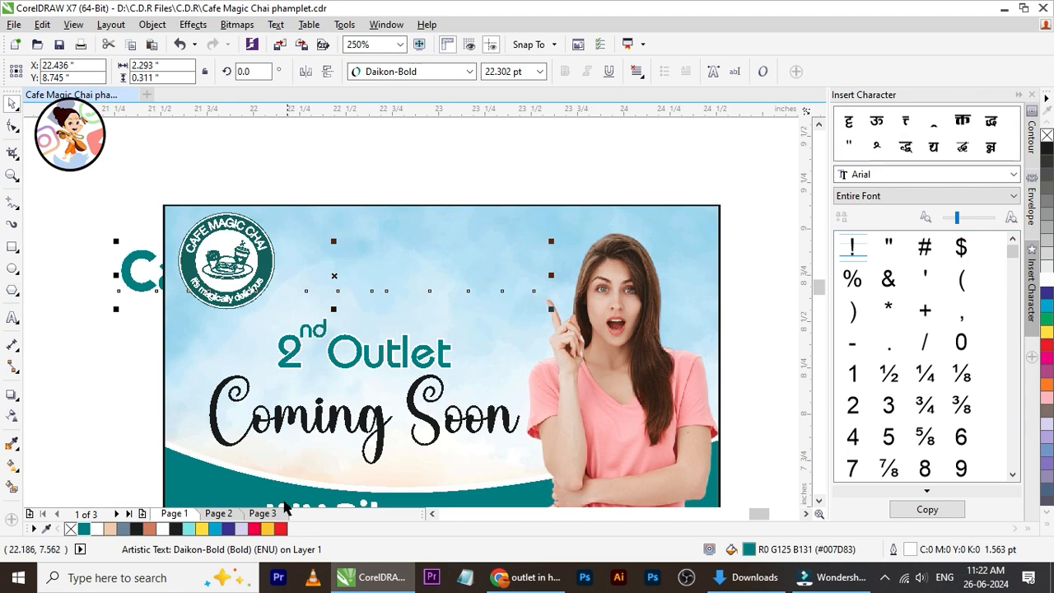
# Switch to Page 3, reduce the title to about 1.588 in wide and place it to the right of the card's round logo
pyautogui.click(271, 512)
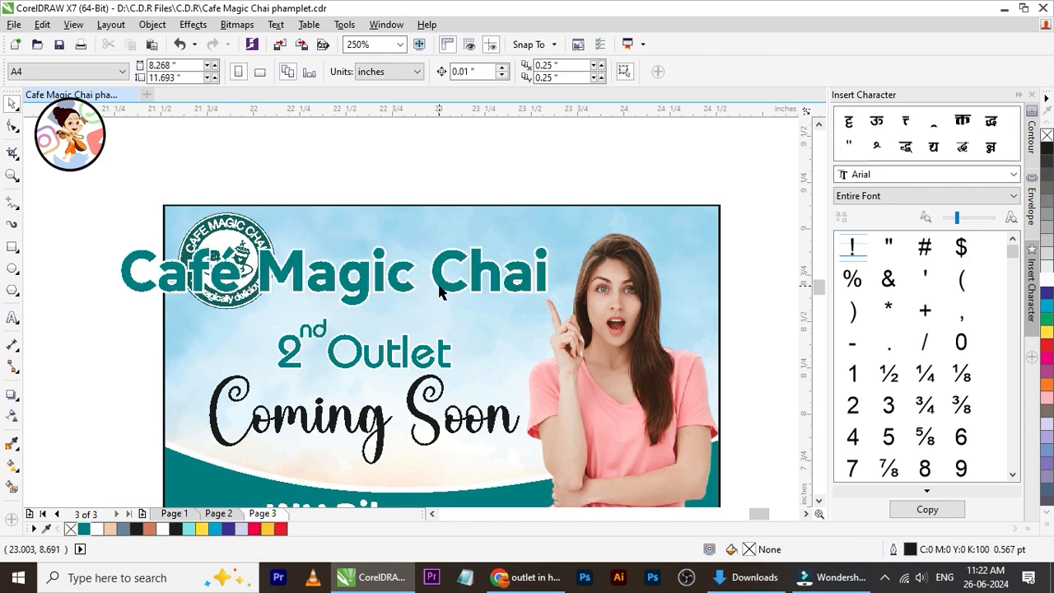
pyautogui.moveTo(440, 292); pyautogui.dragTo(551, 257)
pyautogui.scroll(-2, 384, 270)
pyautogui.scroll(2, 428, 323)
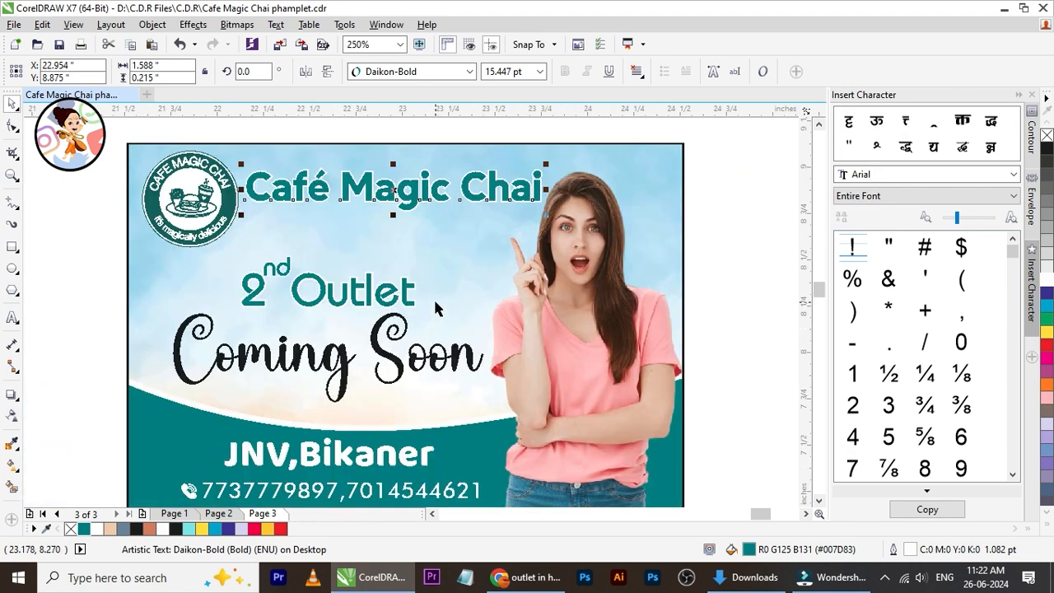
# Shift the title toward the card's left edge, then move the round logo to the top centre above "2nd Outlet" and shrink it to about 0.424 in
pyautogui.click(203, 212)
pyautogui.click(409, 202)
pyautogui.moveTo(409, 202); pyautogui.dragTo(105, 271)
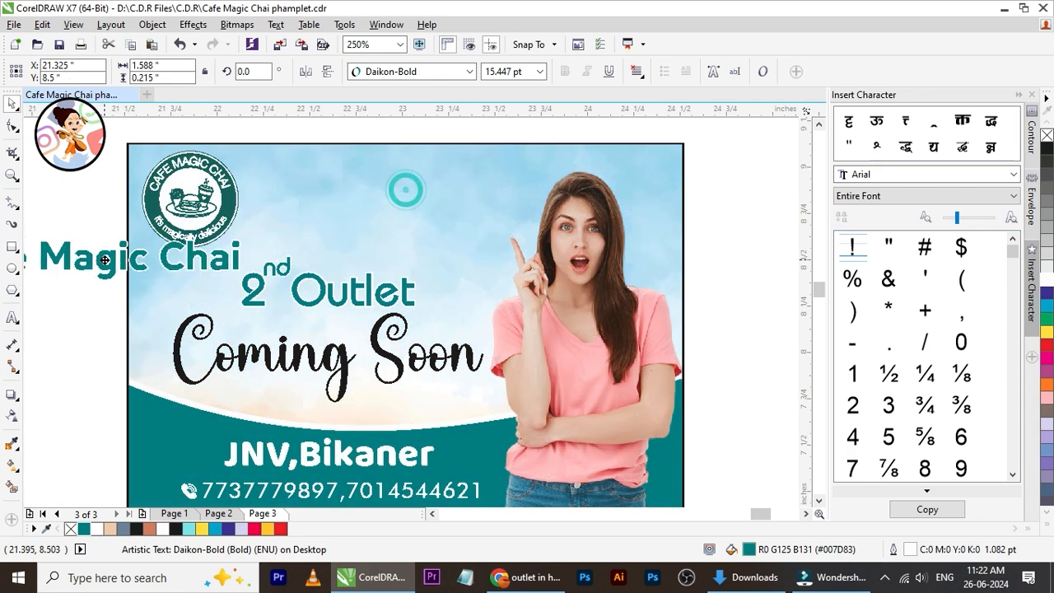
pyautogui.click(175, 191)
pyautogui.moveTo(176, 192); pyautogui.dragTo(347, 195)
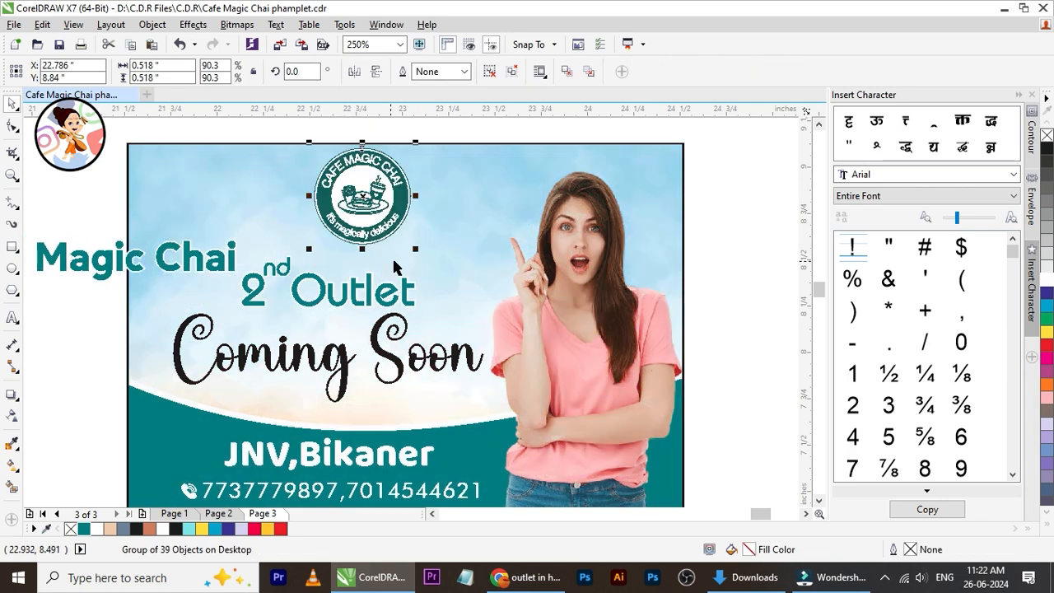
pyautogui.moveTo(414, 251); pyautogui.dragTo(393, 228)
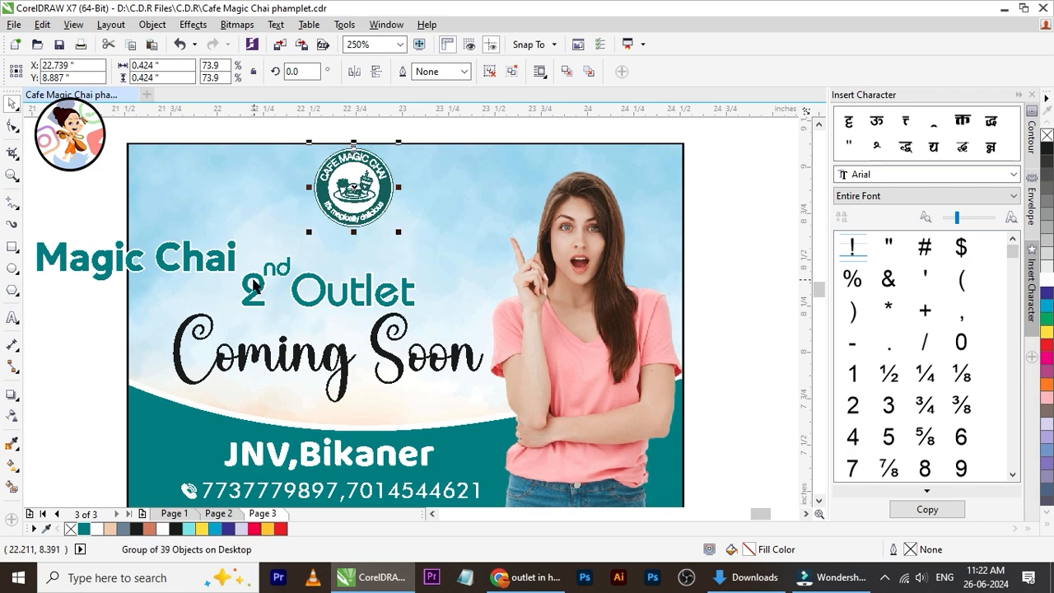
# Place the "Café Magic Chai" title between the round logo and the "2nd Outlet" heading
pyautogui.click(228, 263)
pyautogui.moveTo(228, 264); pyautogui.dragTo(477, 240)
pyautogui.click(723, 231)
pyautogui.scroll(-2, 722, 231)
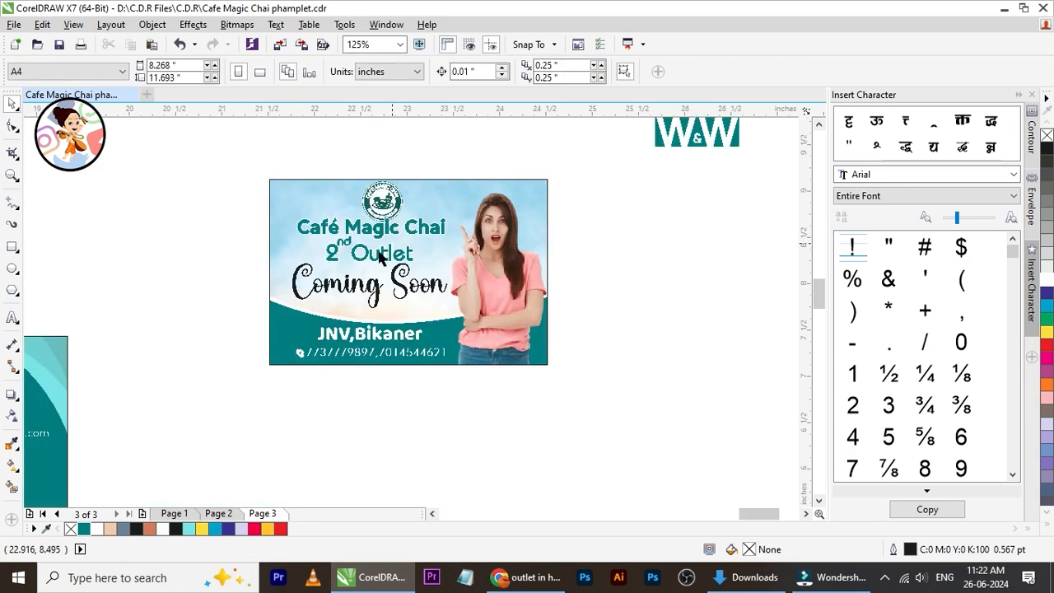
pyautogui.scroll(2, 377, 257)
pyautogui.scroll(-2, 338, 297)
pyautogui.scroll(2, 326, 237)
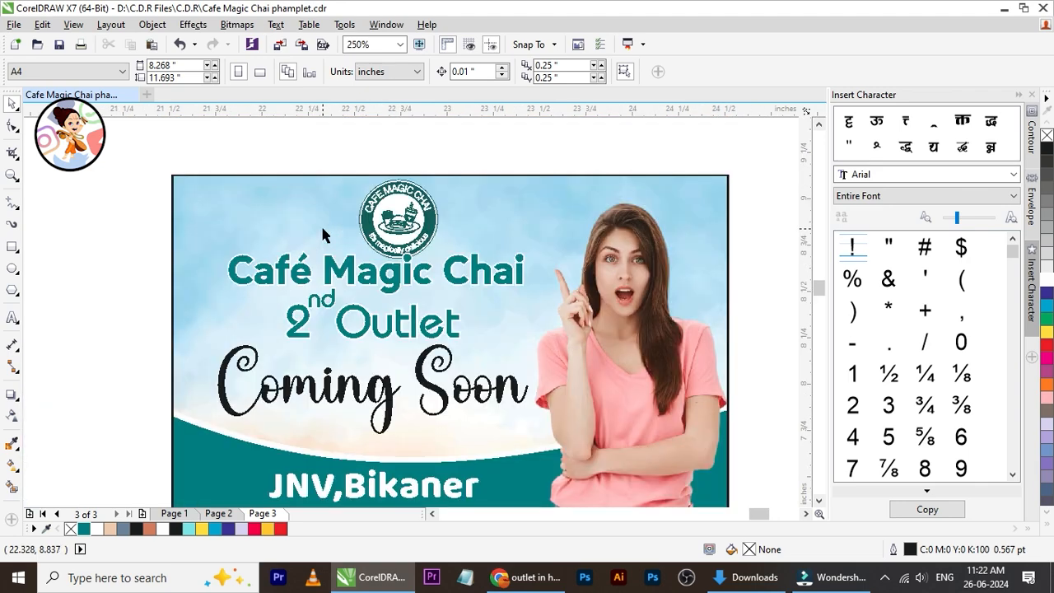
# Move the round logo back to the card's upper-left corner, just above the start of the title
pyautogui.scroll(2, 419, 229)
pyautogui.click(476, 223)
pyautogui.moveTo(476, 223); pyautogui.dragTo(231, 230)
pyautogui.scroll(-2, 318, 229)
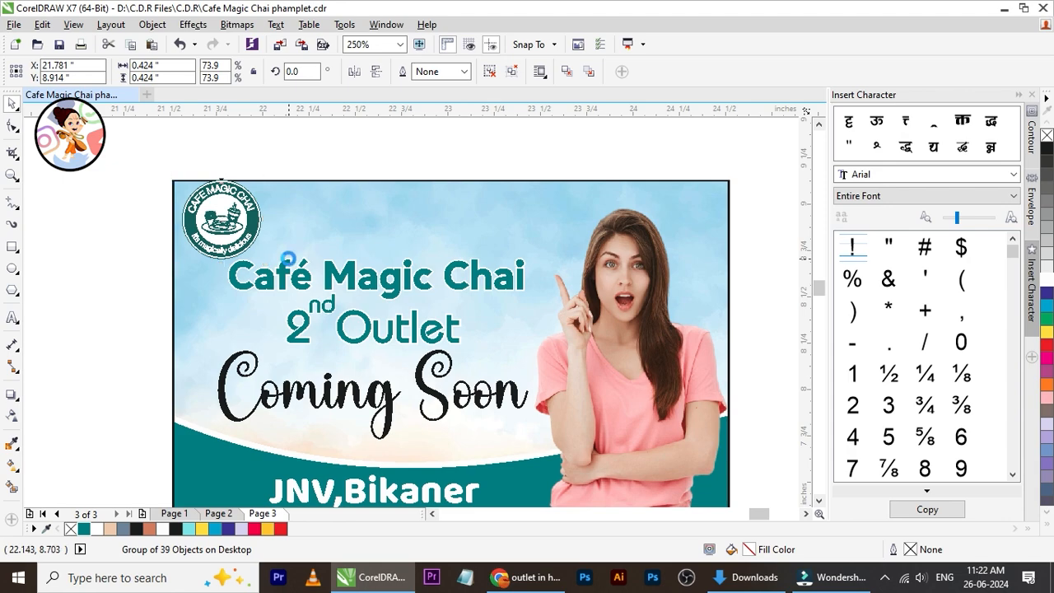
pyautogui.click(459, 289)
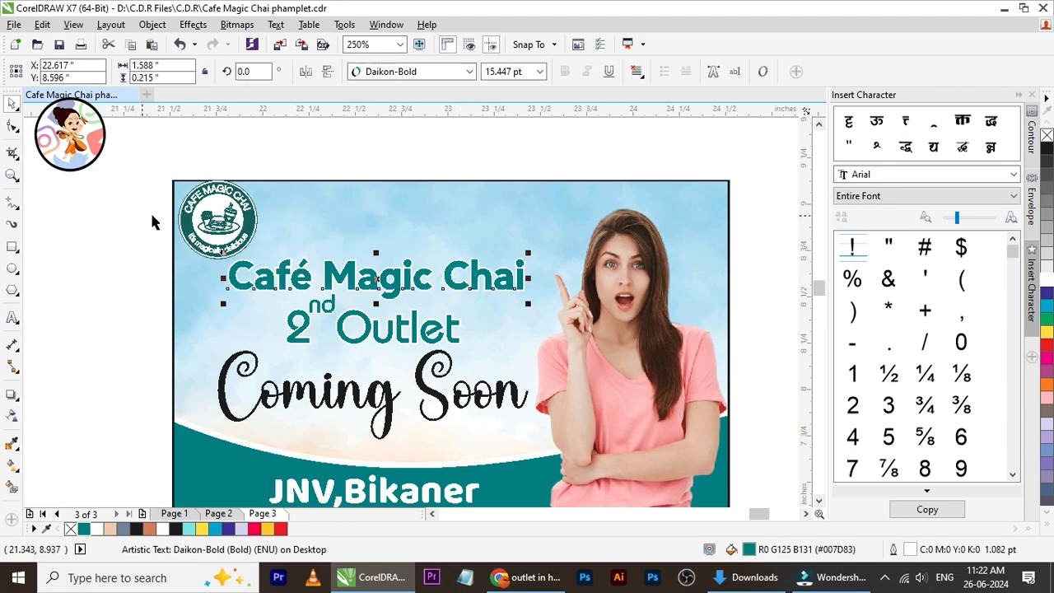
pyautogui.moveTo(211, 227); pyautogui.dragTo(212, 229)
pyautogui.scroll(-1, 403, 272)
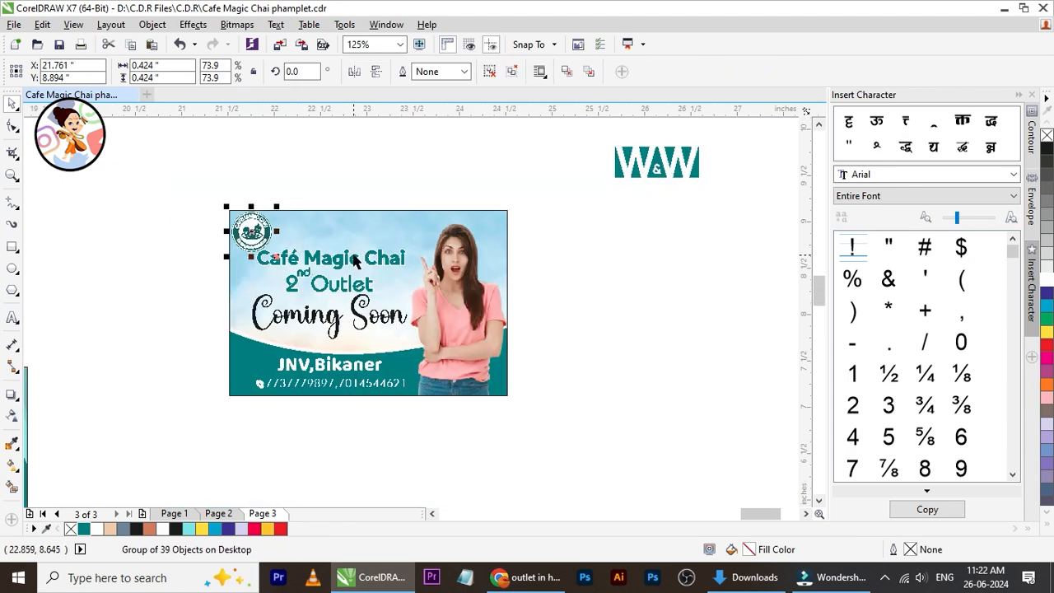
# Move the "Café Magic Chai" title off the card to its right, and centre the round logo above "2nd Outlet" at about 0.633 in
pyautogui.click(355, 260)
pyautogui.moveTo(356, 260); pyautogui.dragTo(658, 284)
pyautogui.click(251, 232)
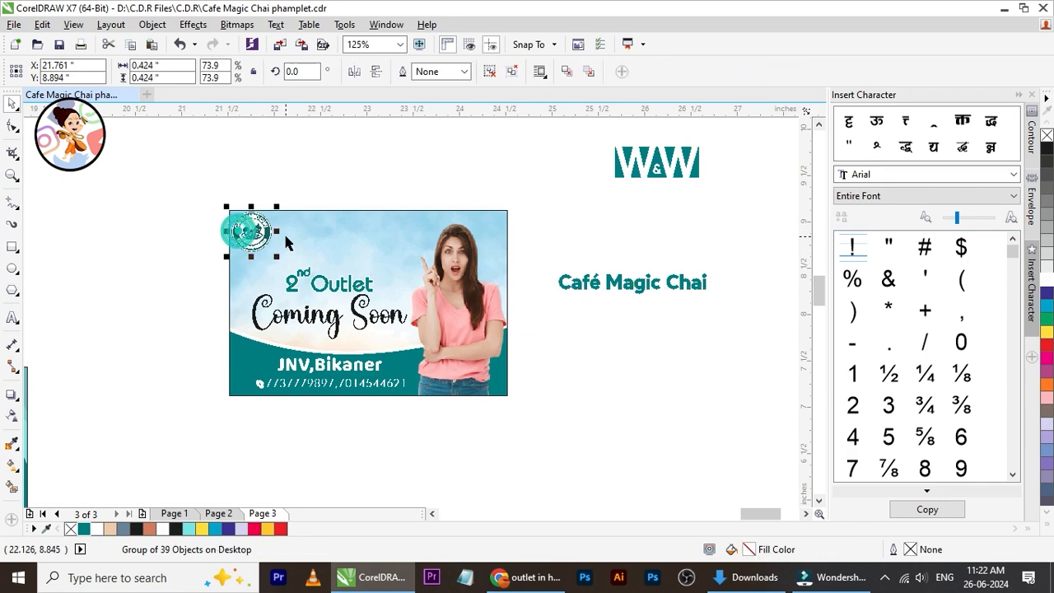
pyautogui.scroll(1, 285, 237)
pyautogui.moveTo(267, 275); pyautogui.dragTo(395, 266)
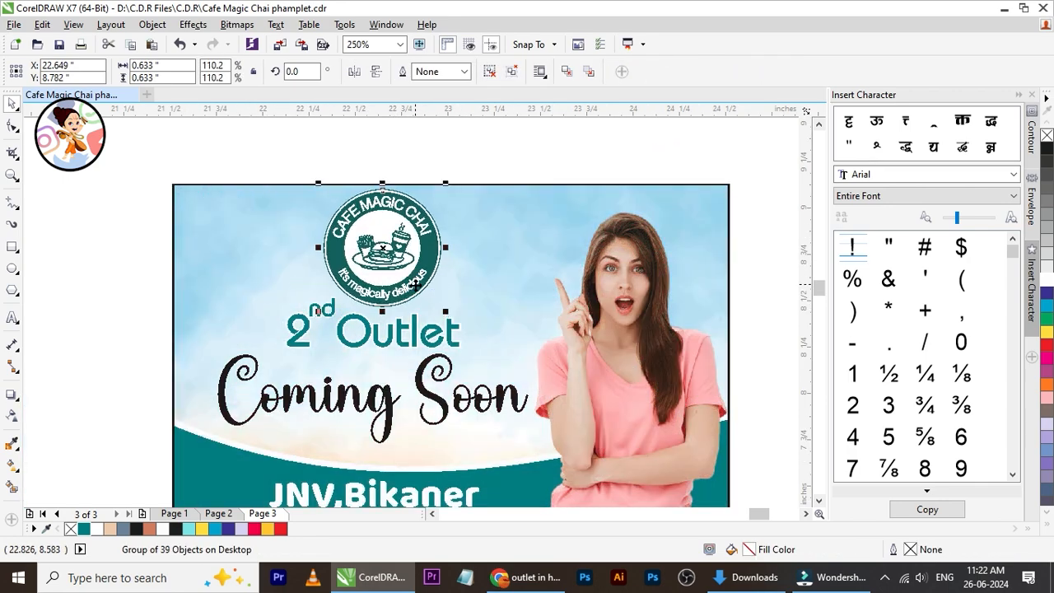
pyautogui.click(514, 155)
pyautogui.scroll(-1, 367, 229)
pyautogui.scroll(1, 374, 288)
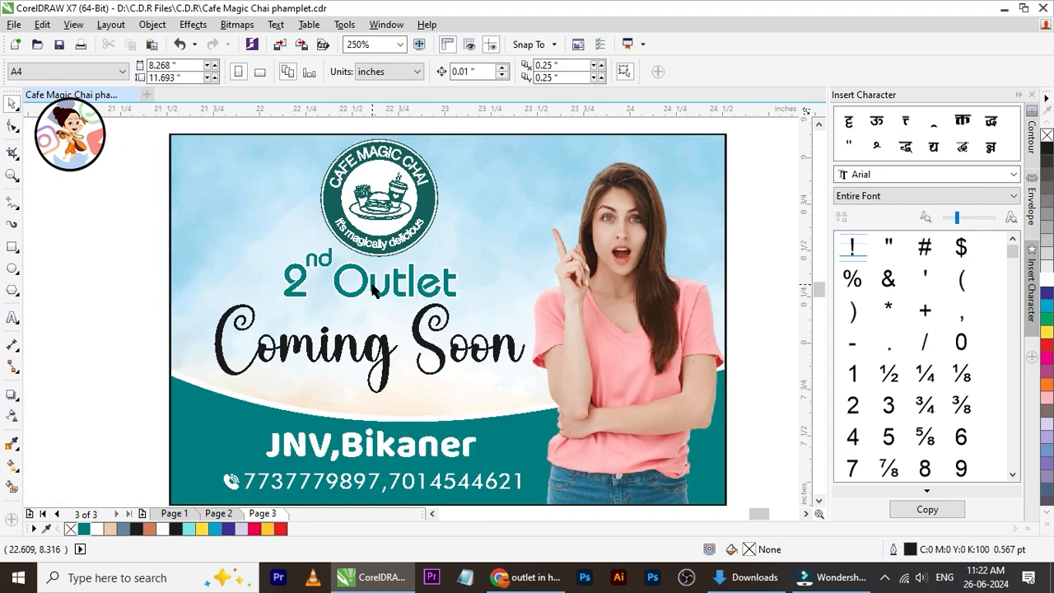
# Nudge the "Coming Soon" text down to a Y position of 7.9 in and the "2nd Outlet" heading slightly down
pyautogui.moveTo(72, 241); pyautogui.dragTo(494, 316)
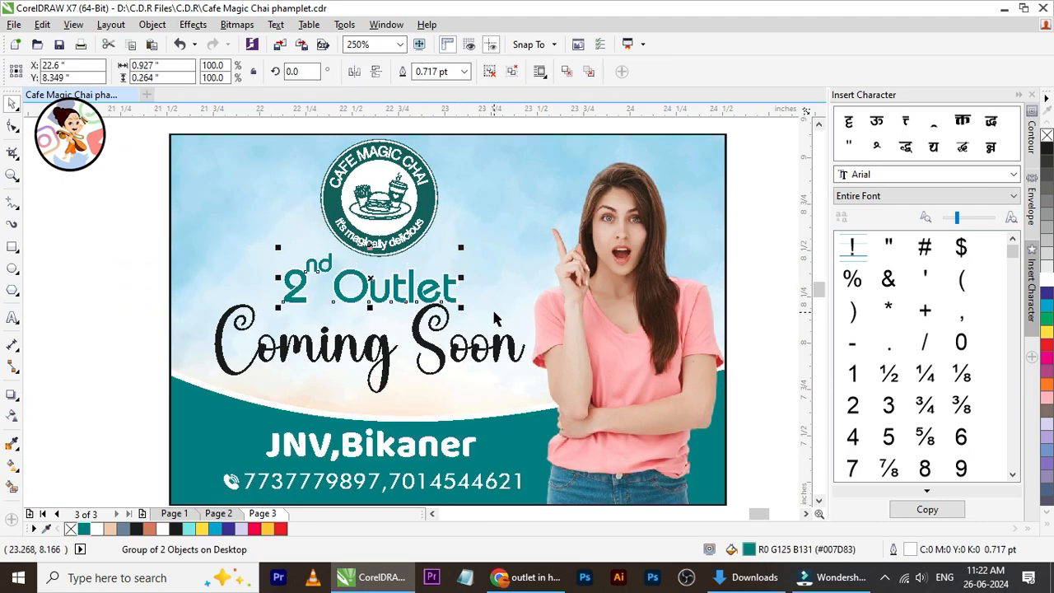
pyautogui.click(502, 319)
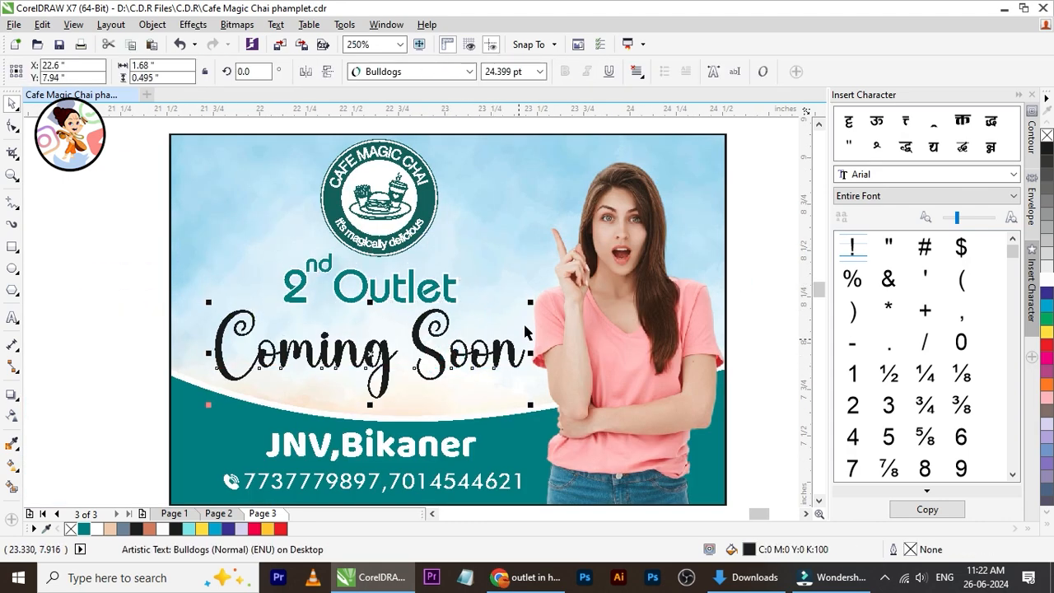
pyautogui.press('Down')
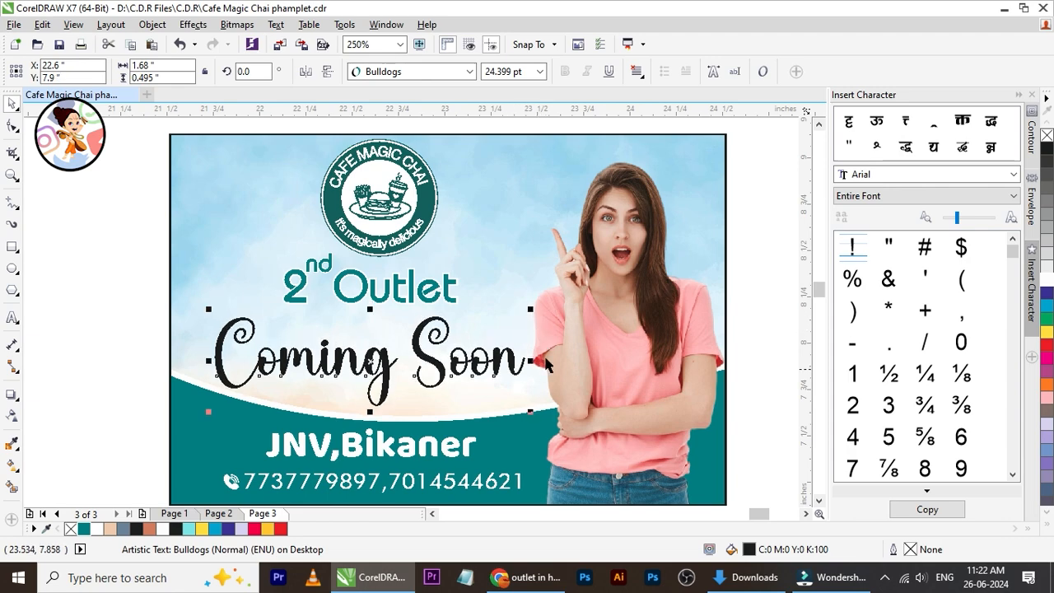
pyautogui.click(443, 298)
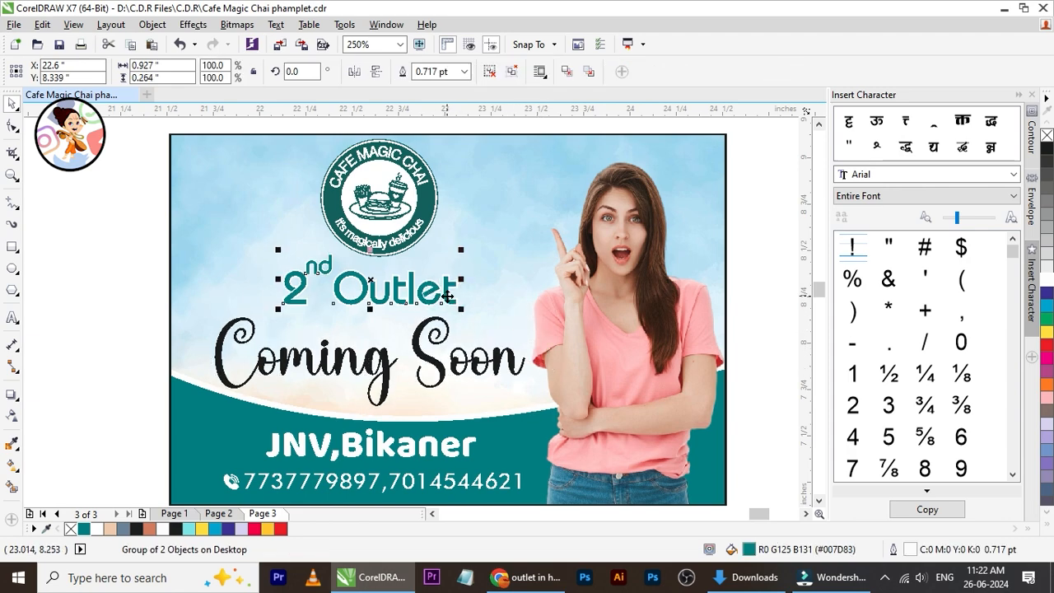
# Try the "2nd Outlet" heading farther left above "Coming Soon", and undo that move
pyautogui.moveTo(443, 298); pyautogui.dragTo(358, 297)
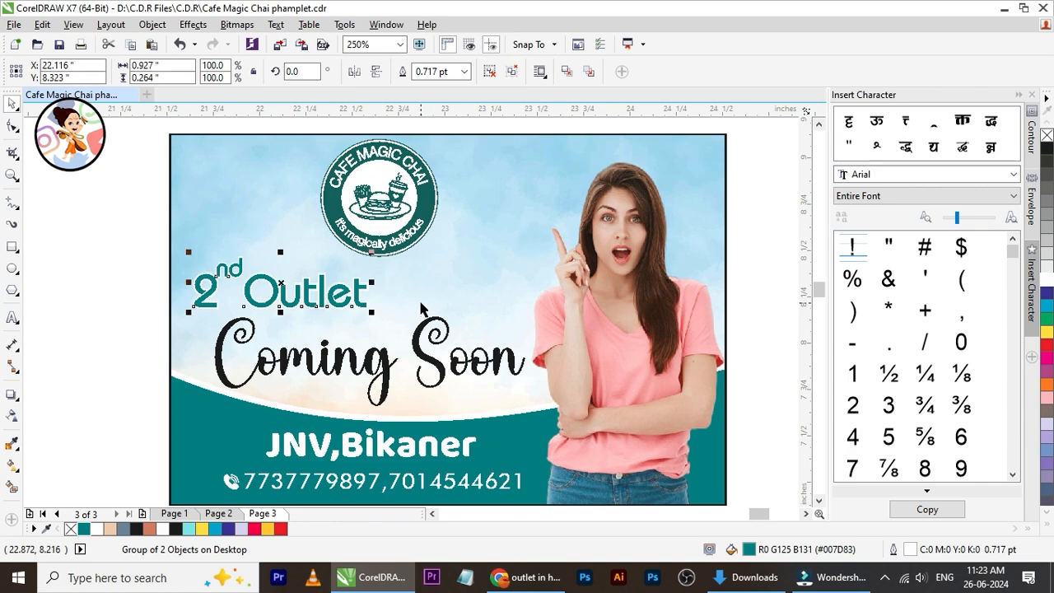
pyautogui.scroll(-2, 408, 290)
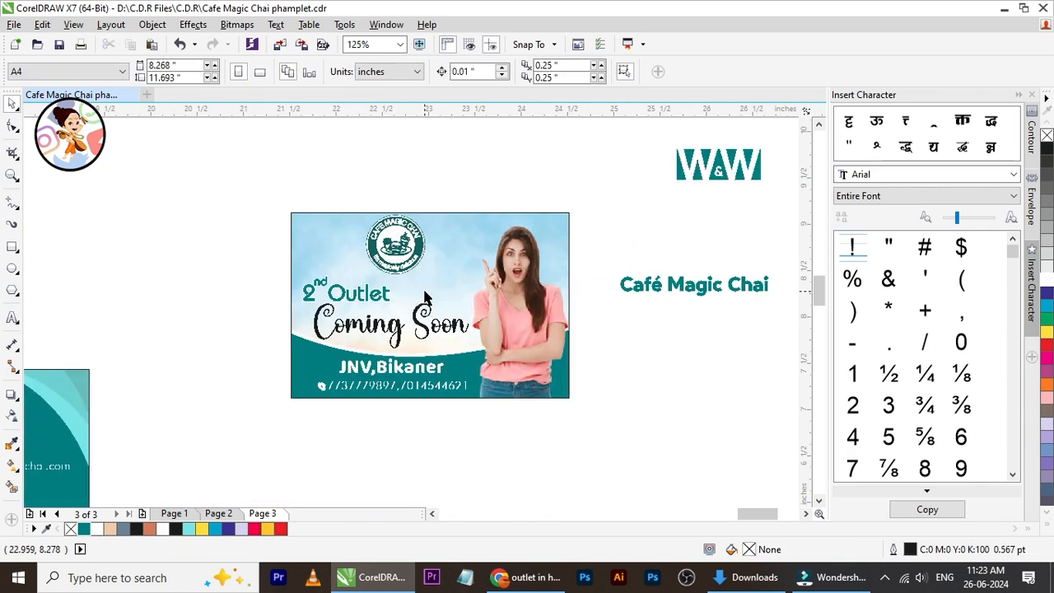
pyautogui.scroll(2, 415, 311)
pyautogui.hotkey('ctrl', 'z')
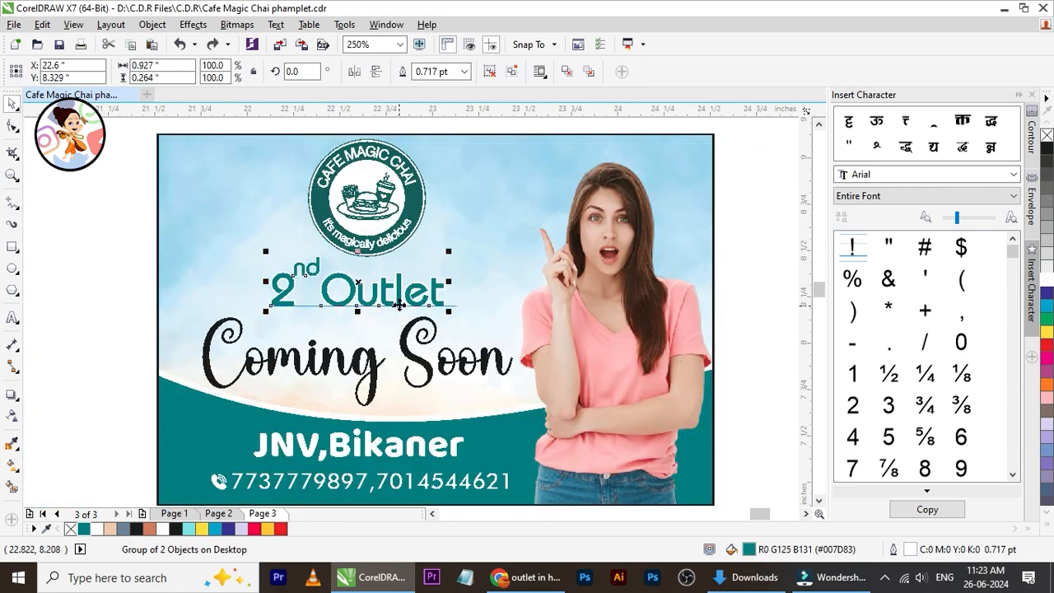
# Nudge the "2nd Outlet" heading down slightly and enlarge the round logo above it to about 0.693 in
pyautogui.press('Down')
pyautogui.press('Down')
pyautogui.click(394, 241)
pyautogui.press('Down')
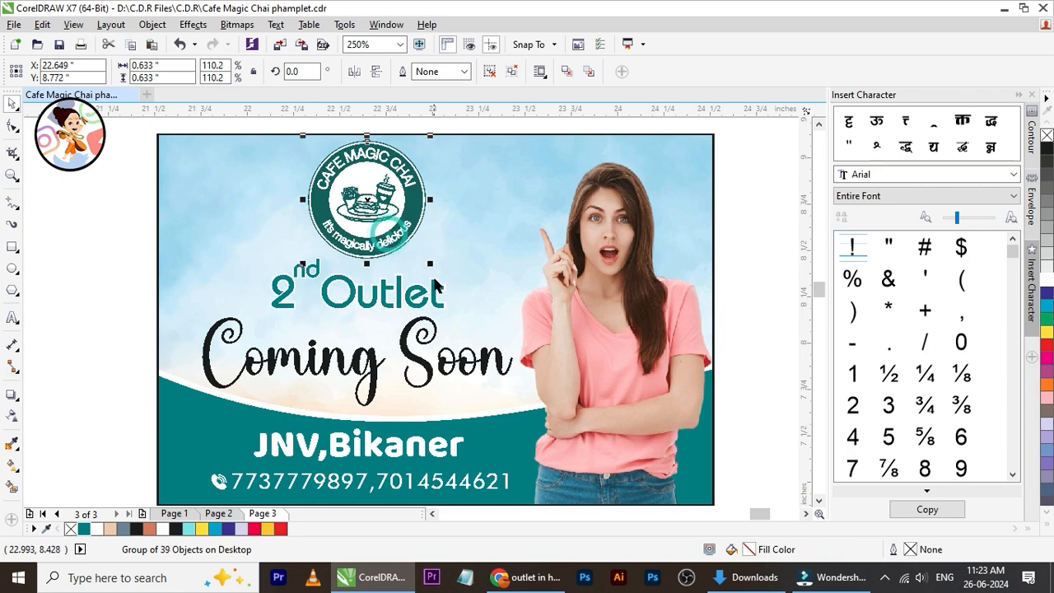
pyautogui.moveTo(431, 265); pyautogui.dragTo(448, 282)
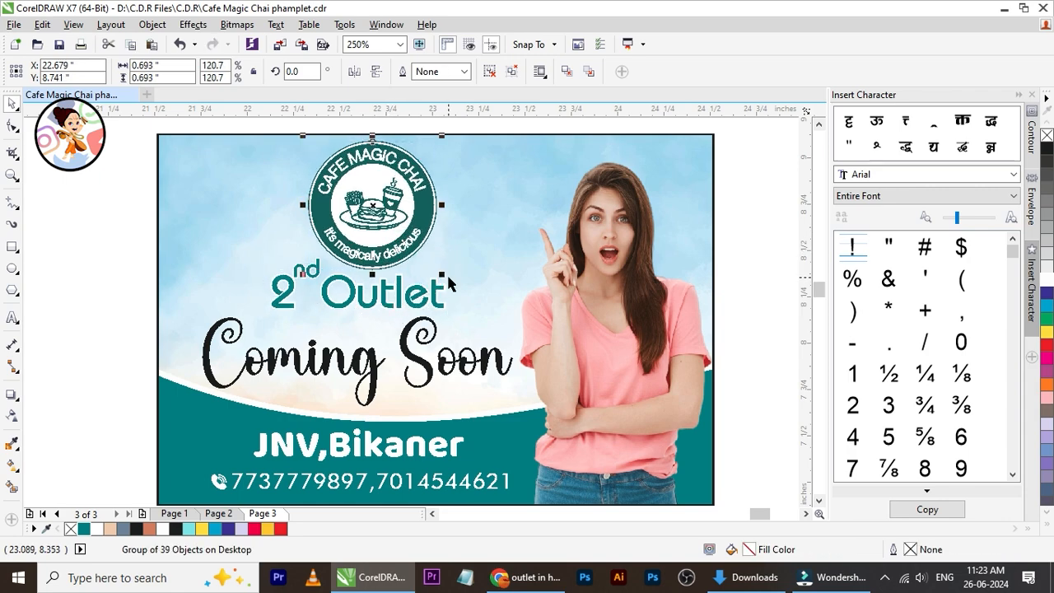
pyautogui.press('Up')
pyautogui.click(723, 276)
pyautogui.scroll(-2, 249, 293)
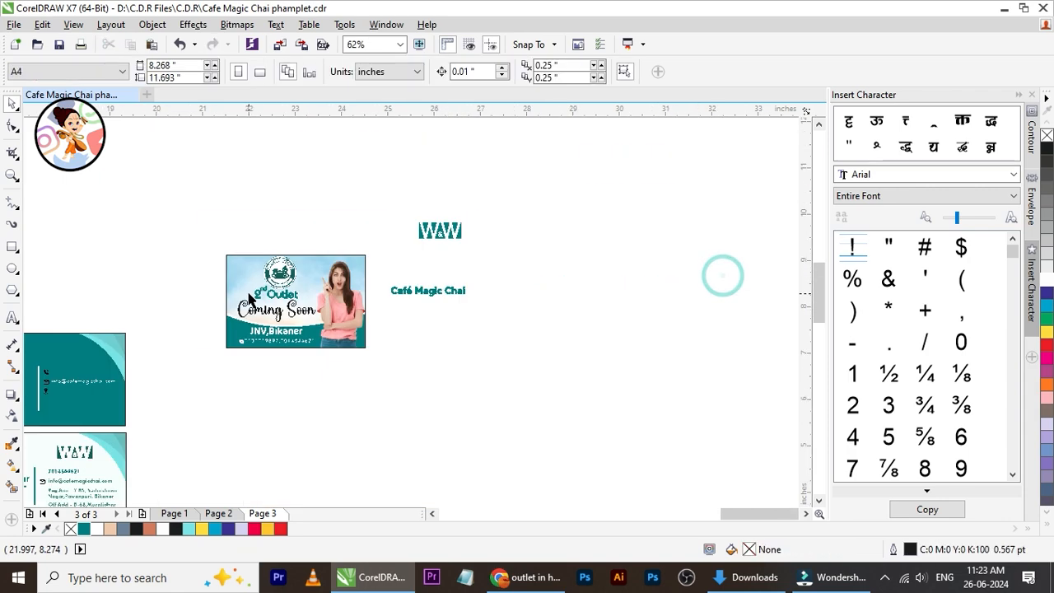
pyautogui.scroll(1, 295, 294)
pyautogui.scroll(2, 198, 280)
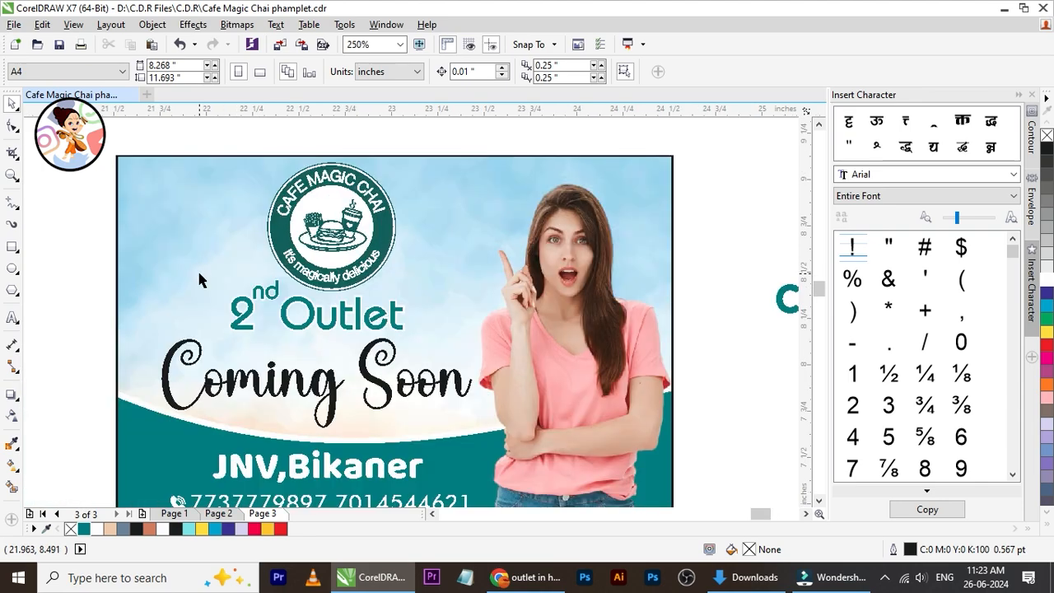
pyautogui.scroll(-2, 200, 272)
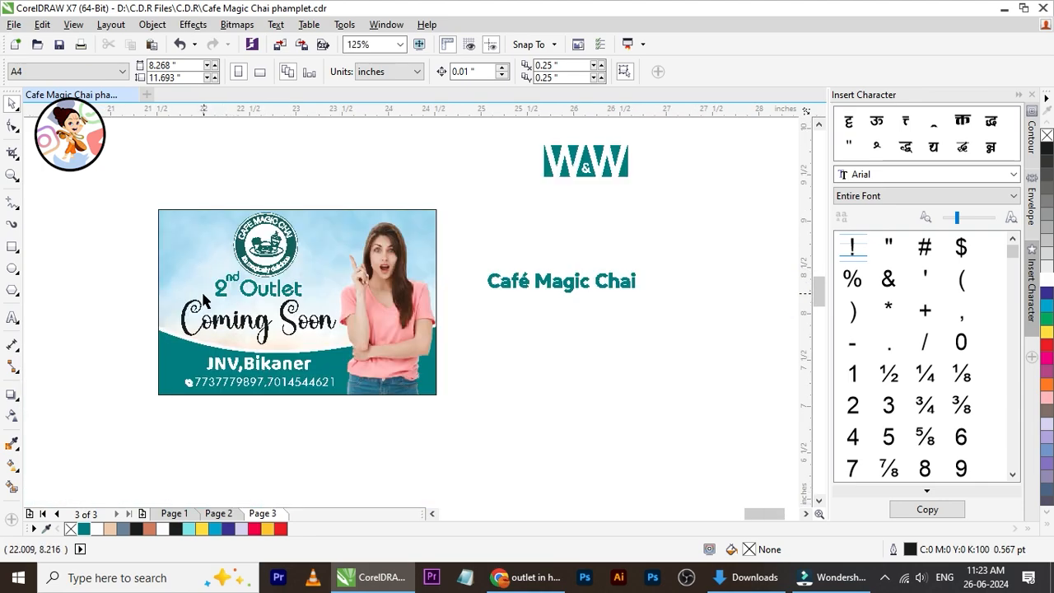
# Delete the first phone number and its comma from the contact line below "JNV,Bikaner"
pyautogui.scroll(2, 264, 396)
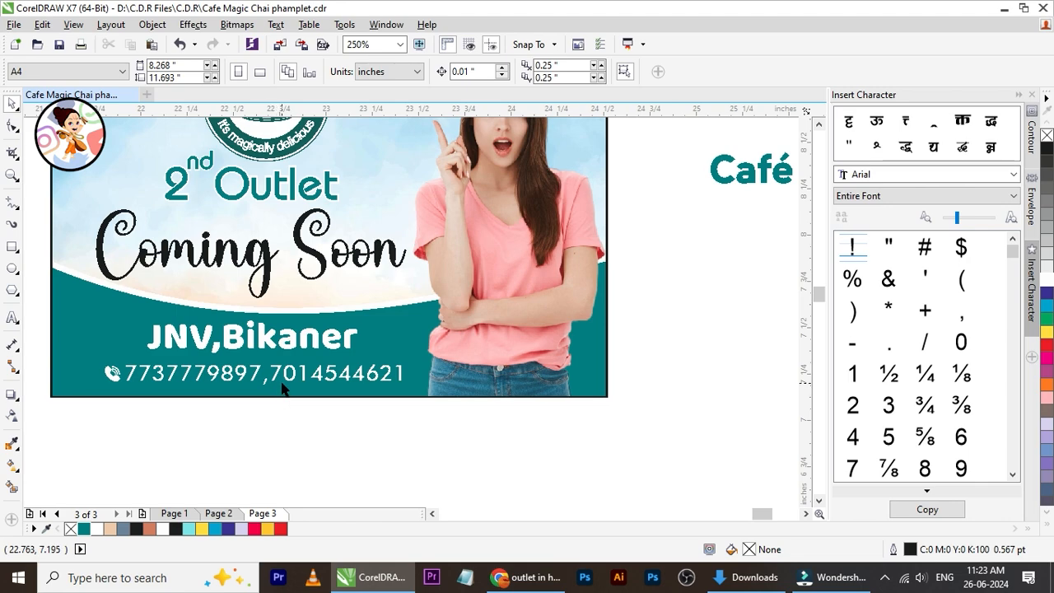
pyautogui.doubleClick(274, 379)
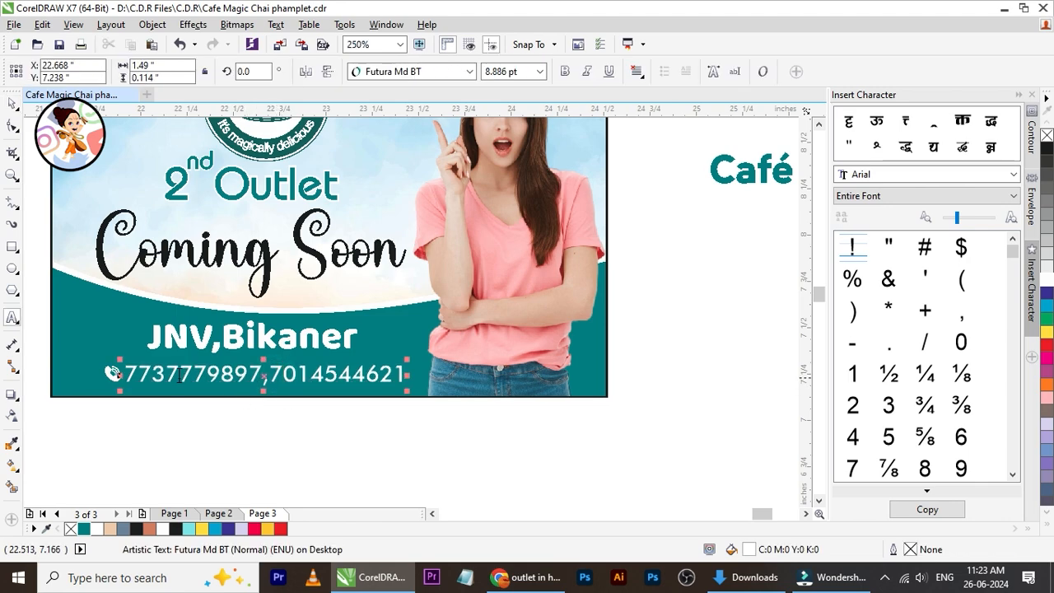
pyautogui.scroll(2, 128, 375)
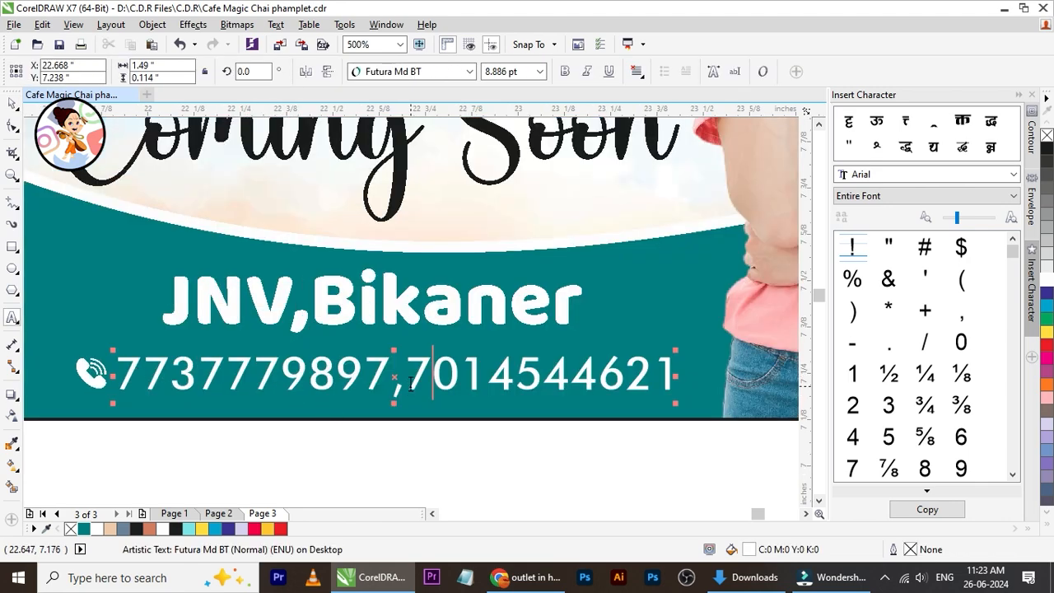
pyautogui.moveTo(404, 383); pyautogui.dragTo(115, 383)
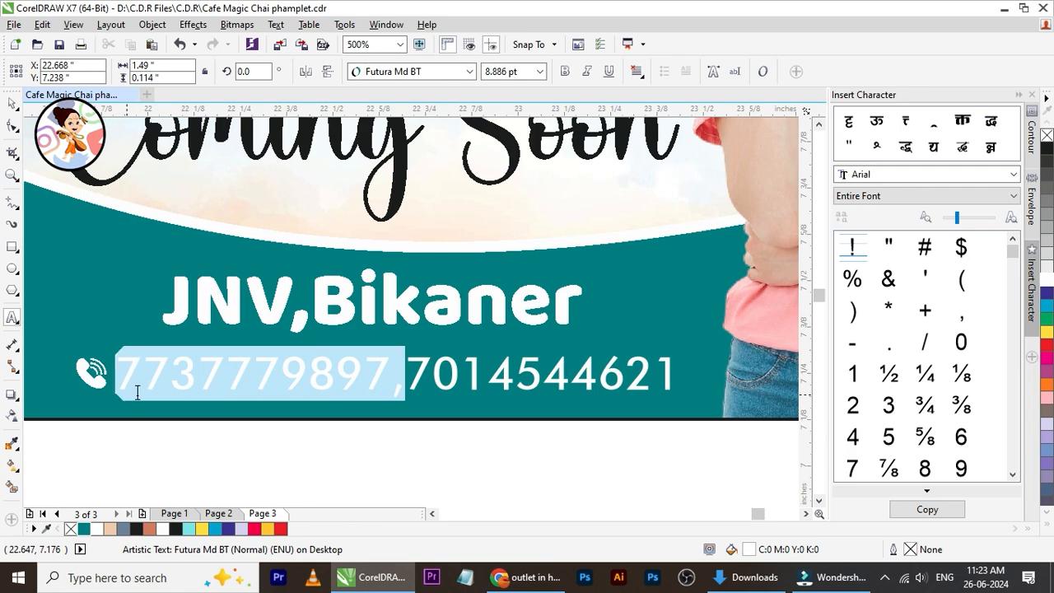
pyautogui.press('BackSpace')
pyautogui.click(13, 103)
pyautogui.scroll(-2, 258, 375)
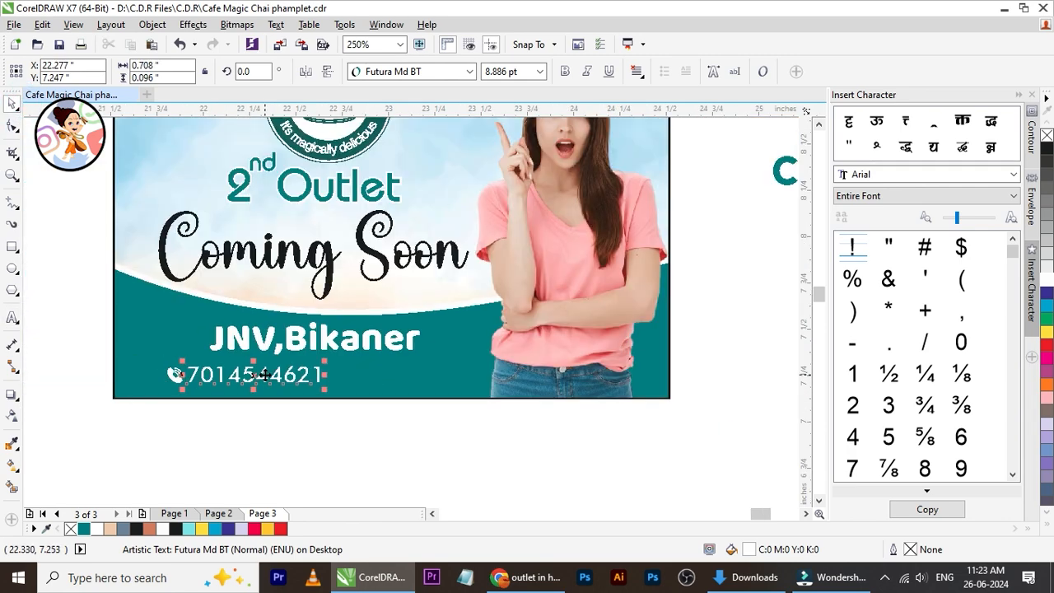
# Group the phone icon with the remaining number and centre the group horizontally under "JNV,Bikaner"
pyautogui.click(69, 358)
pyautogui.moveTo(70, 358); pyautogui.dragTo(383, 405)
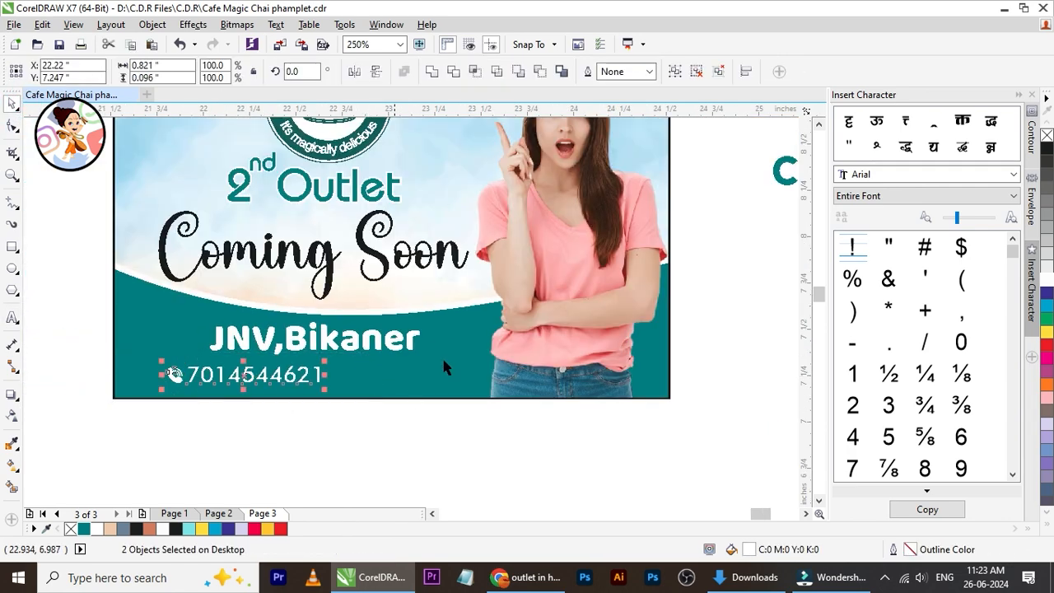
pyautogui.click(675, 72)
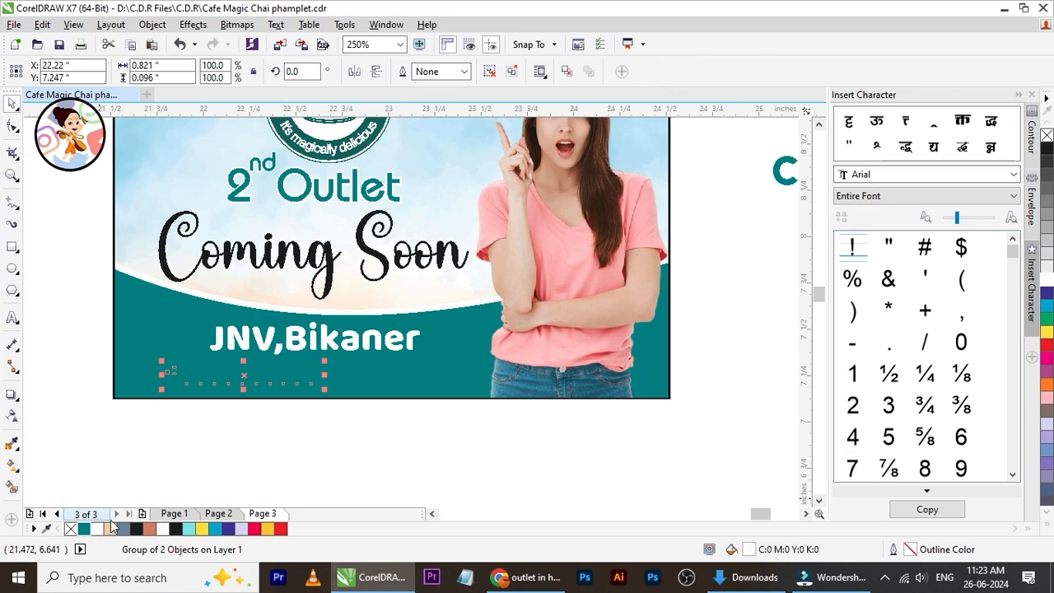
pyautogui.click(171, 513)
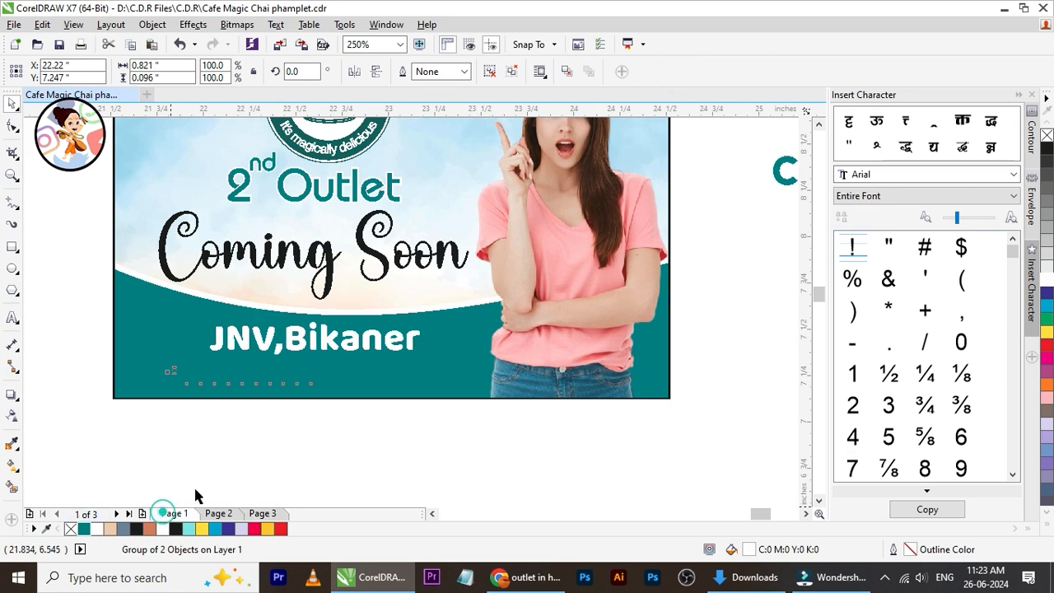
pyautogui.click(318, 380)
pyautogui.keyDown('shift'); pyautogui.click(361, 349); pyautogui.keyUp('shift')
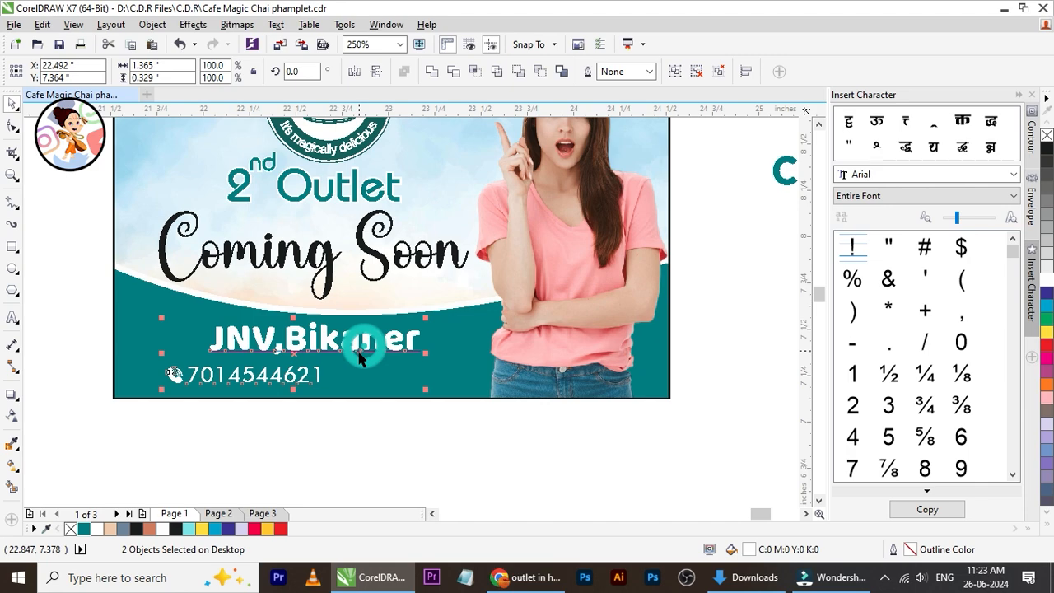
pyautogui.press('c')
pyautogui.click(426, 439)
pyautogui.scroll(-2, 355, 400)
pyautogui.scroll(2, 255, 360)
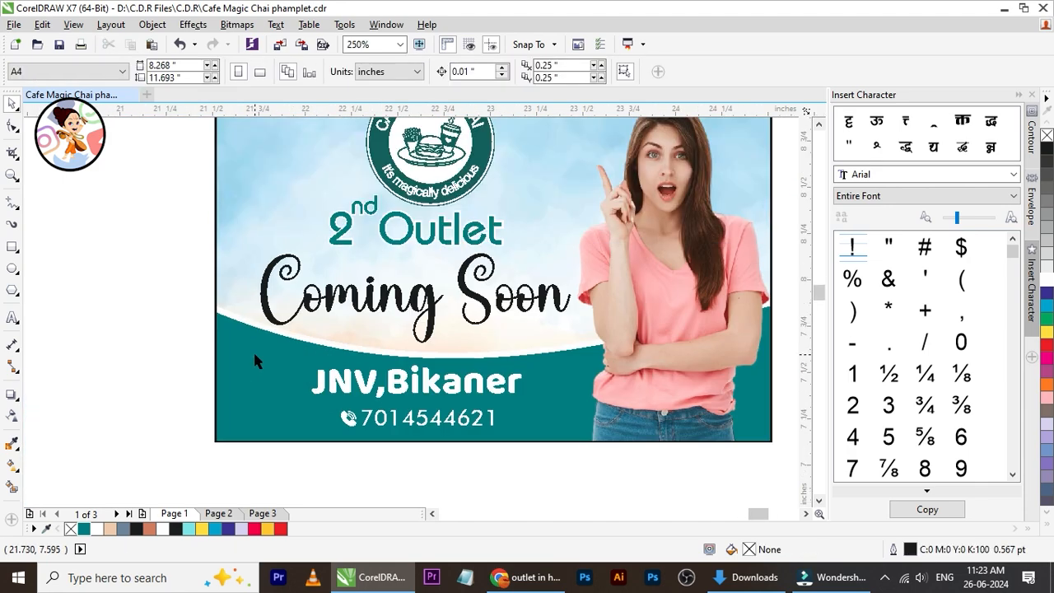
# Nudge the "JNV,Bikaner" text and the phone line down together slightly
pyautogui.moveTo(106, 346); pyautogui.dragTo(602, 478)
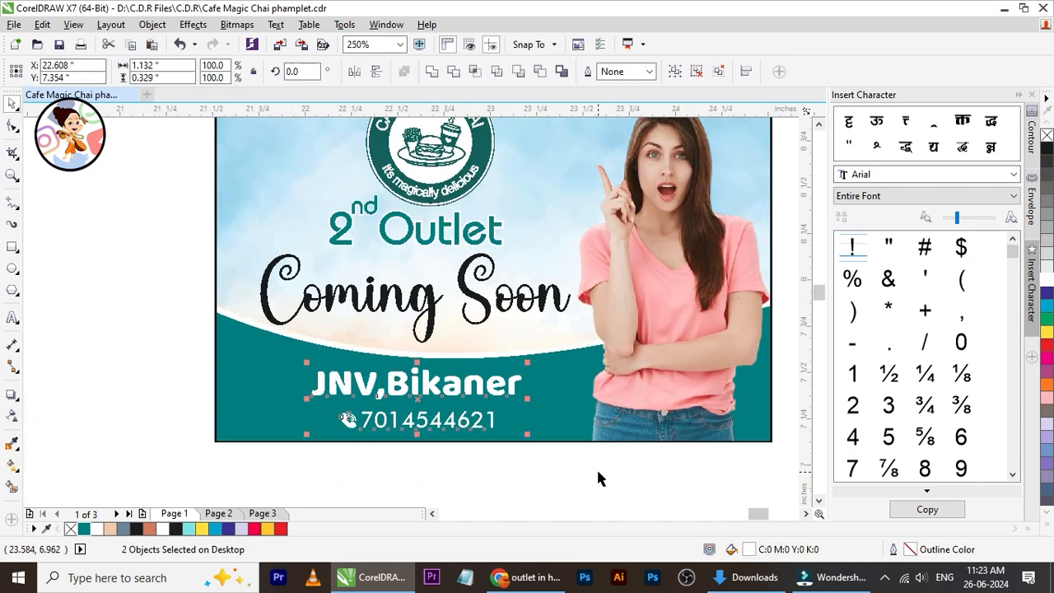
pyautogui.press('Down')
pyautogui.click(572, 467)
pyautogui.scroll(-1, 405, 409)
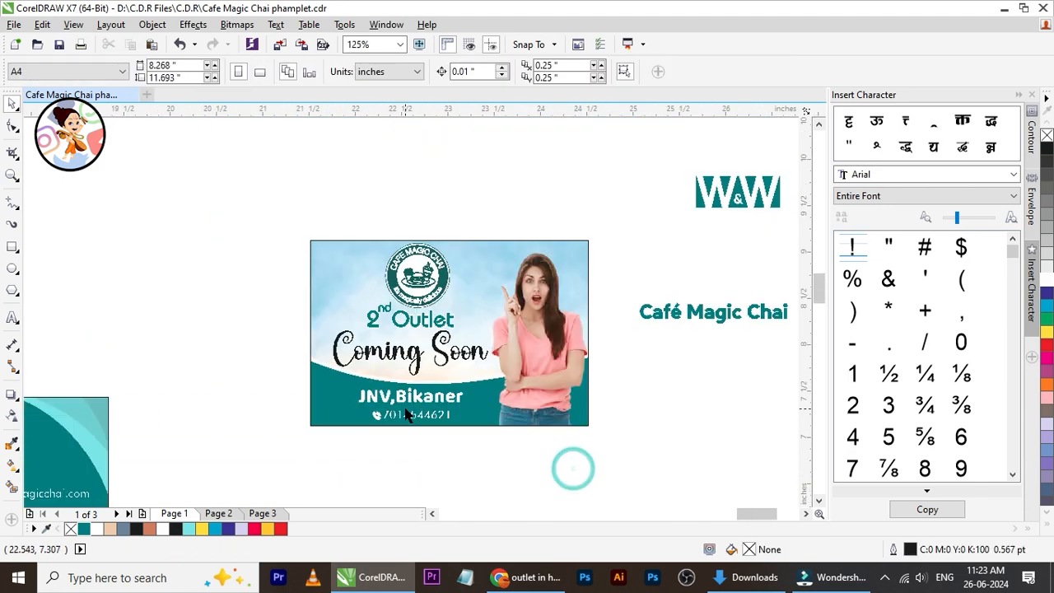
pyautogui.click(454, 463)
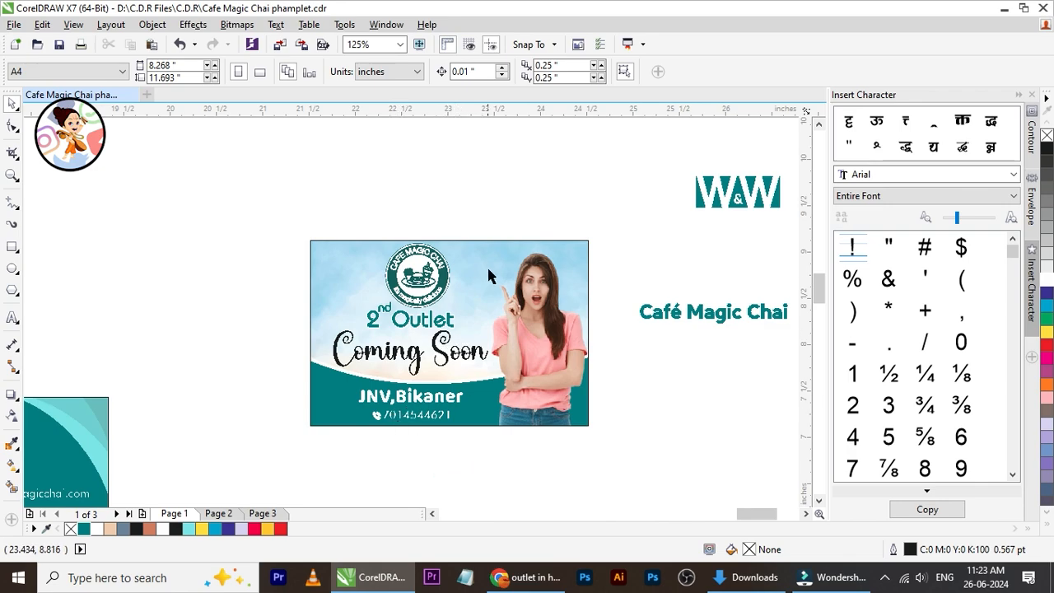
# Try a Deep Yellow fill with a black hairline outline on the "Coming Soon" text
pyautogui.scroll(1, 481, 337)
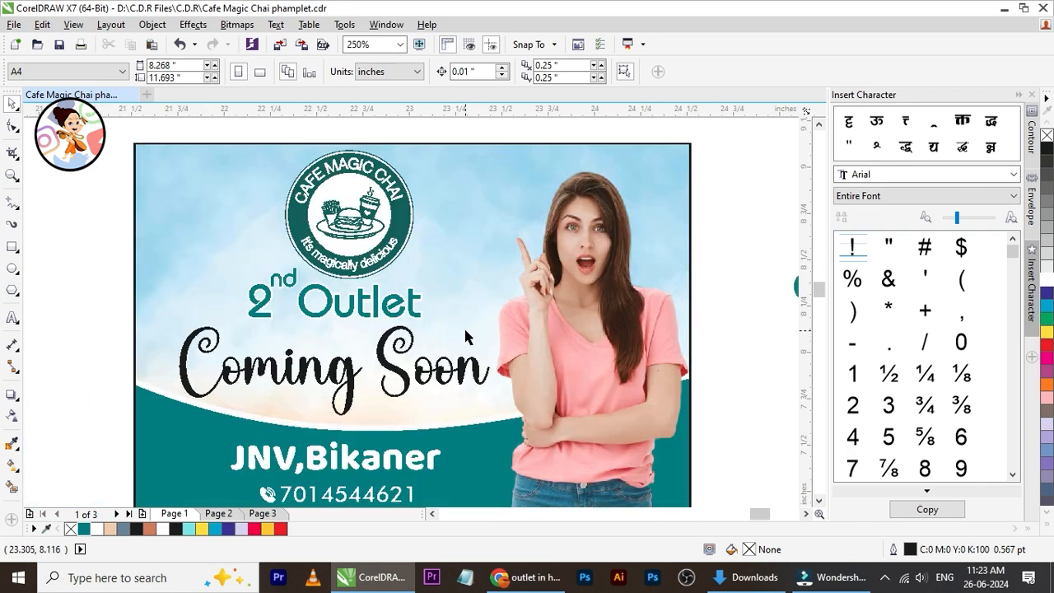
pyautogui.scroll(-1, 465, 335)
pyautogui.scroll(1, 437, 372)
pyautogui.click(439, 370)
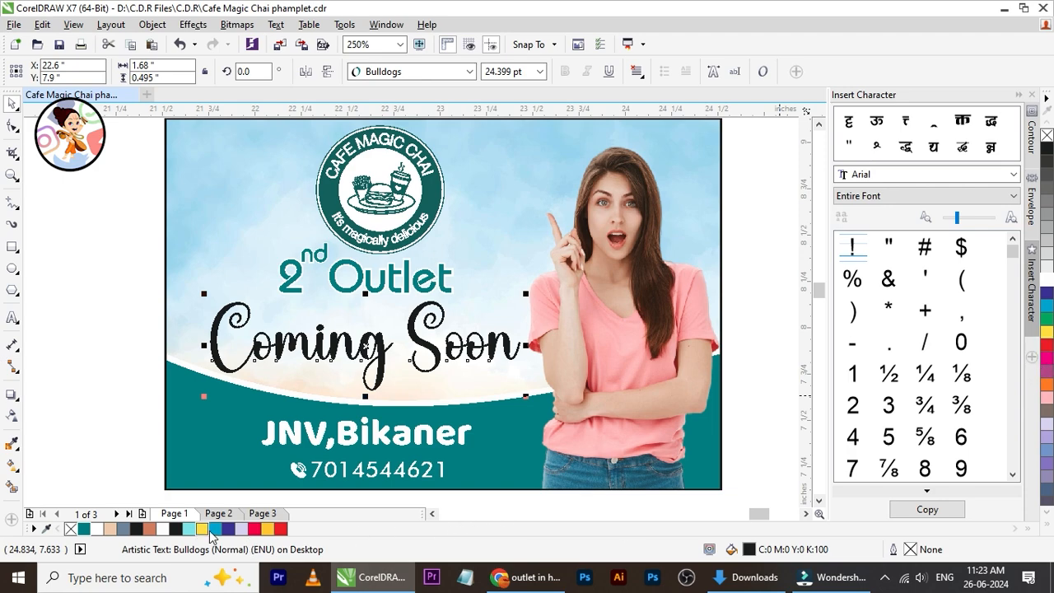
pyautogui.click(267, 528)
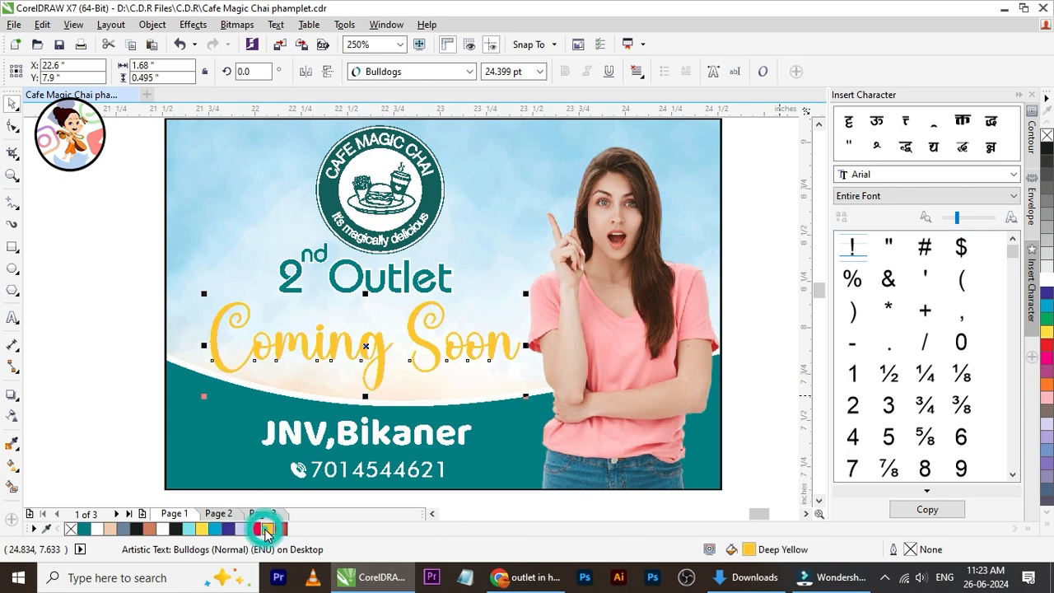
pyautogui.rightClick(1046, 148)
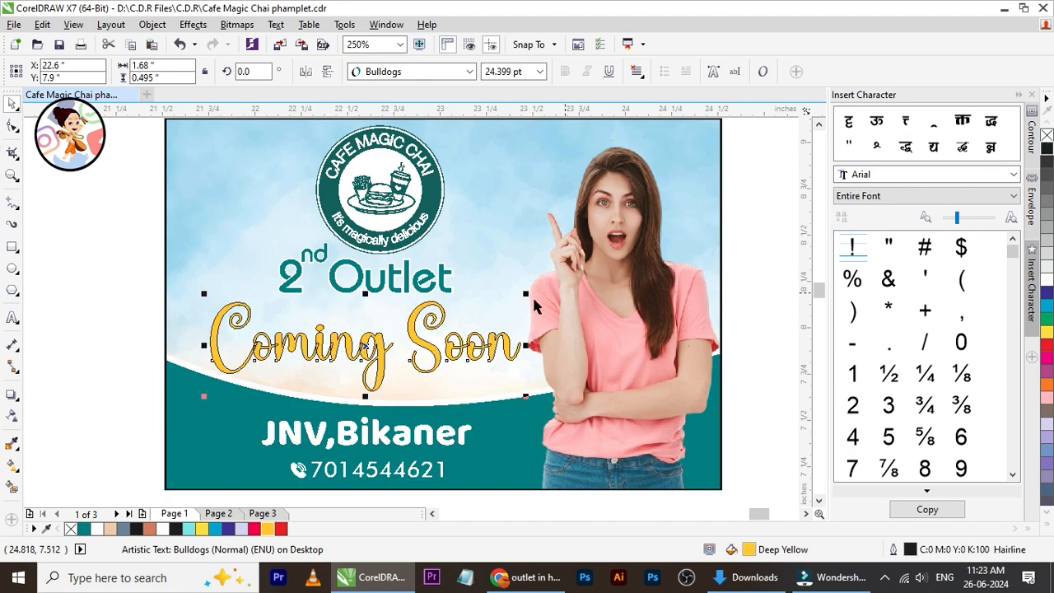
# Set the "Coming Soon" outline to 3.0 pt with rounded corners
pyautogui.press('F12')
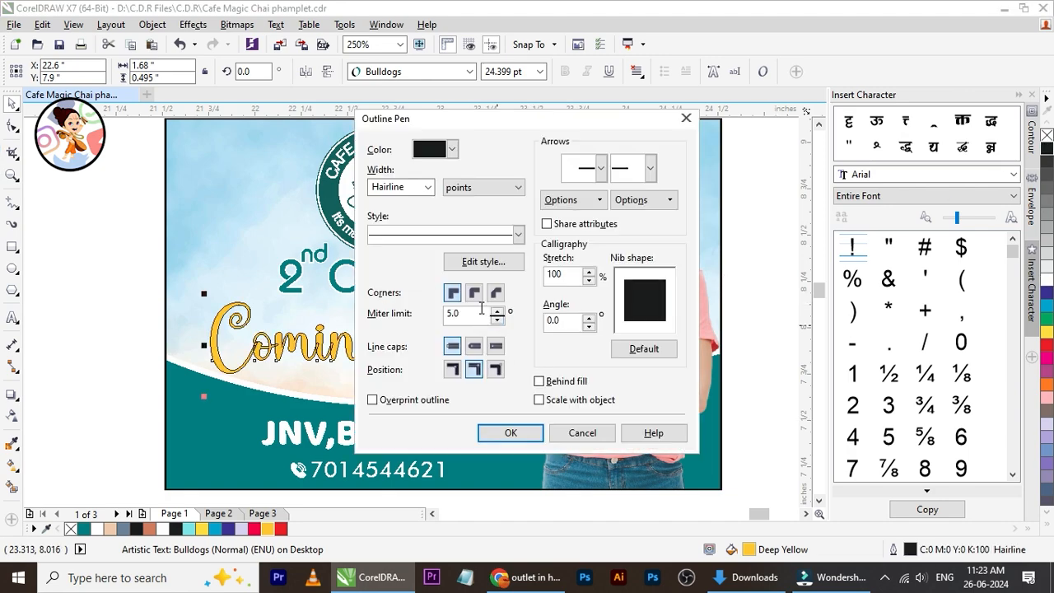
pyautogui.click(428, 188)
pyautogui.click(396, 272)
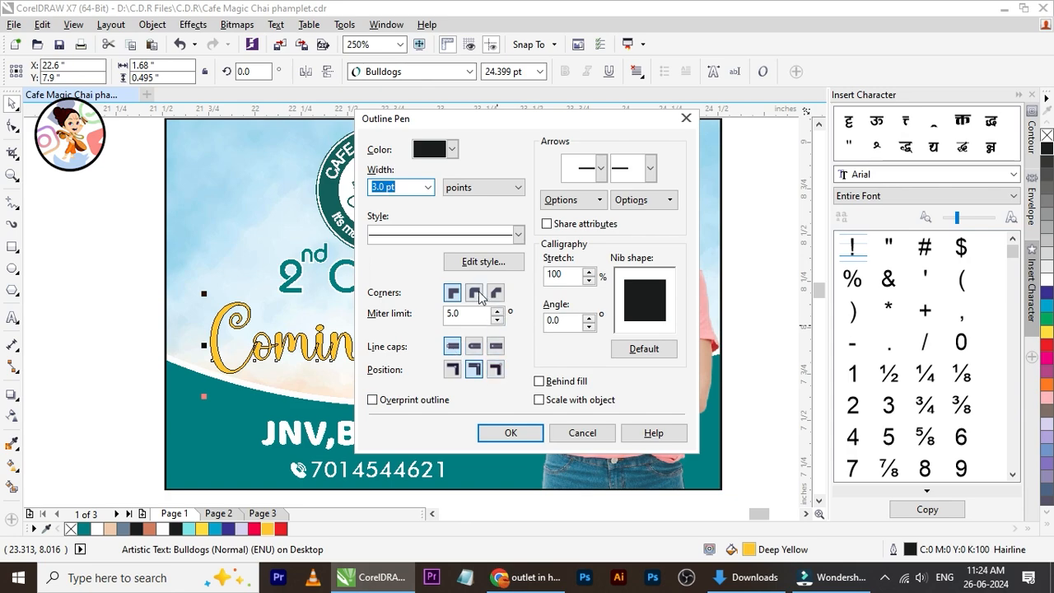
pyautogui.click(478, 293)
pyautogui.click(531, 432)
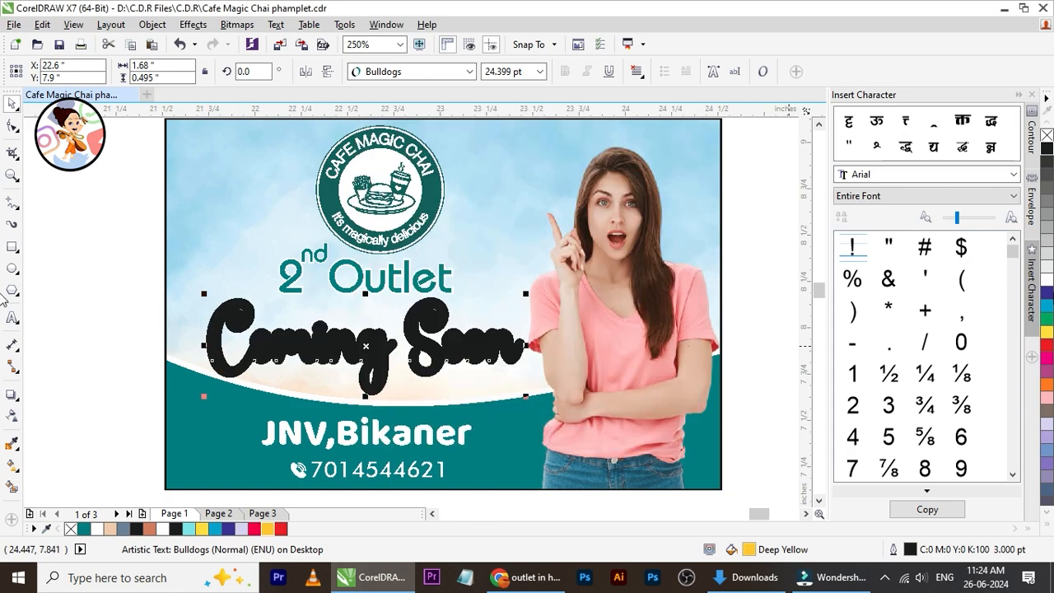
# Try a yellow outline on "Coming Soon", undo it, and set the black outline's width to 1.5 pt
pyautogui.click(1047, 333)
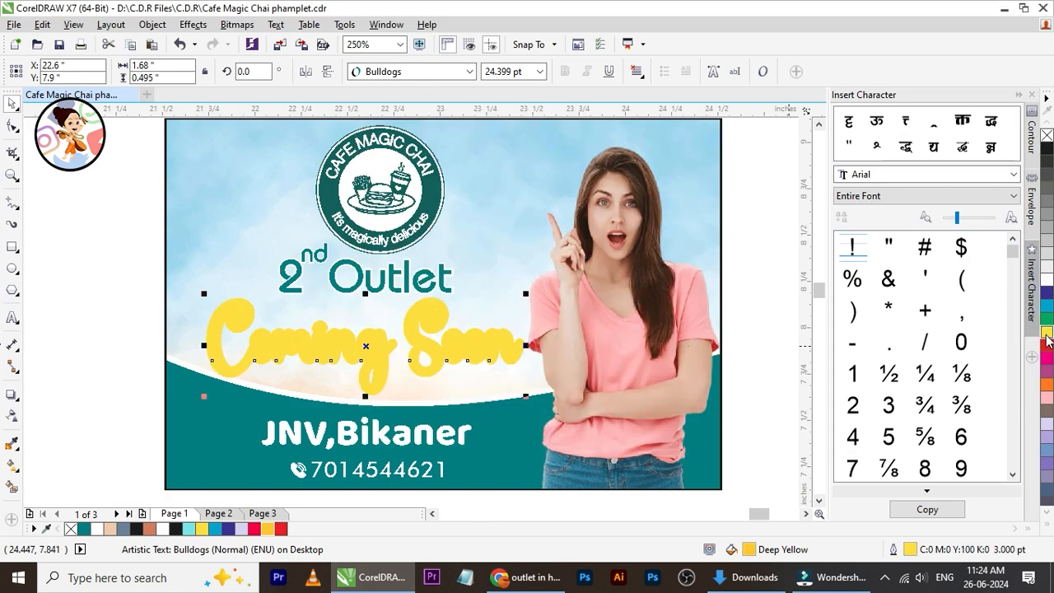
pyautogui.hotkey('ctrl', 'z')
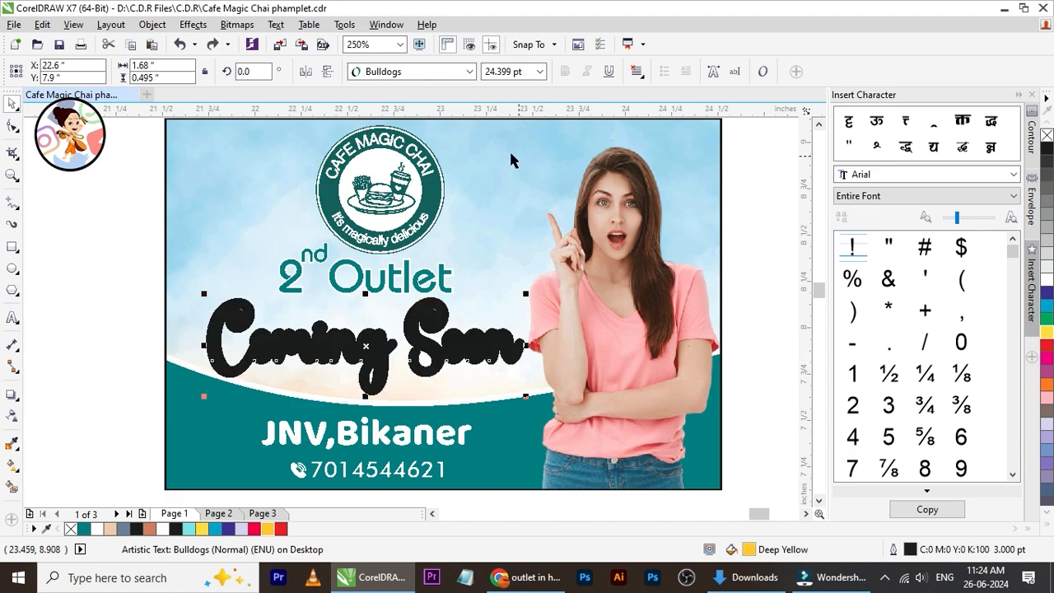
pyautogui.press('F12')
pyautogui.click(427, 187)
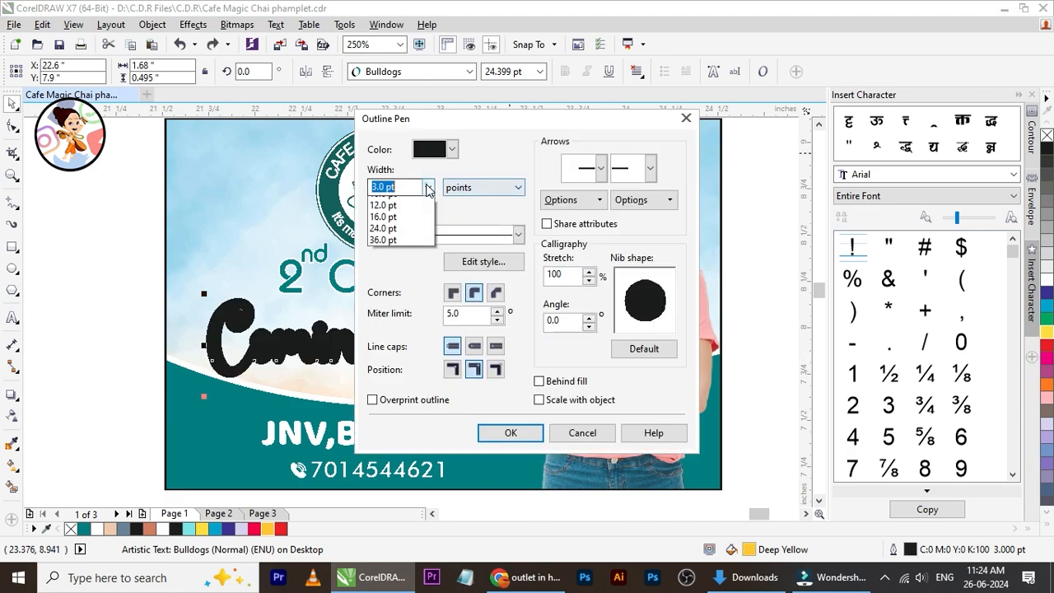
pyautogui.click(404, 260)
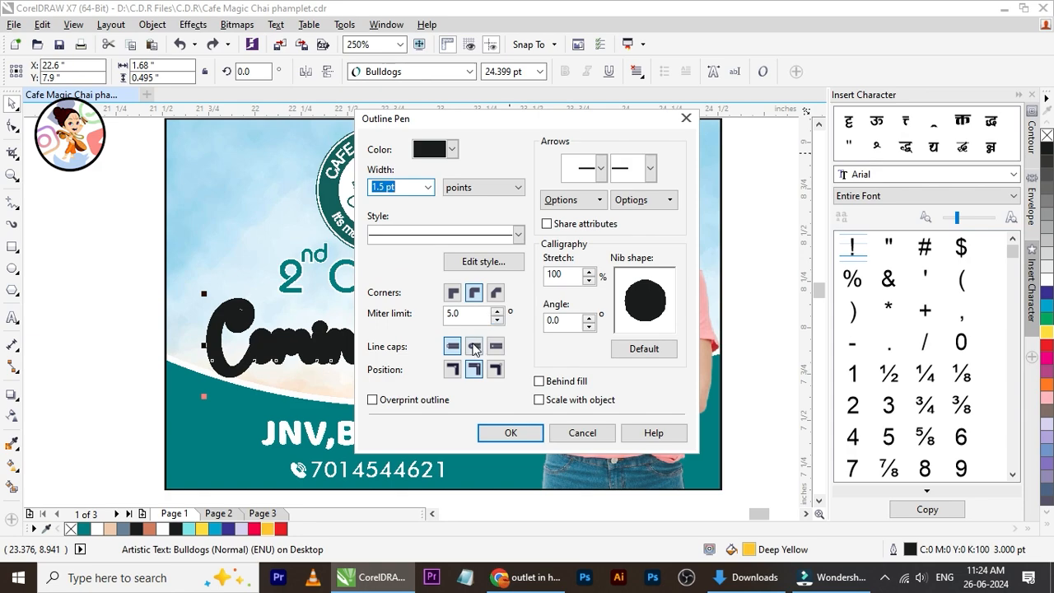
pyautogui.click(517, 433)
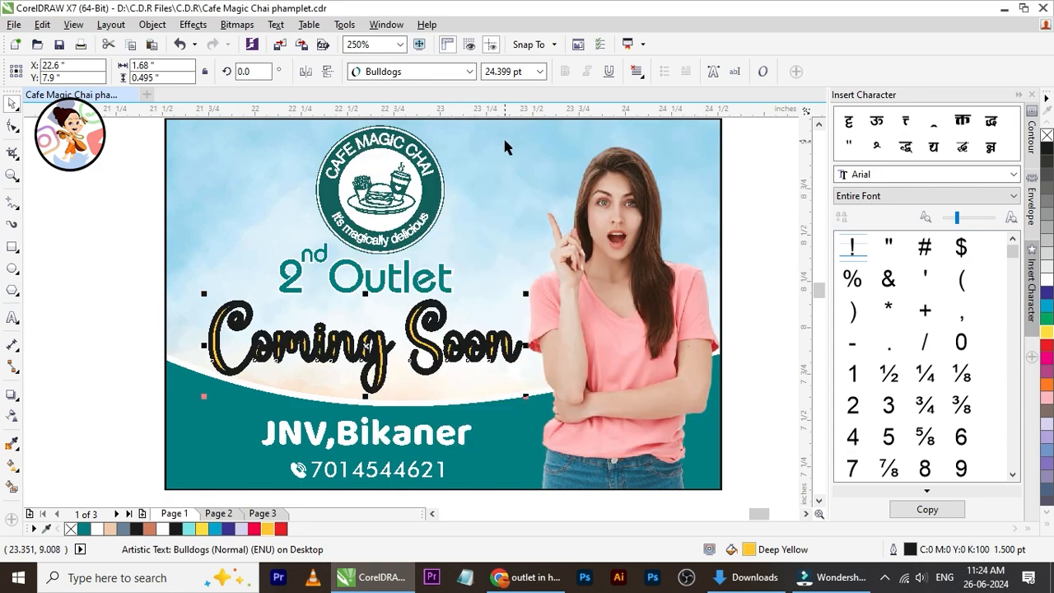
# Remove the "Coming Soon" outline, and undo the outline and fill trials back to plain black text
pyautogui.rightClick(1046, 135)
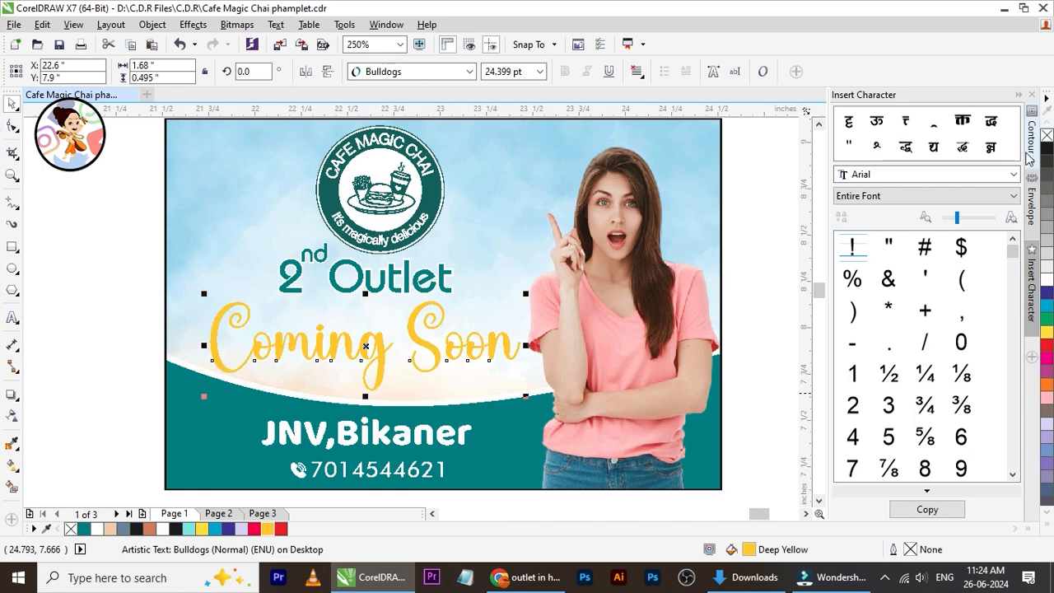
pyautogui.hotkey('ctrl', 'z')
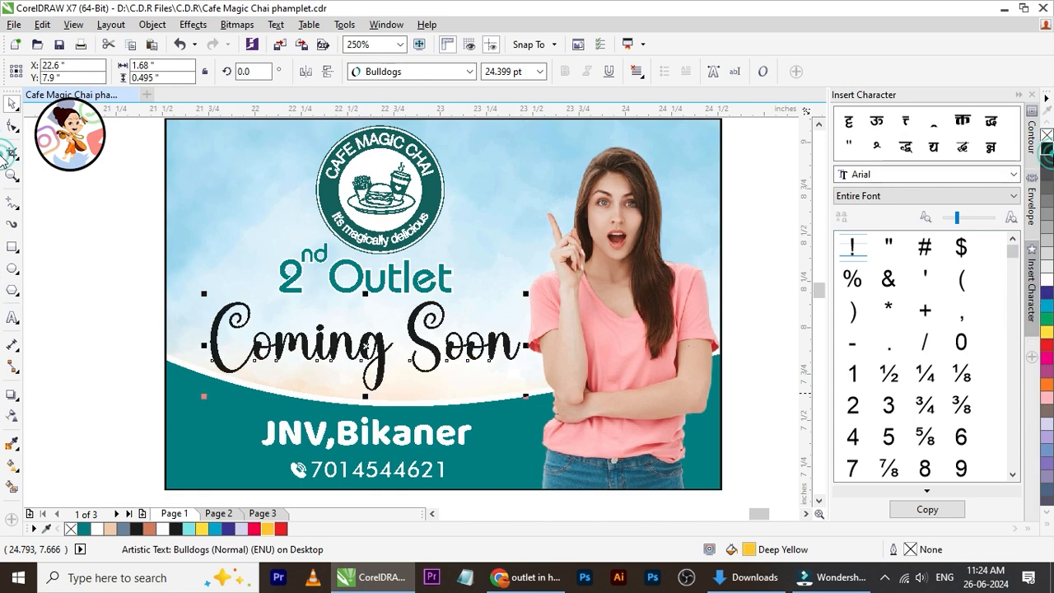
pyautogui.click(152, 284)
# Examine the sizes and balance of the logo, headings and contact lines on the card
pyautogui.scroll(-4, 260, 330)
pyautogui.scroll(2, 240, 325)
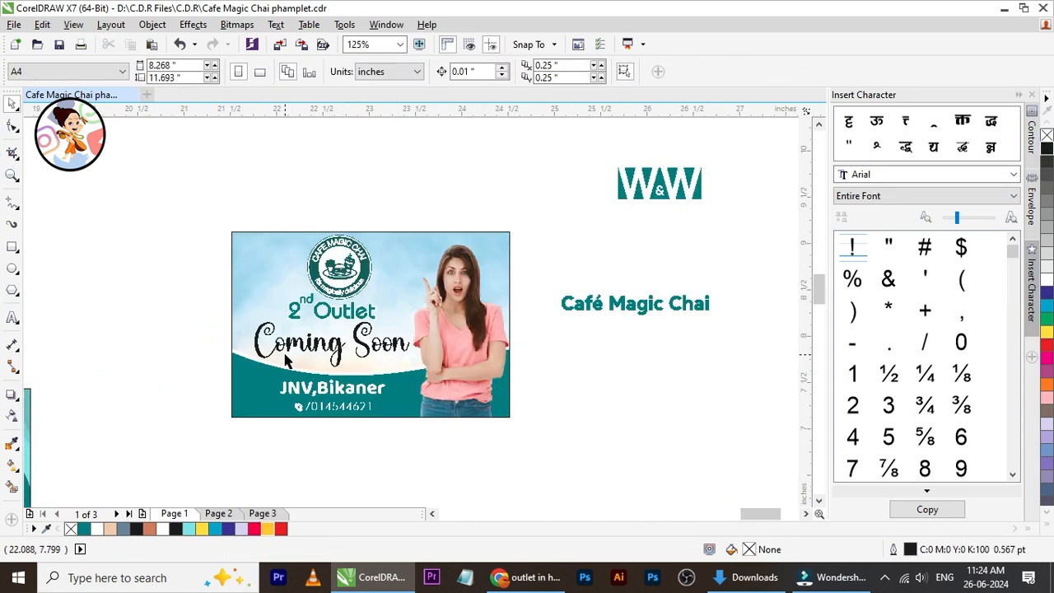
pyautogui.scroll(2, 271, 362)
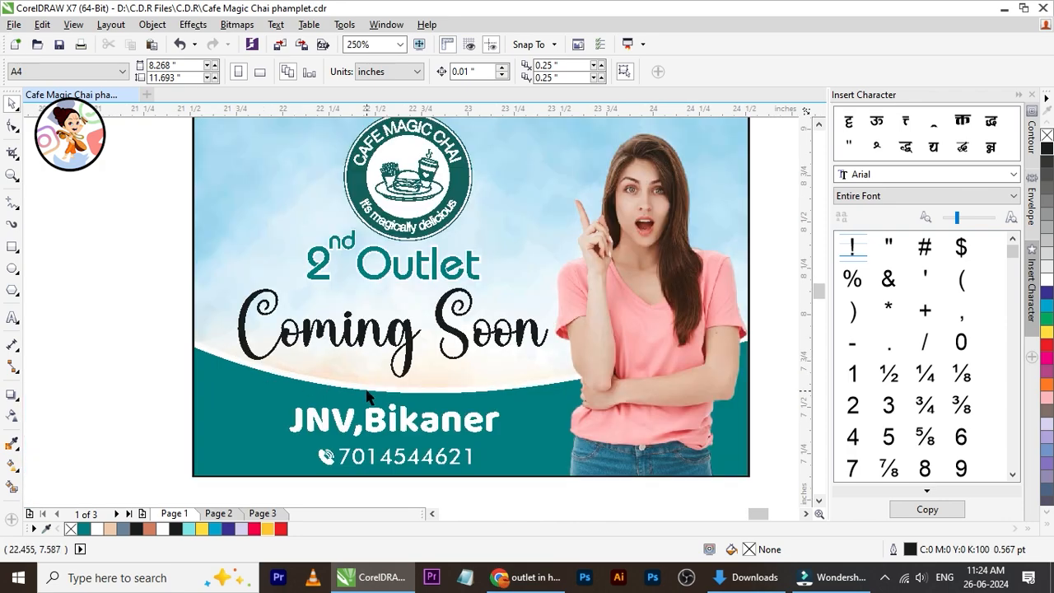
pyautogui.scroll(-2, 368, 396)
pyautogui.scroll(2, 344, 352)
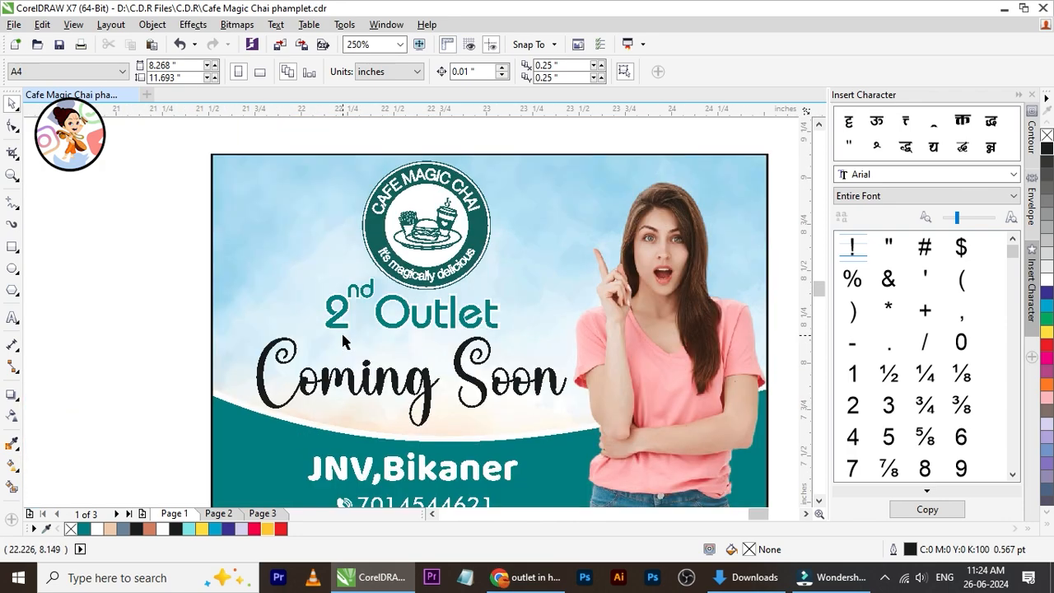
pyautogui.scroll(-2, 338, 324)
pyautogui.scroll(2, 391, 329)
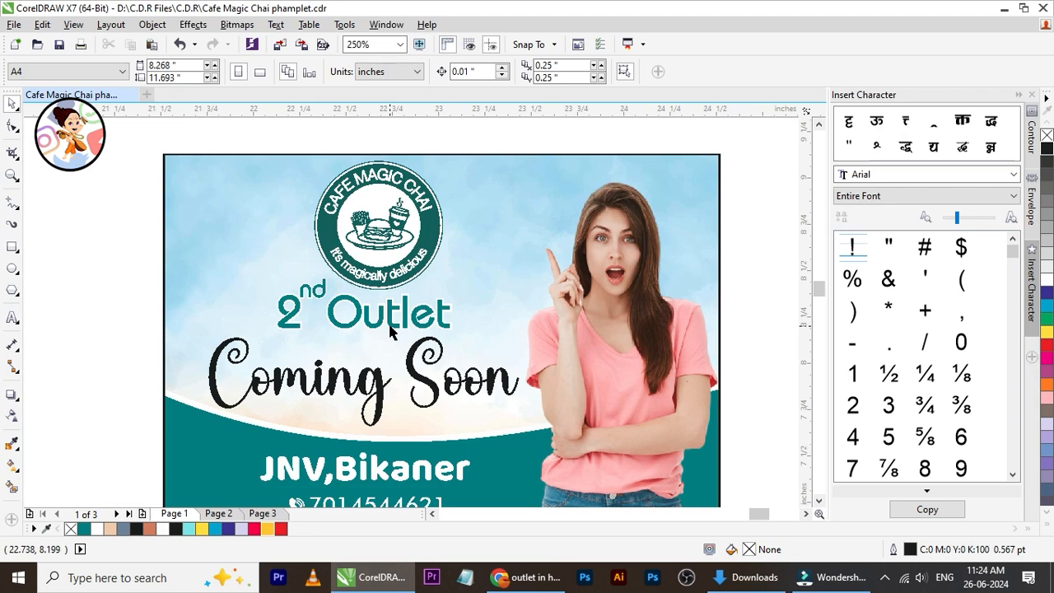
pyautogui.scroll(-2, 387, 329)
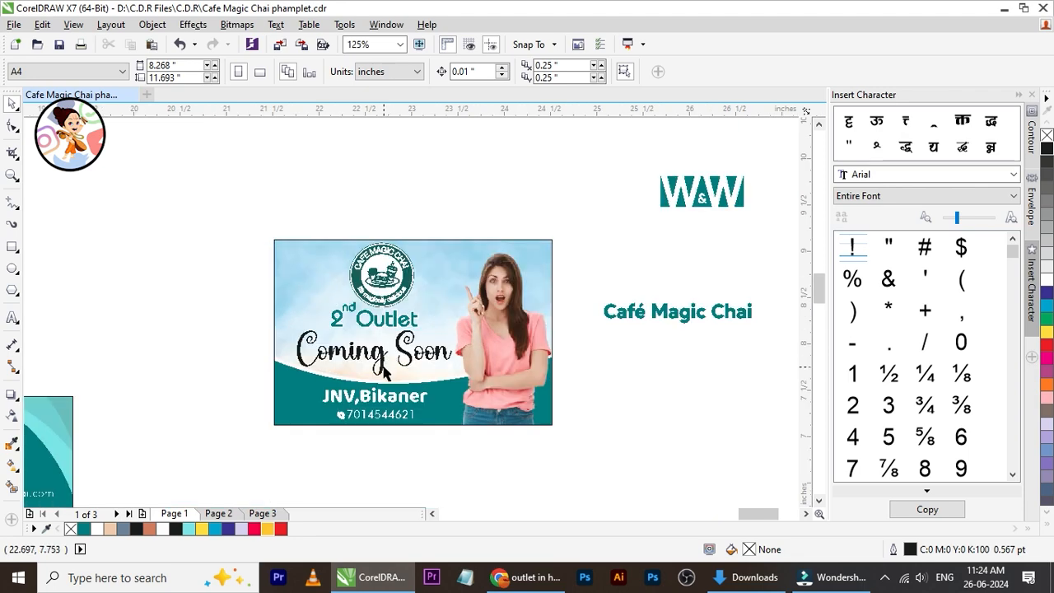
# Enlarge the "2nd Outlet" heading about its centre to about 1.194 in wide
pyautogui.scroll(2, 385, 372)
pyautogui.click(404, 293)
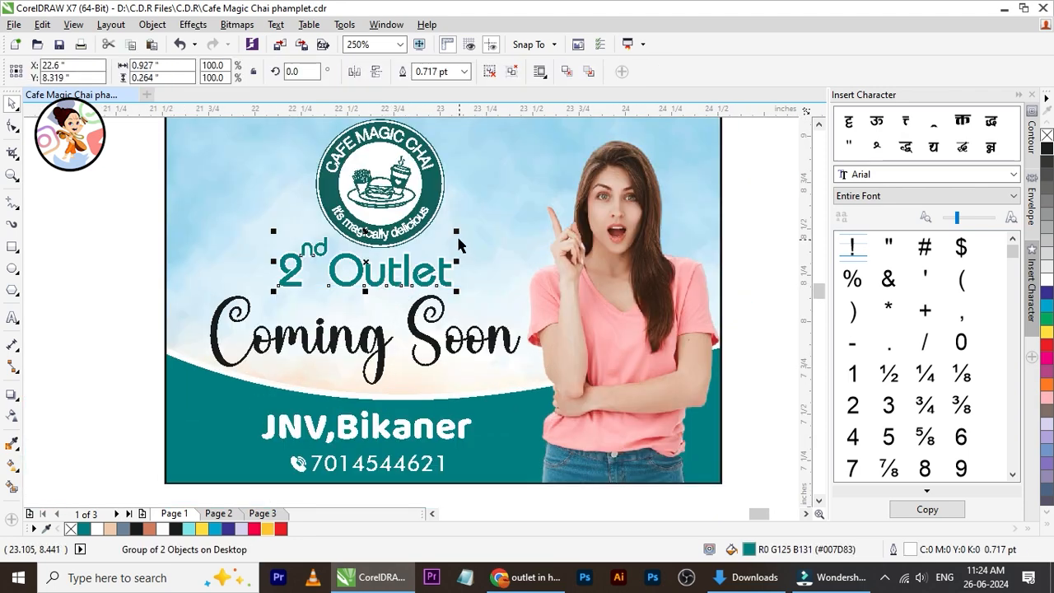
pyautogui.moveTo(458, 236); pyautogui.dragTo(486, 220)
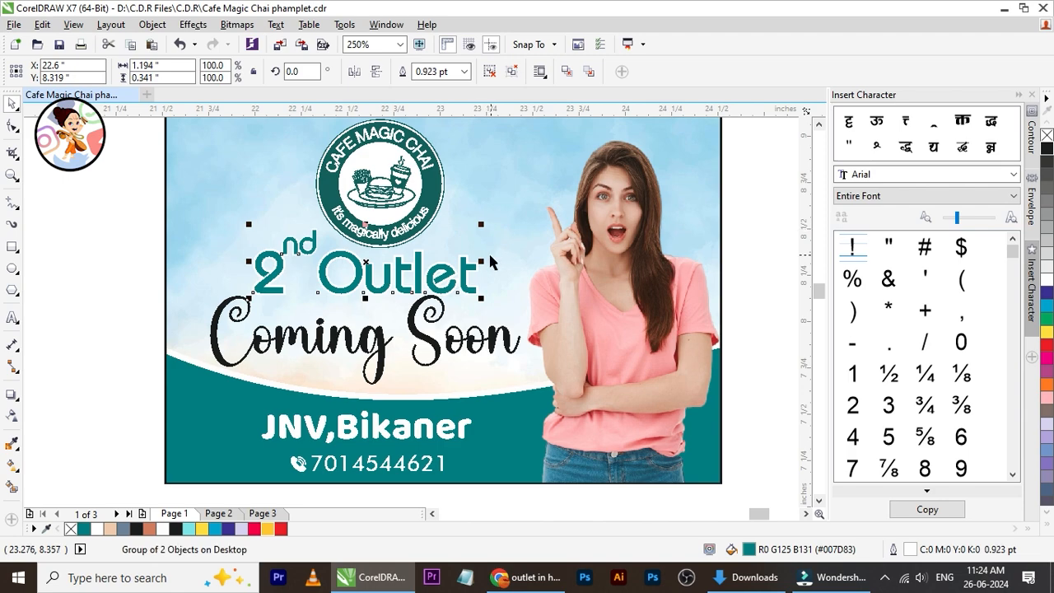
# Shrink the "Coming Soon" text and centre it horizontally under the "2nd Outlet" heading
pyautogui.click(442, 360)
pyautogui.moveTo(527, 289); pyautogui.dragTo(454, 290)
pyautogui.keyDown('shift'); pyautogui.click(451, 288); pyautogui.keyUp('shift')
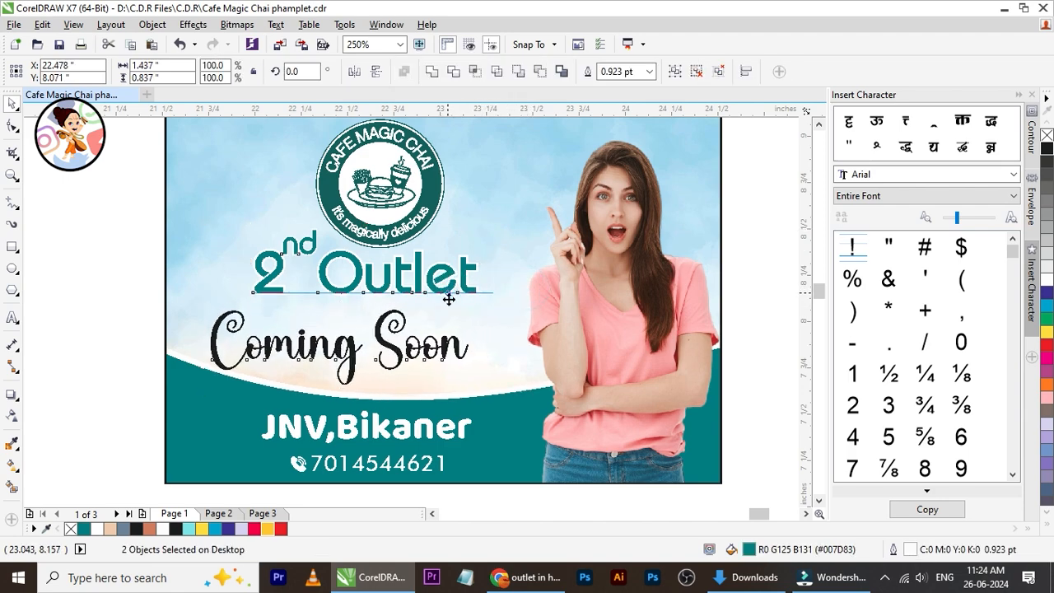
pyautogui.press('c')
pyautogui.click(114, 288)
pyautogui.scroll(-2, 359, 346)
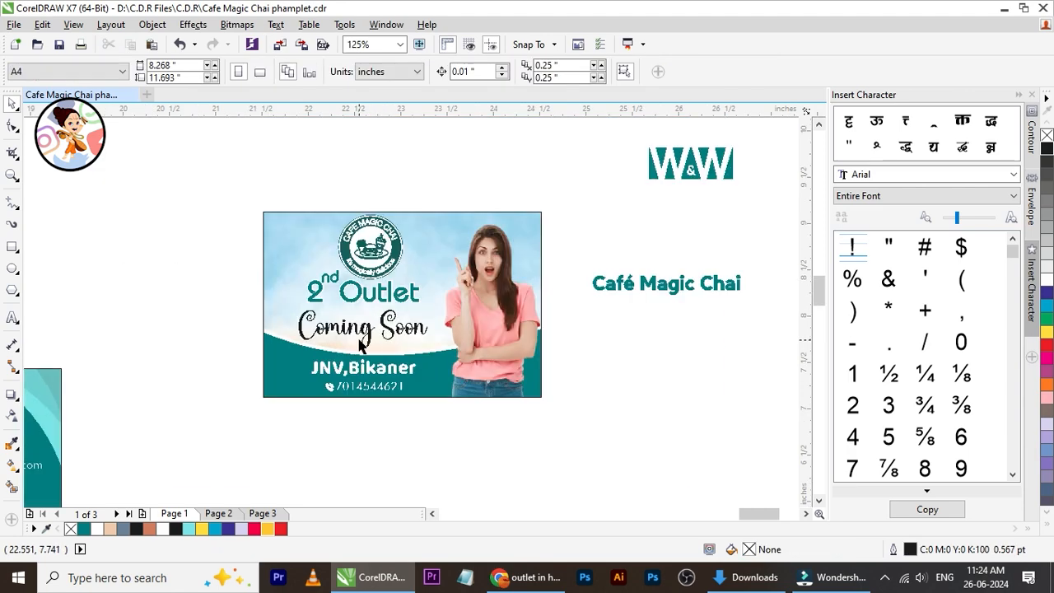
# Move the "2nd Outlet" heading slightly down towards "Coming Soon" and check the balance of the card
pyautogui.scroll(2, 360, 346)
pyautogui.click(365, 317)
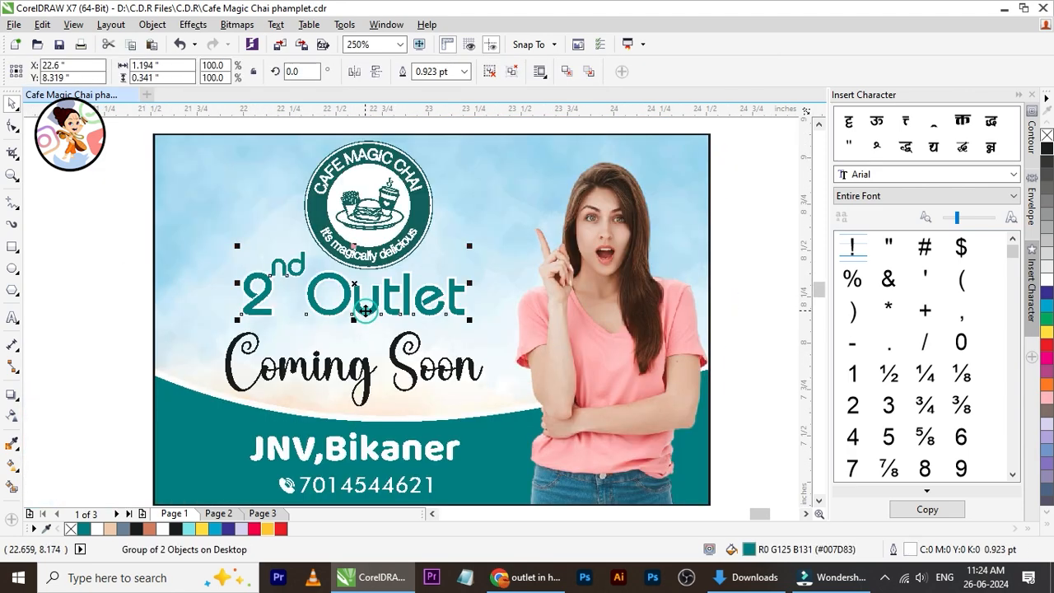
pyautogui.moveTo(370, 317); pyautogui.dragTo(371, 319)
pyautogui.click(737, 286)
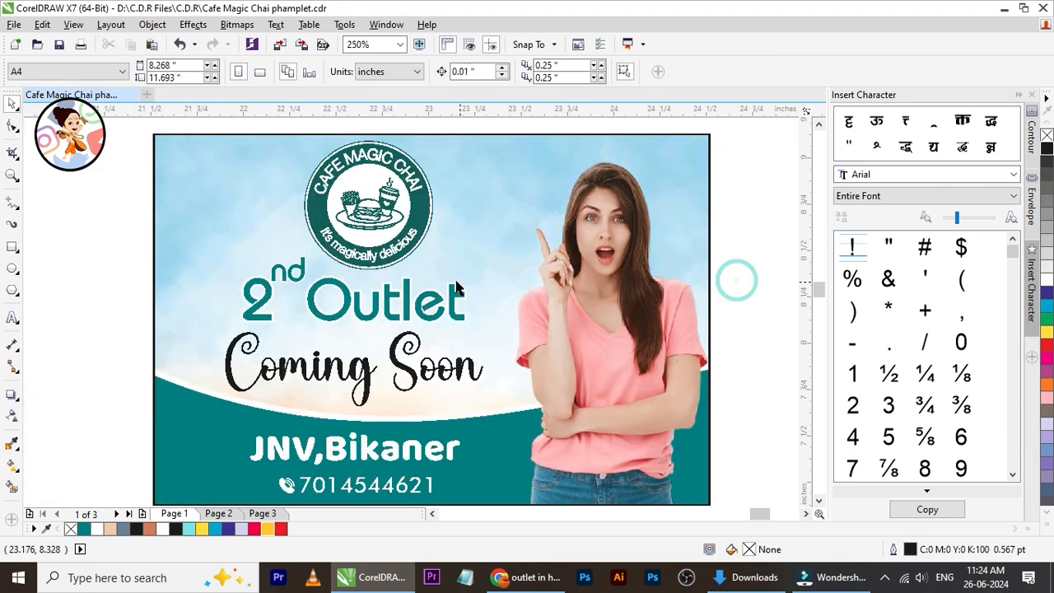
pyautogui.scroll(-1, 458, 284)
pyautogui.scroll(1, 433, 317)
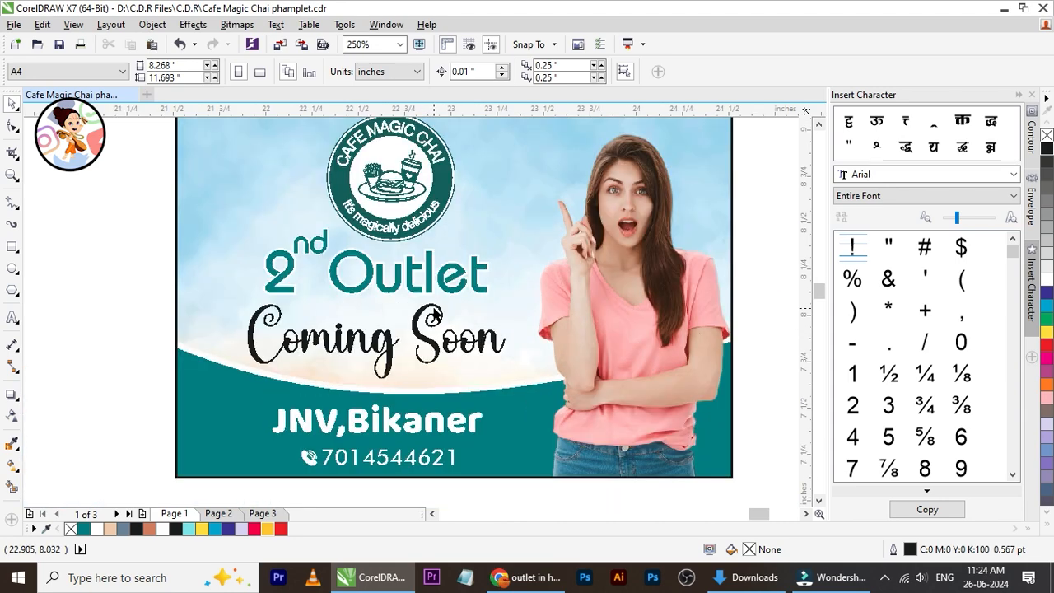
pyautogui.scroll(-2, 434, 315)
pyautogui.scroll(2, 429, 321)
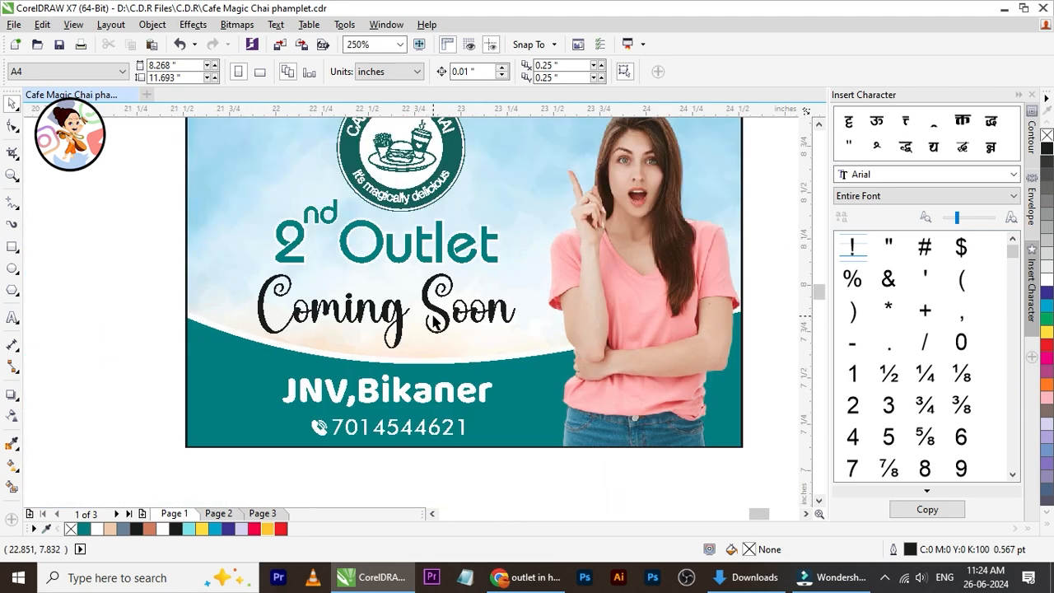
# Undo the recent moves and size changes of "Coming Soon" and "2nd Outlet", including the heading's enlargement
pyautogui.hotkey('ctrl', 'z')
pyautogui.hotkey('ctrl', 'z')
pyautogui.hotkey('ctrl', 'z')
pyautogui.hotkey('ctrl', 'z')
pyautogui.hotkey('ctrl', 'z')
pyautogui.hotkey('ctrl', 'z')
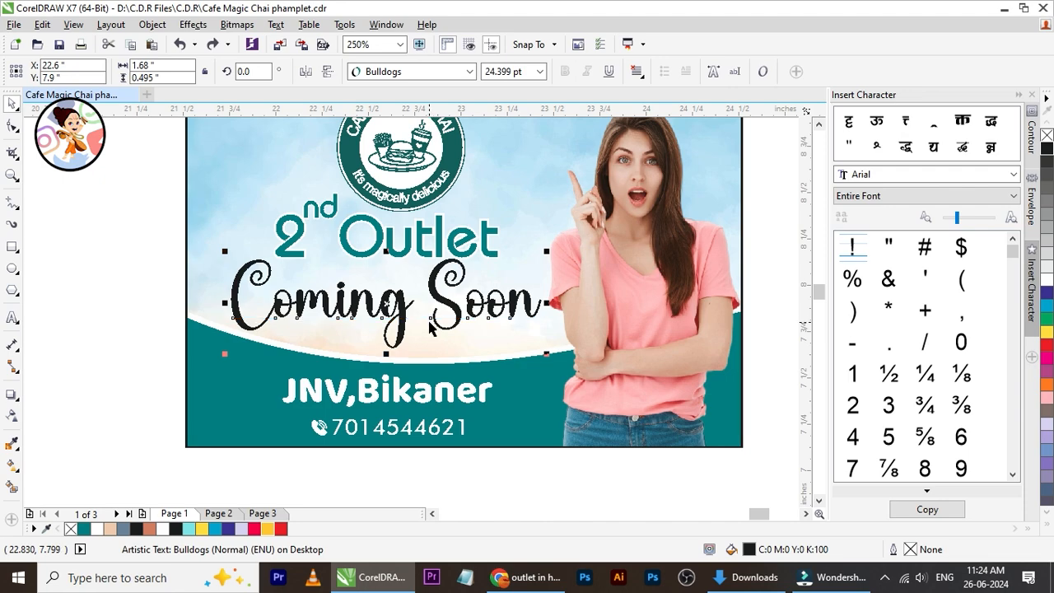
pyautogui.hotkey('ctrl', 'z')
pyautogui.click(123, 286)
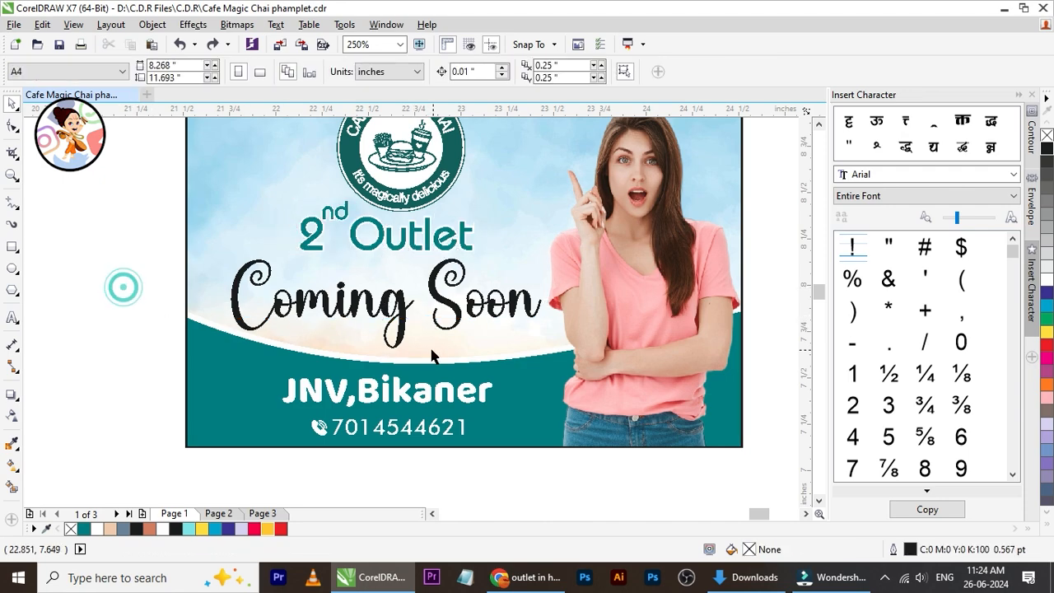
pyautogui.scroll(-2, 377, 344)
pyautogui.scroll(2, 402, 319)
# Edit the contents of the card's PowerClip to lower the teal wave's upper edge slightly, and finish editing
pyautogui.click(496, 424)
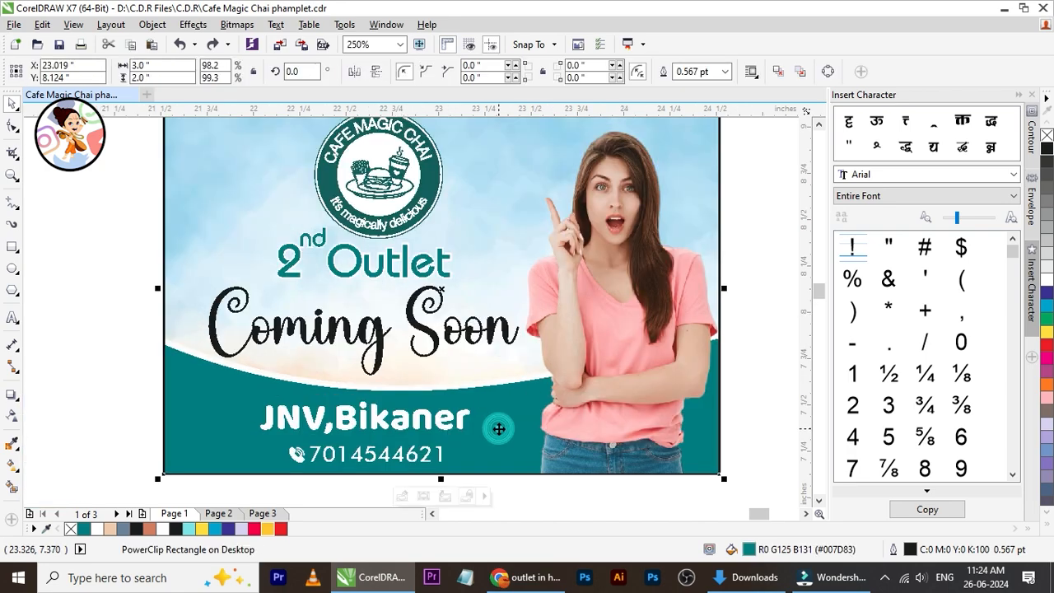
pyautogui.doubleClick(496, 425)
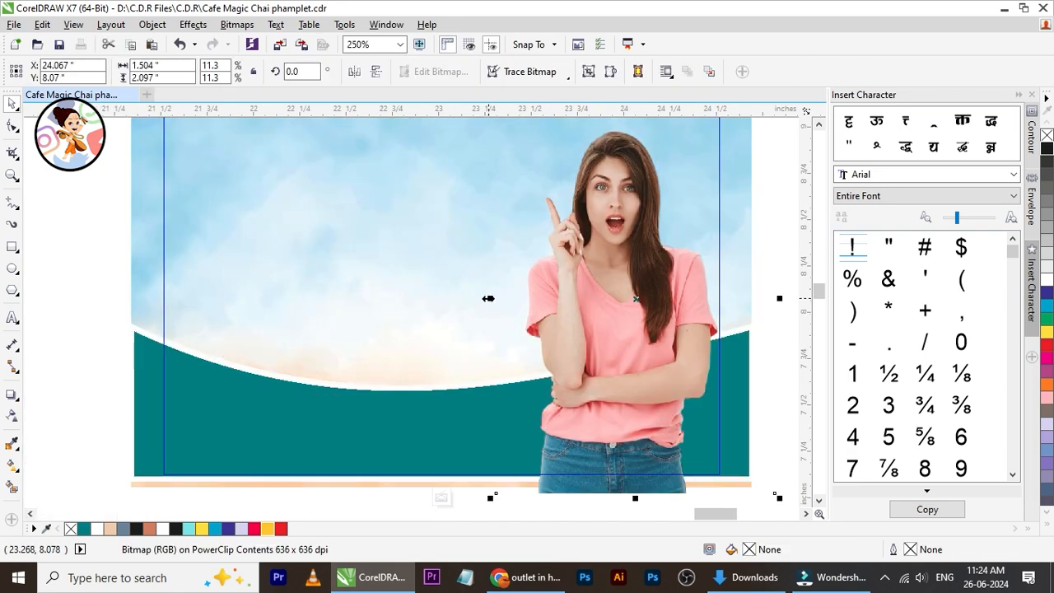
pyautogui.click(488, 299)
pyautogui.scroll(2, 271, 353)
pyautogui.scroll(-4, 137, 393)
pyautogui.click(136, 394)
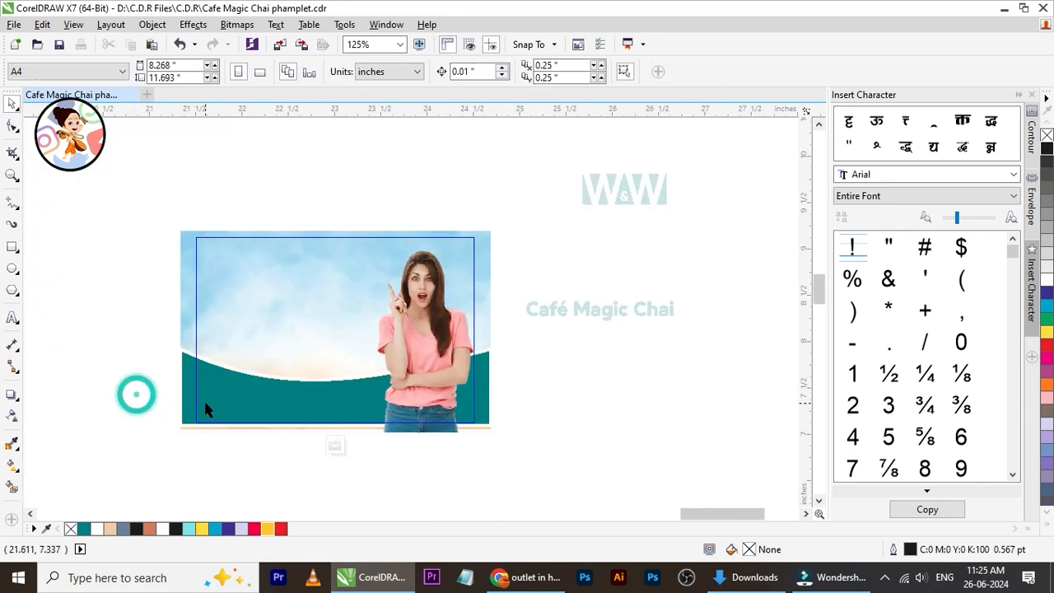
pyautogui.click(206, 409)
pyautogui.moveTo(336, 348); pyautogui.dragTo(336, 360)
pyautogui.click(335, 445)
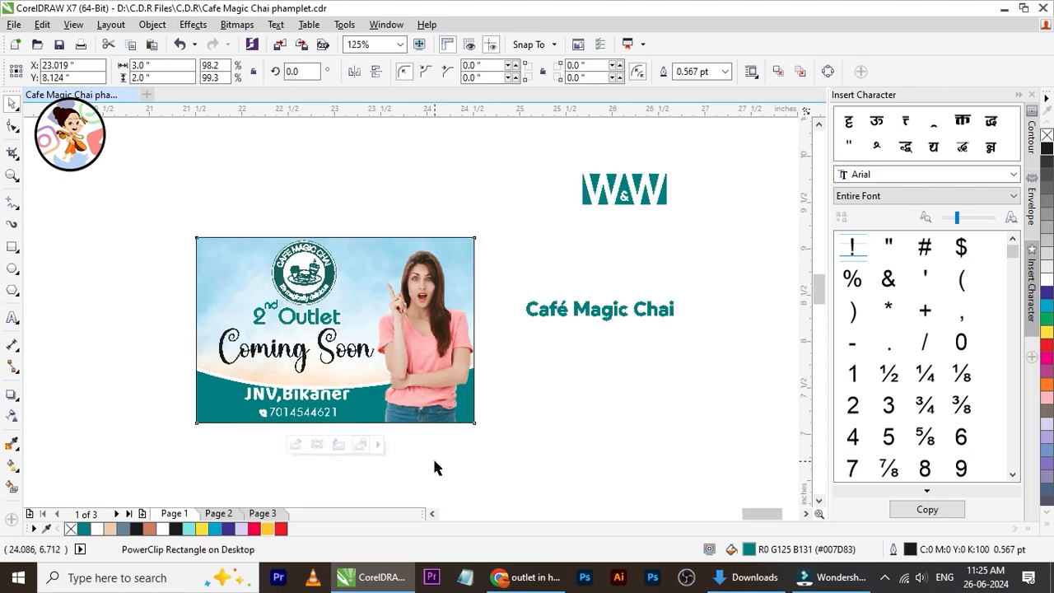
pyautogui.click(434, 457)
# Try the contact details on one row, with "JNV,Bikaner" in the card's lower-left corner and the phone line beside it
pyautogui.scroll(2, 259, 428)
pyautogui.click(324, 406)
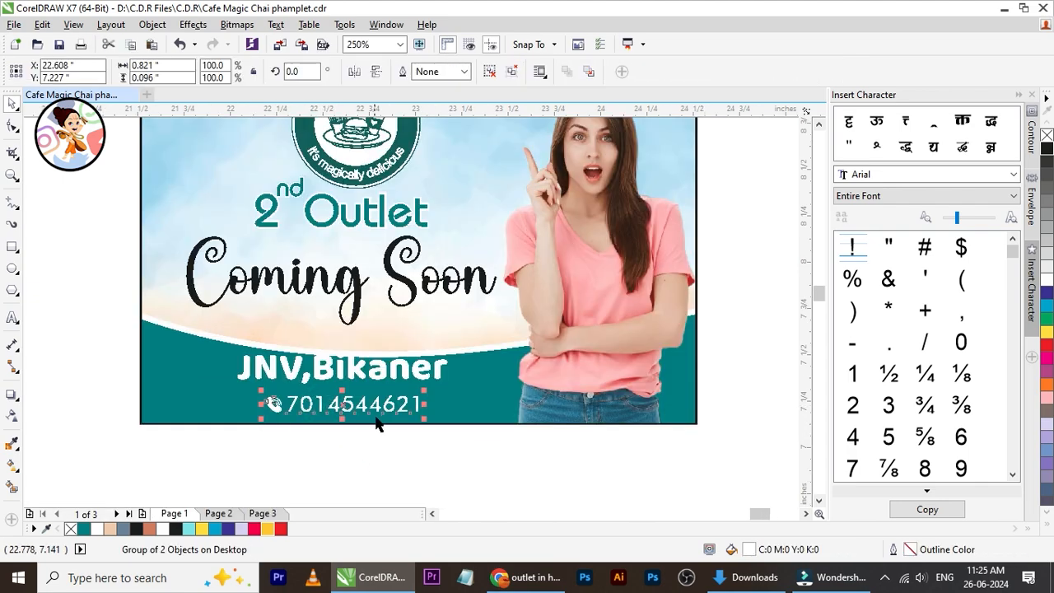
pyautogui.moveTo(375, 409); pyautogui.dragTo(475, 456)
pyautogui.doubleClick(436, 375)
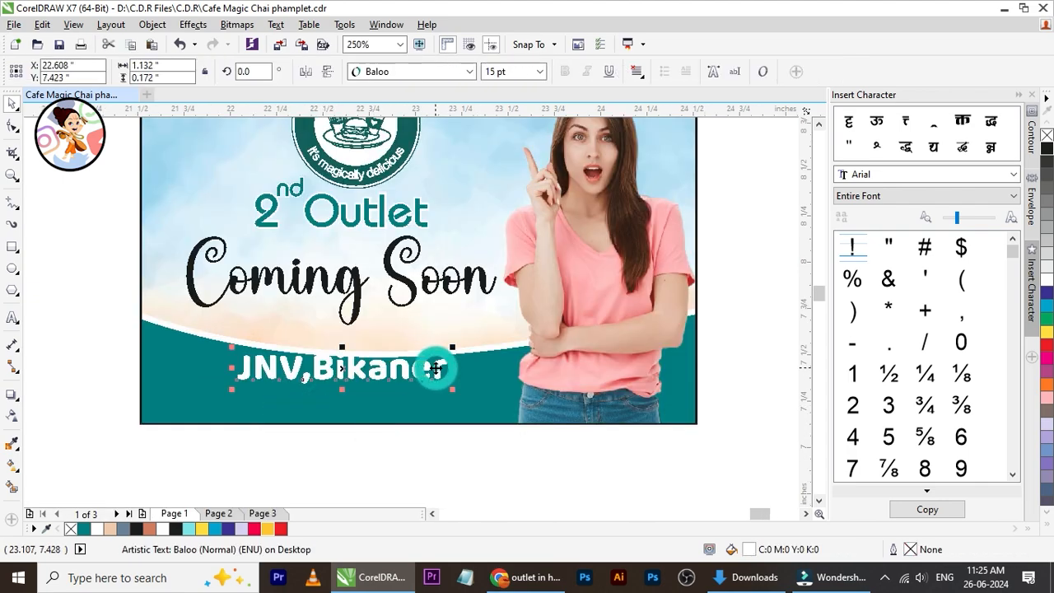
pyautogui.moveTo(447, 372); pyautogui.dragTo(328, 406)
pyautogui.click(14, 107)
pyautogui.click(436, 457)
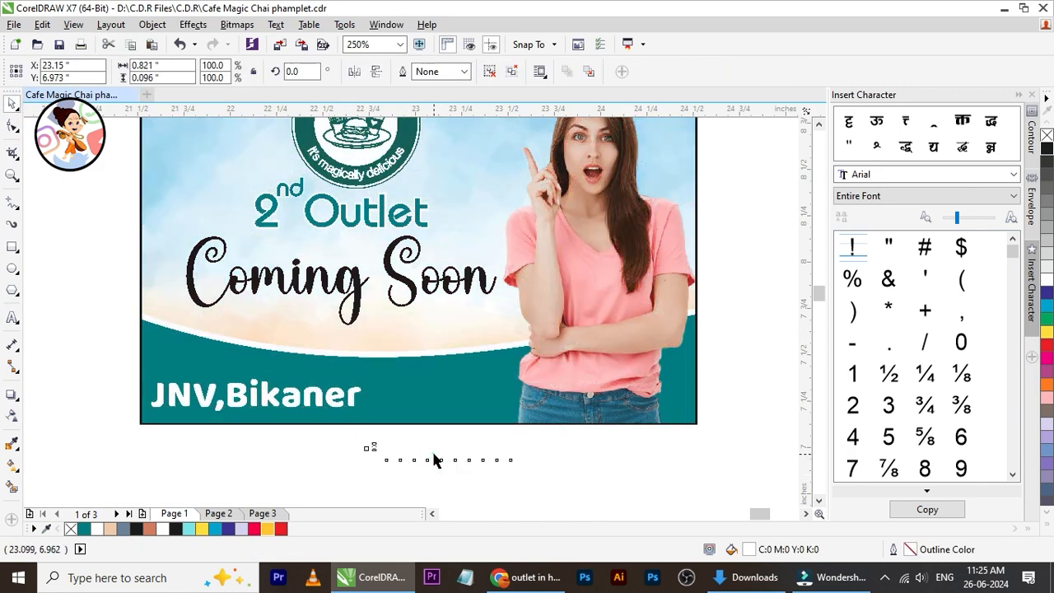
pyautogui.moveTo(436, 453); pyautogui.dragTo(452, 397)
pyautogui.moveTo(430, 401); pyautogui.dragTo(428, 399)
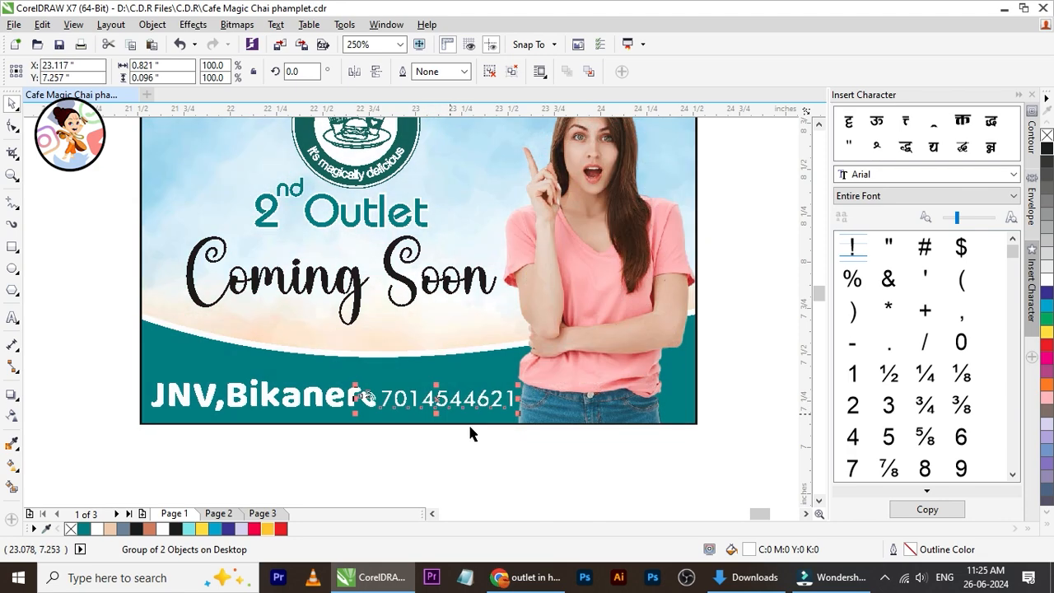
# Move "JNV,Bikaner" back above the phone line, and undo the trial alignment with the card background
pyautogui.click(454, 463)
pyautogui.moveTo(303, 399); pyautogui.dragTo(399, 372)
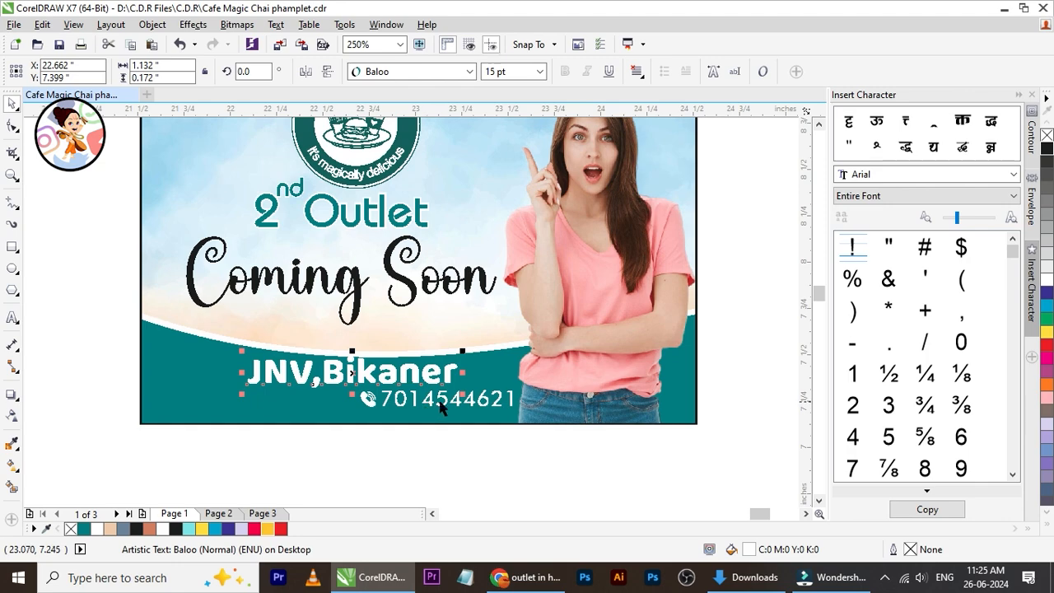
pyautogui.keyDown('shift'); pyautogui.click(490, 368); pyautogui.keyUp('shift')
pyautogui.press('c')
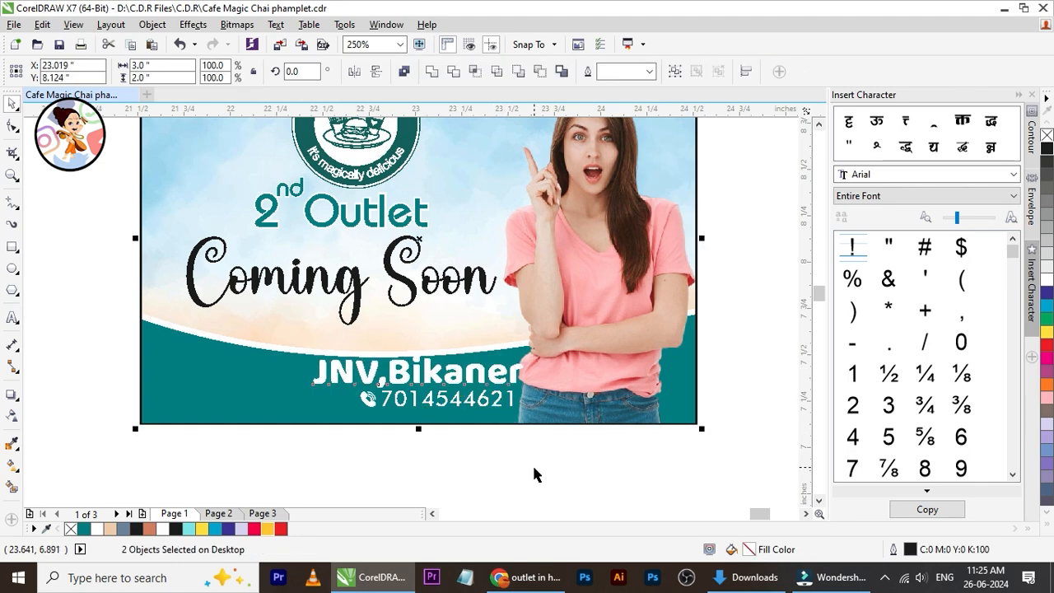
pyautogui.click(533, 468)
pyautogui.moveTo(504, 393); pyautogui.dragTo(367, 440)
pyautogui.click(444, 407)
pyautogui.hotkey('ctrl', 'z')
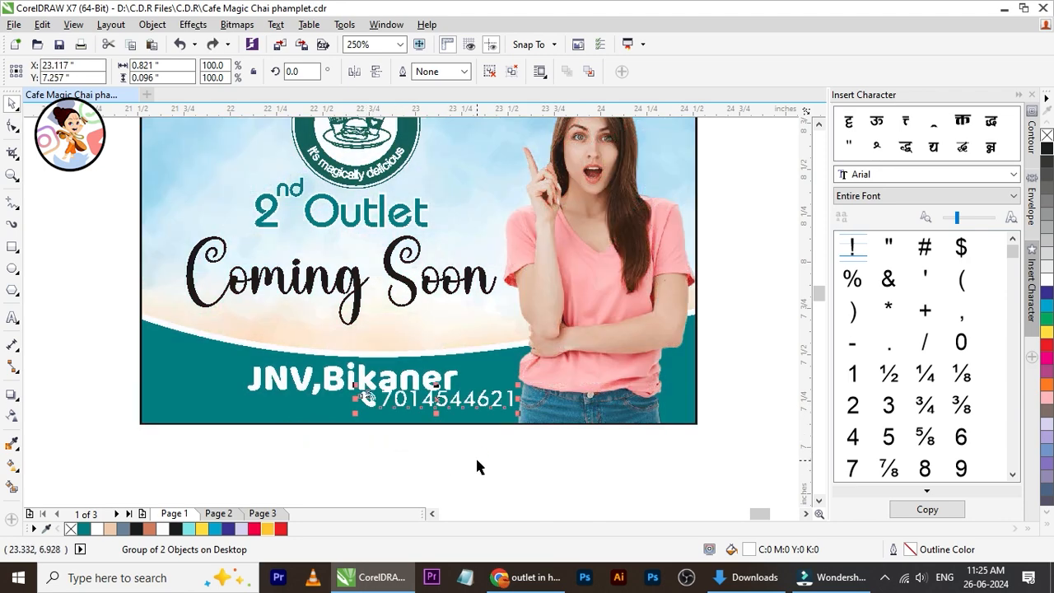
# Centre the phone line horizontally under "JNV,Bikaner"
pyautogui.keyDown('shift'); pyautogui.click(413, 382); pyautogui.keyUp('shift')
pyautogui.press('c')
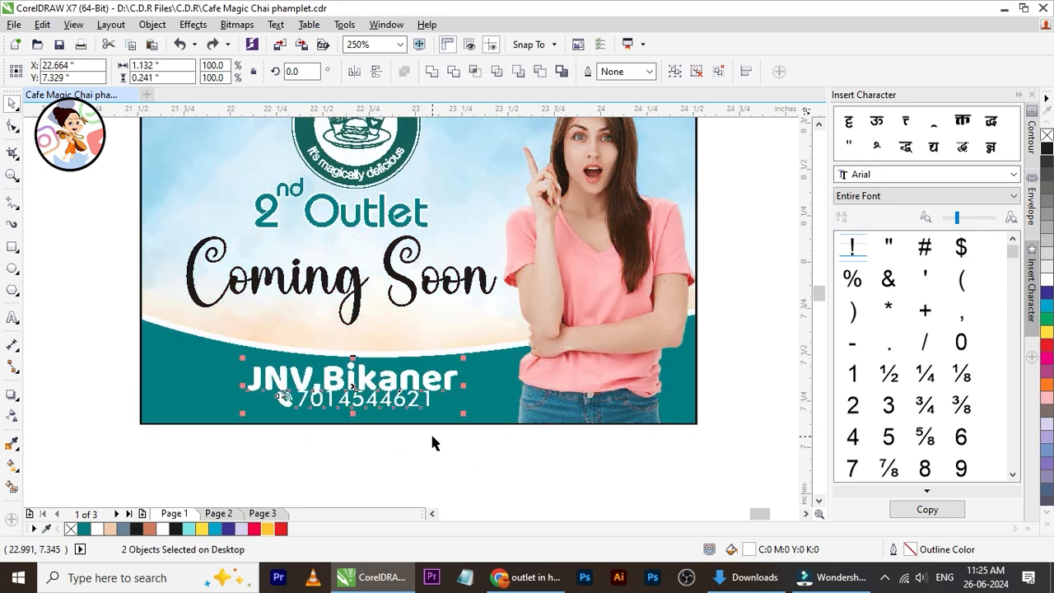
pyautogui.click(434, 437)
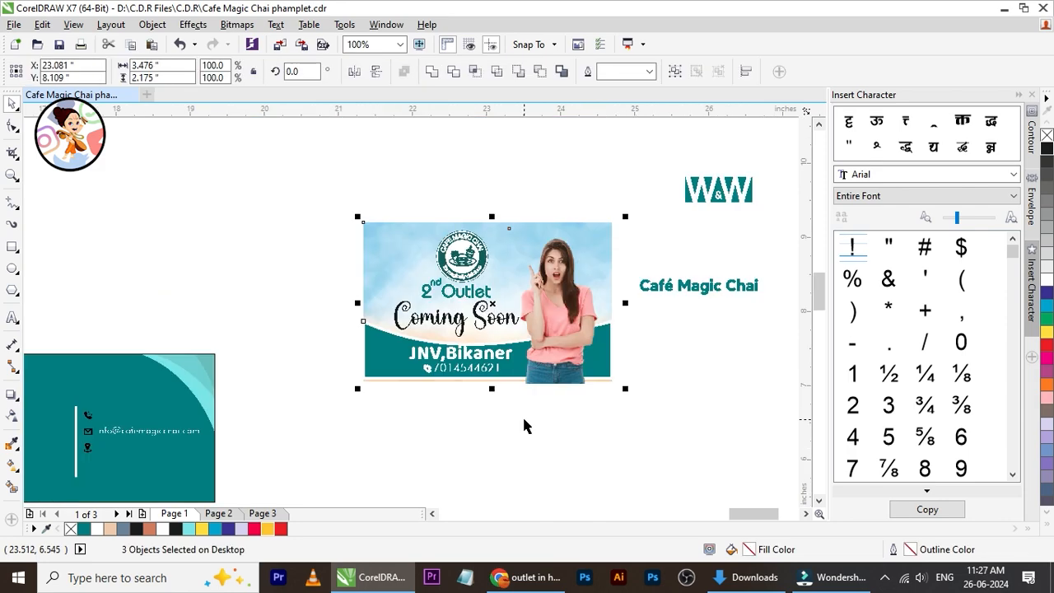
# Undo the release of the card's background from its clipping frame and check the whole layout
pyautogui.hotkey('ctrl', 'z')
pyautogui.click(601, 443)
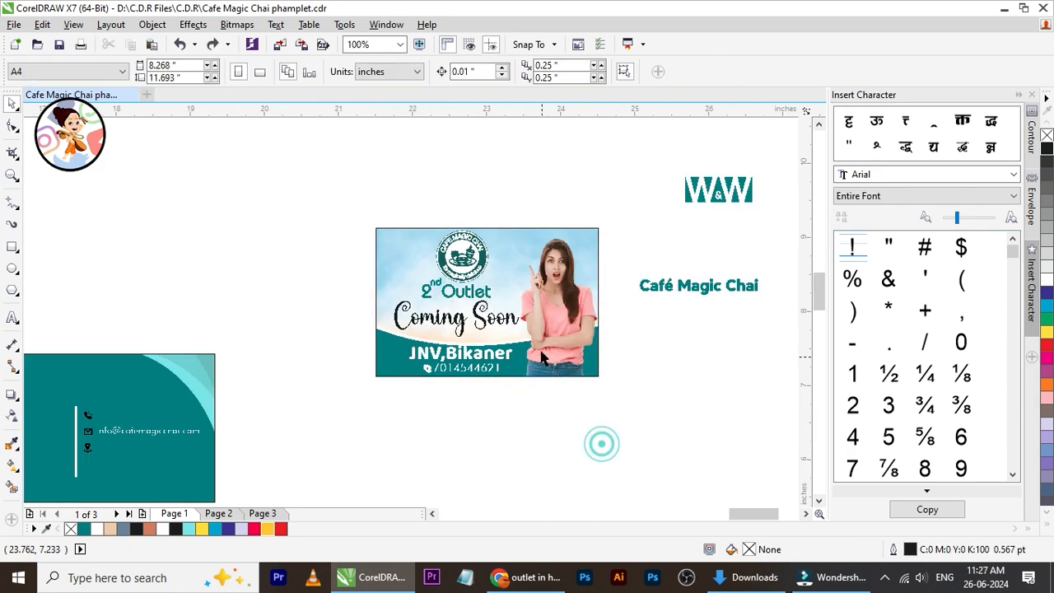
pyautogui.scroll(1, 521, 302)
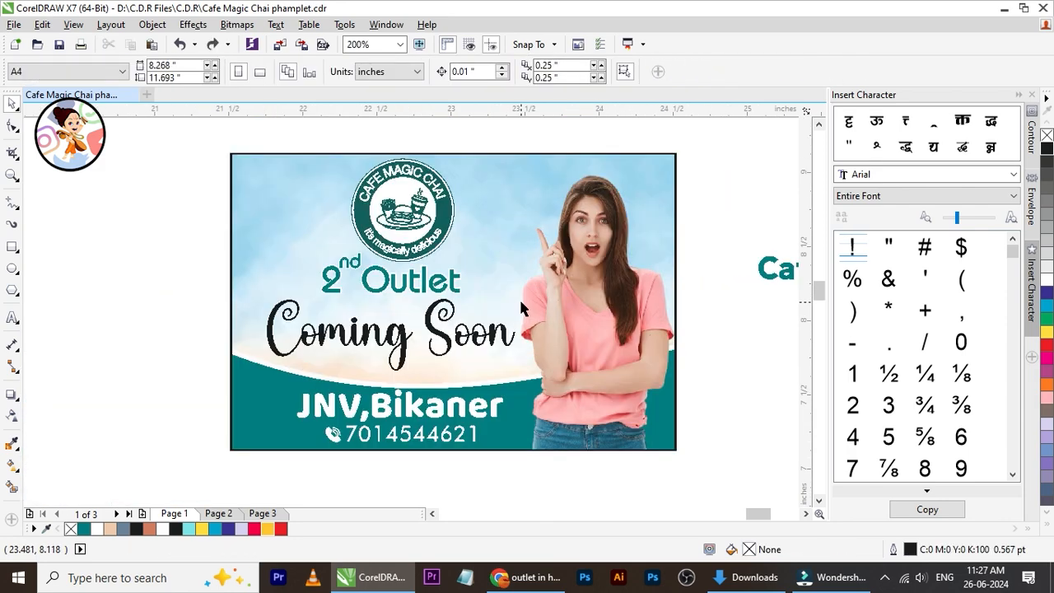
pyautogui.click(512, 396)
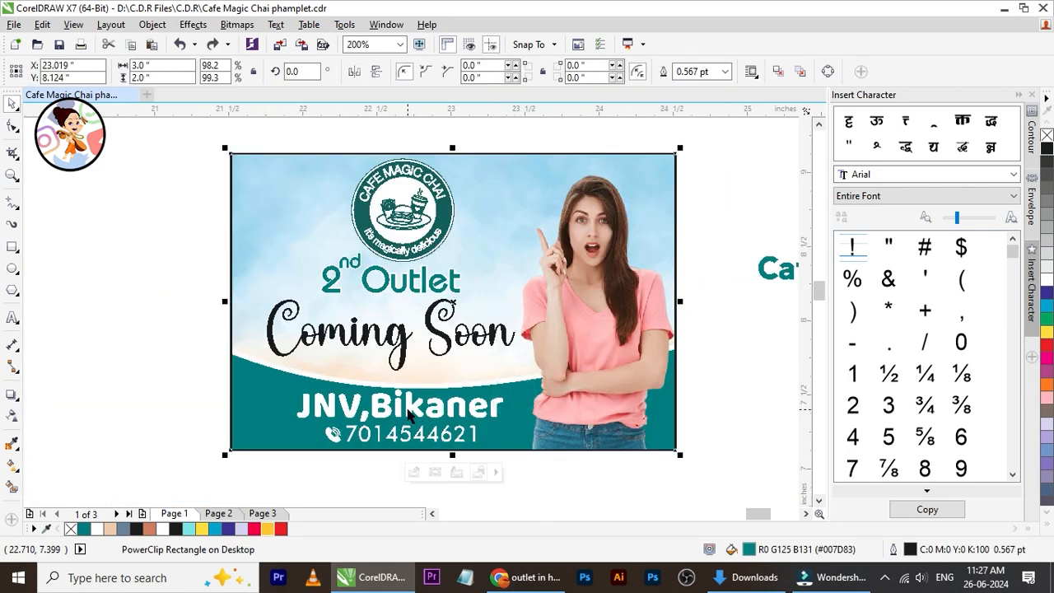
pyautogui.scroll(1, 409, 416)
pyautogui.scroll(-1, 405, 409)
pyautogui.click(531, 469)
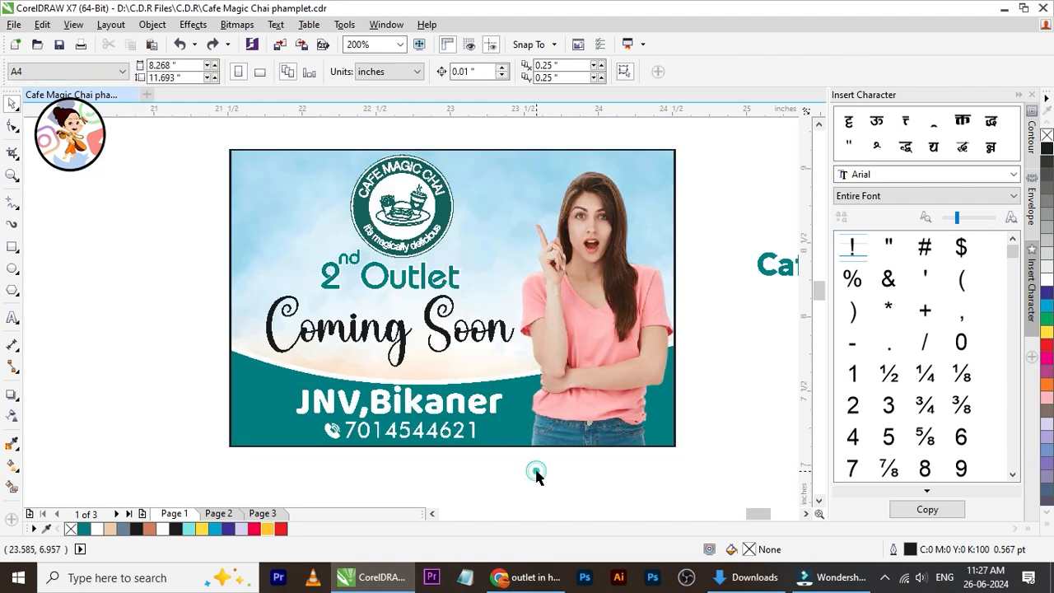
# Shrink "Coming Soon" to about 1.554 in wide and centre it horizontally under "2nd Outlet"
pyautogui.click(403, 357)
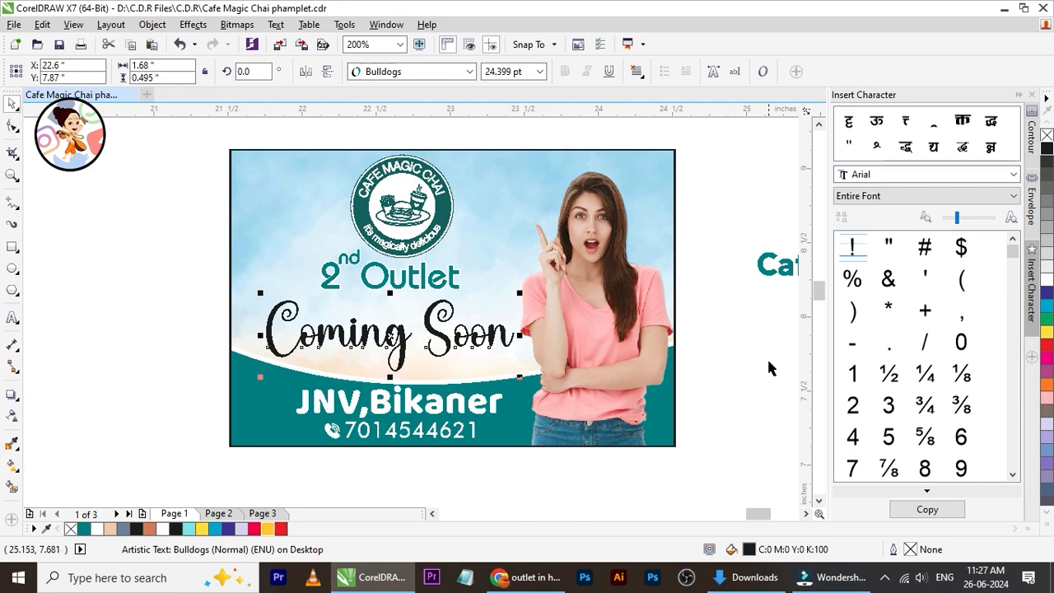
pyautogui.click(735, 345)
pyautogui.click(454, 281)
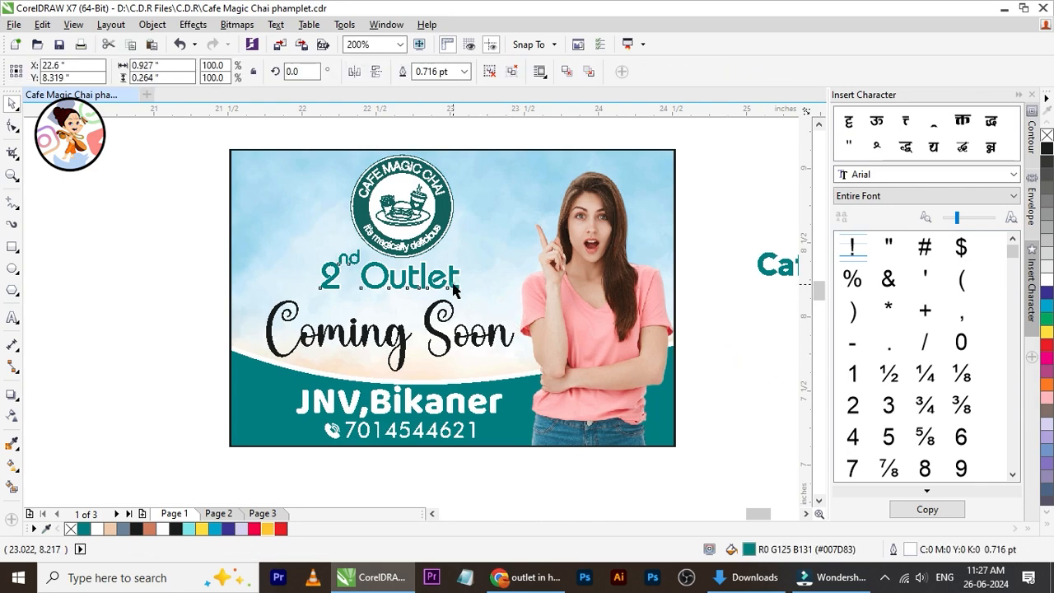
pyautogui.click(450, 352)
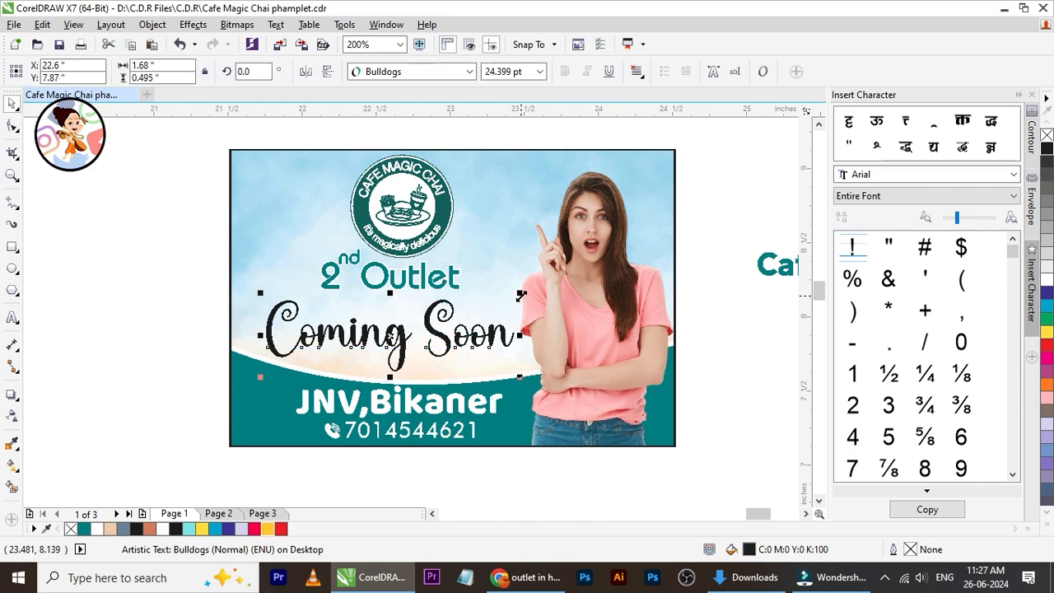
pyautogui.moveTo(520, 294); pyautogui.dragTo(502, 297)
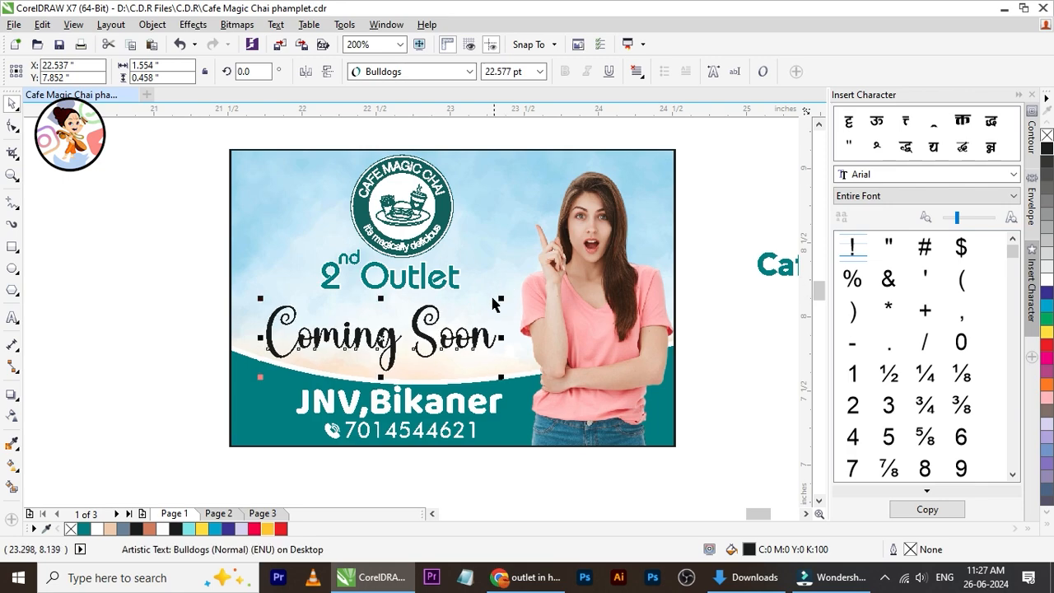
pyautogui.keyDown('shift'); pyautogui.click(457, 284); pyautogui.keyUp('shift')
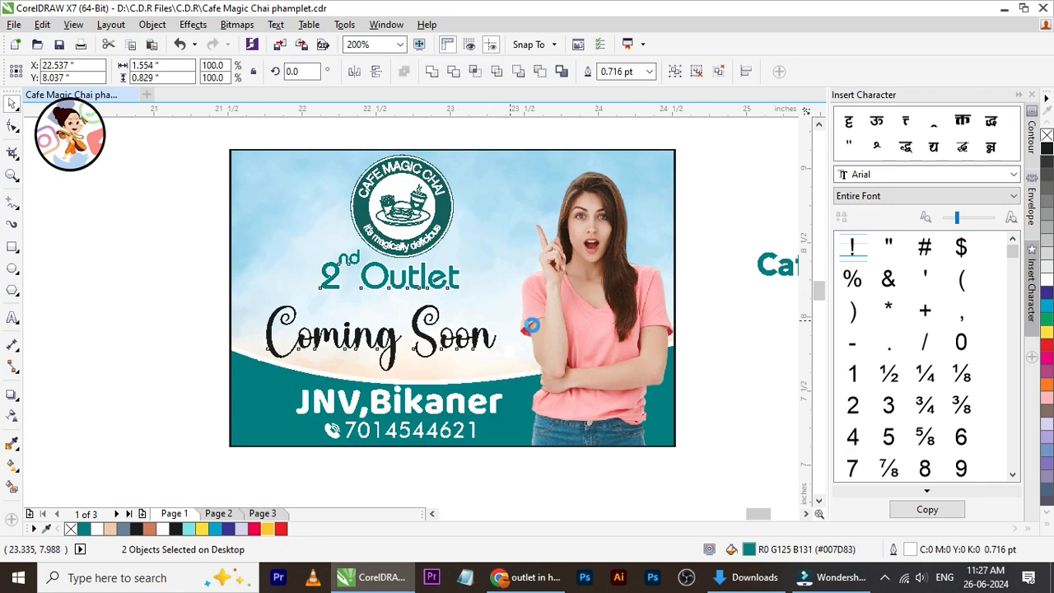
pyautogui.click(756, 359)
# Enlarge the "2nd Outlet" heading to about 1.121 in wide, set slightly lower and centred over "Coming Soon"
pyautogui.click(449, 280)
pyautogui.scroll(1, 366, 272)
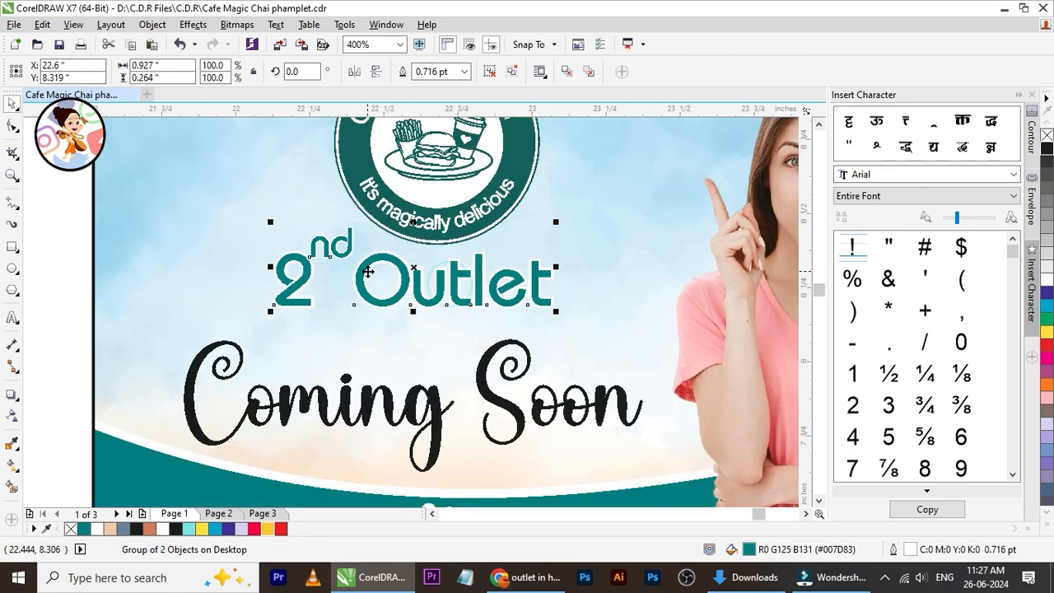
pyautogui.moveTo(557, 228); pyautogui.dragTo(585, 258)
pyautogui.scroll(-1, 431, 302)
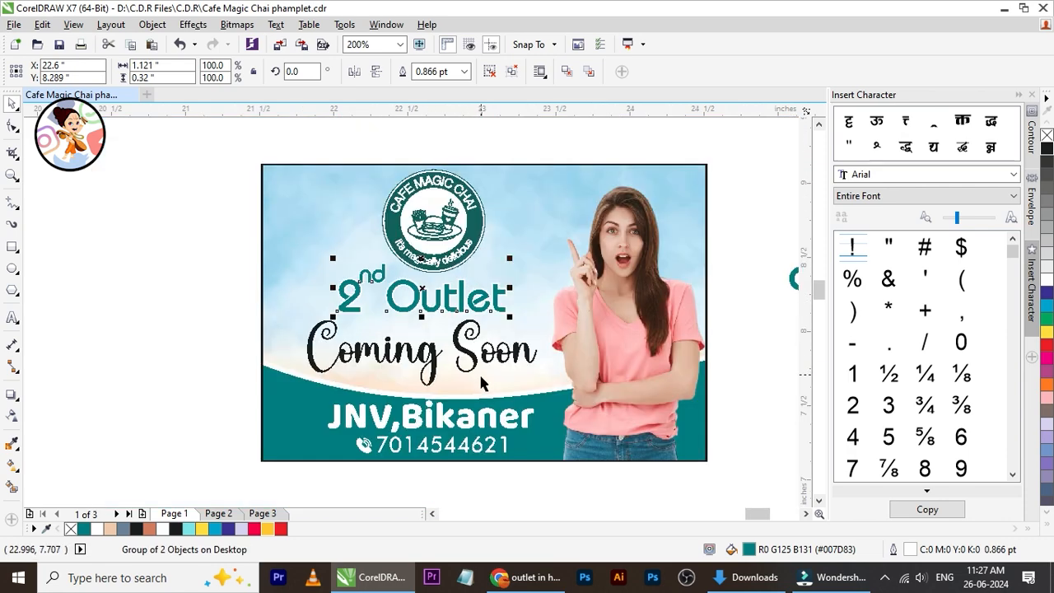
pyautogui.click(473, 374)
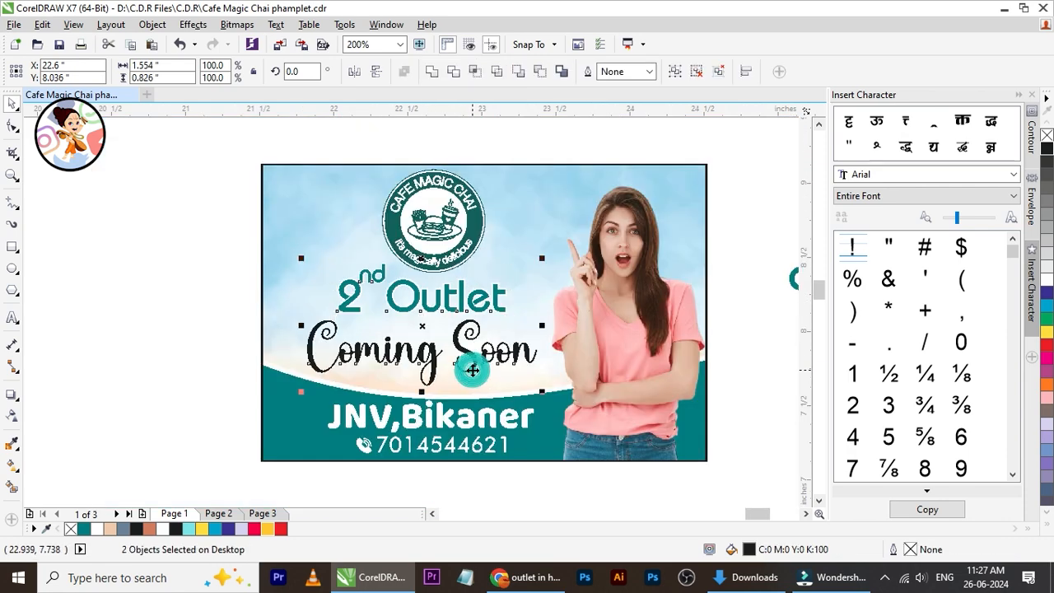
pyautogui.click(160, 317)
pyautogui.click(12, 174)
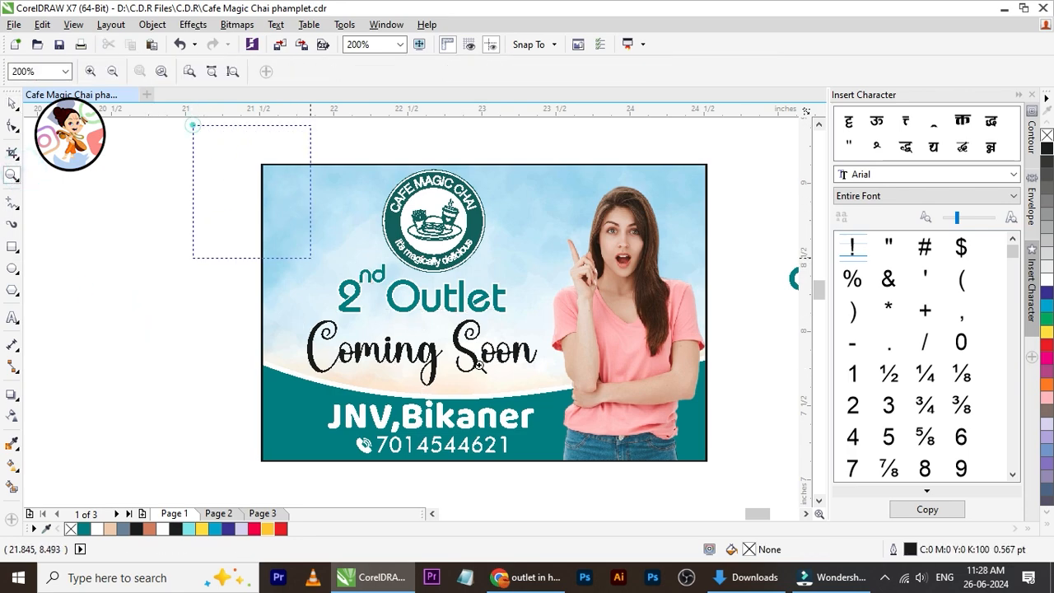